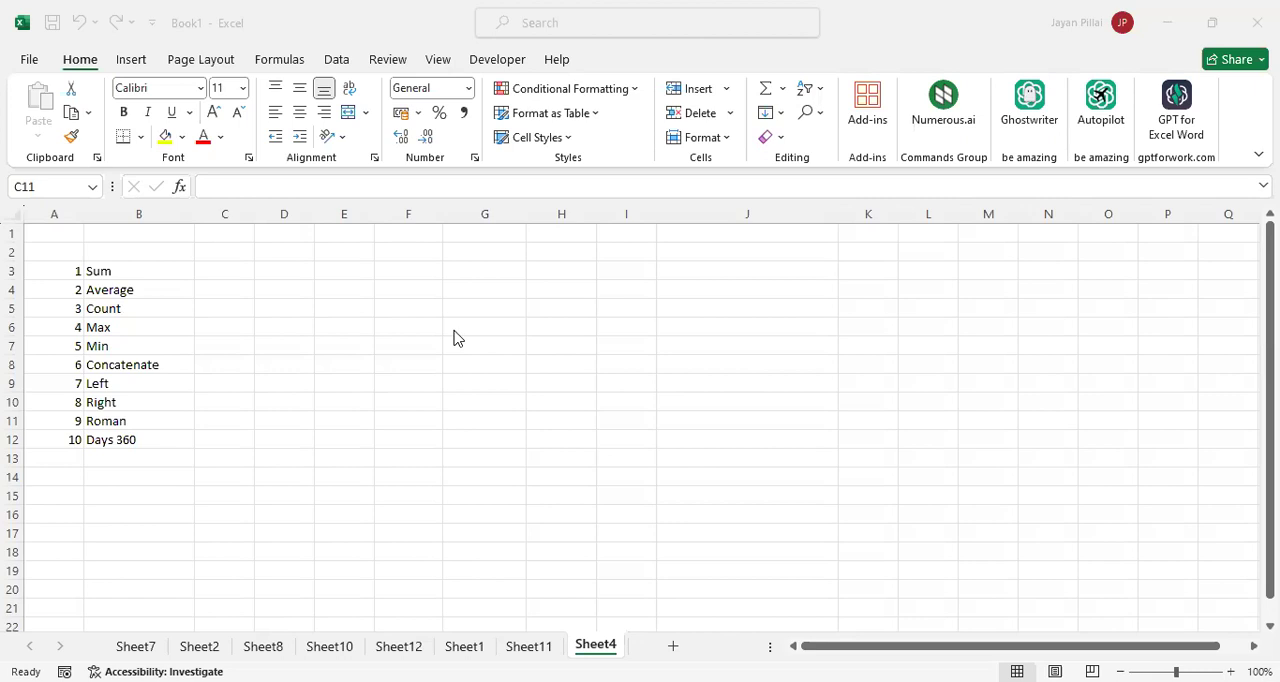
{"action": "double_click", "coordinate": [75, 272]}
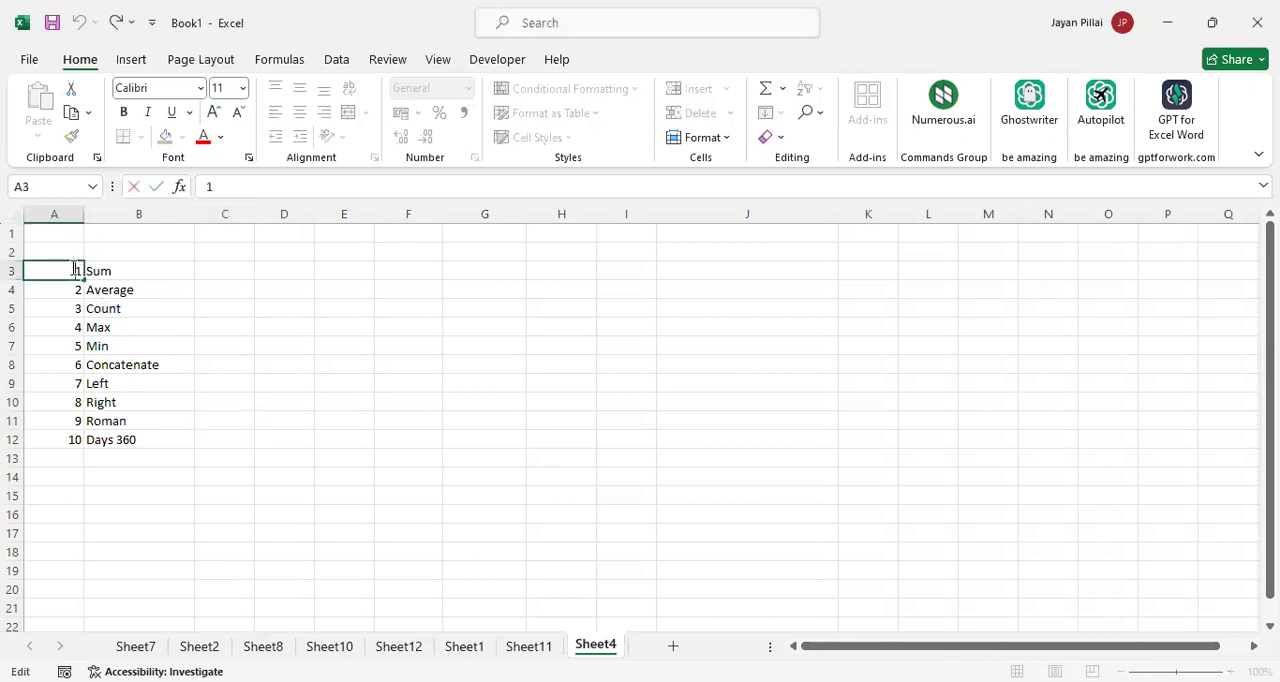
{"action": "left_click", "coordinate": [136, 283]}
{"action": "left_click", "coordinate": [142, 271]}
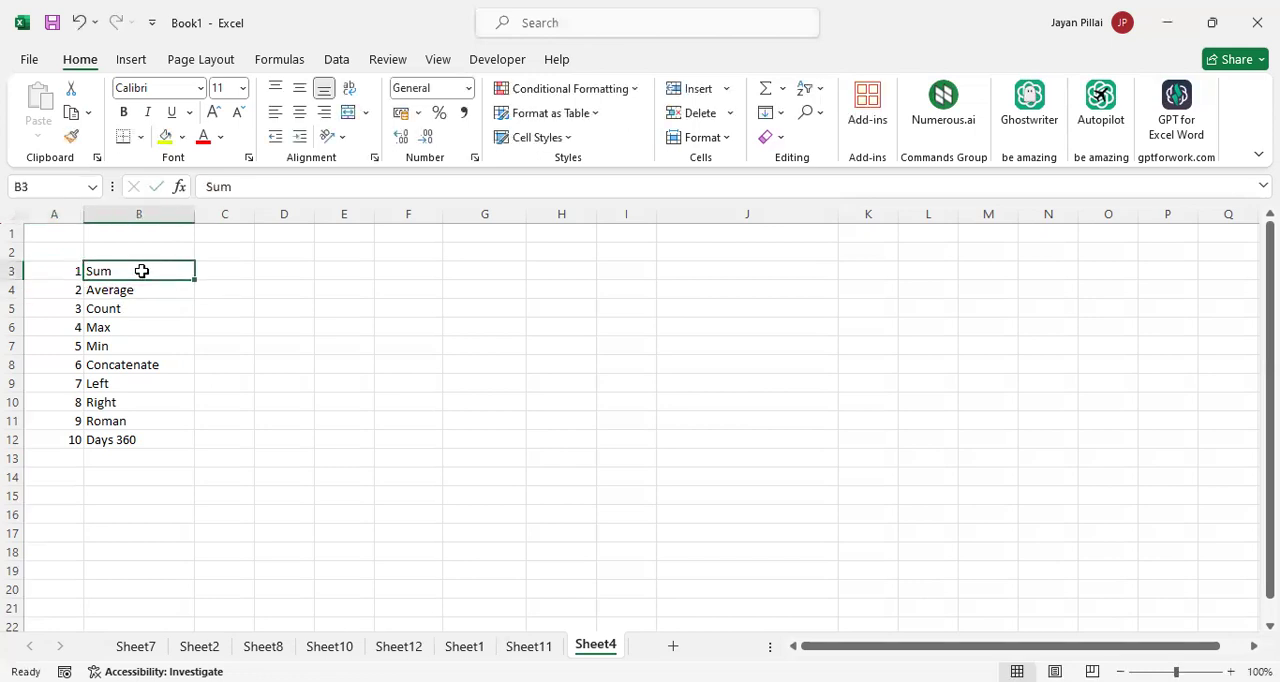
{"action": "key", "text": "Down"}
Format the function names in B3:B12 as bold with font size 14
{"action": "left_click", "coordinate": [142, 271]}
{"action": "key", "text": "shift+Down"}
{"action": "key", "text": "shift+Down"}
{"action": "key", "text": "shift+Down"}
{"action": "key", "text": "shift+Down"}
{"action": "key", "text": "shift+Down"}
{"action": "key", "text": "shift+Down"}
{"action": "key", "text": "shift+Down"}
{"action": "key", "text": "shift+Down"}
{"action": "key", "text": "shift+Down"}
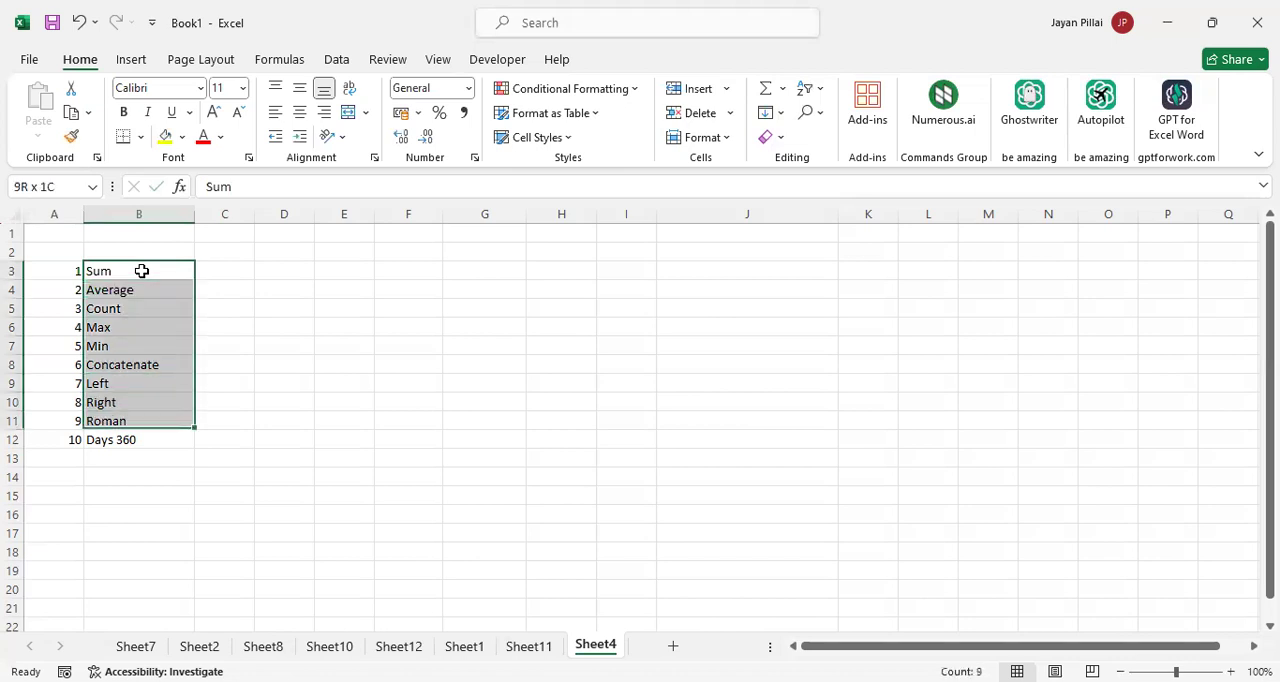
{"action": "left_click", "coordinate": [124, 113]}
{"action": "left_click", "coordinate": [241, 89]}
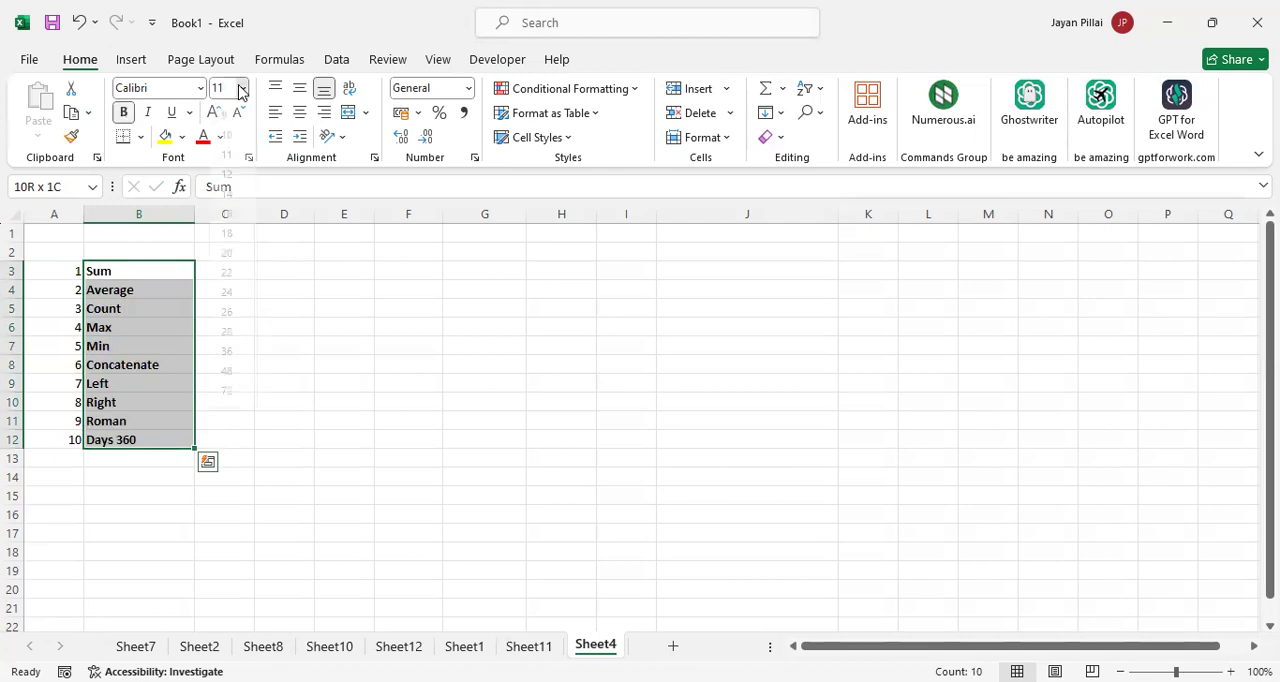
{"action": "left_click", "coordinate": [234, 212]}
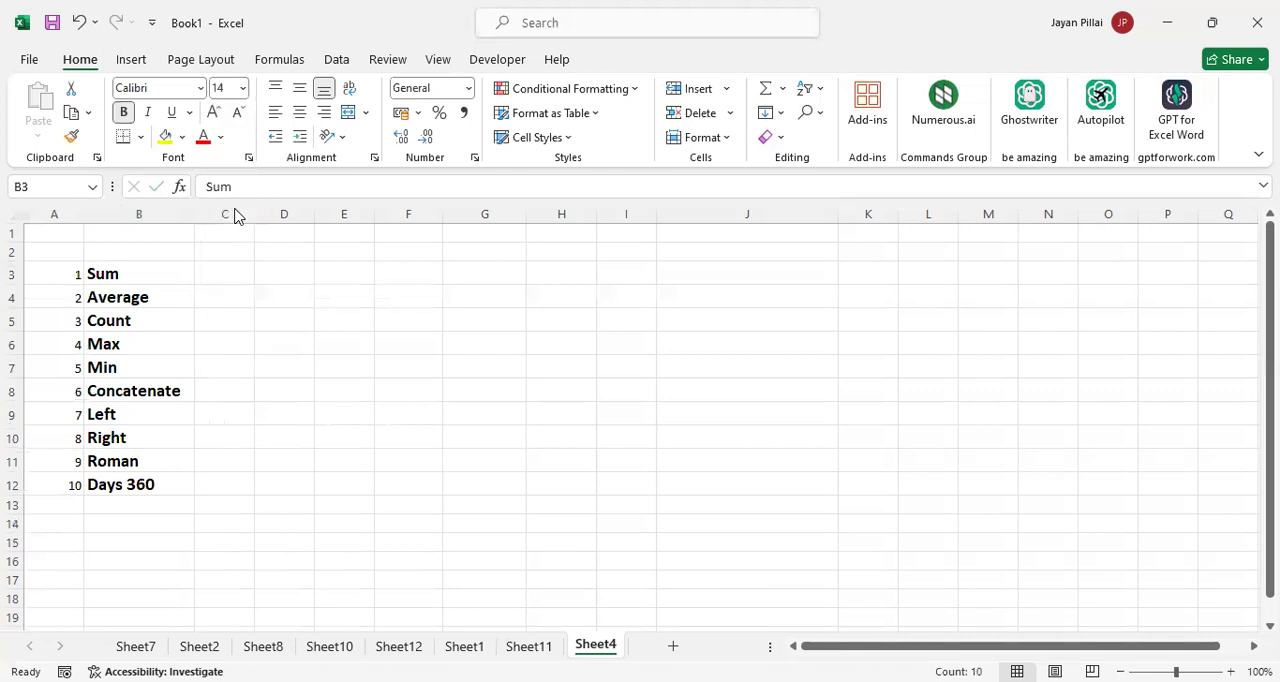
{"action": "left_click", "coordinate": [258, 328]}
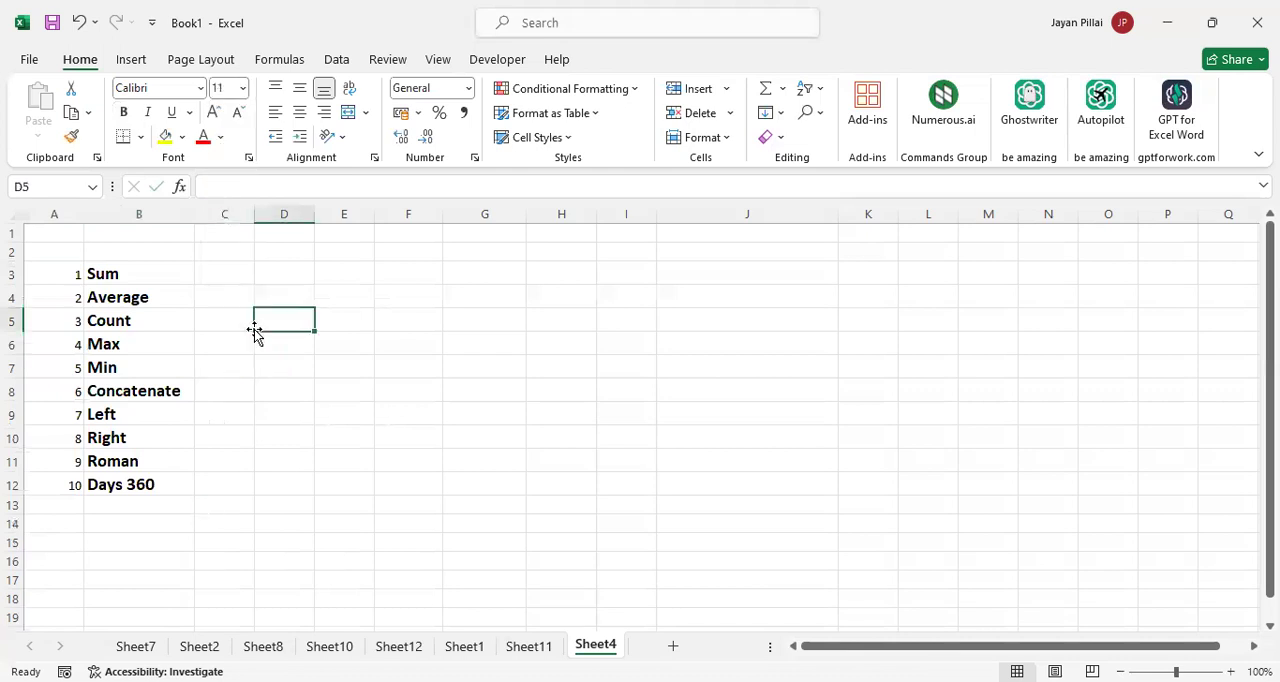
Enter the full word Maximum in C6, beside the Max entry in the function list
{"action": "left_click", "coordinate": [152, 276]}
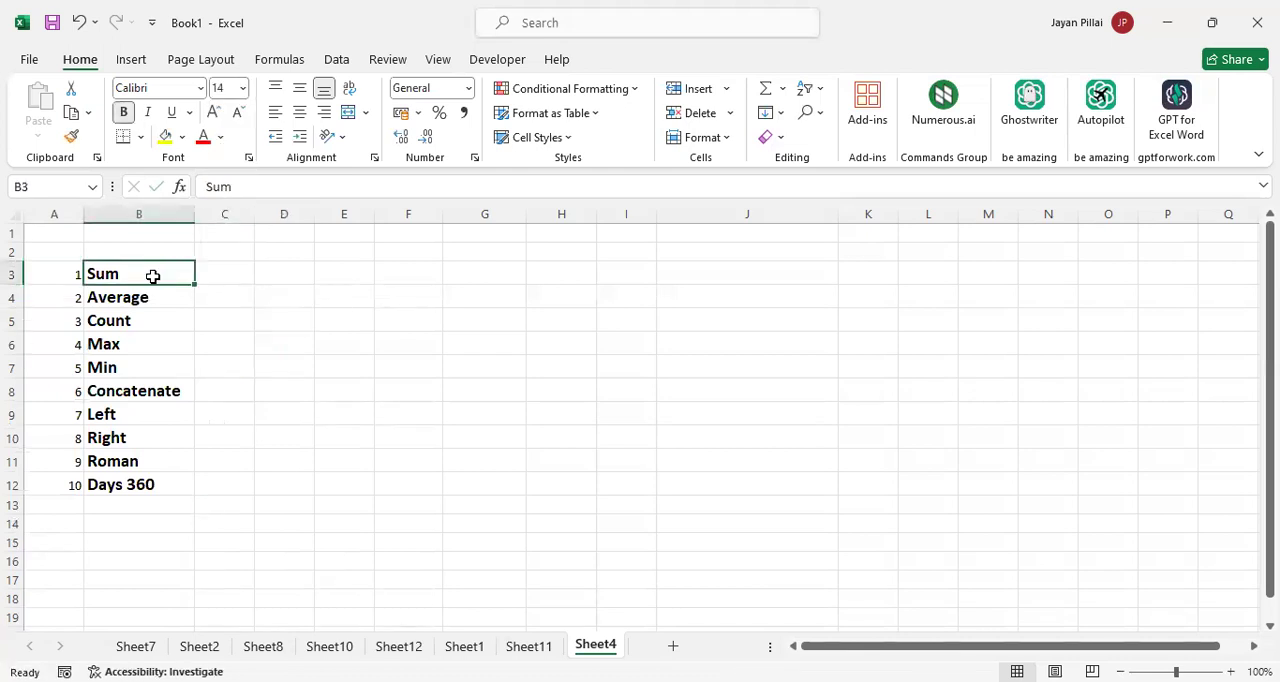
{"action": "key", "text": "Down"}
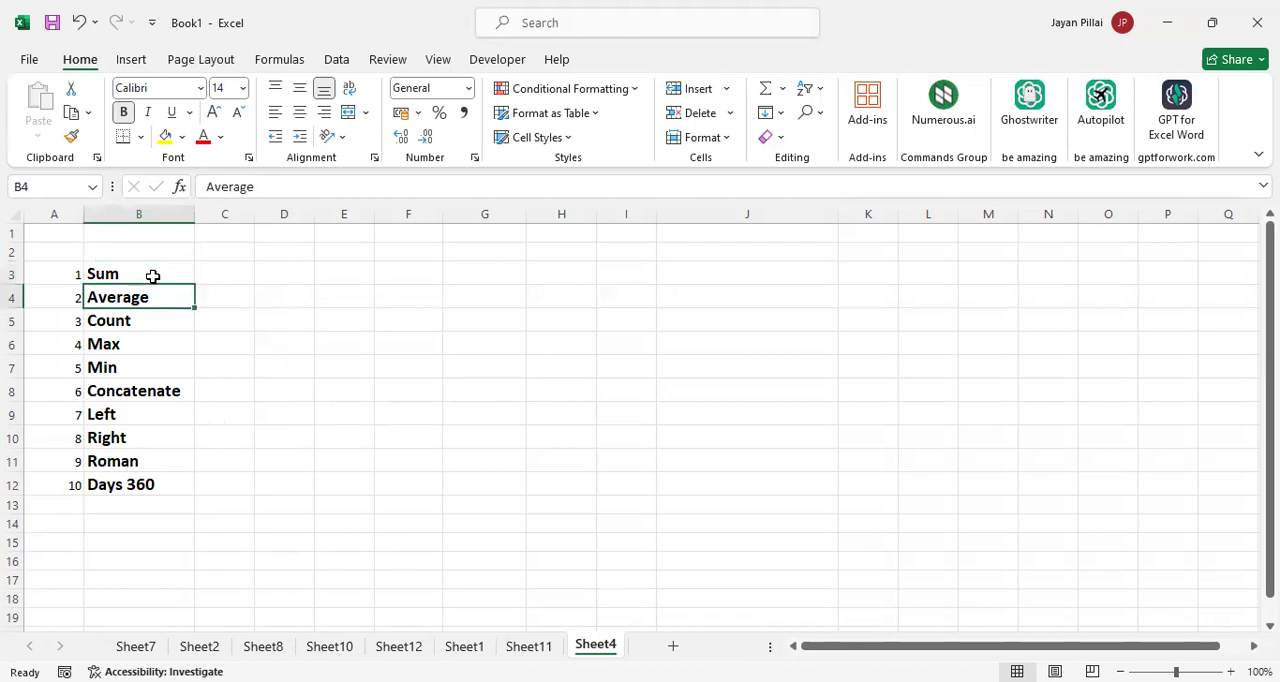
{"action": "key", "text": "Down"}
{"action": "key", "text": "Down"}
{"action": "key", "text": "Down"}
{"action": "key", "text": "Up"}
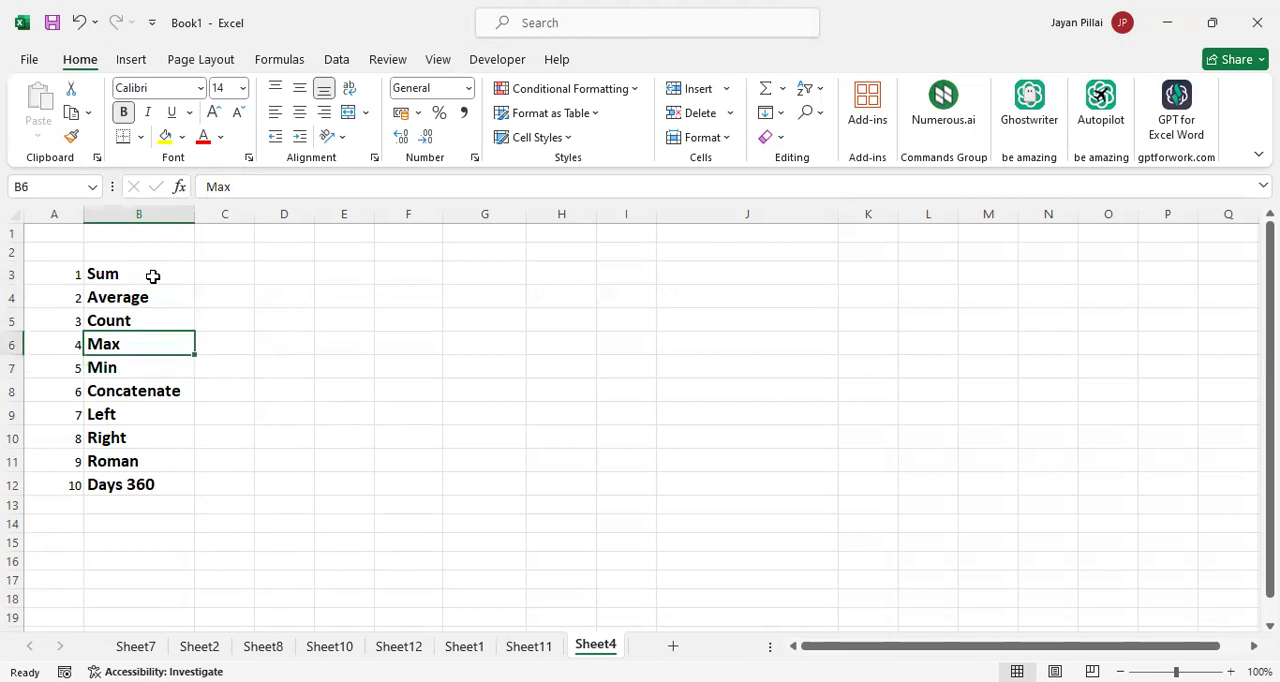
{"action": "key", "text": "Right"}
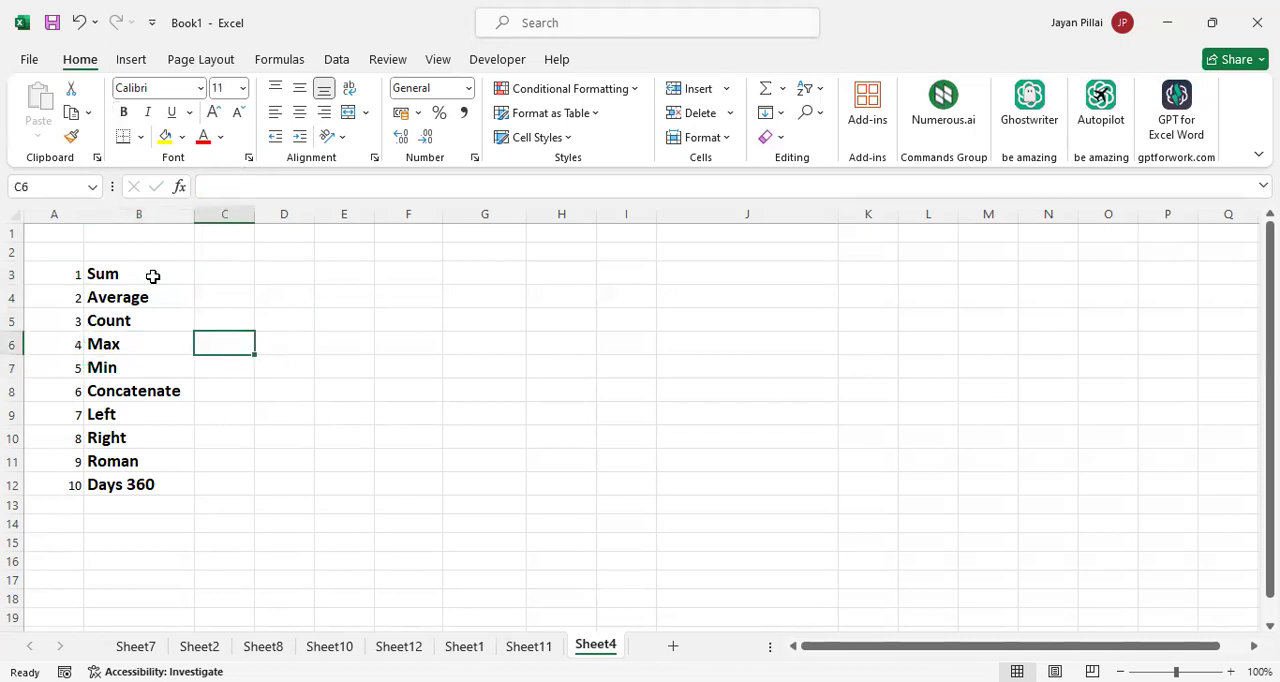
{"action": "type", "text": "Maximum"}
{"action": "key", "text": "Return"}
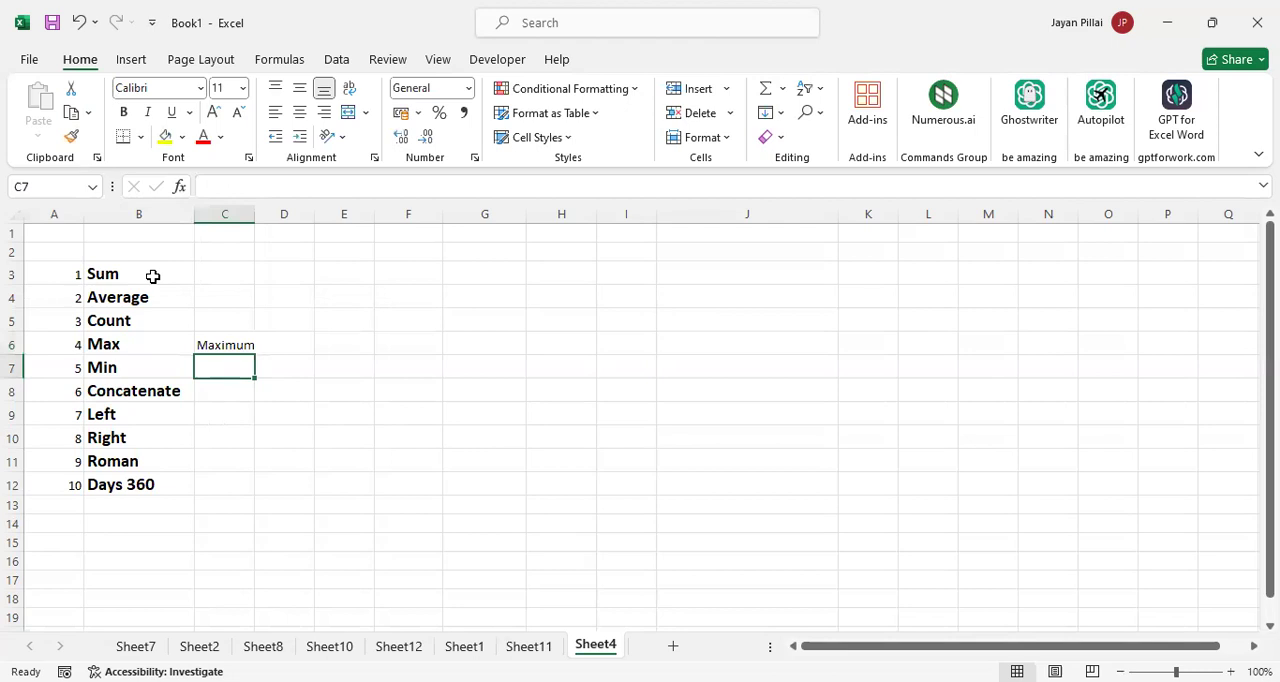
Enter the full word Minimum in C7, beside the Min entry
{"action": "type", "text": ",i"}
{"action": "key", "text": "BackSpace"}
{"action": "key", "text": "BackSpace"}
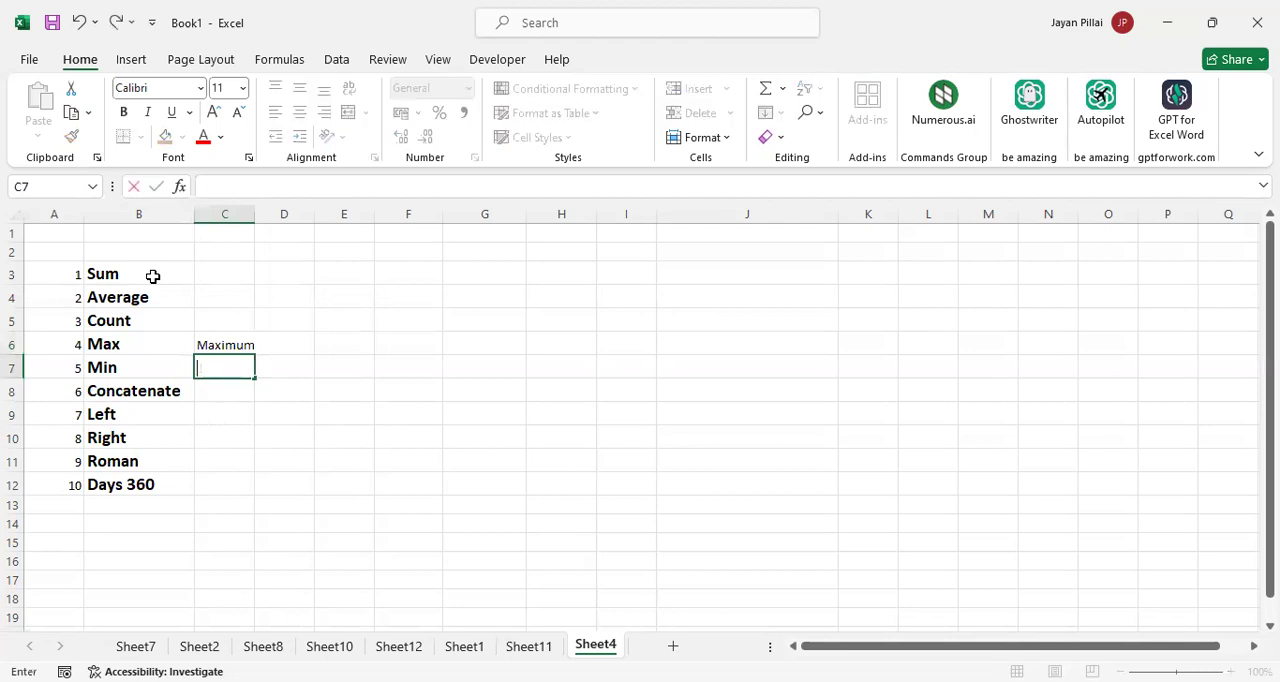
{"action": "type", "text": "Minimum"}
{"action": "key", "text": "Return"}
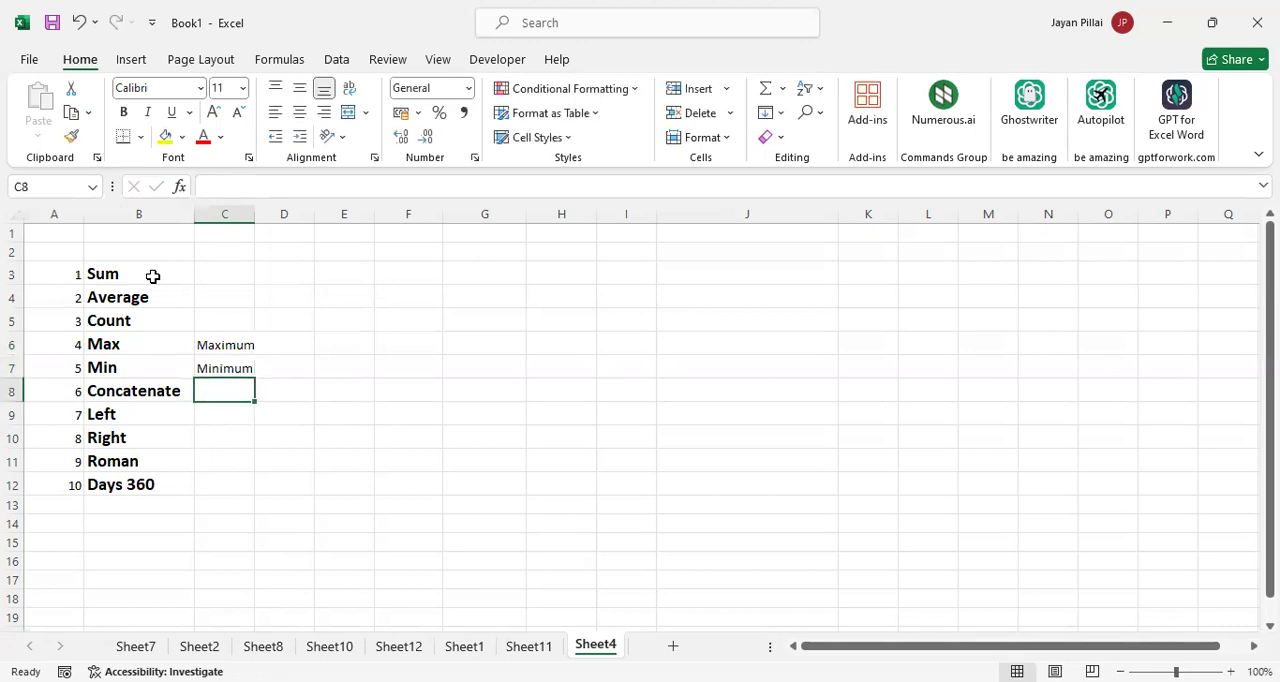
{"action": "key", "text": "Down"}
{"action": "key", "text": "Down"}
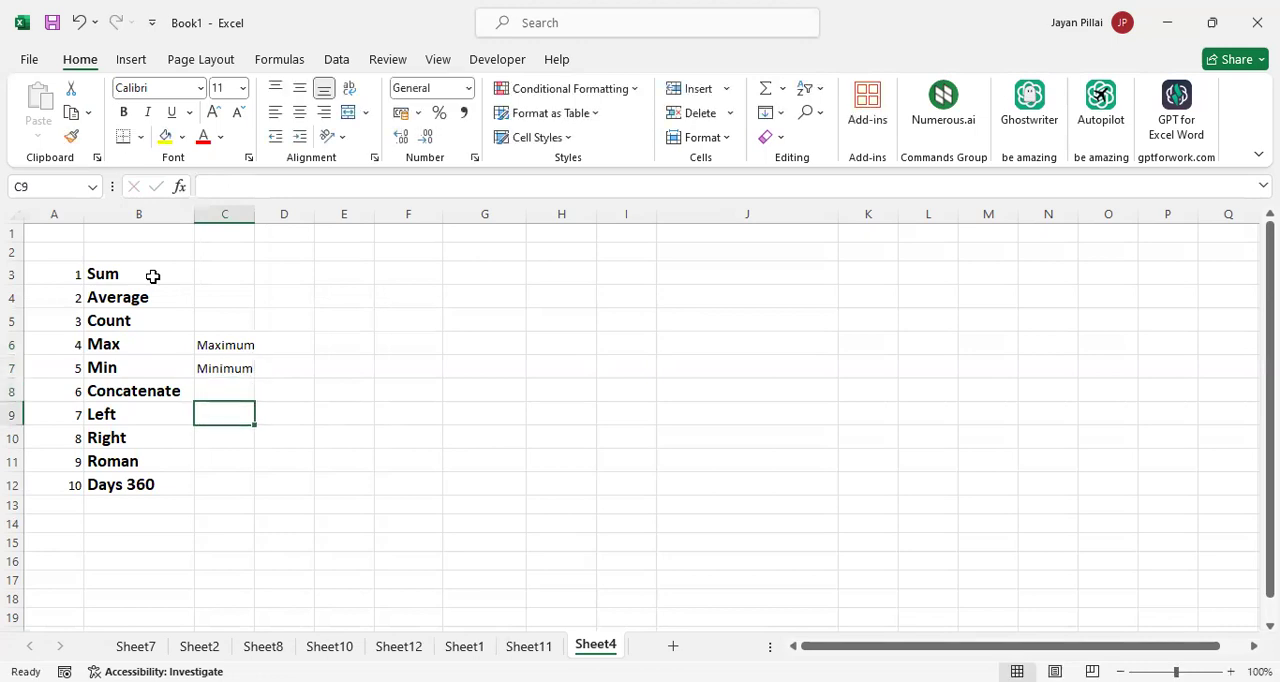
{"action": "key", "text": "Down"}
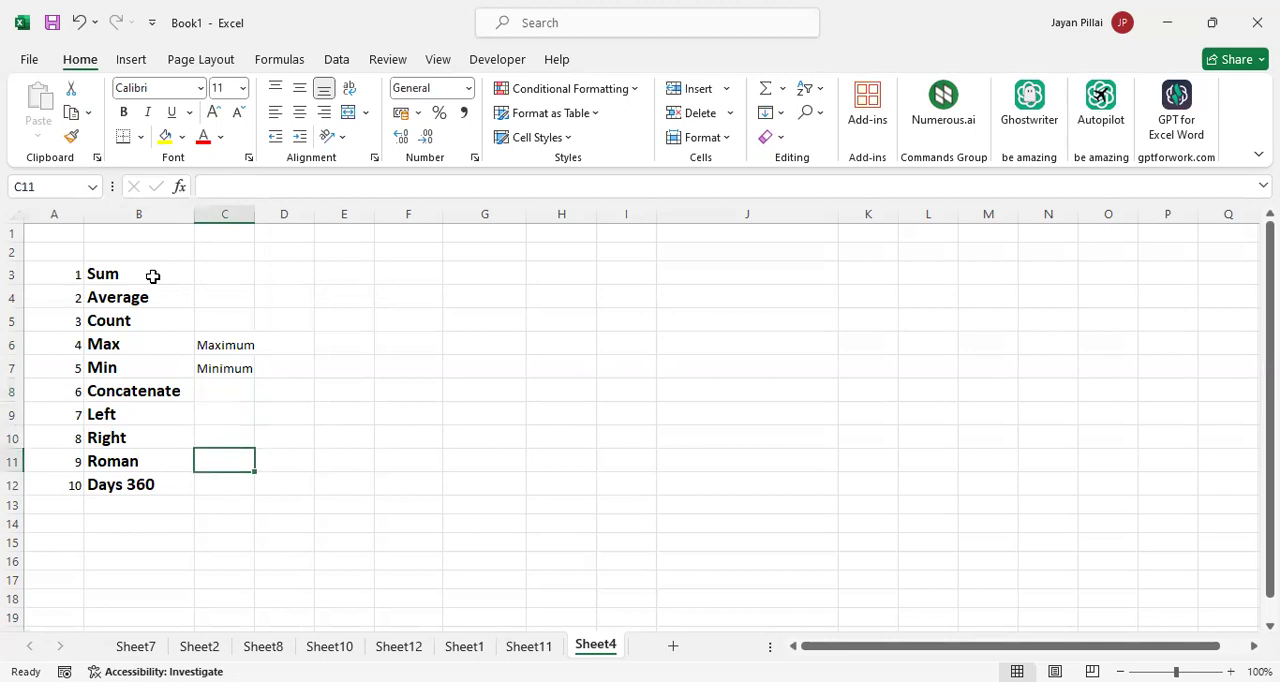
{"action": "key", "text": "Down"}
{"action": "key", "text": "Up"}
{"action": "key", "text": "Down"}
Clear the words Maximum and Minimum from C6:C7
{"action": "key", "text": "Up"}
{"action": "key", "text": "Up"}
{"action": "key", "text": "Up"}
{"action": "key", "text": "Up"}
{"action": "key", "text": "Up"}
{"action": "key", "text": "Up"}
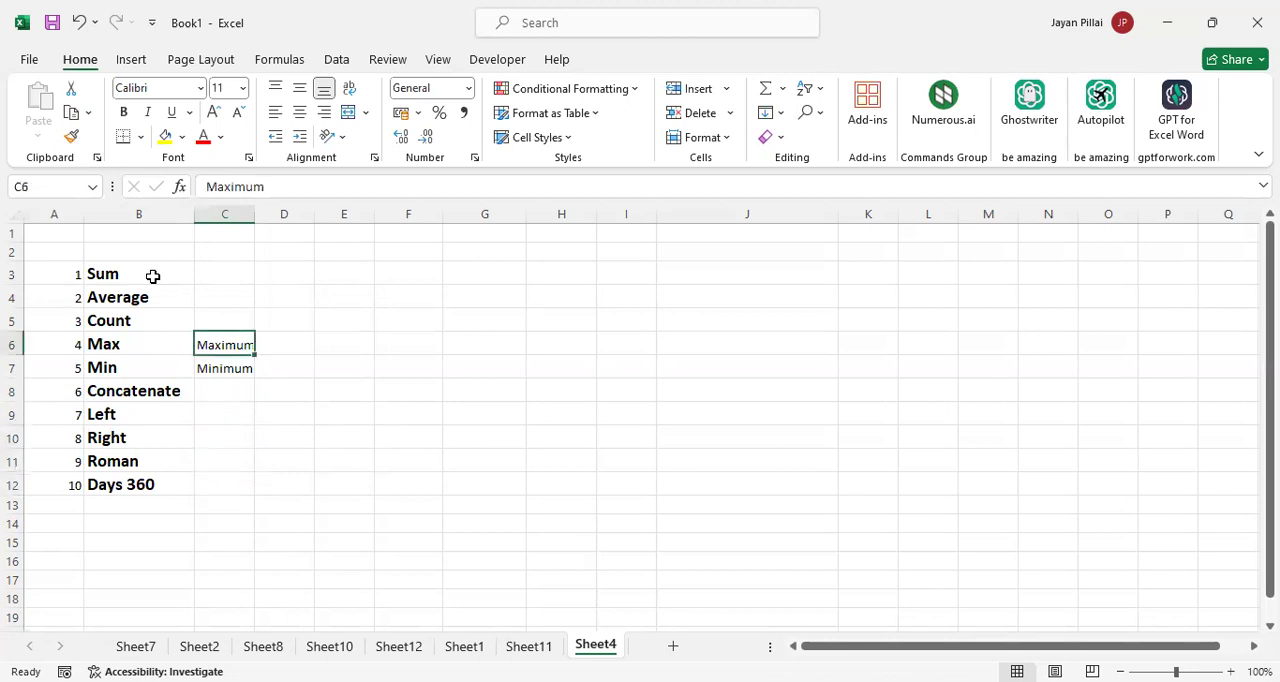
{"action": "key", "text": "shift+Down"}
{"action": "key", "text": "Delete"}
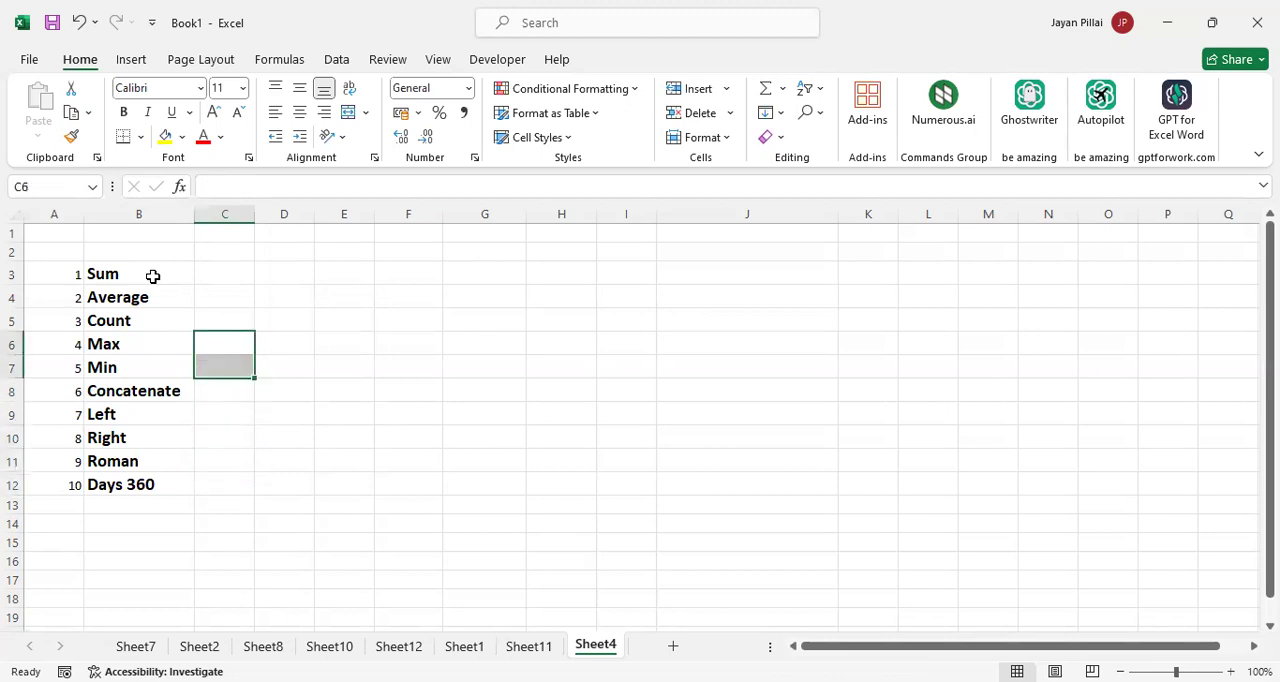
{"action": "left_click", "coordinate": [295, 289]}
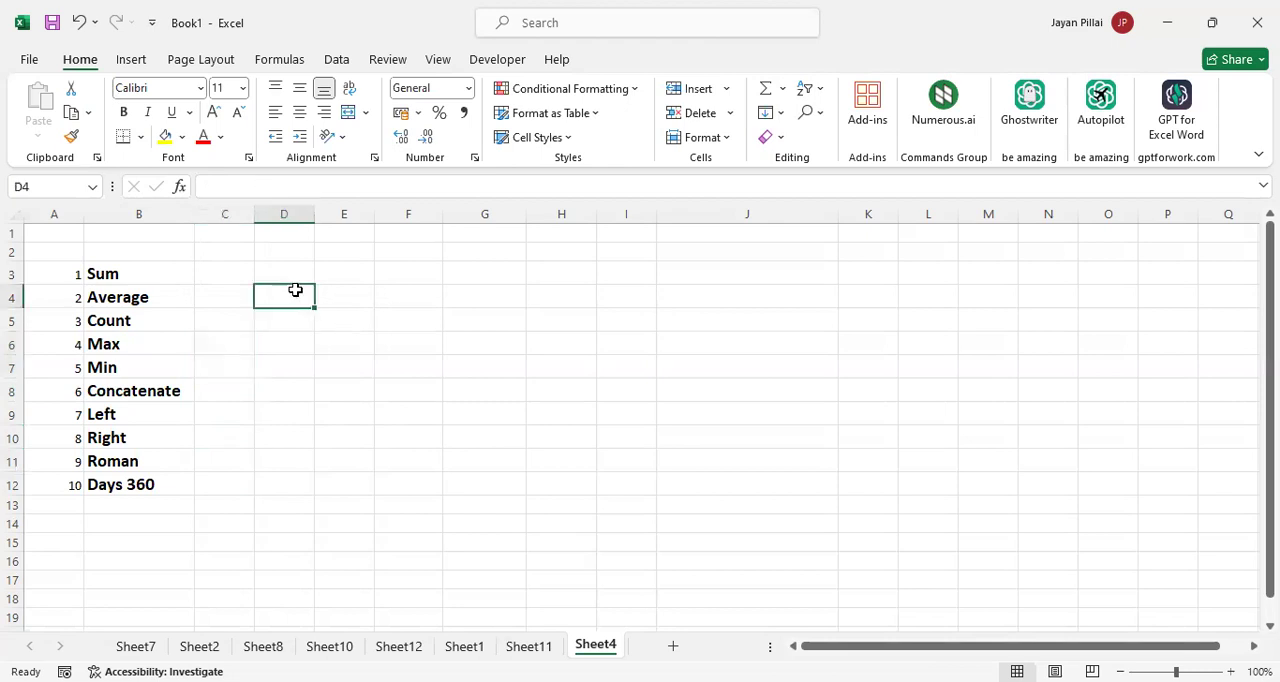
{"action": "left_click", "coordinate": [157, 266]}
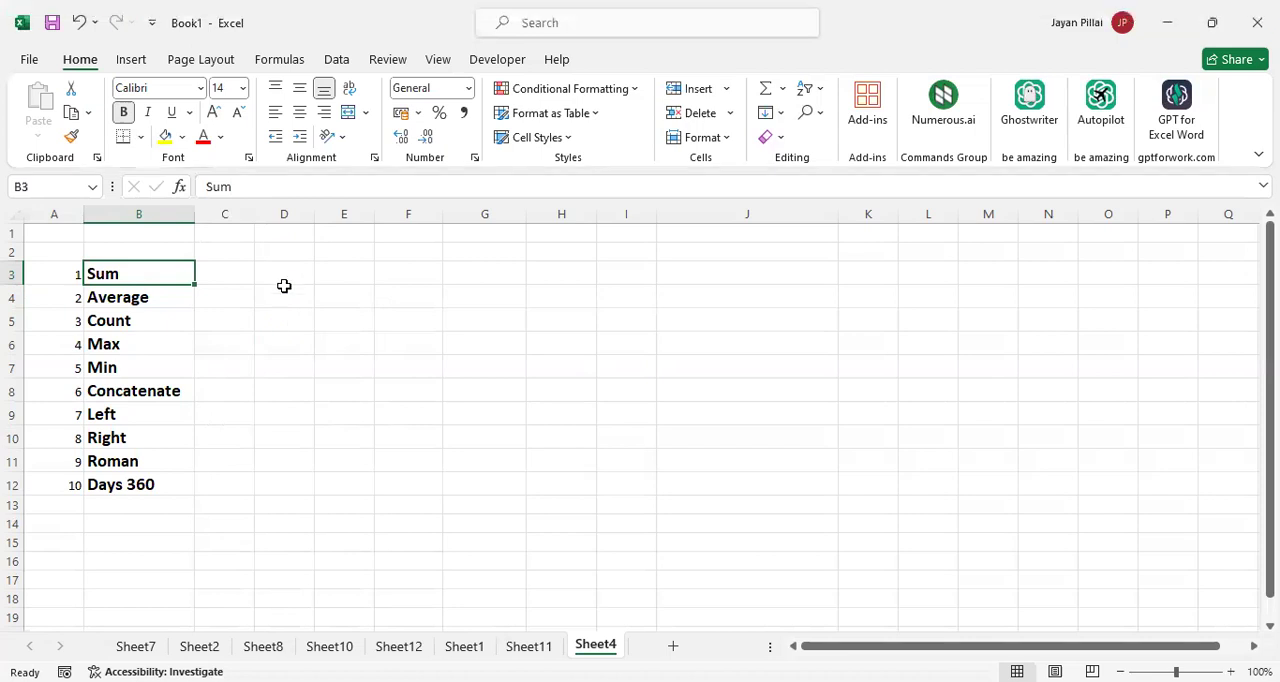
{"action": "left_click", "coordinate": [287, 276]}
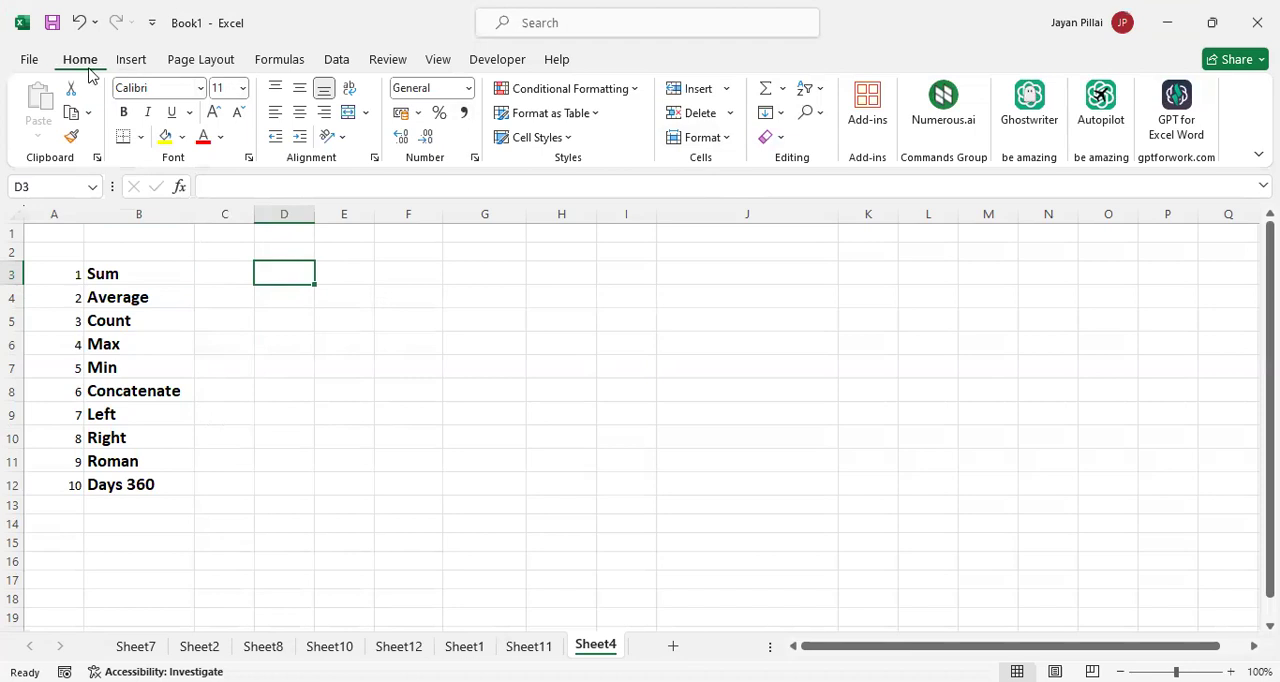
{"action": "left_click", "coordinate": [783, 89]}
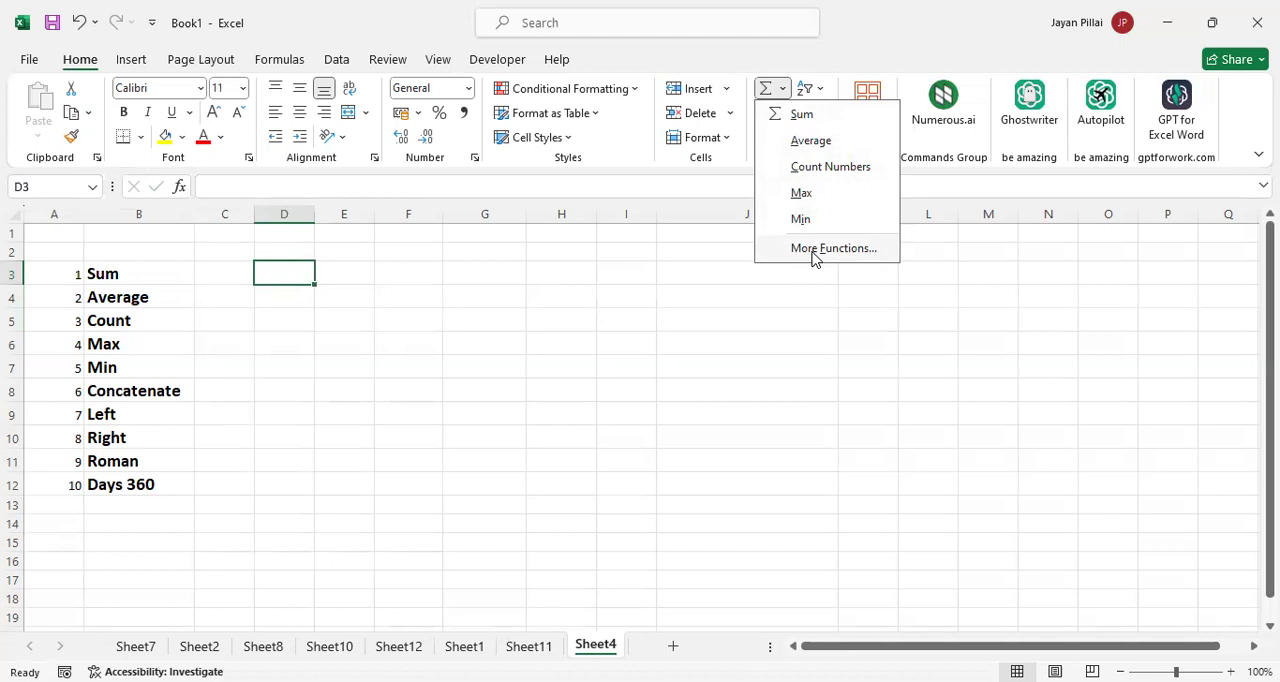
Enter 1 in D3 and fill it down to D12 as a number series from 1 to 10
{"action": "left_click", "coordinate": [287, 274]}
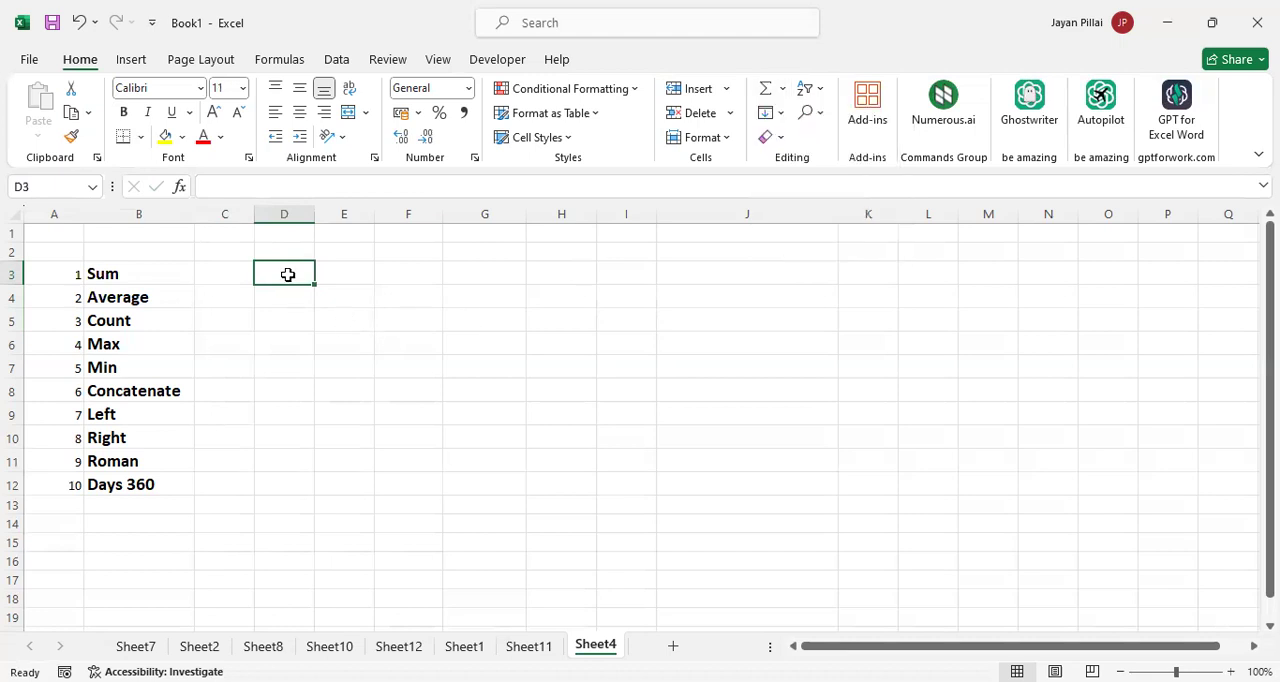
{"action": "type", "text": "1"}
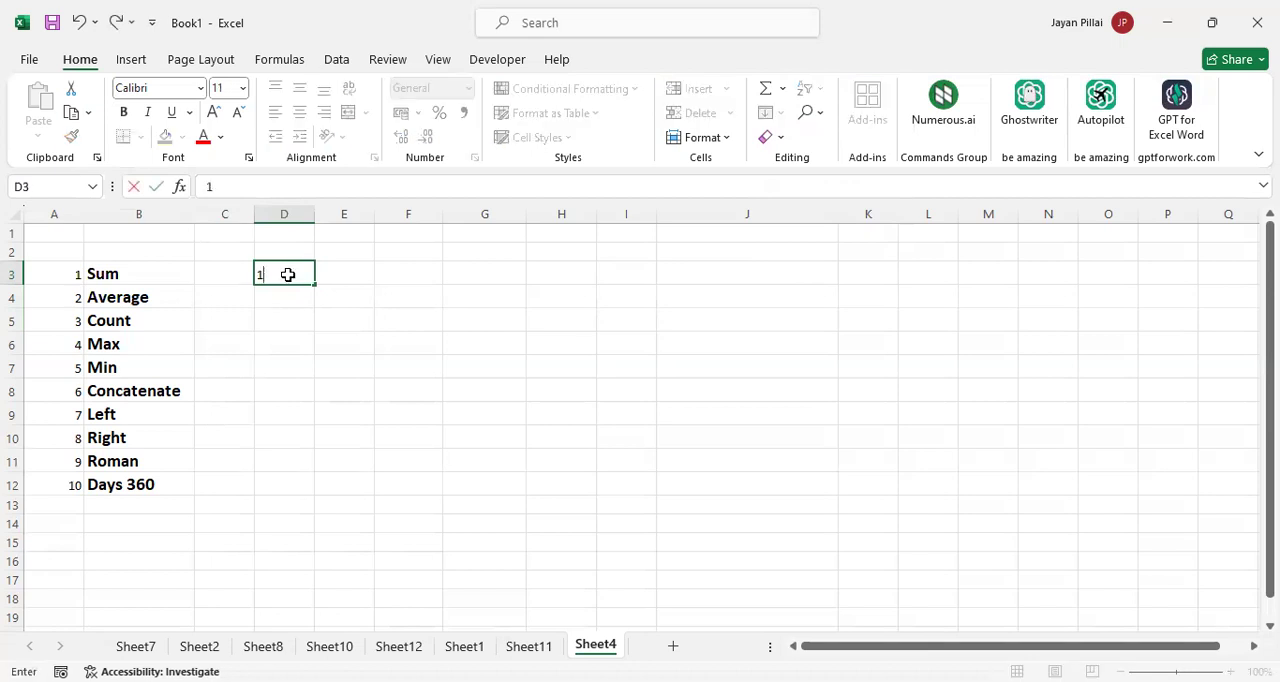
{"action": "key", "text": "Return"}
{"action": "left_click", "coordinate": [299, 269]}
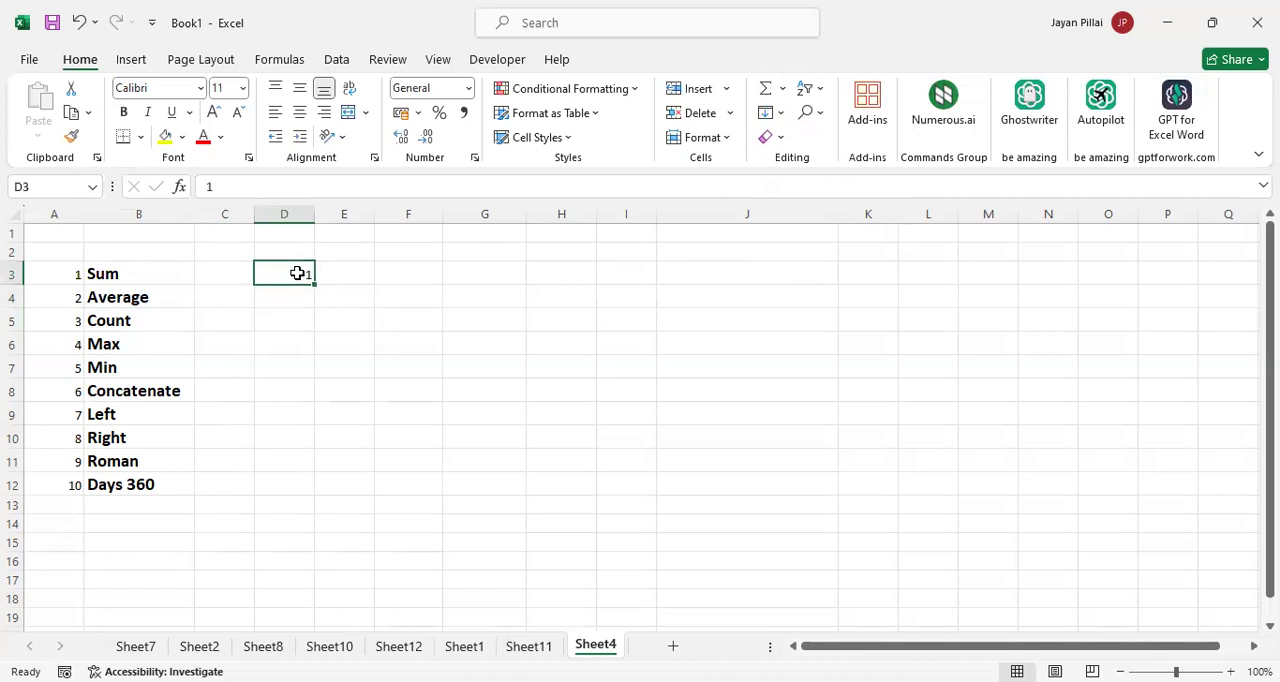
{"action": "left_click_drag", "start_coordinate": [315, 285], "coordinate": [297, 502]}
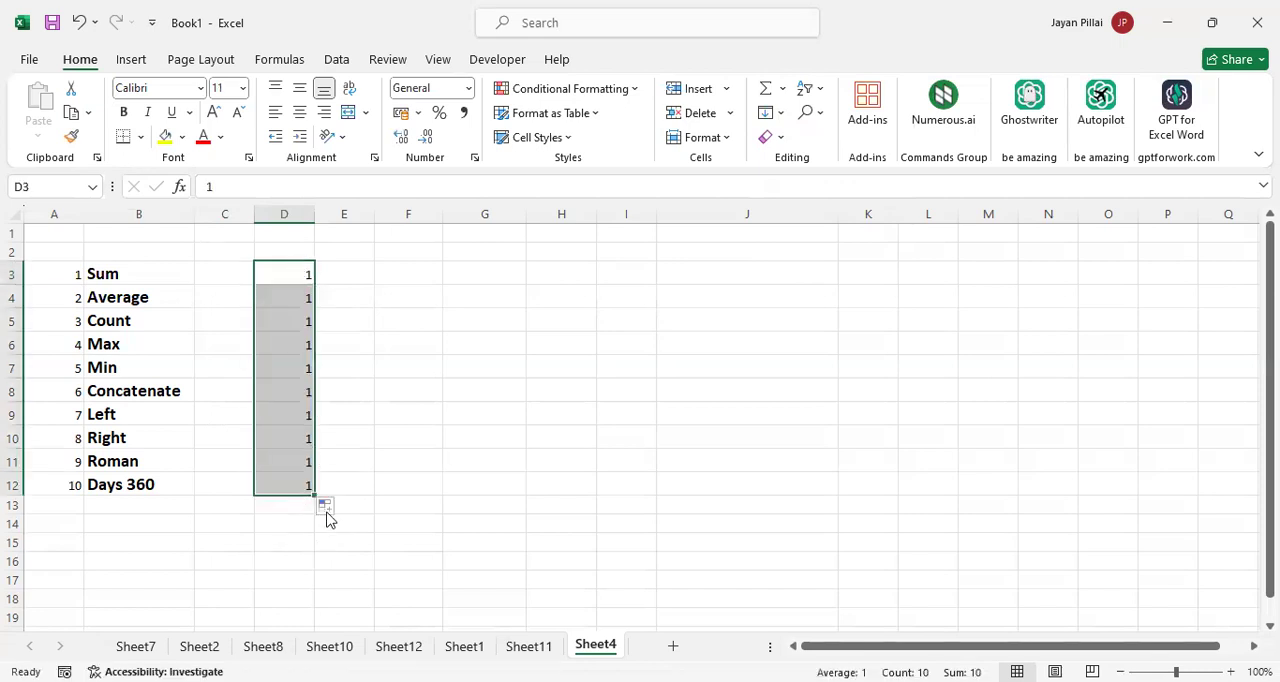
{"action": "left_click", "coordinate": [342, 507]}
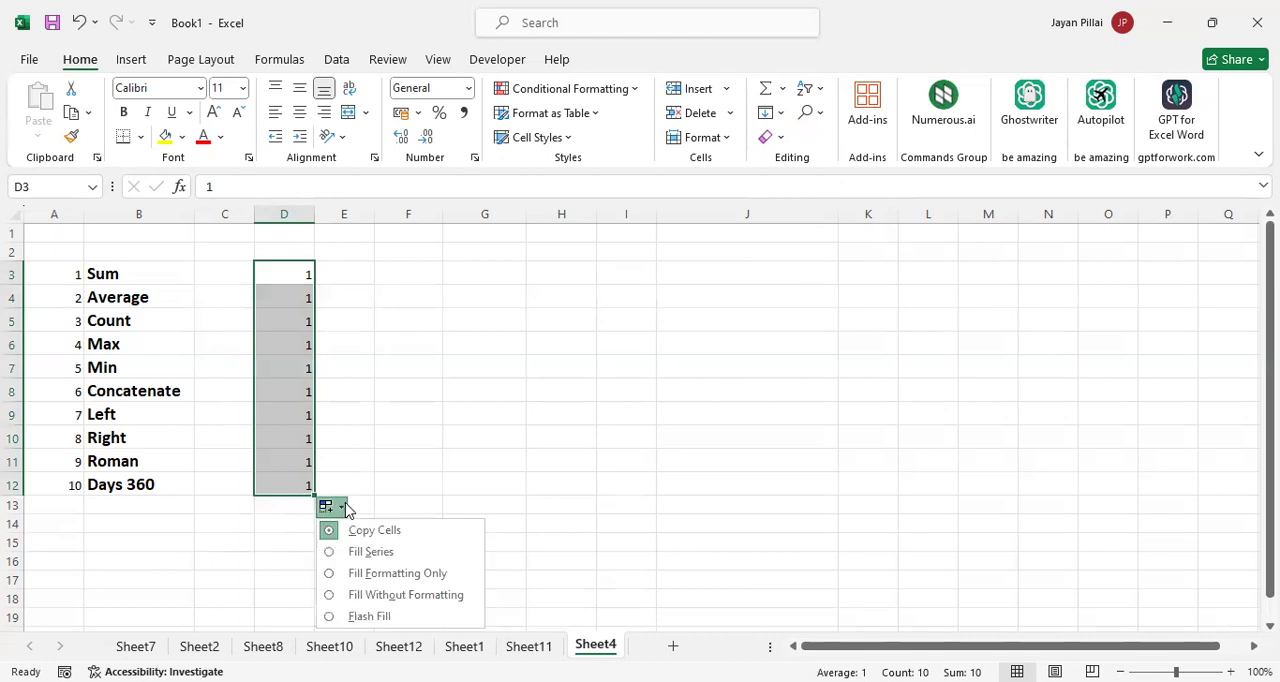
{"action": "left_click", "coordinate": [372, 553]}
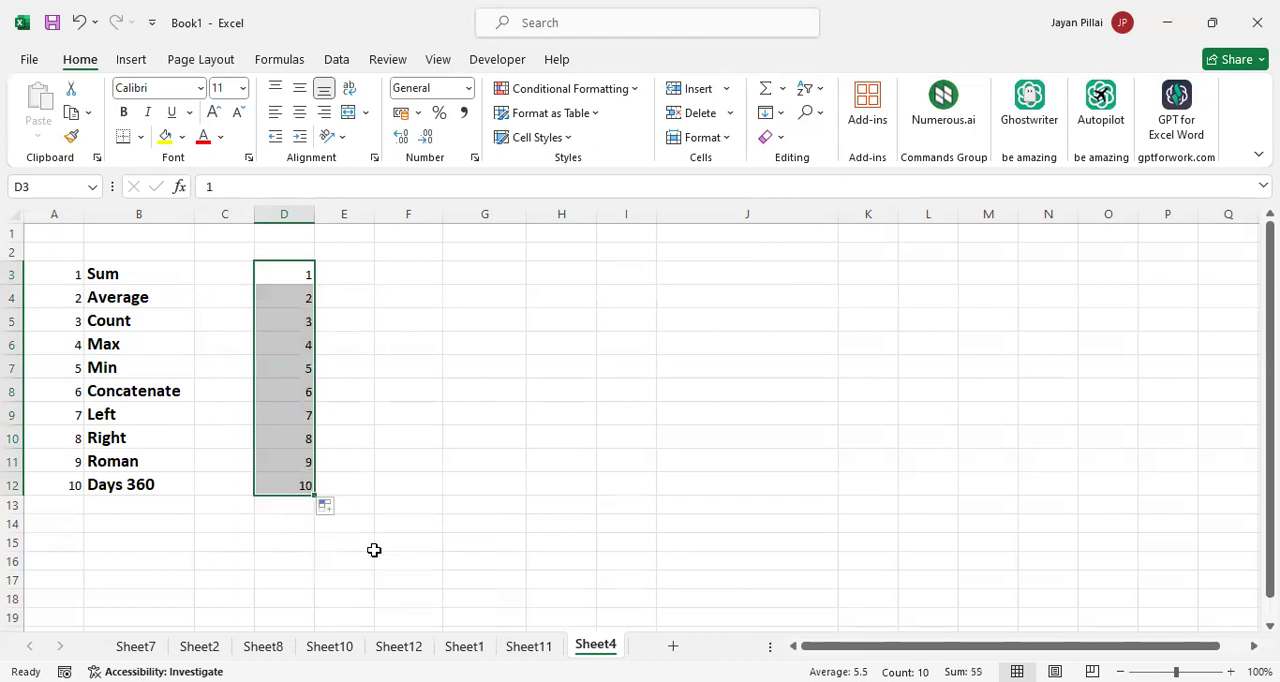
{"action": "left_click", "coordinate": [334, 280]}
{"action": "left_click", "coordinate": [287, 278]}
{"action": "key", "text": "Down"}
{"action": "key", "text": "Down"}
{"action": "key", "text": "Down"}
{"action": "key", "text": "Down"}
{"action": "key", "text": "Down"}
{"action": "key", "text": "Down"}
{"action": "key", "text": "Down"}
{"action": "key", "text": "Down"}
{"action": "key", "text": "Down"}
{"action": "key", "text": "Down"}
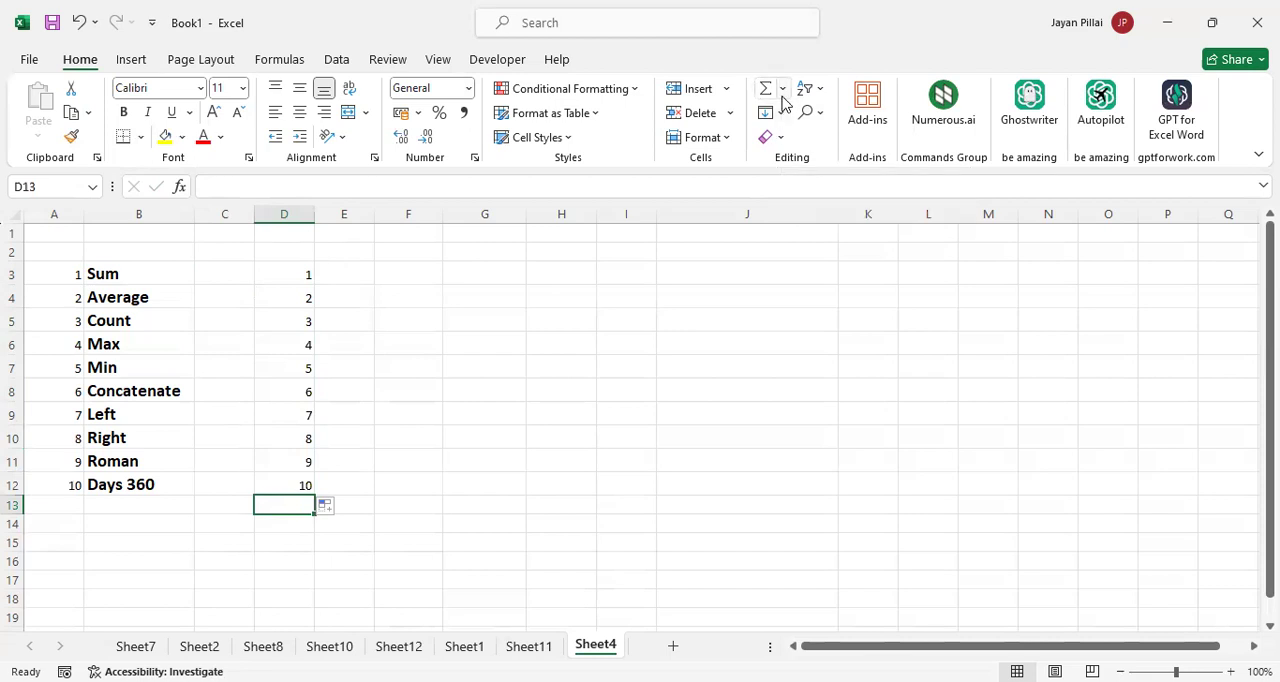
Total the numbers in D3:D12 with the AutoSum Sum function in D13 and check its formula
{"action": "left_click_drag", "start_coordinate": [294, 274], "coordinate": [298, 509]}
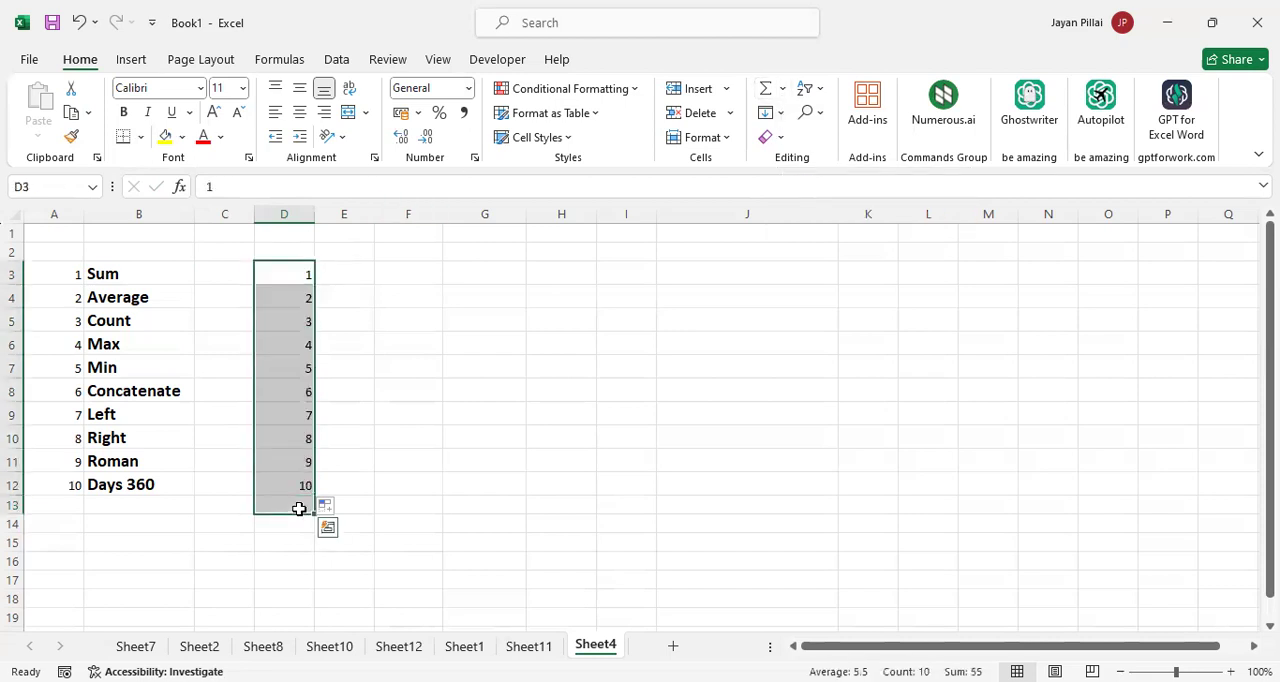
{"action": "left_click", "coordinate": [781, 90]}
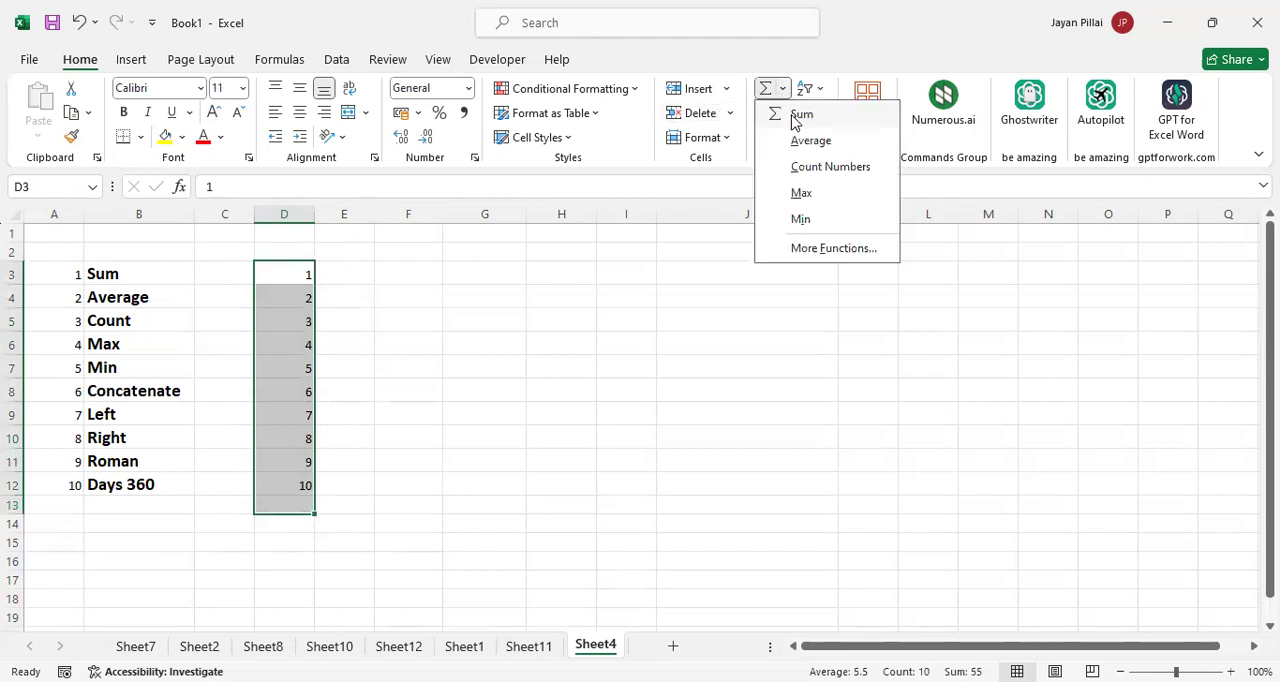
{"action": "left_click", "coordinate": [801, 115]}
{"action": "left_click", "coordinate": [337, 505]}
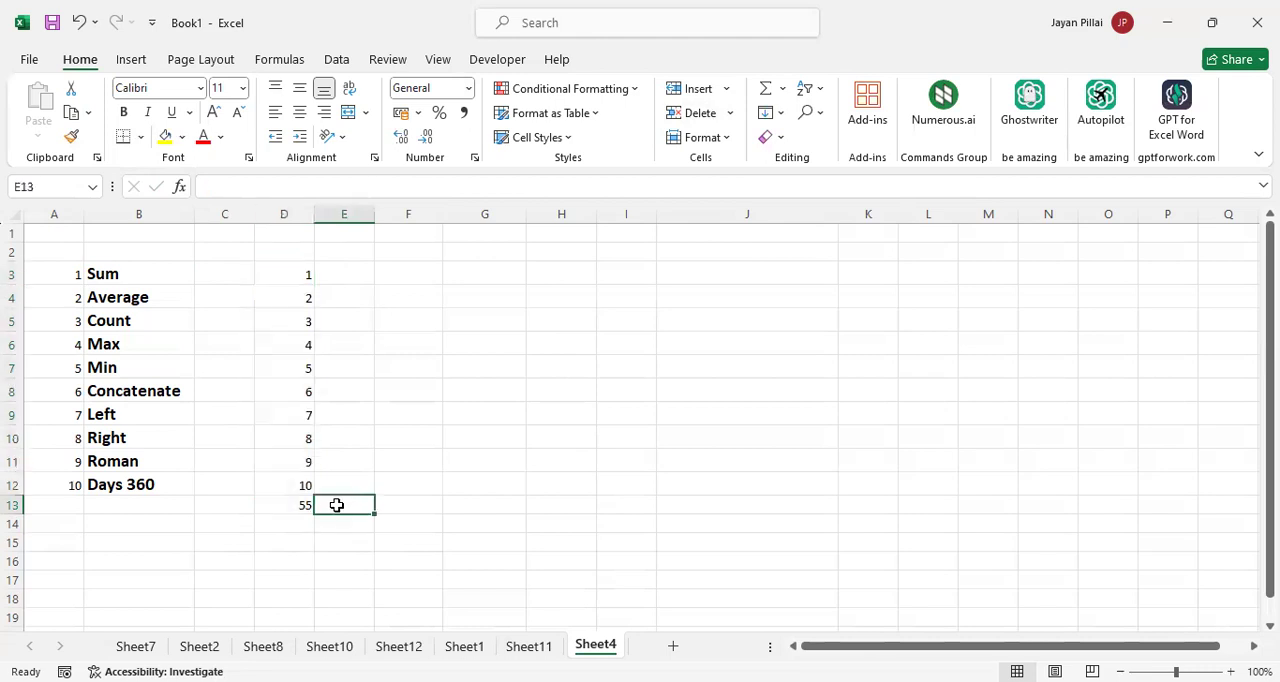
{"action": "left_click", "coordinate": [284, 508]}
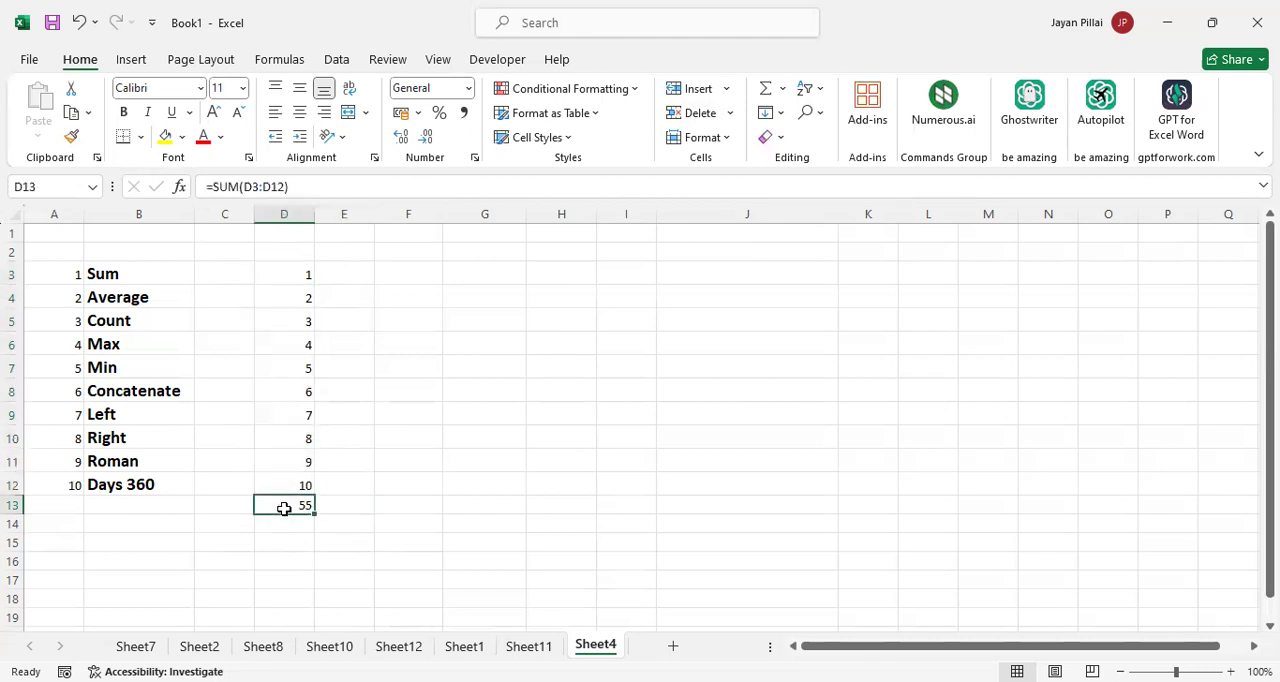
Apply the Sum function again with only the numbers in D3:D12 selected
{"action": "left_click_drag", "start_coordinate": [291, 277], "coordinate": [305, 485]}
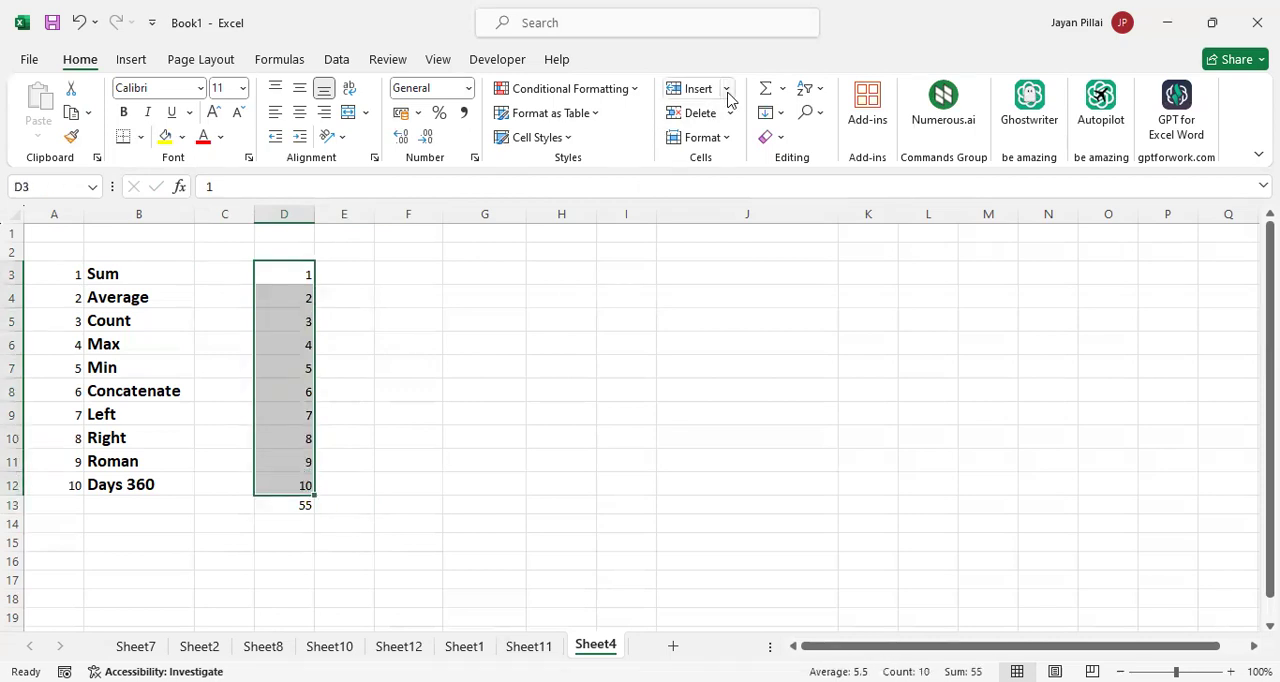
{"action": "left_click", "coordinate": [782, 89]}
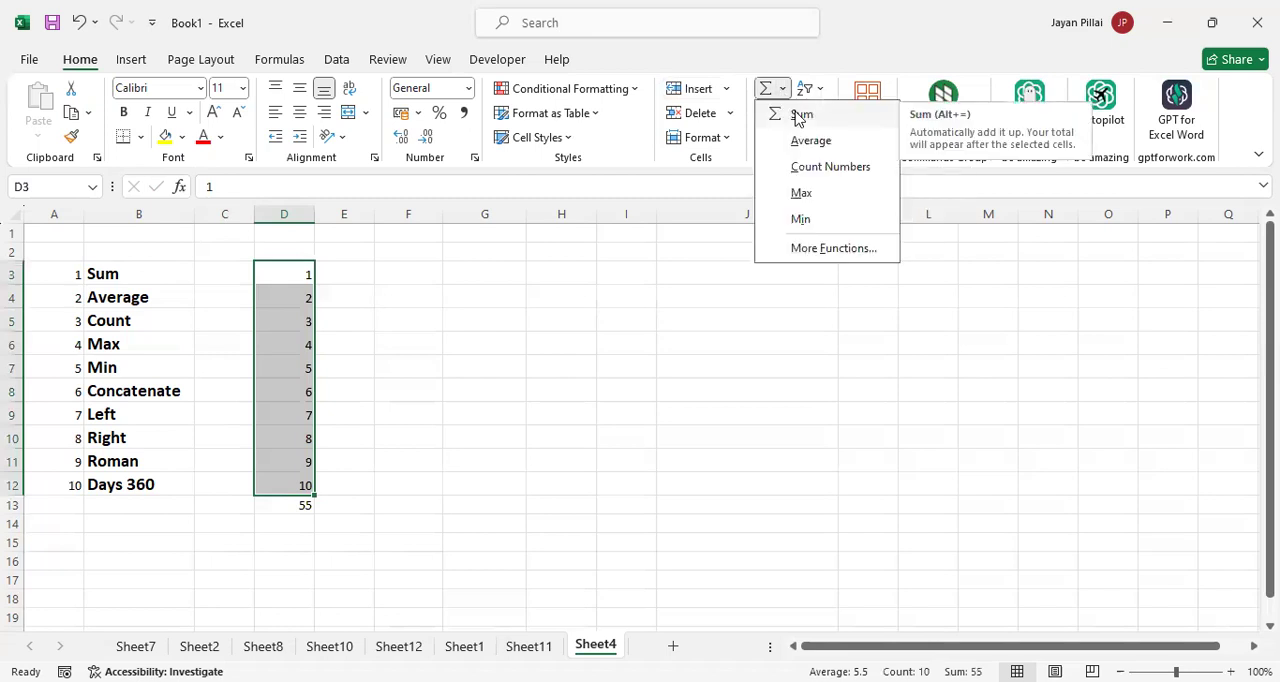
{"action": "left_click", "coordinate": [801, 116]}
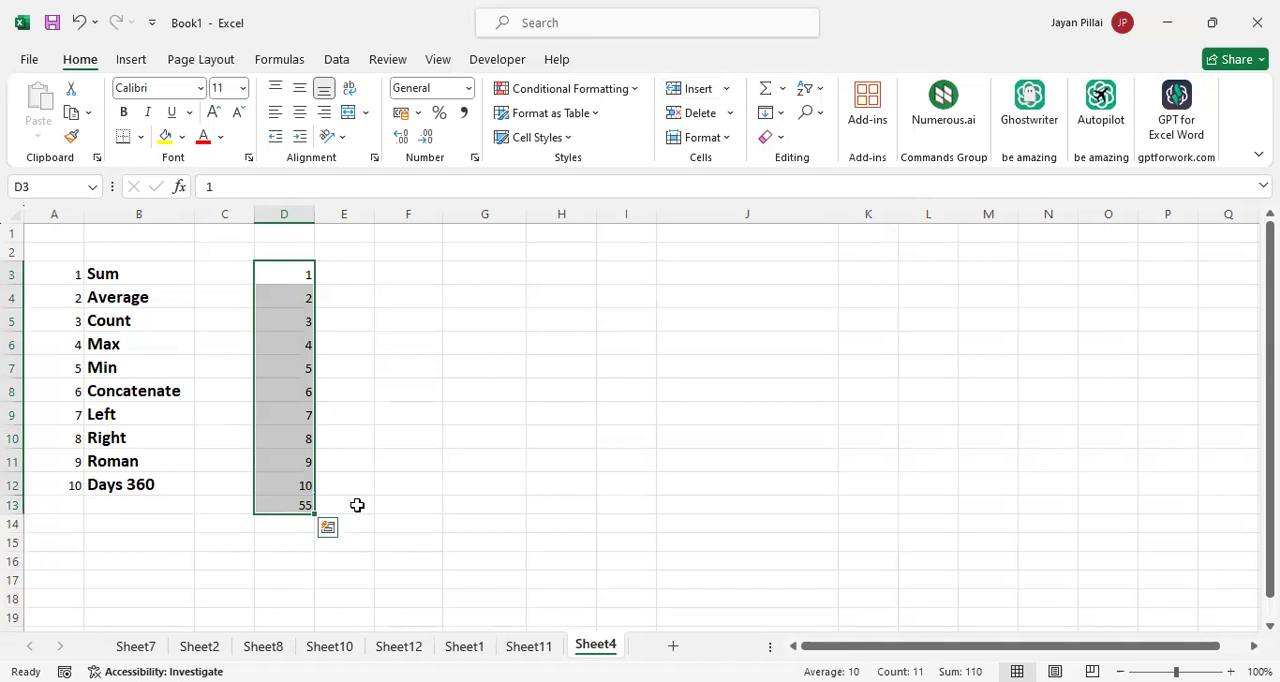
Clear the Sum formula from D13 below the number list
{"action": "left_click", "coordinate": [357, 505]}
{"action": "left_click", "coordinate": [301, 503]}
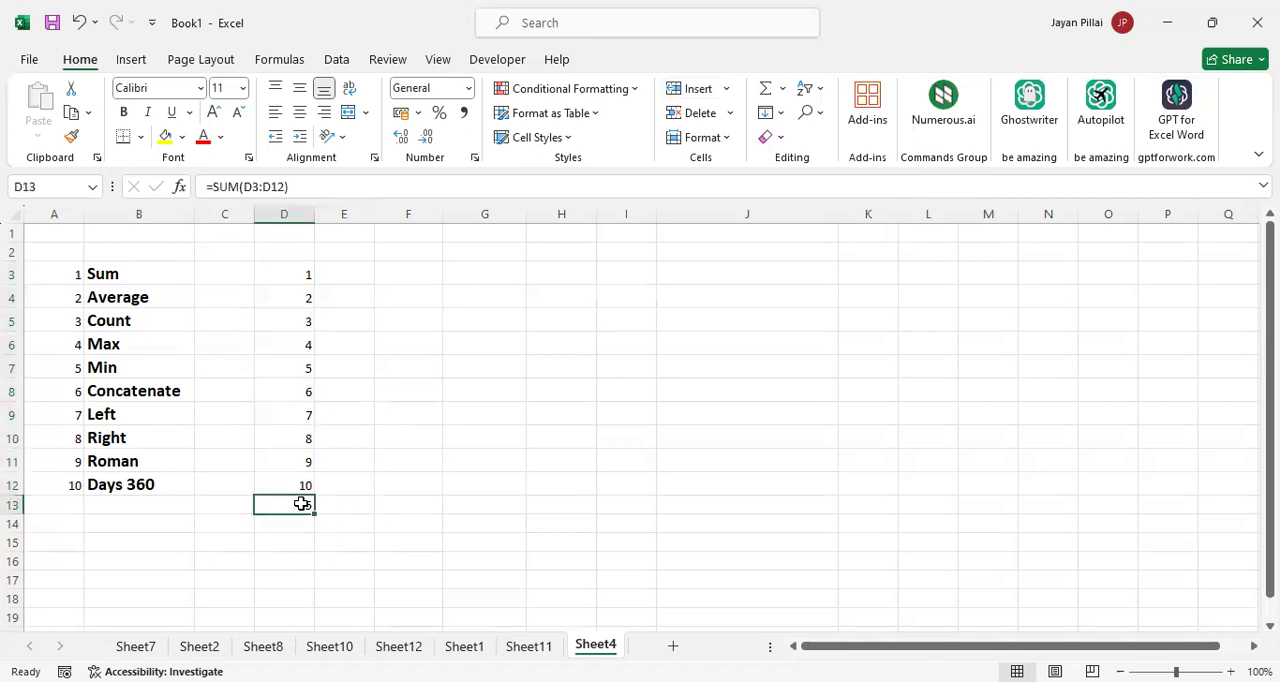
{"action": "key", "text": "Delete"}
Total the number list manually by entering the formula =SUM(D3:D12) in E3
{"action": "left_click", "coordinate": [353, 276]}
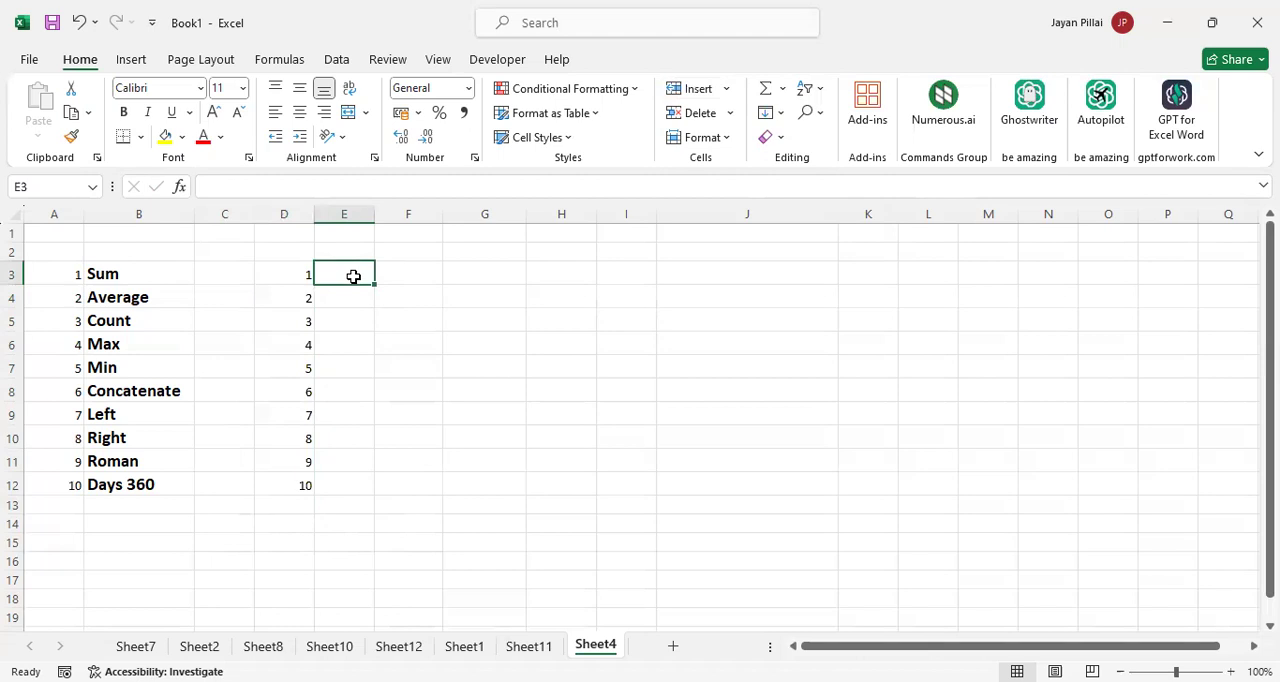
{"action": "type", "text": "="}
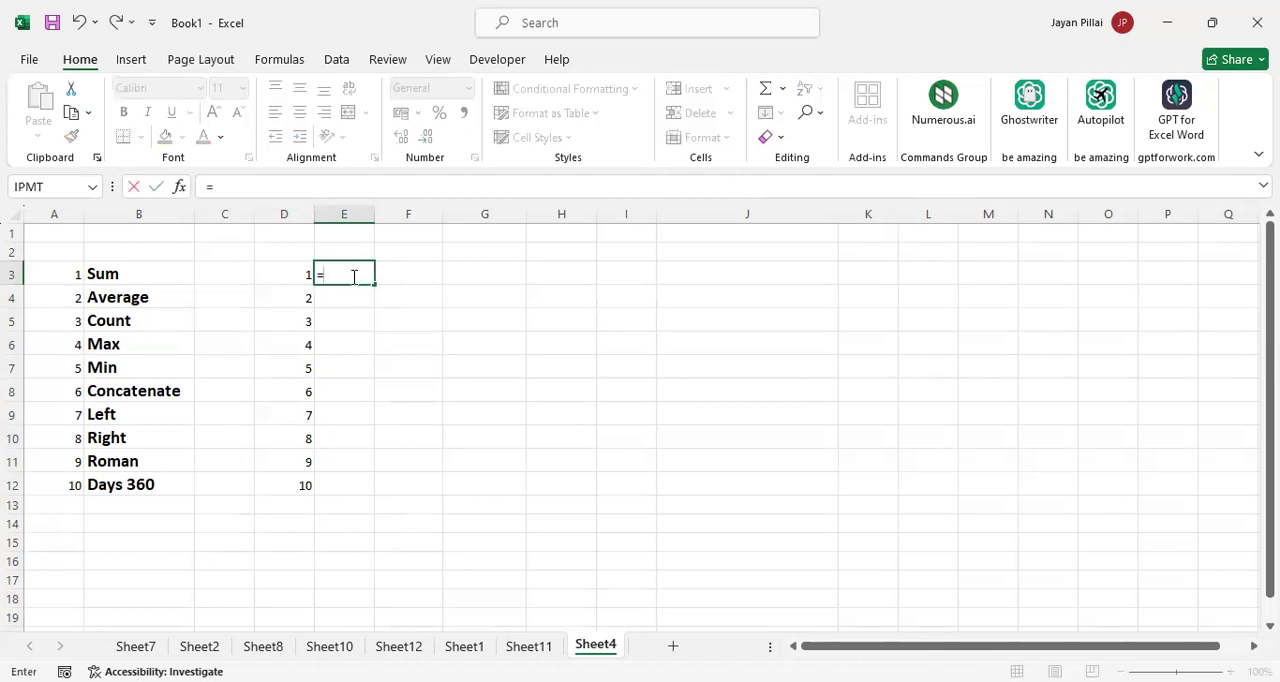
{"action": "type", "text": "s"}
{"action": "type", "text": "um("}
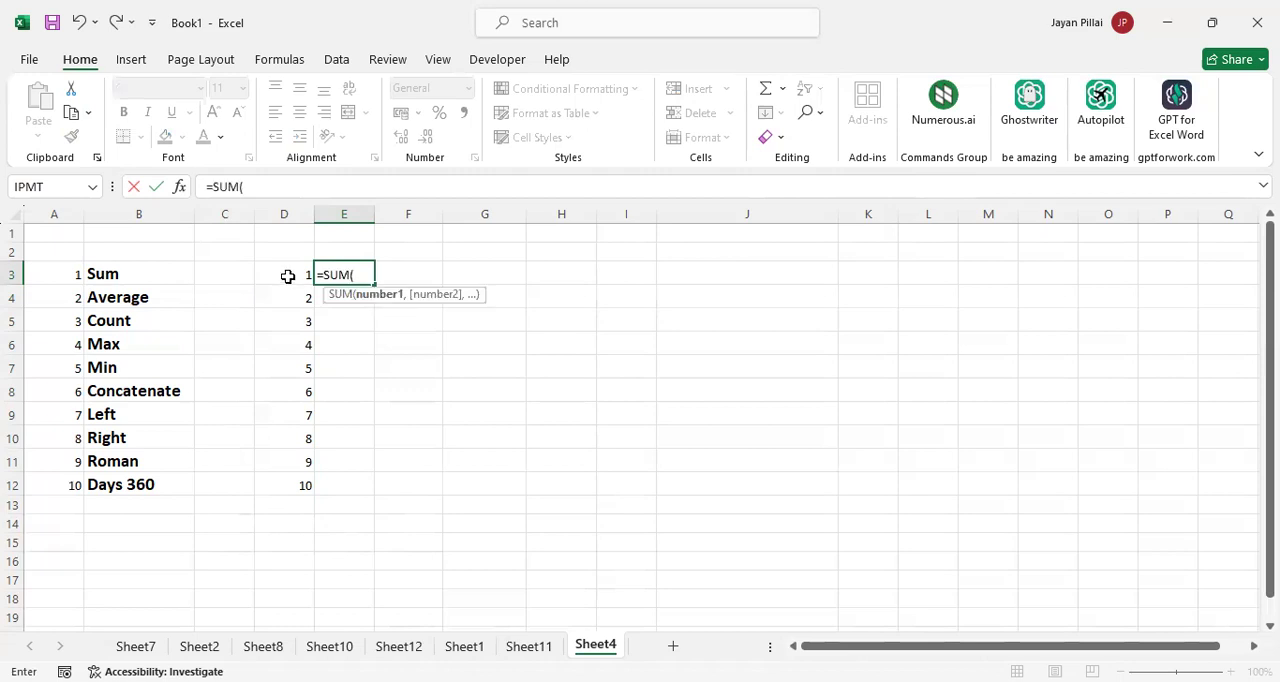
{"action": "left_click", "coordinate": [284, 275]}
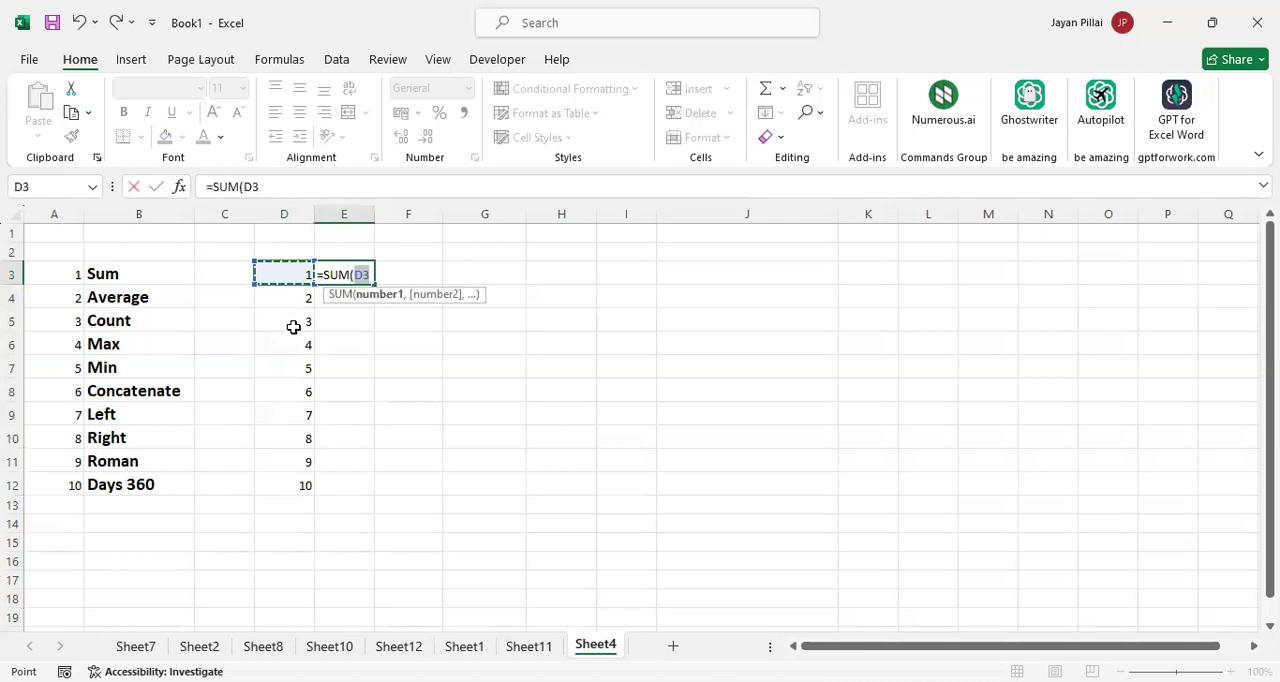
{"action": "left_click", "coordinate": [302, 454], "text": "shift"}
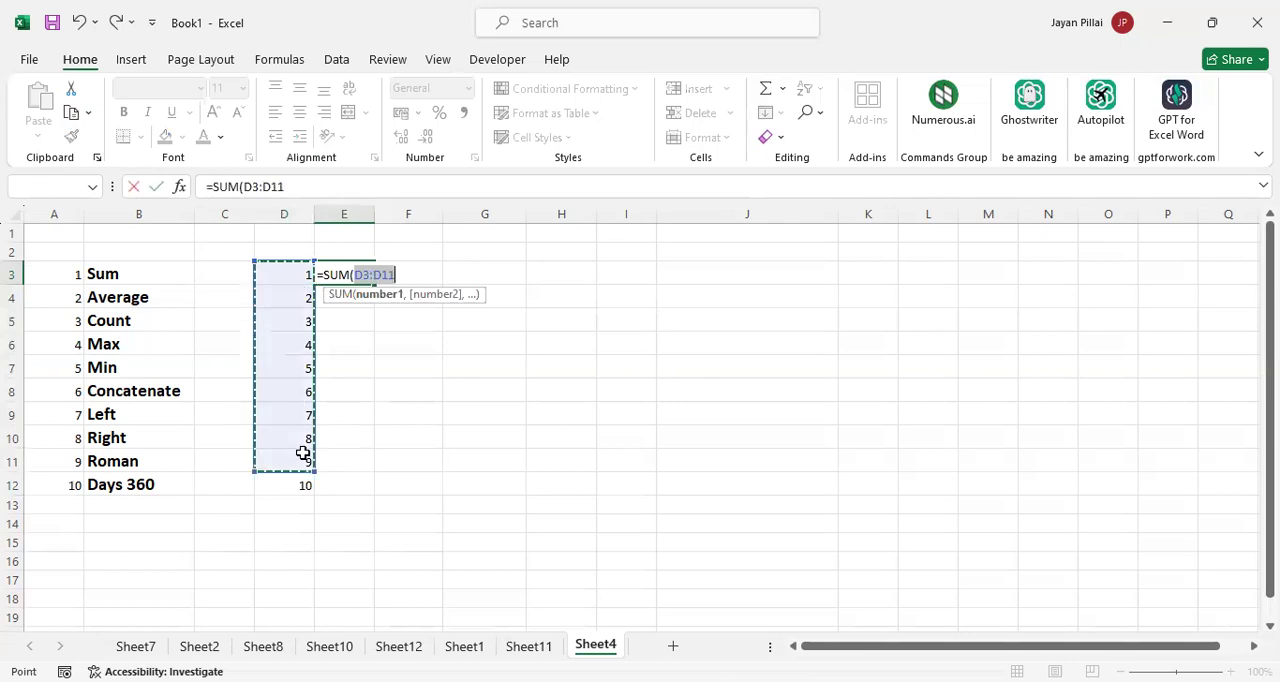
{"action": "key", "text": "shift+Down"}
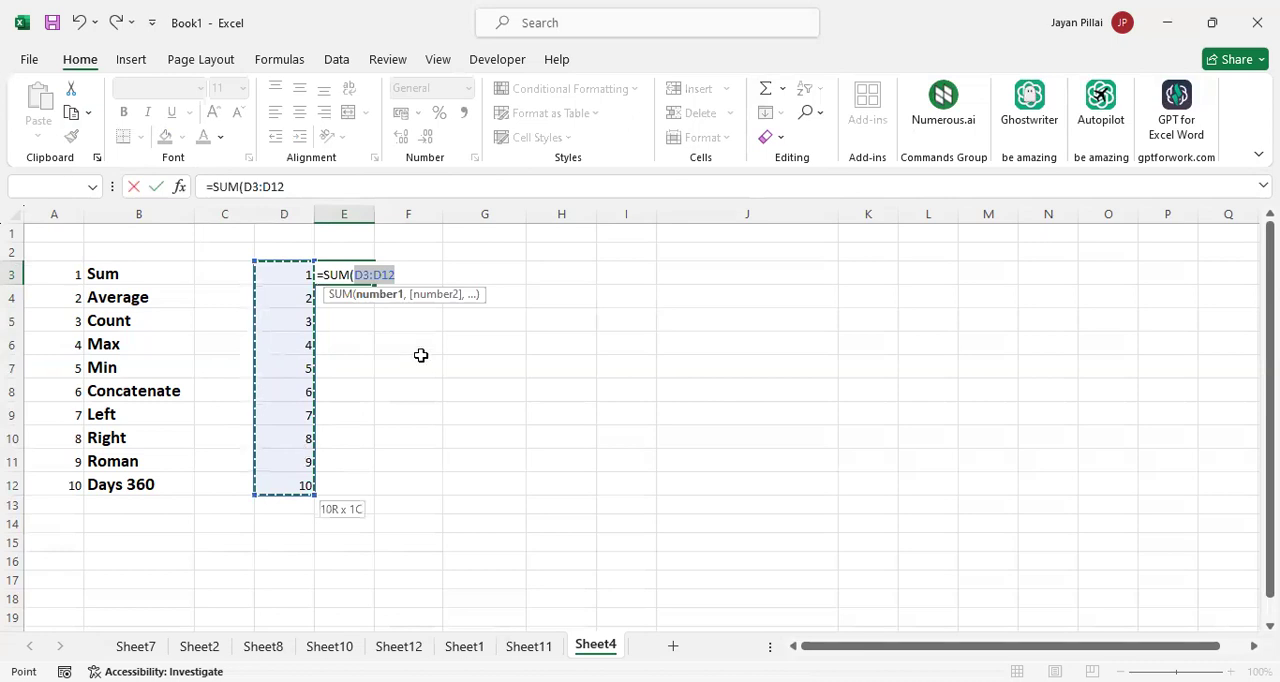
{"action": "type", "text": ")"}
{"action": "key", "text": "Return"}
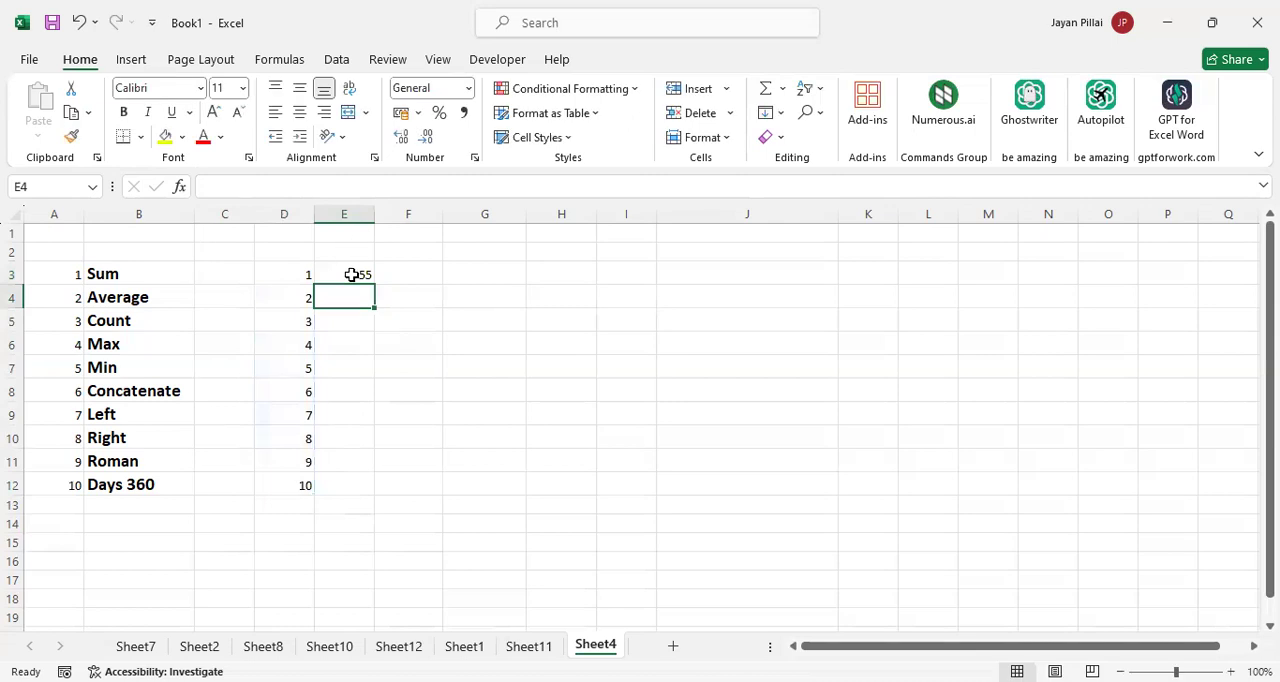
Clear E3 and enter the formula =SUM(D3:D12) there again
{"action": "left_click", "coordinate": [352, 274]}
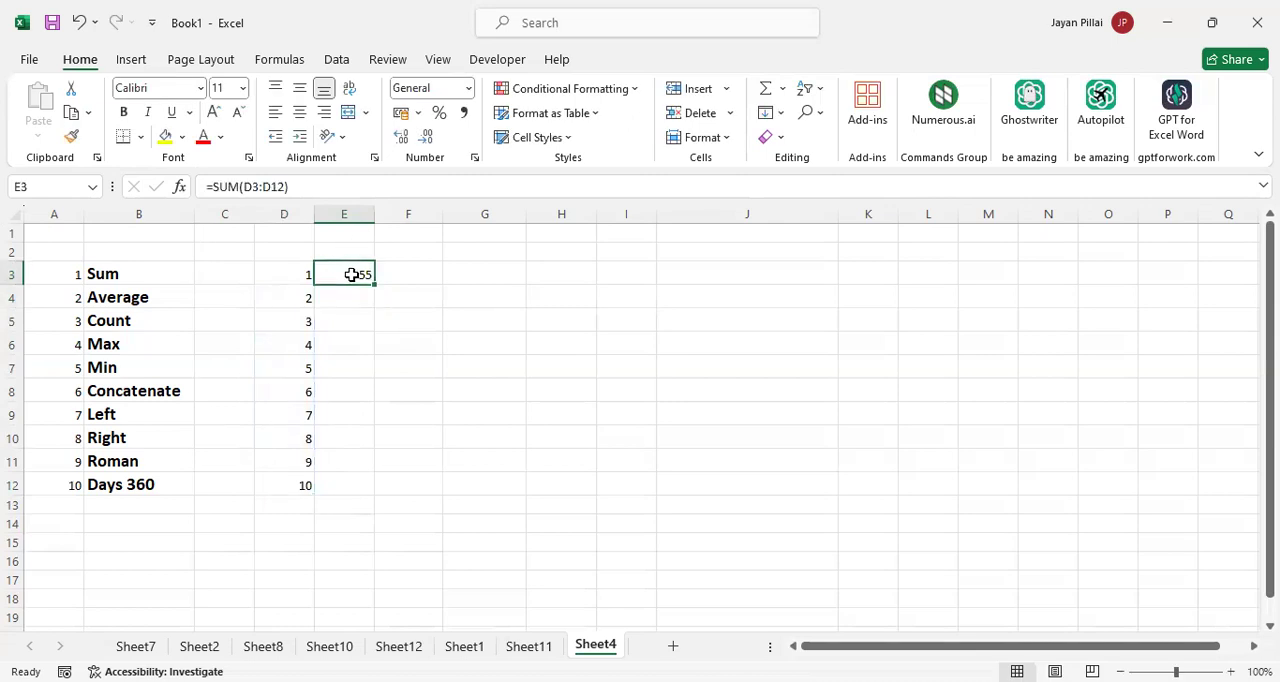
{"action": "key", "text": "Delete"}
{"action": "type", "text": "="}
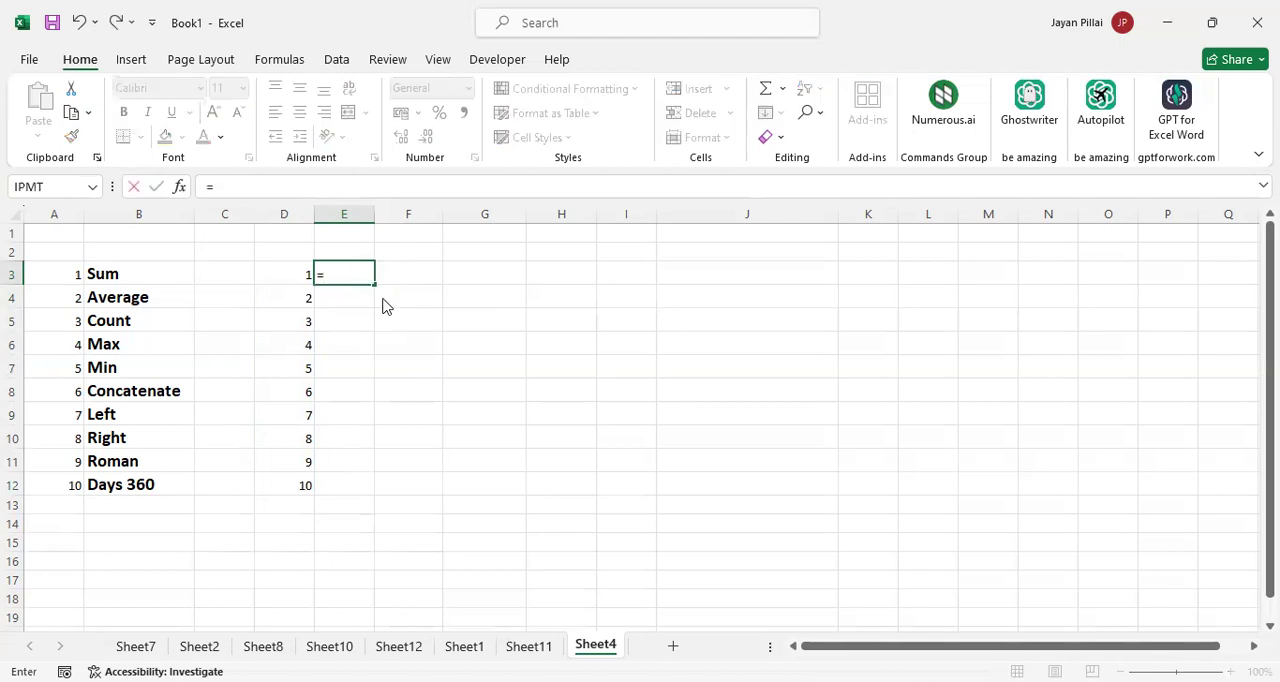
{"action": "type", "text": "SUM("}
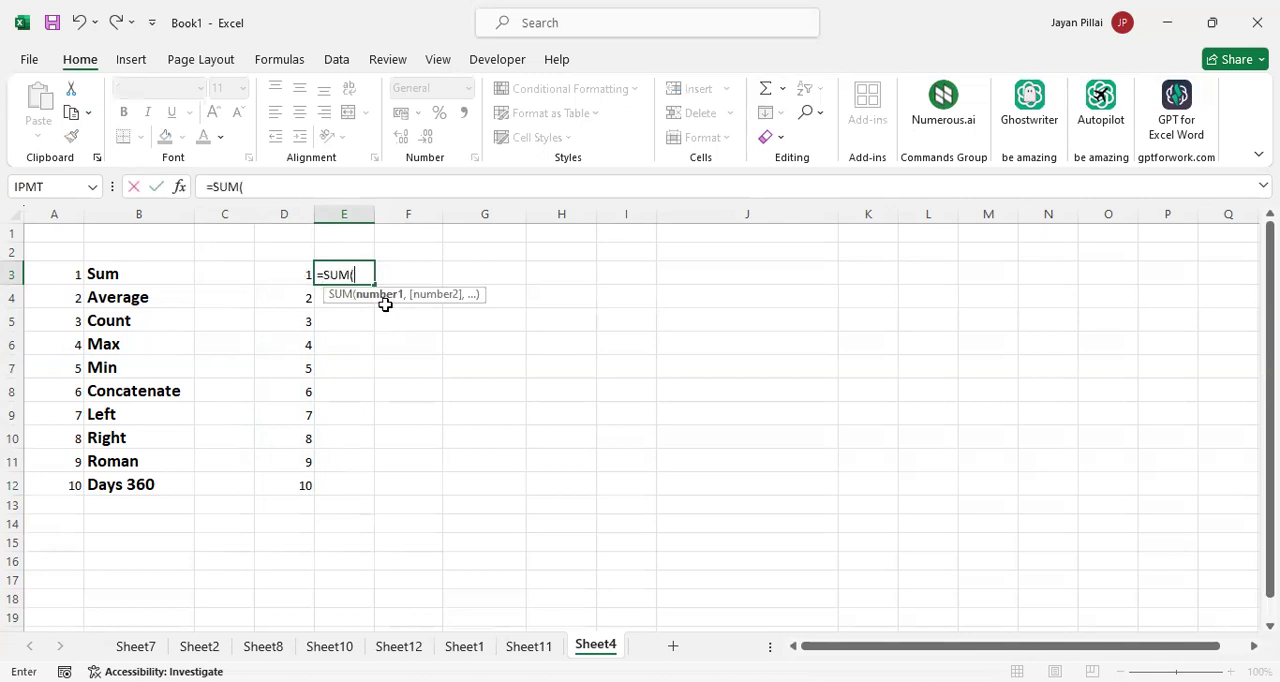
{"action": "left_click", "coordinate": [295, 272]}
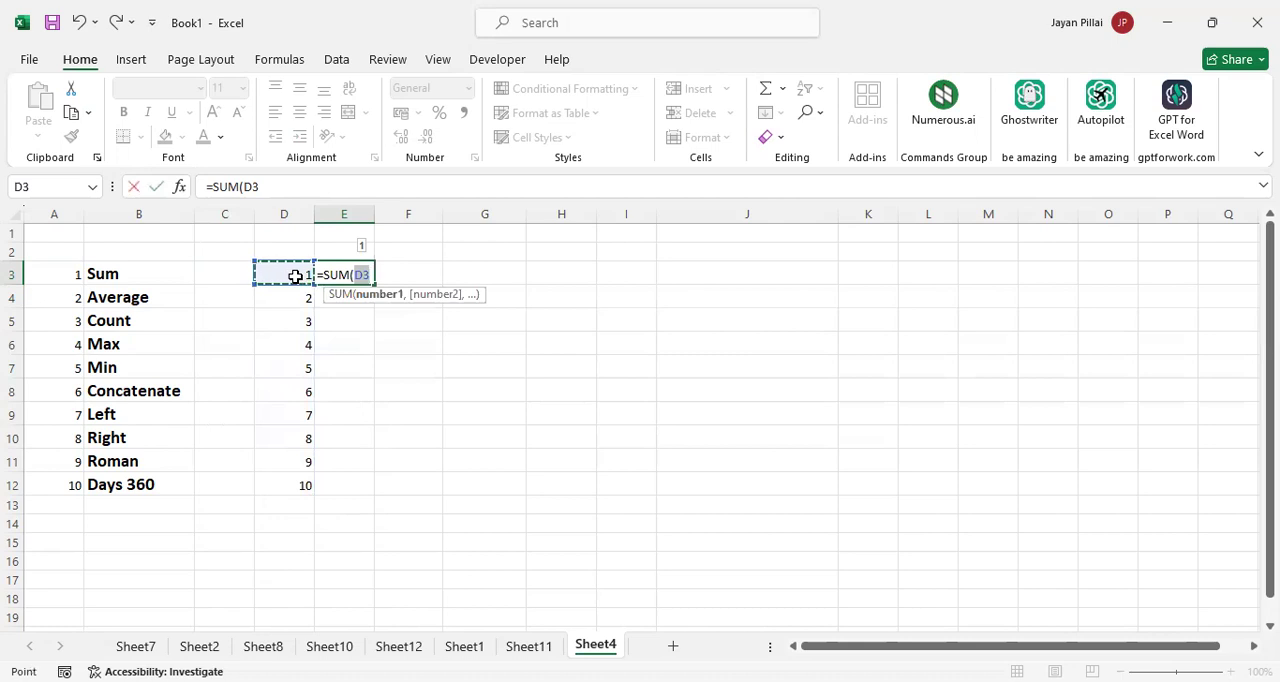
{"action": "left_click", "coordinate": [305, 484], "text": "shift"}
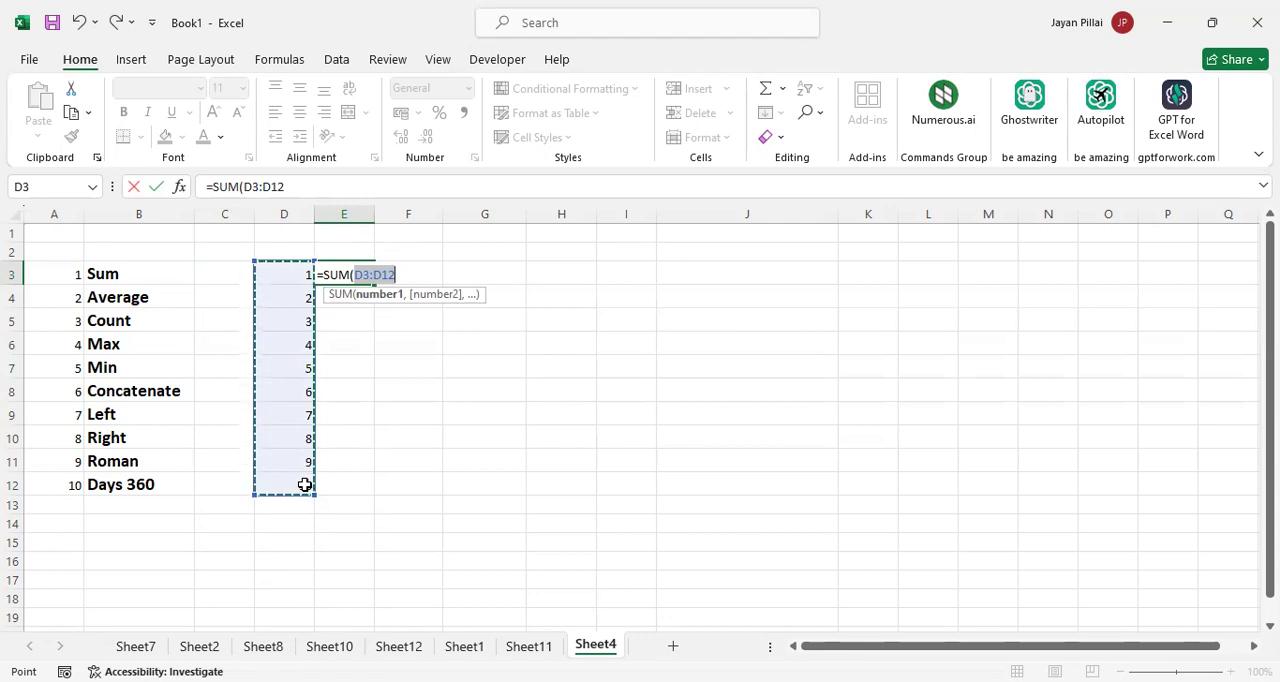
{"action": "type", "text": ")"}
{"action": "key", "text": "Return"}
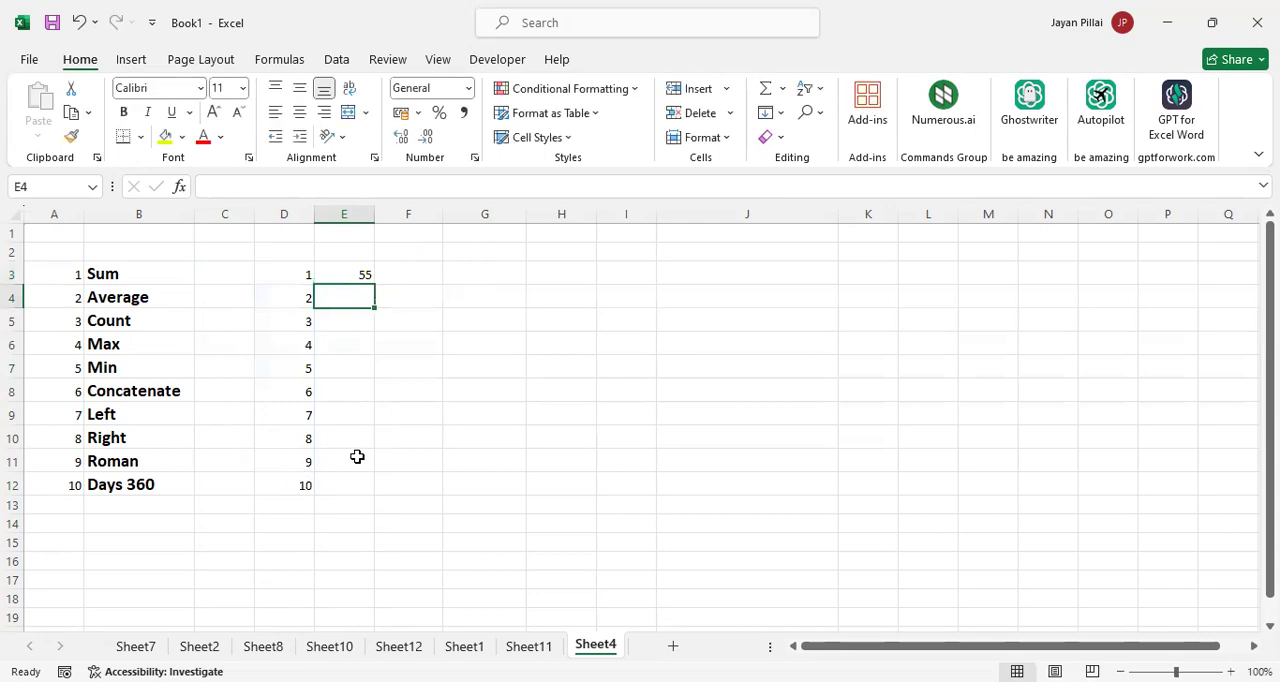
Check the re-entered Sum formula in E3 and clear the cell
{"action": "left_click", "coordinate": [346, 274]}
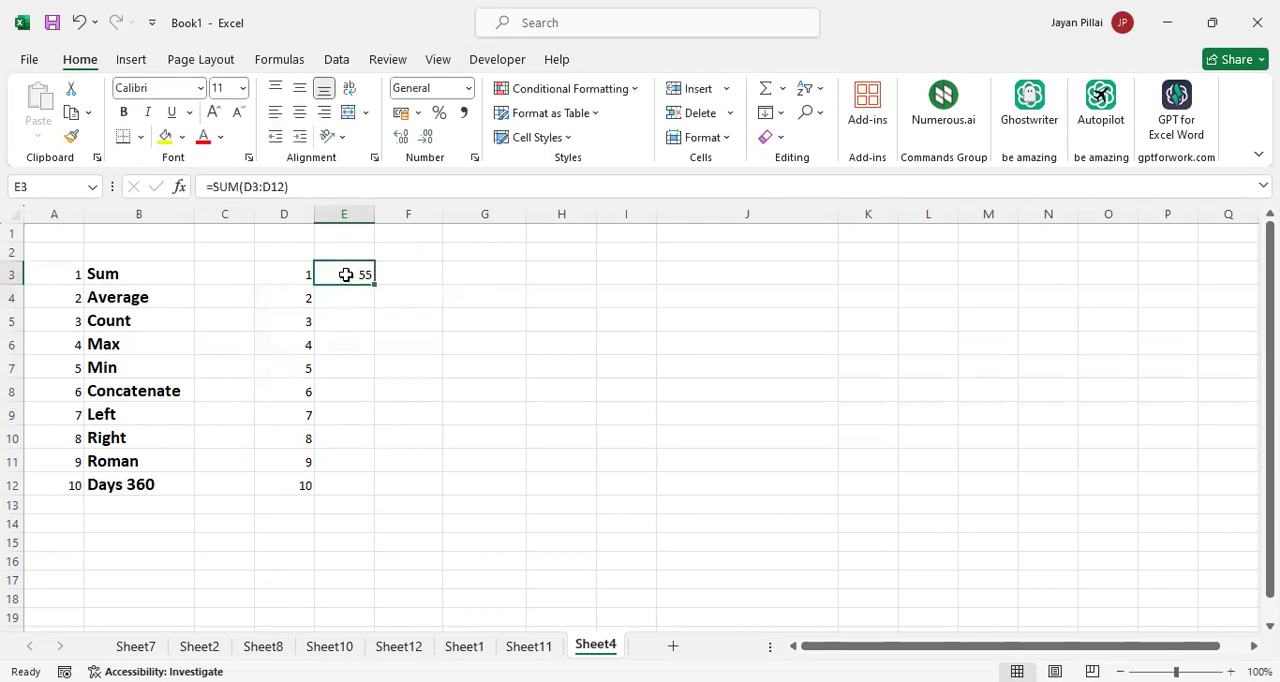
{"action": "key", "text": "Delete"}
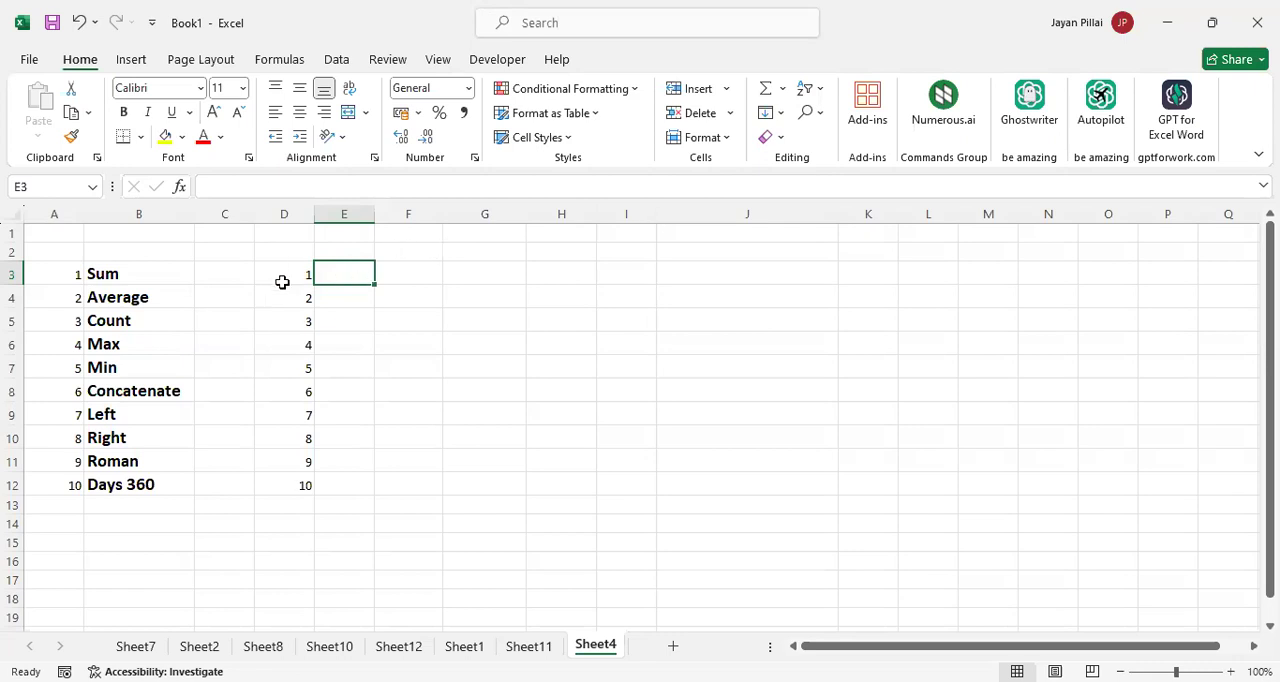
Average the numbers in D3:D12 with the AutoSum Average function in D13 and check its formula
{"action": "left_click_drag", "start_coordinate": [289, 274], "coordinate": [296, 496]}
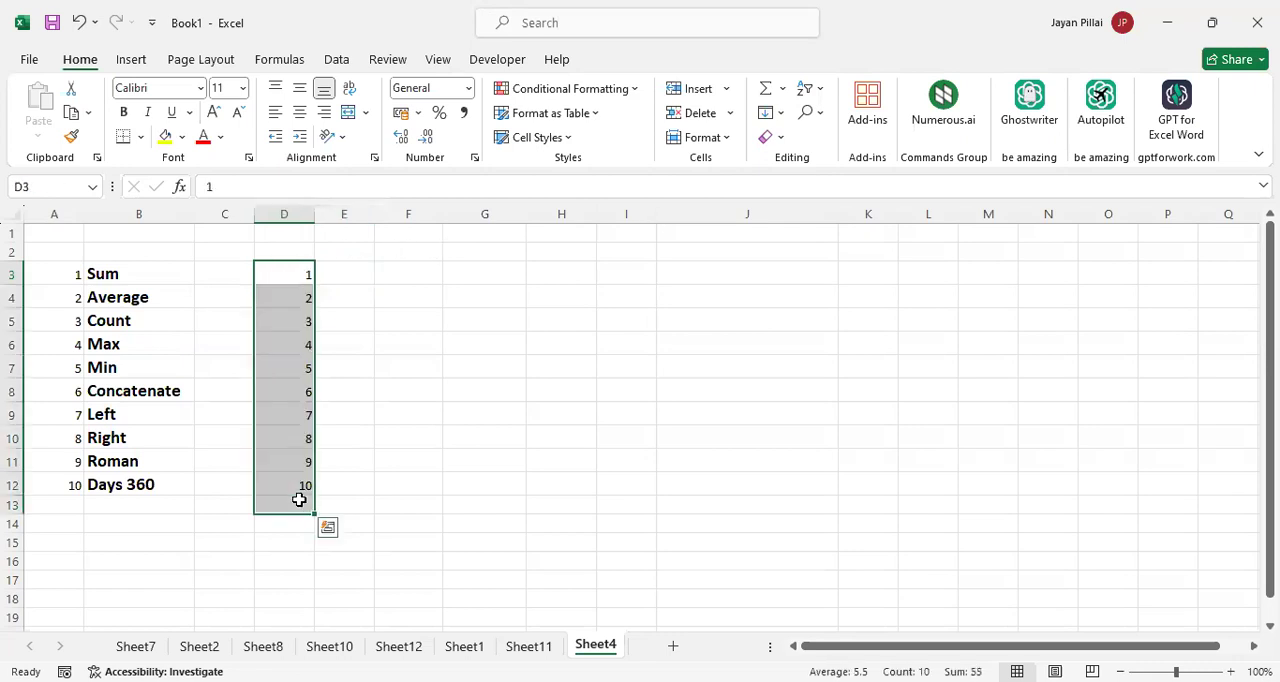
{"action": "left_click", "coordinate": [782, 91]}
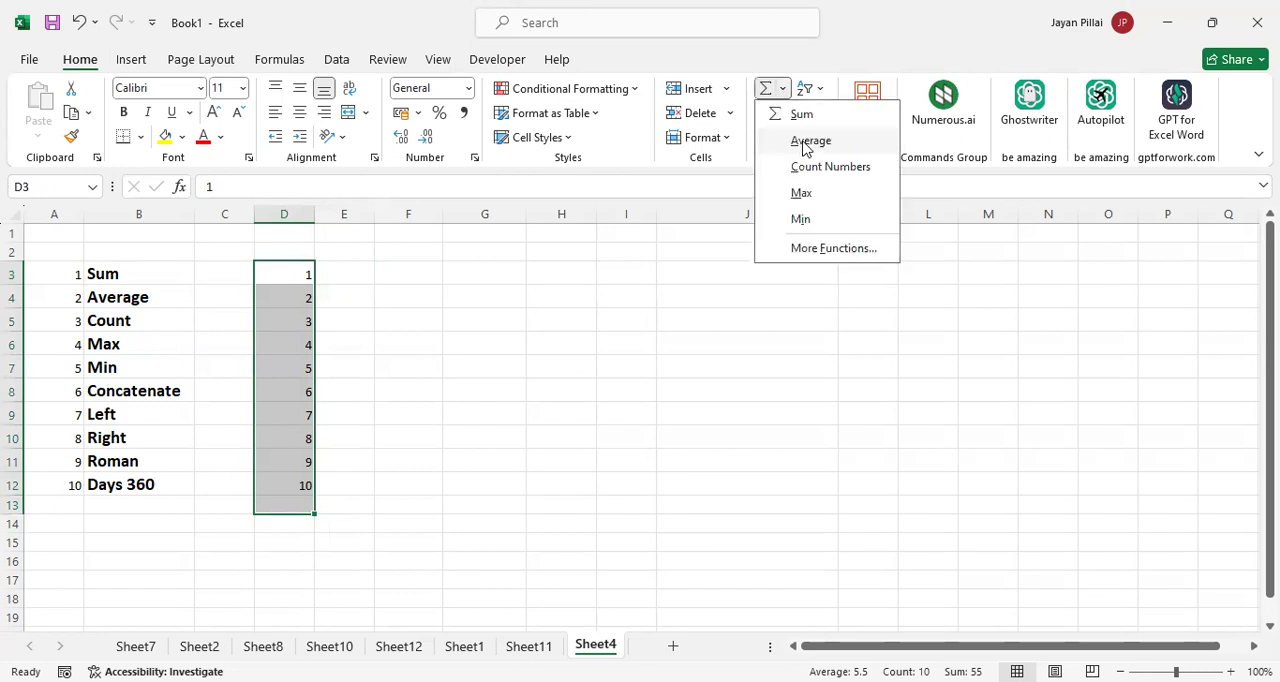
{"action": "left_click", "coordinate": [806, 141]}
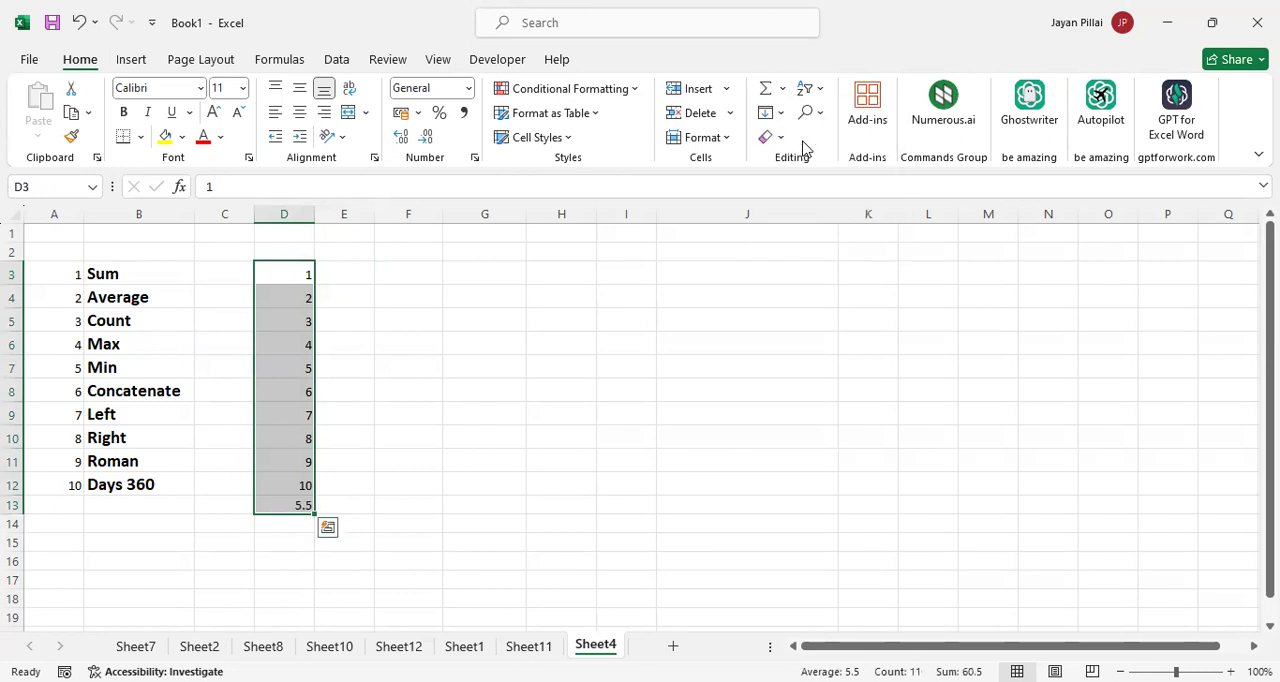
{"action": "left_click", "coordinate": [343, 507]}
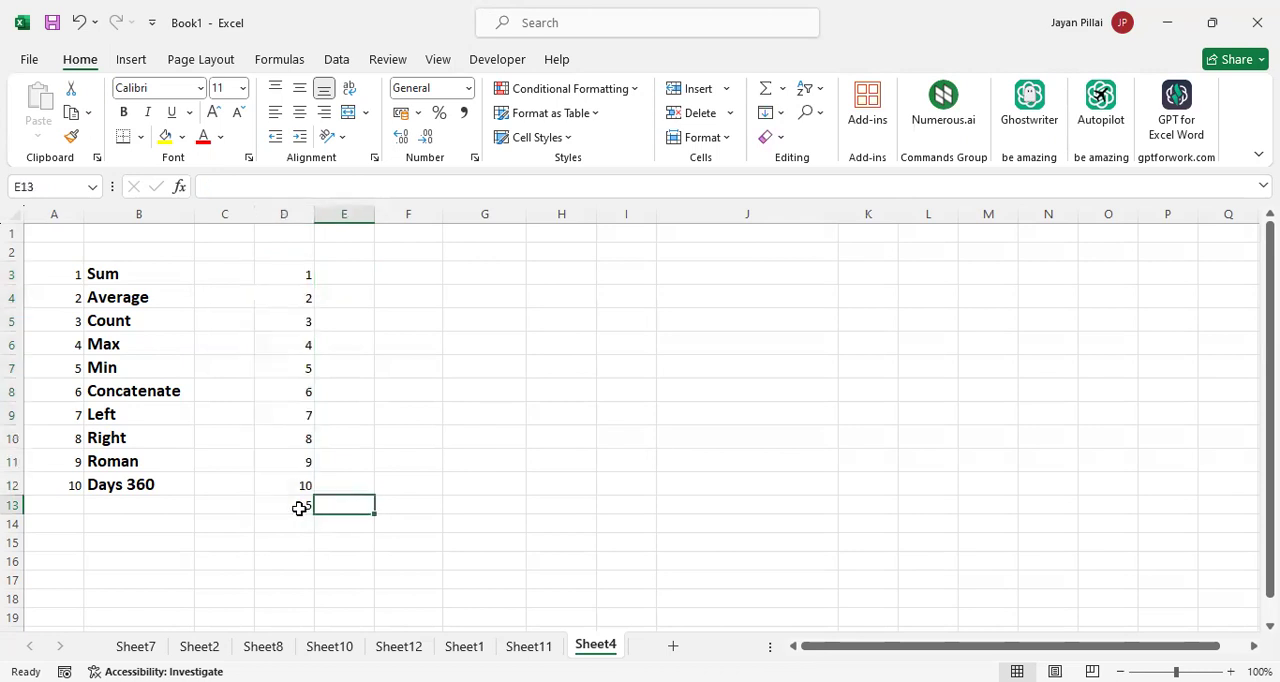
{"action": "left_click", "coordinate": [300, 508]}
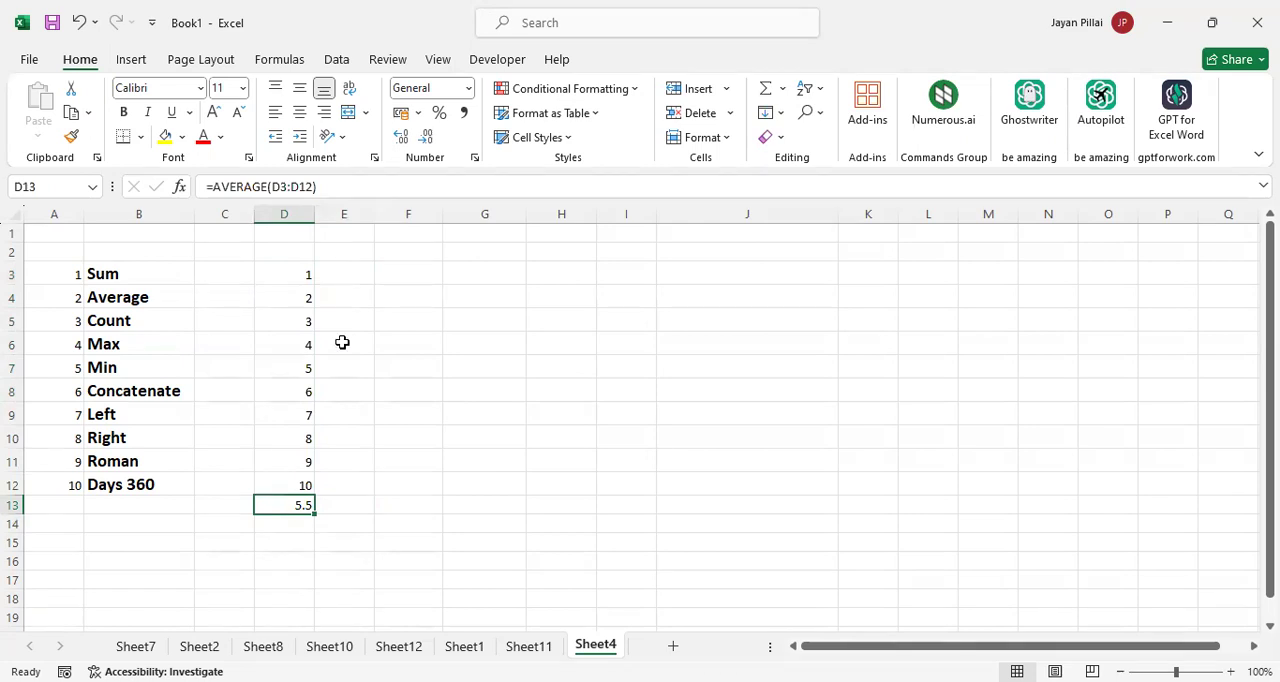
Enter the formula =SUM(D3:D12) in E12 and check it
{"action": "left_click", "coordinate": [359, 479]}
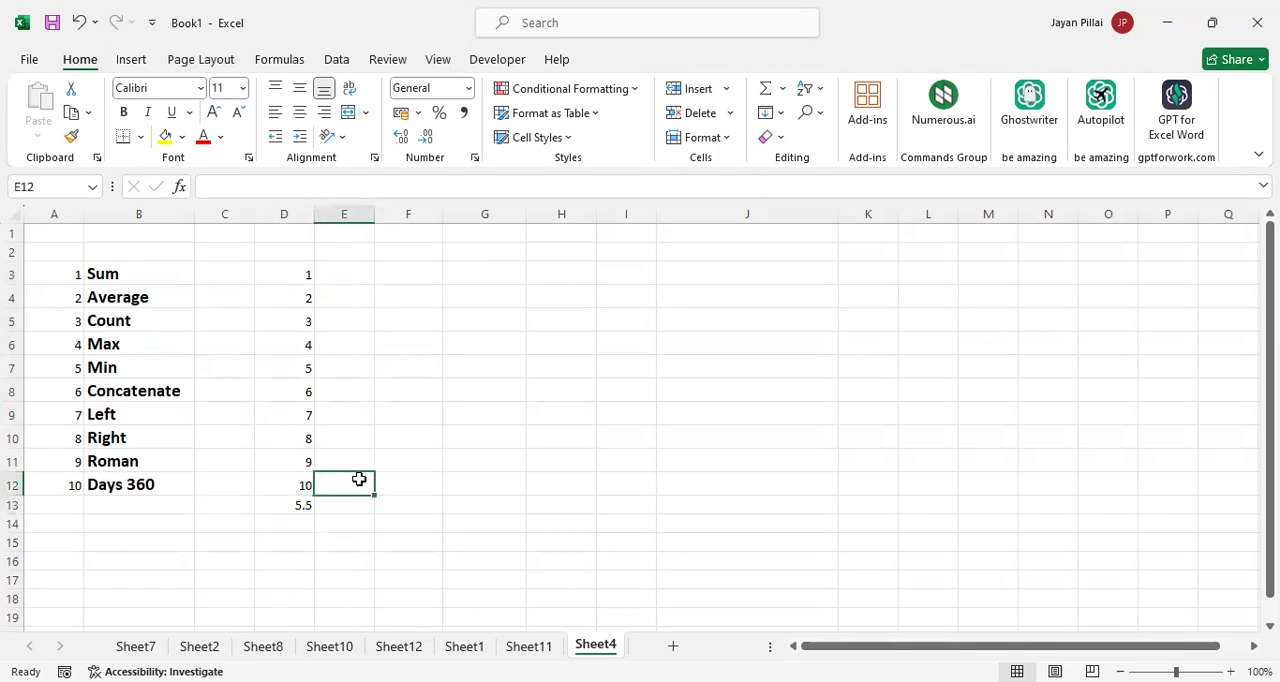
{"action": "type", "text": "=sum"}
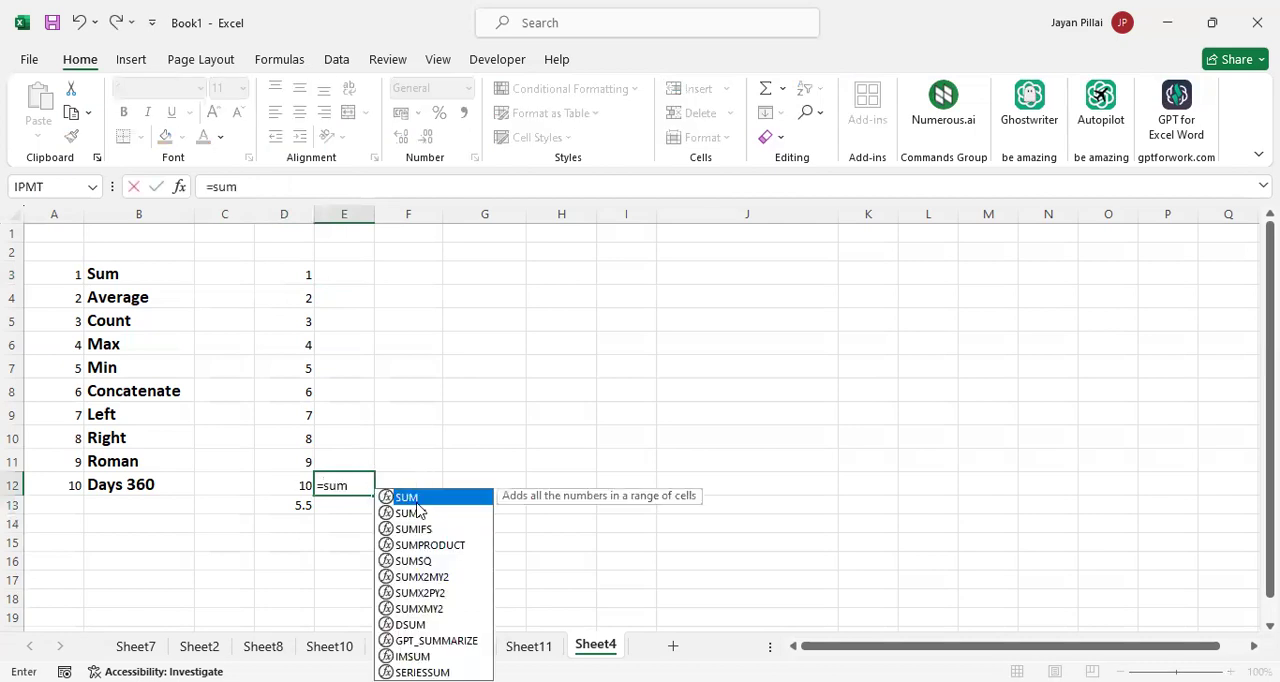
{"action": "key", "text": "Tab"}
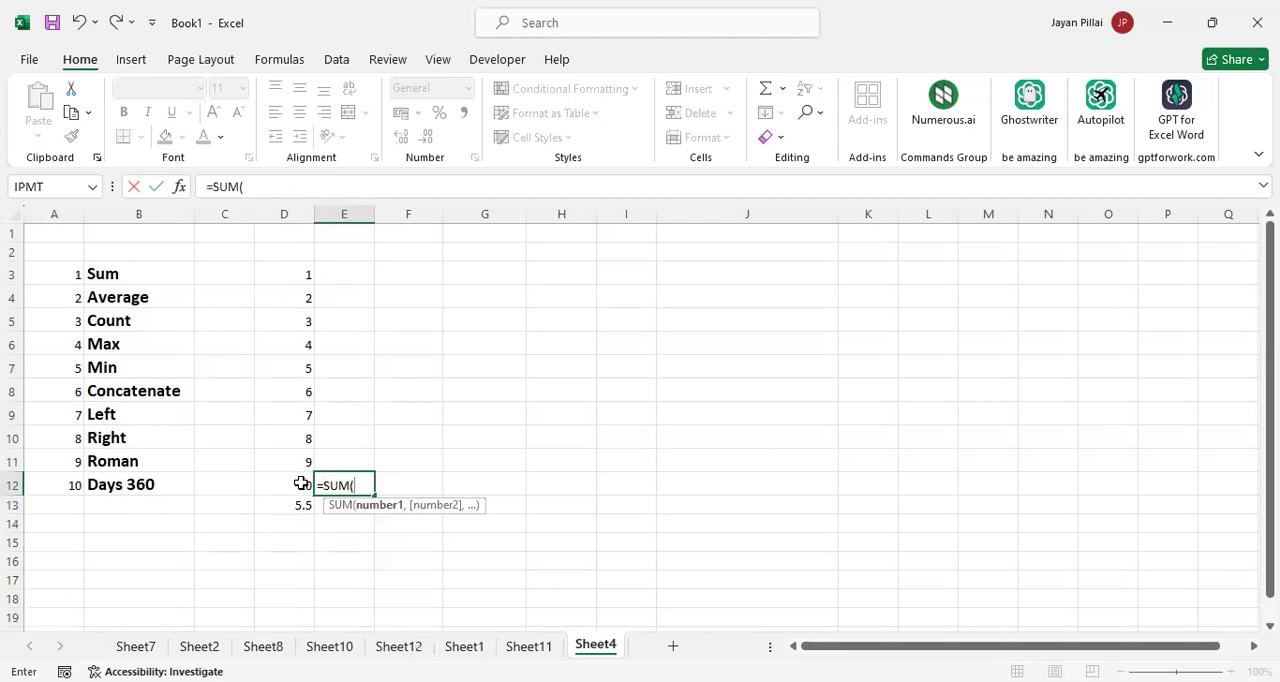
{"action": "key", "text": "Return"}
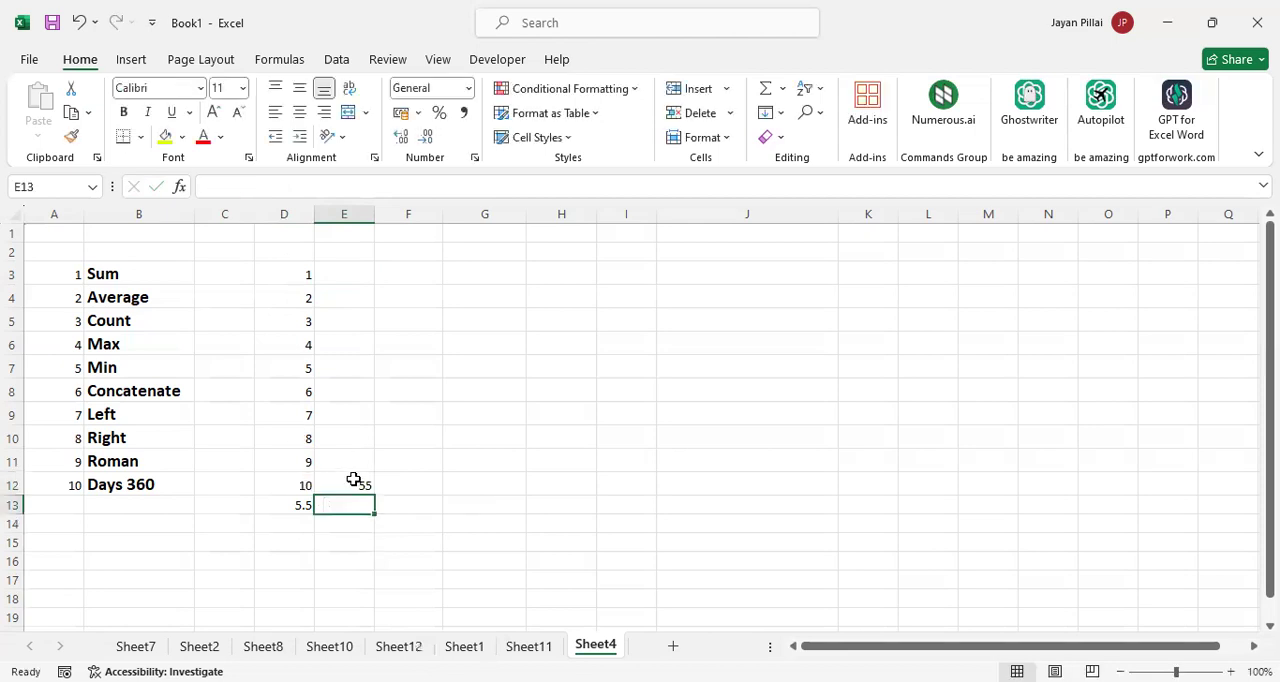
{"action": "left_click", "coordinate": [356, 486]}
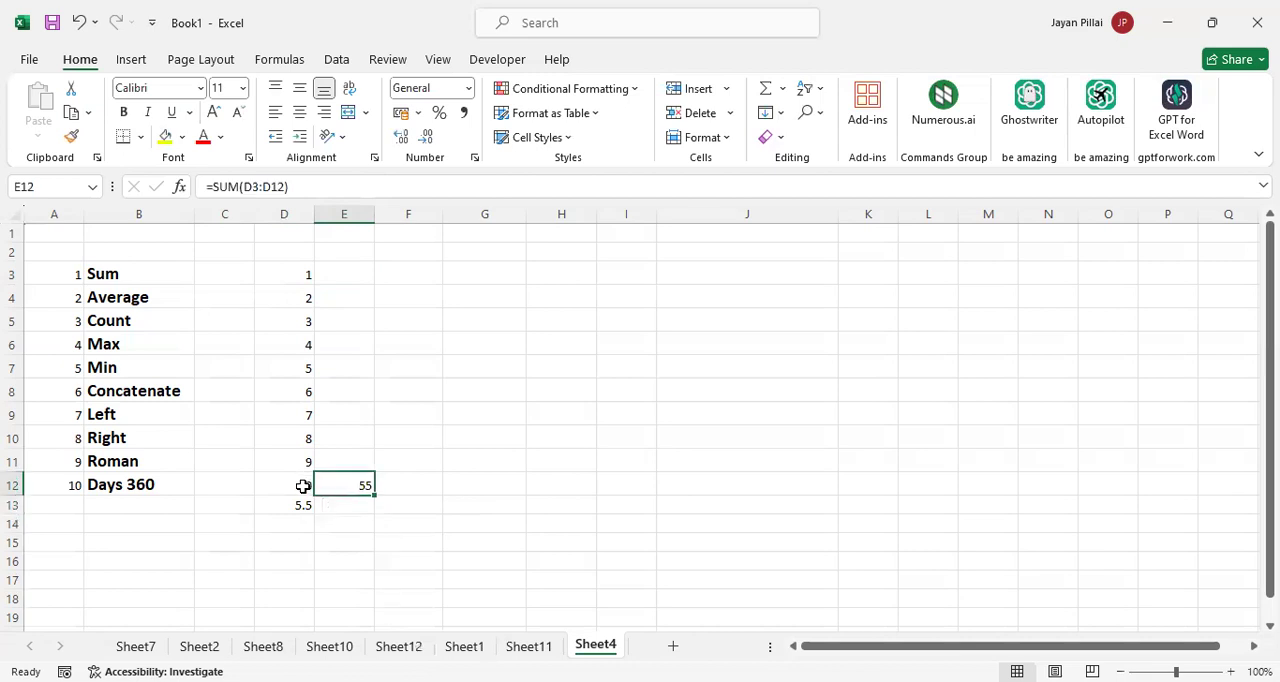
Calculate the average manually by entering the formula =E12/D12 in E13
{"action": "left_click", "coordinate": [355, 511]}
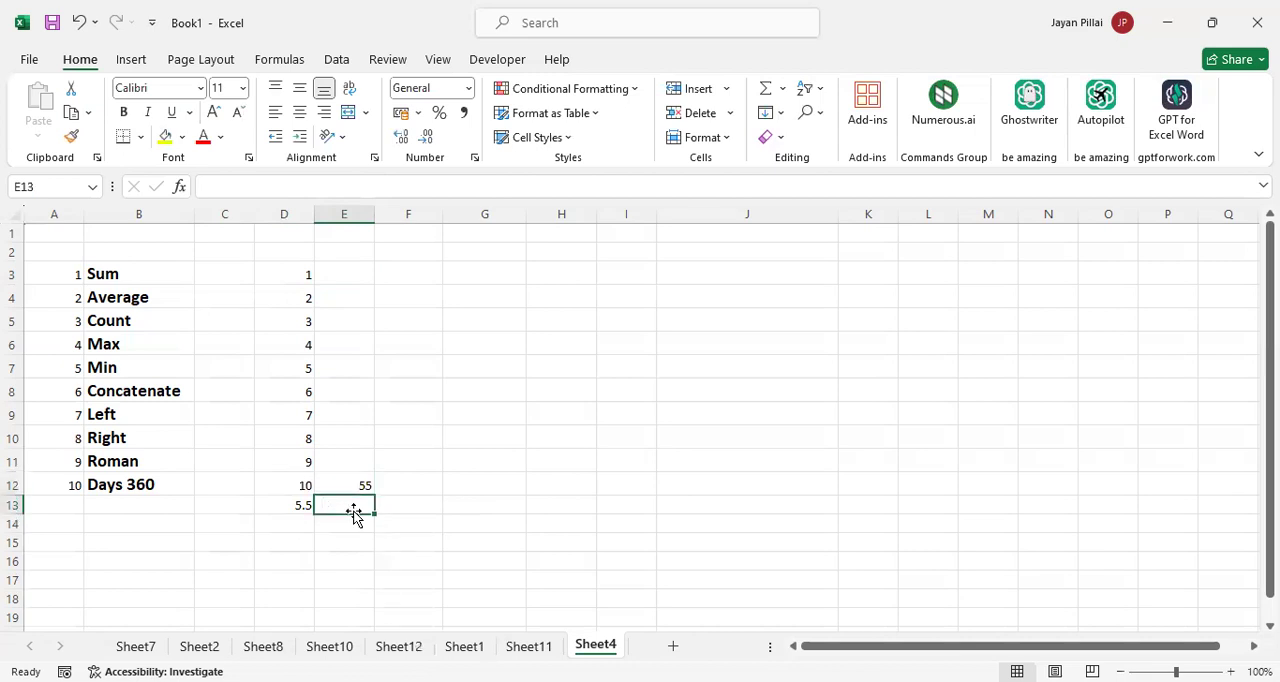
{"action": "type", "text": "="}
{"action": "key", "text": "Up"}
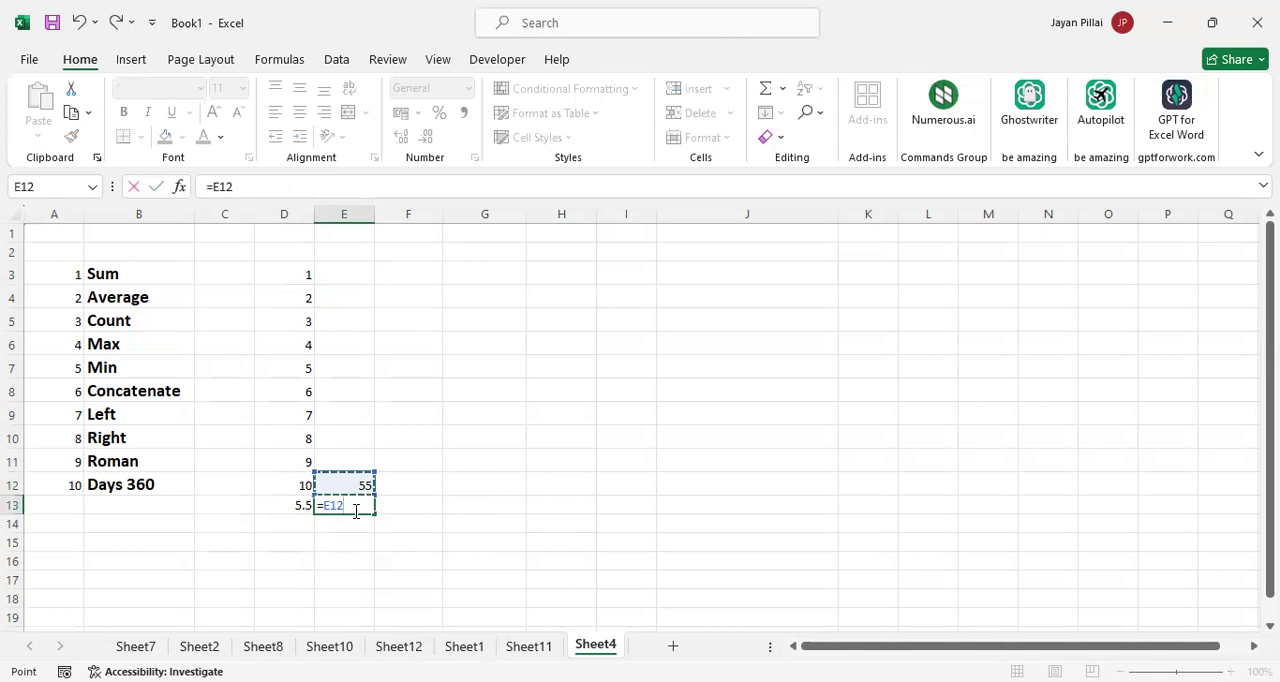
{"action": "type", "text": "/"}
{"action": "left_click", "coordinate": [296, 485]}
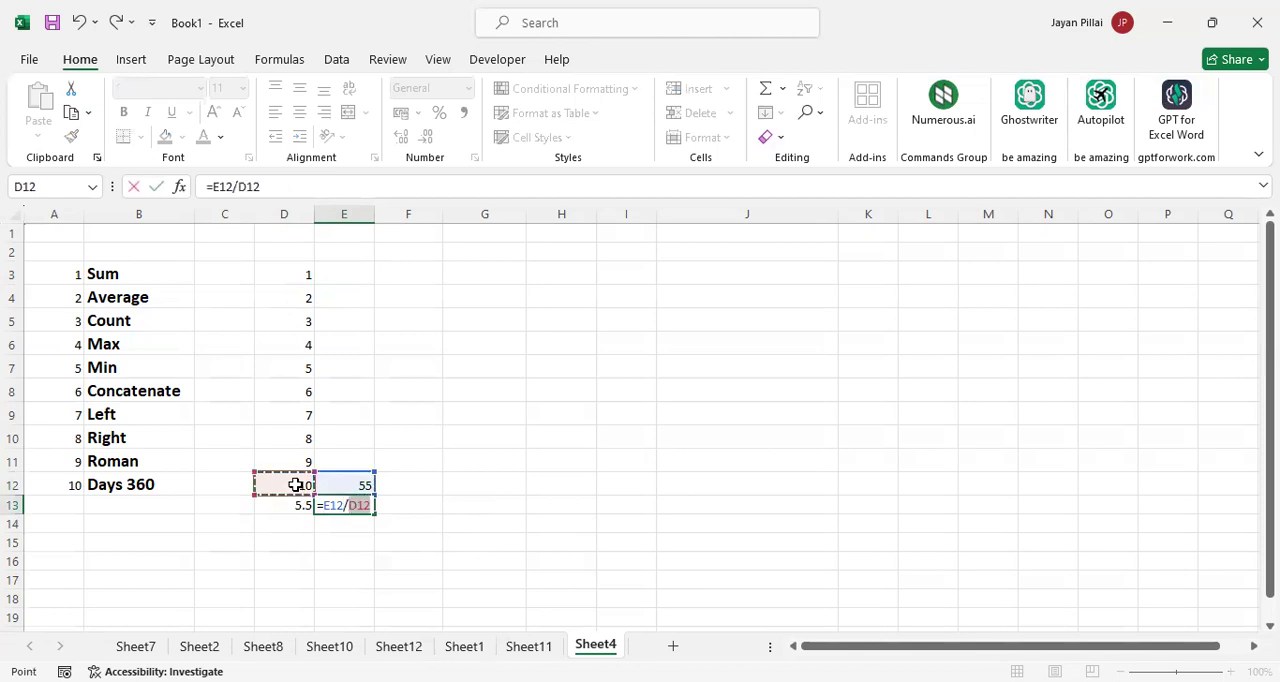
{"action": "key", "text": "Return"}
Clear the manual calculation from E12:E13 and the Average formula from D13
{"action": "left_click", "coordinate": [350, 507]}
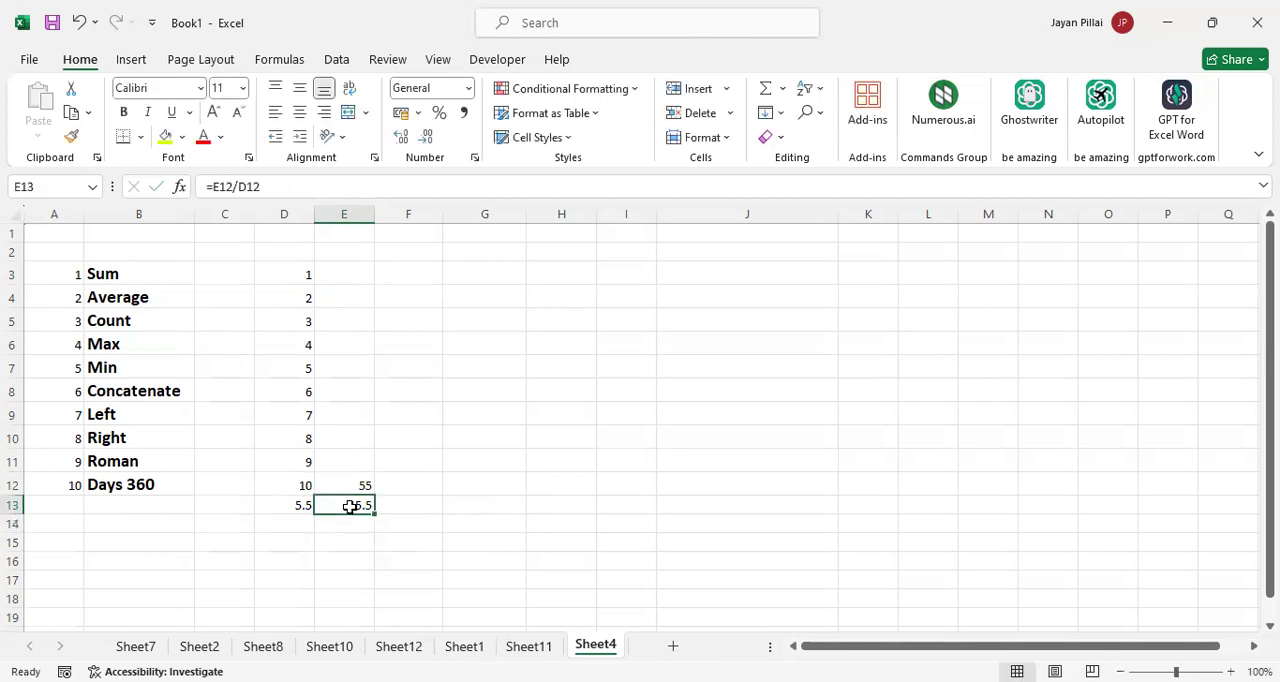
{"action": "key", "text": "shift+Up"}
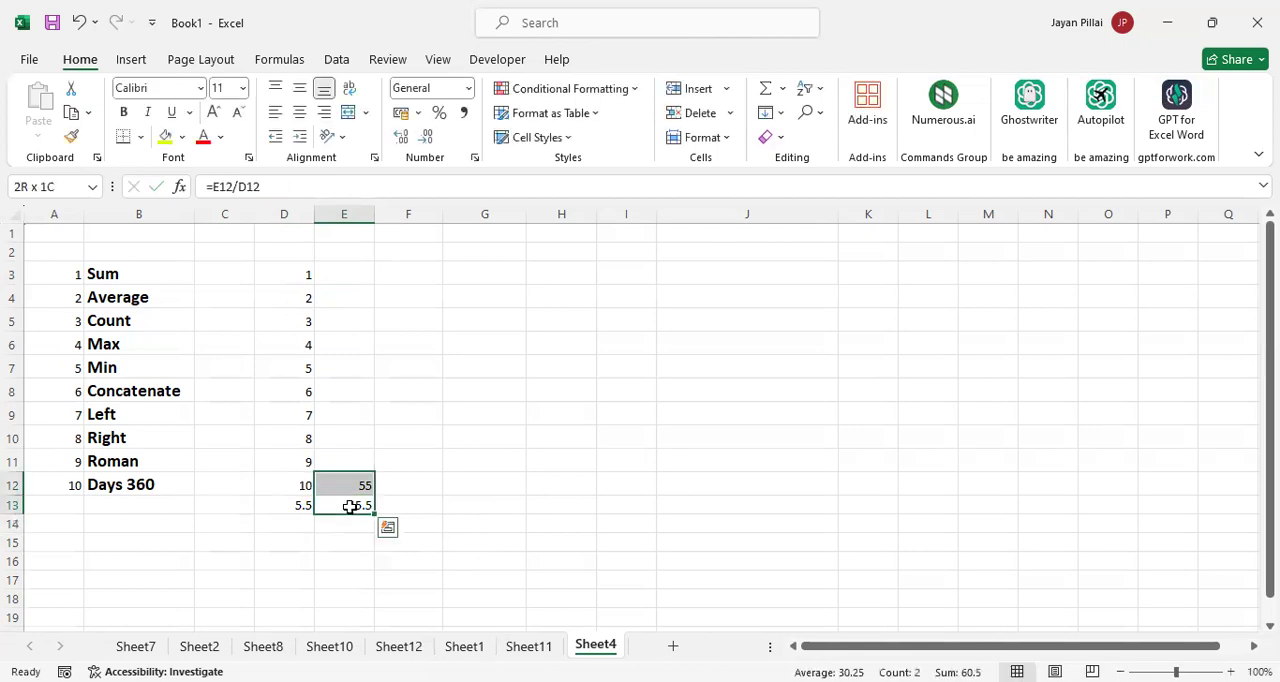
{"action": "key", "text": "Delete"}
{"action": "left_click", "coordinate": [426, 508]}
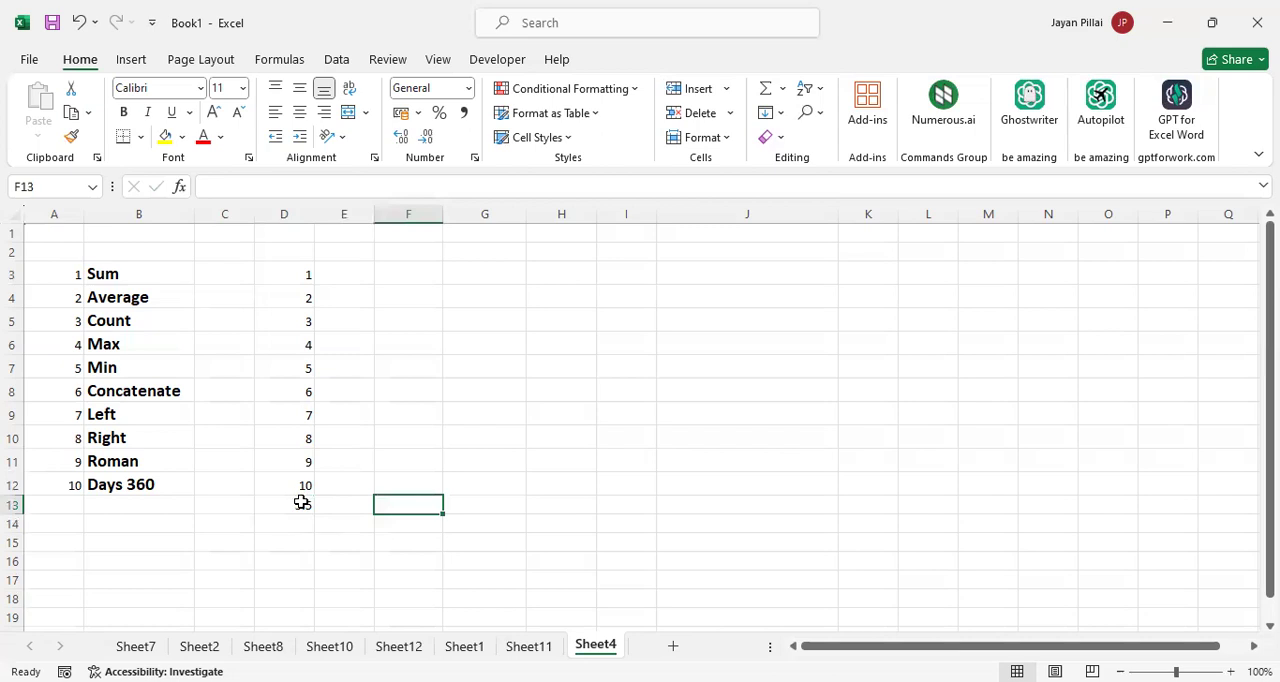
{"action": "left_click", "coordinate": [301, 503]}
{"action": "key", "text": "Delete"}
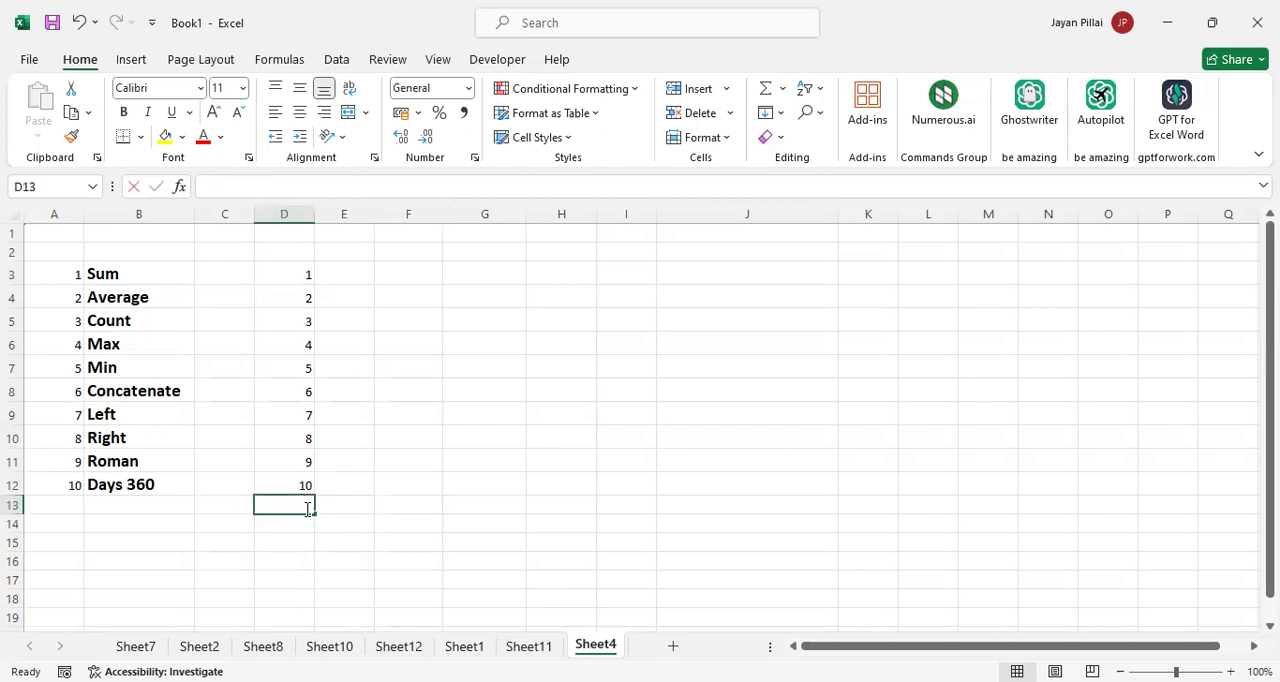
Enter the formula =AVERAGE(D3:D12) in D13 and check the range it references
{"action": "type", "text": "="}
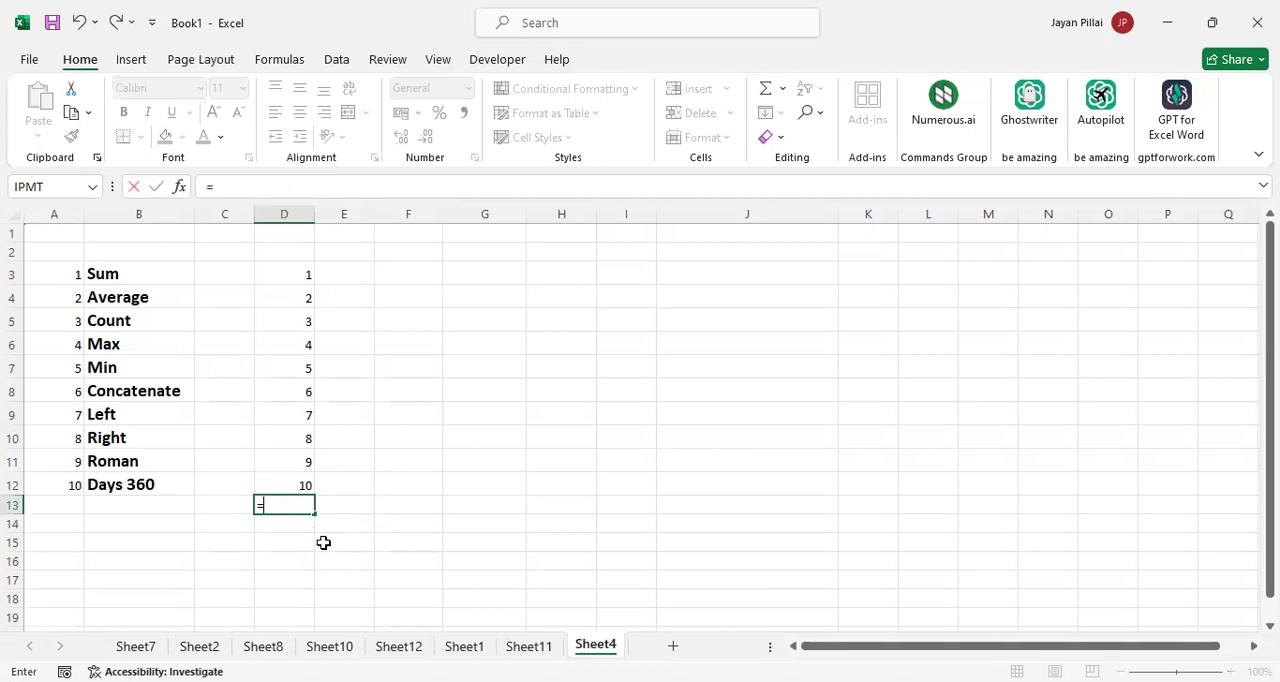
{"action": "type", "text": "AVERAGE("}
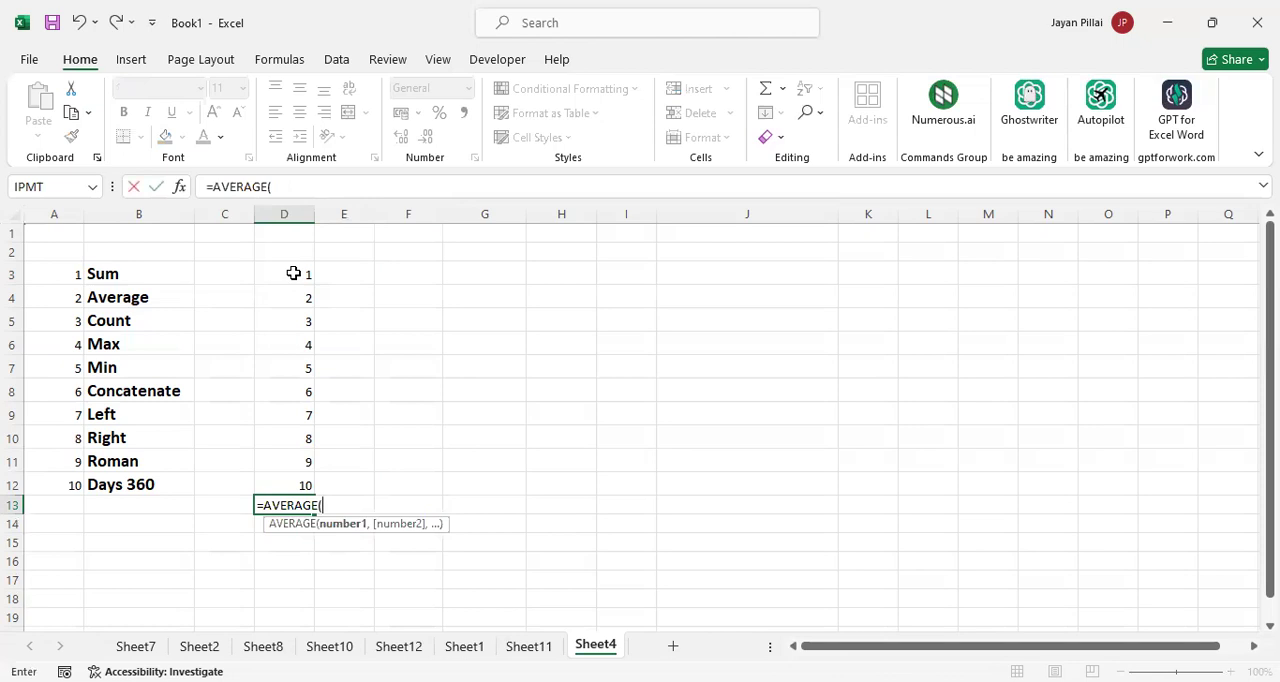
{"action": "left_click", "coordinate": [293, 273]}
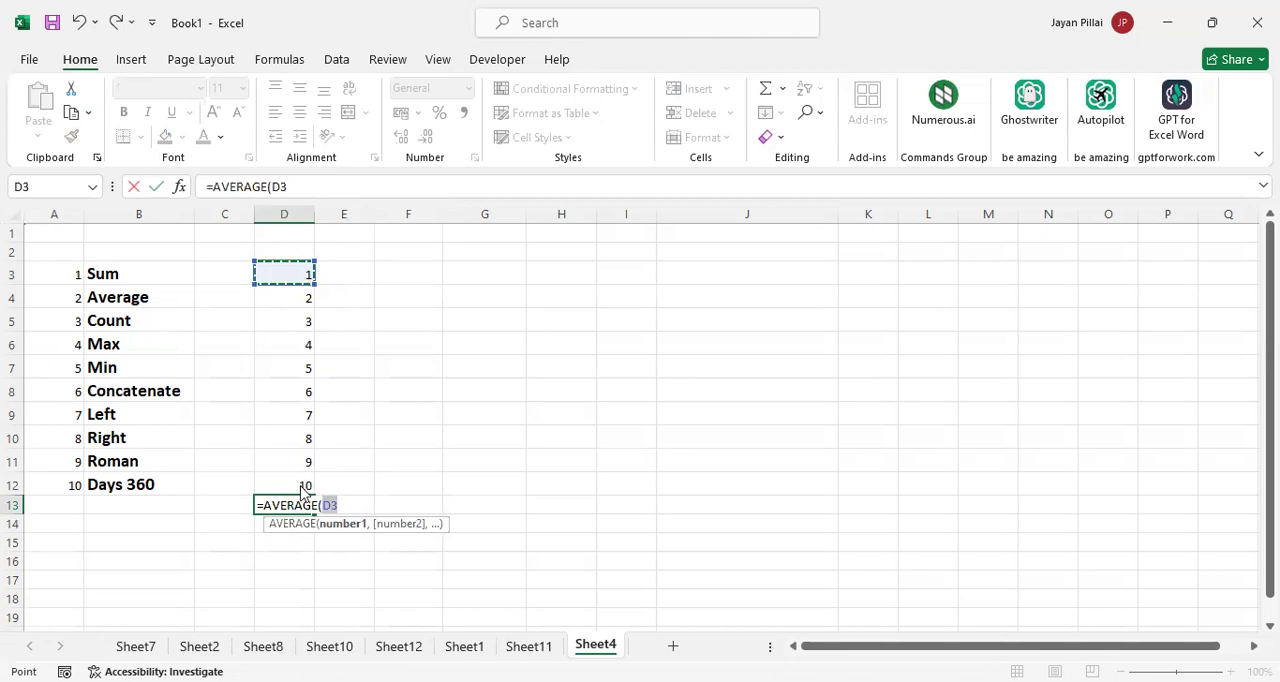
{"action": "left_click", "coordinate": [301, 485], "text": "shift"}
{"action": "key", "text": "Return"}
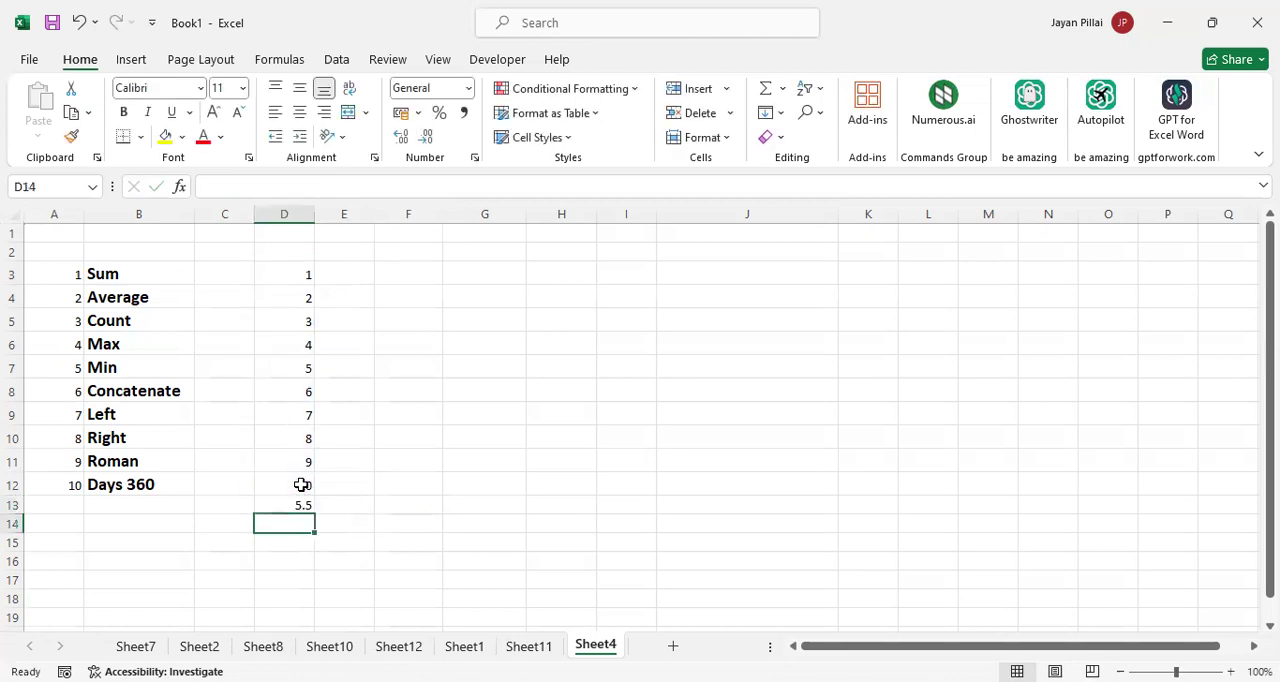
{"action": "left_click", "coordinate": [297, 507]}
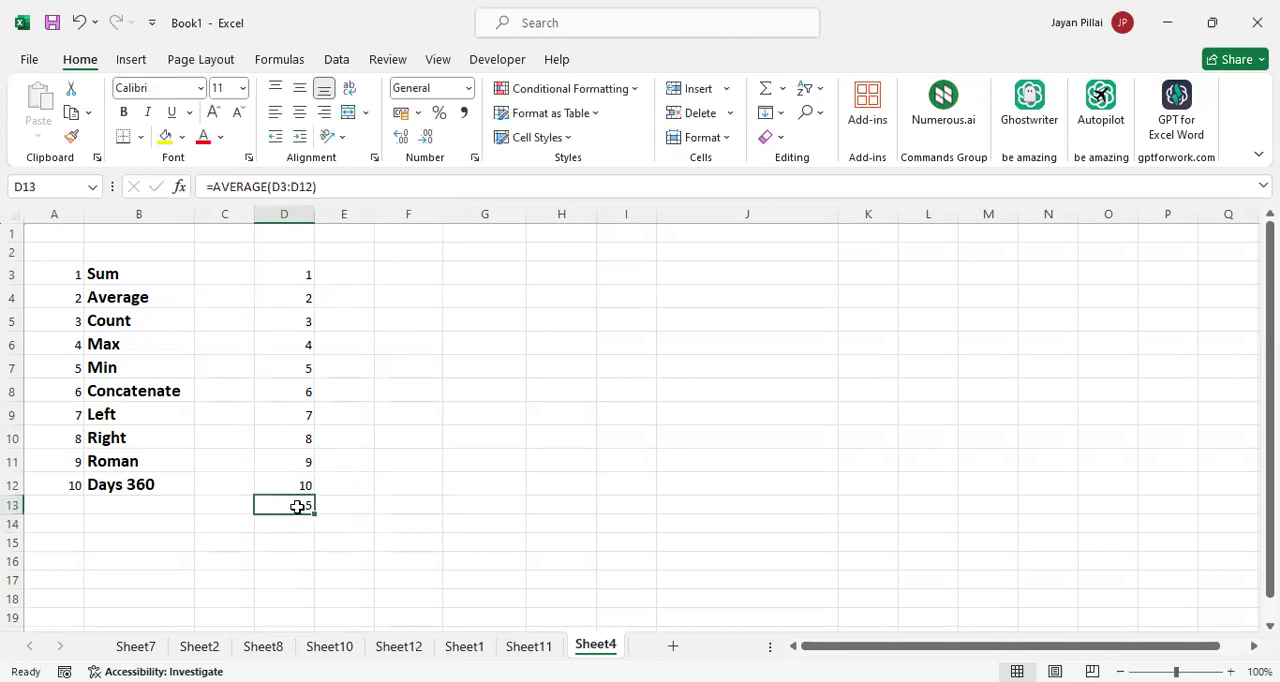
{"action": "key", "text": "F2"}
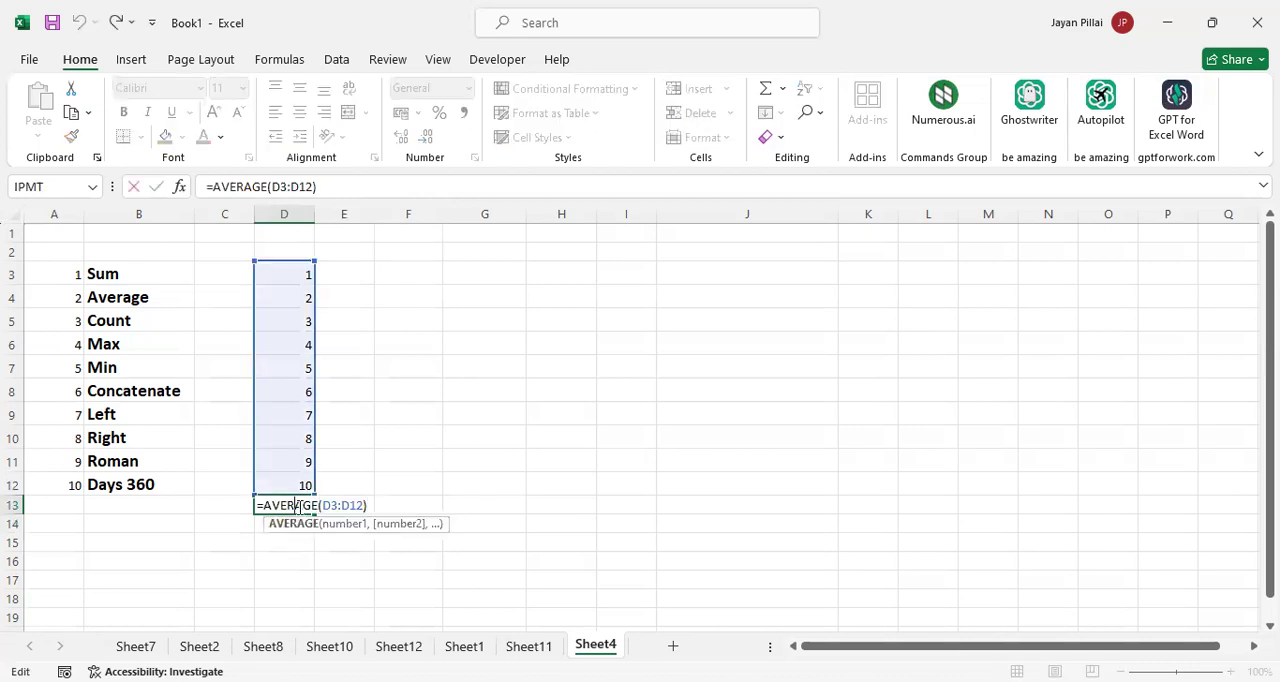
{"action": "key", "text": "Return"}
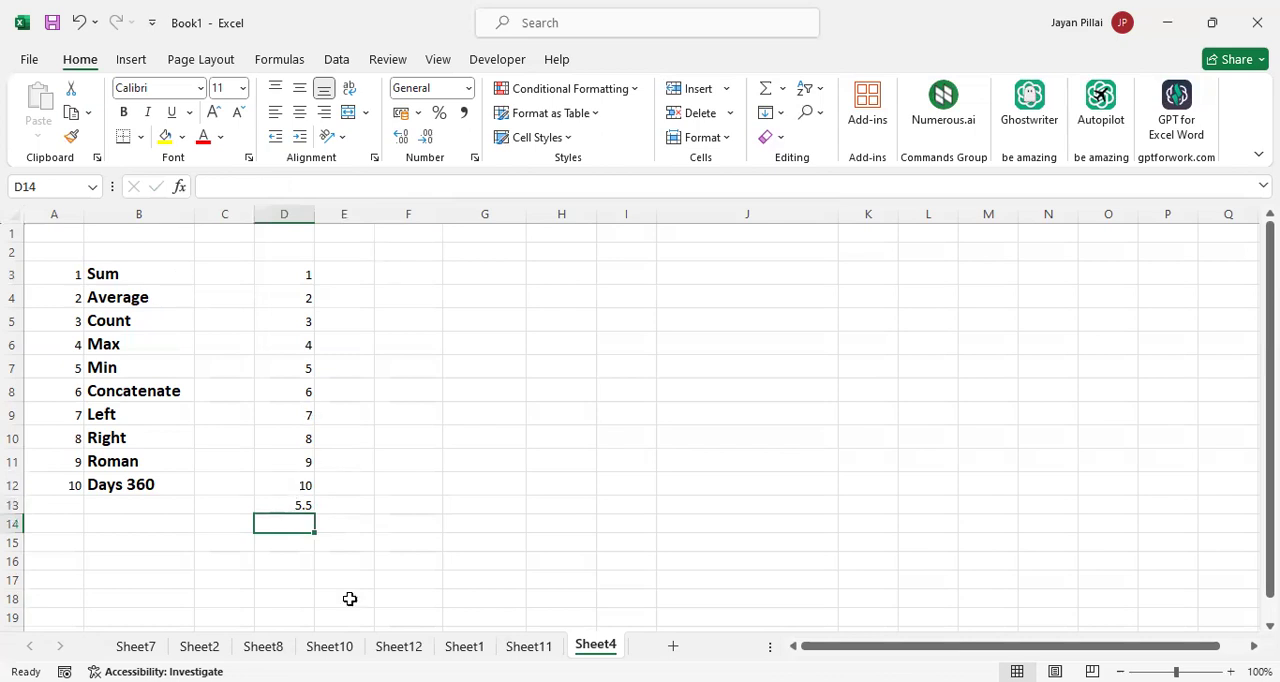
Clear the AVERAGE formula from D13
{"action": "left_click", "coordinate": [303, 504]}
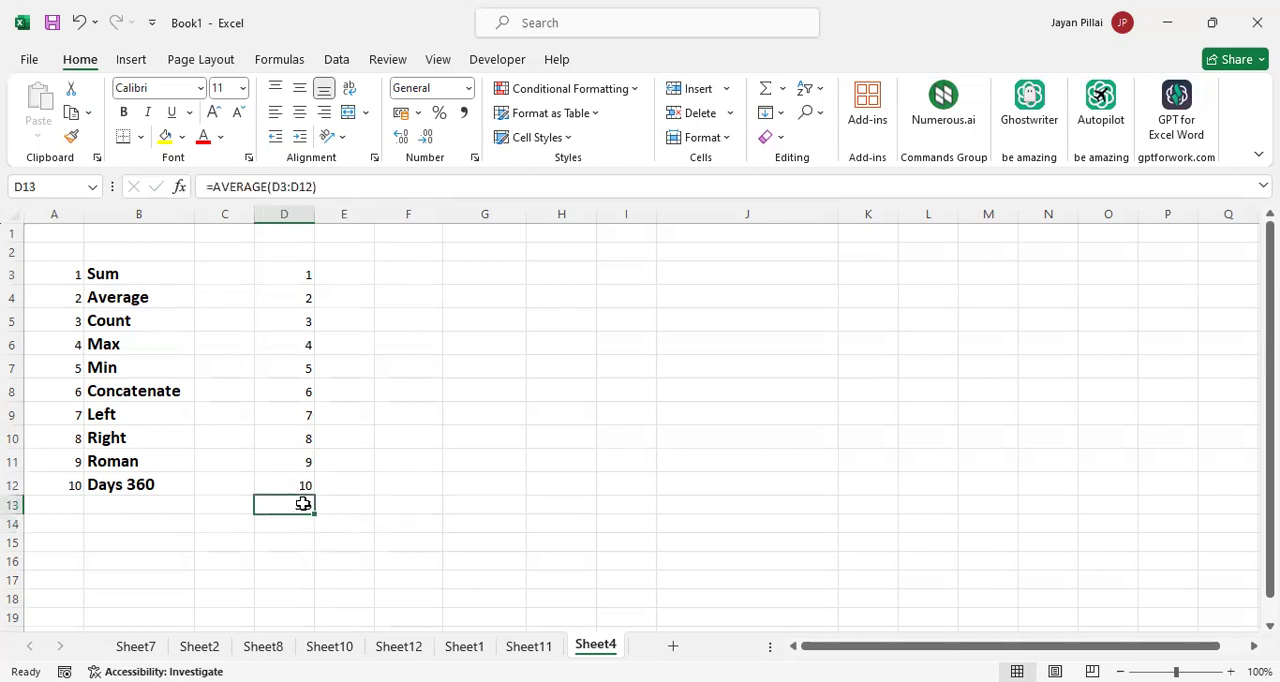
{"action": "key", "text": "Delete"}
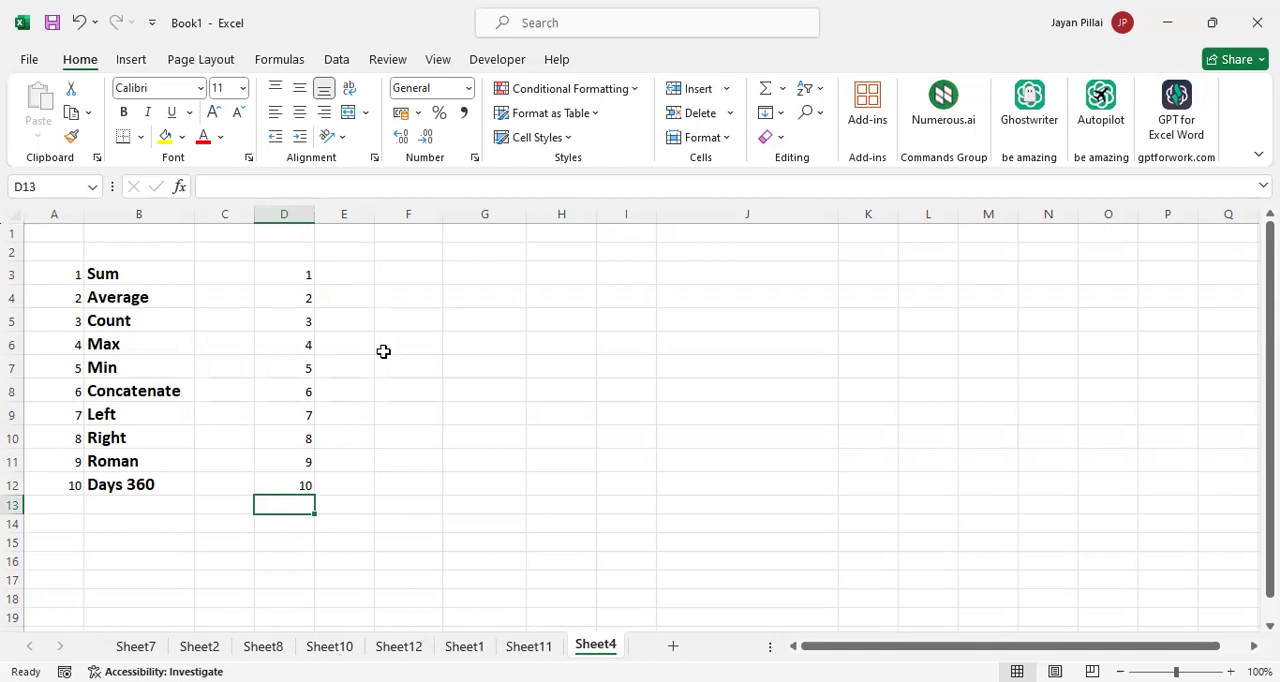
Start a second list of sample numbers by entering 5, 8, 12, 14 and 22 in F3:F7
{"action": "left_click", "coordinate": [402, 280]}
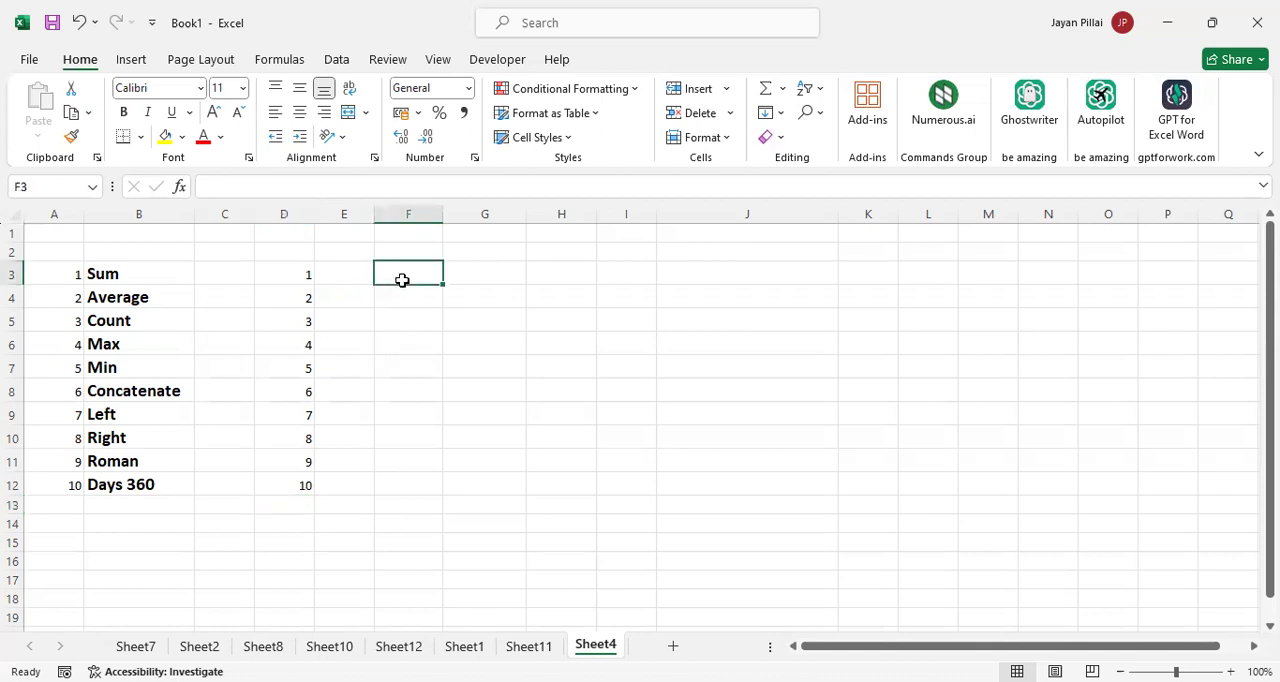
{"action": "type", "text": "5"}
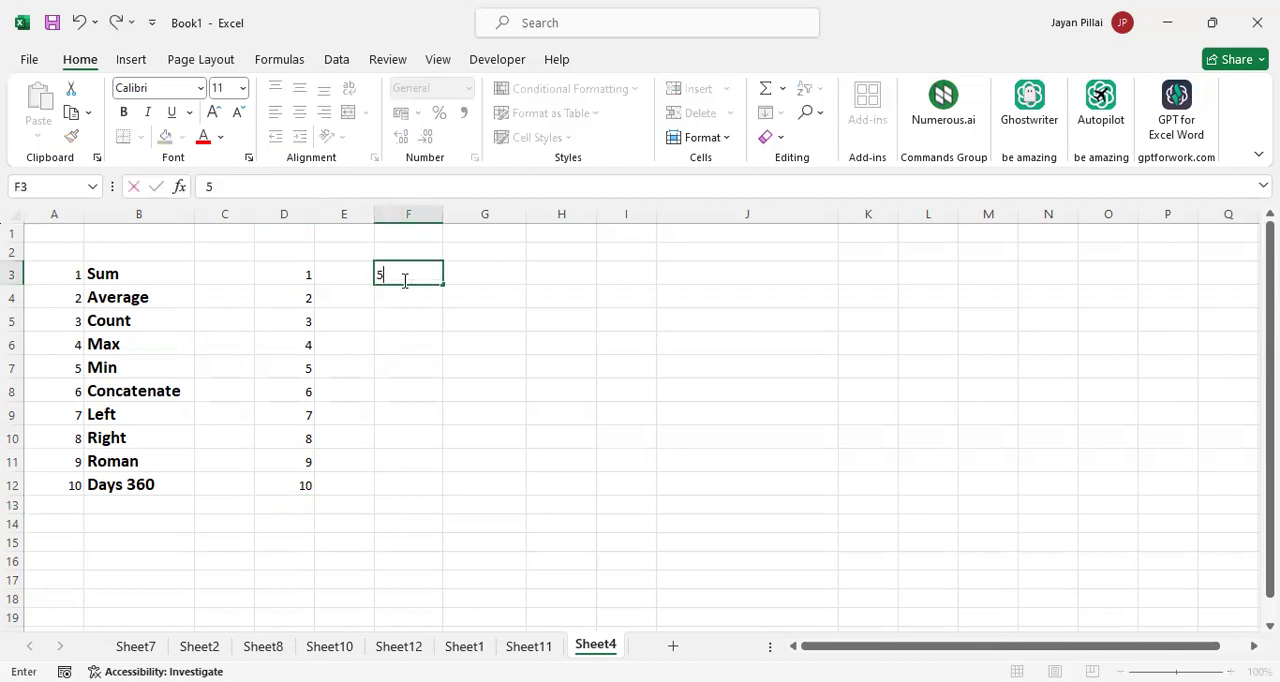
{"action": "key", "text": "Return"}
{"action": "type", "text": "8"}
{"action": "key", "text": "Return"}
{"action": "type", "text": "12"}
{"action": "key", "text": "Return"}
{"action": "type", "text": "14"}
{"action": "key", "text": "Return"}
{"action": "type", "text": "22"}
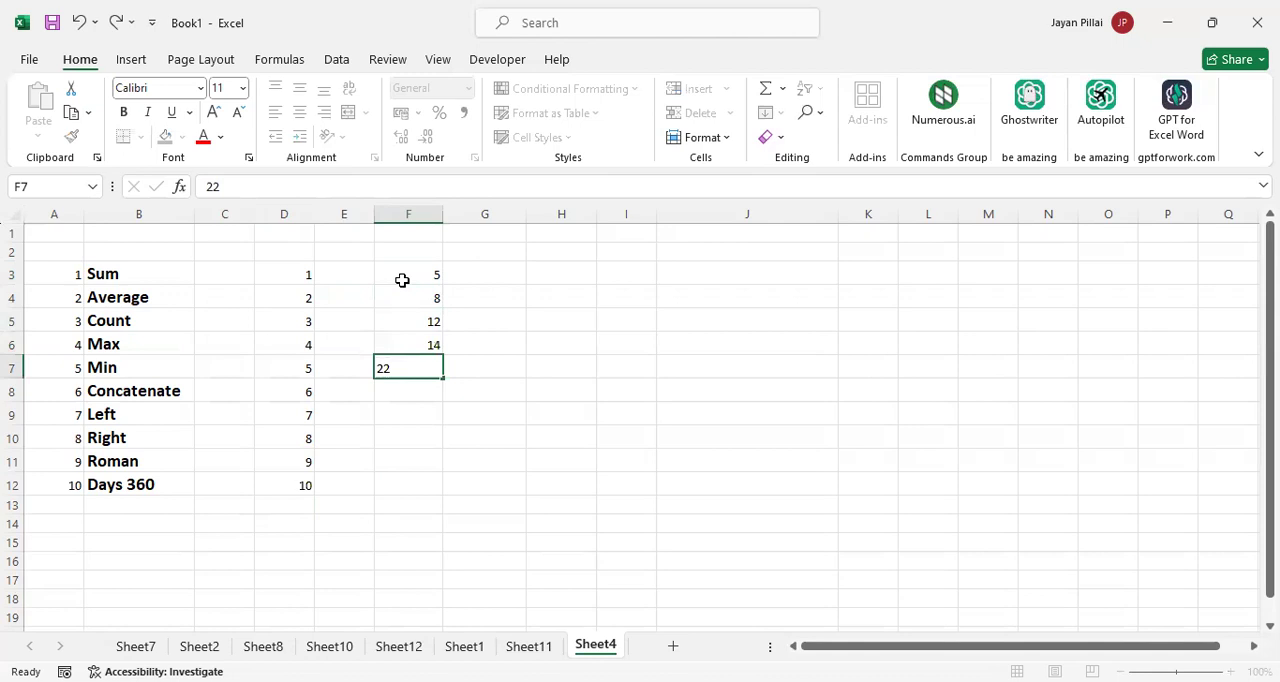
{"action": "key", "text": "Return"}
{"action": "type", "text": "89"}
{"action": "key", "text": "Return"}
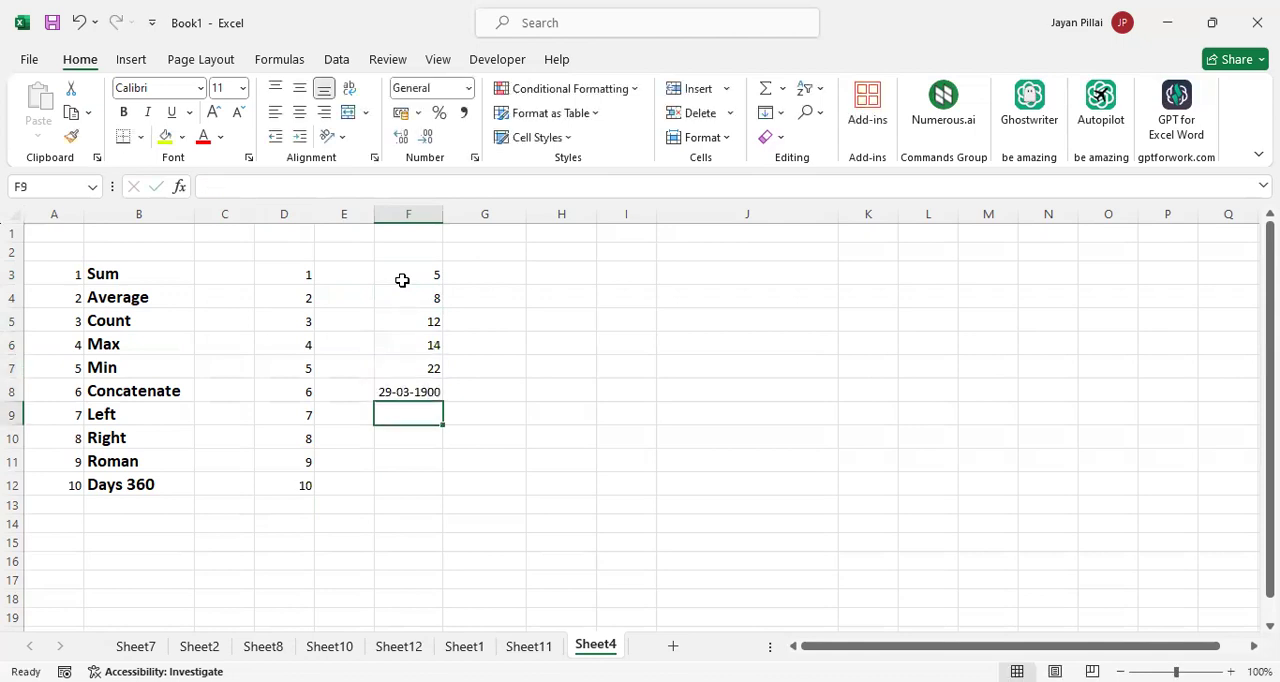
{"action": "key", "text": "Up"}
{"action": "key", "text": "Delete"}
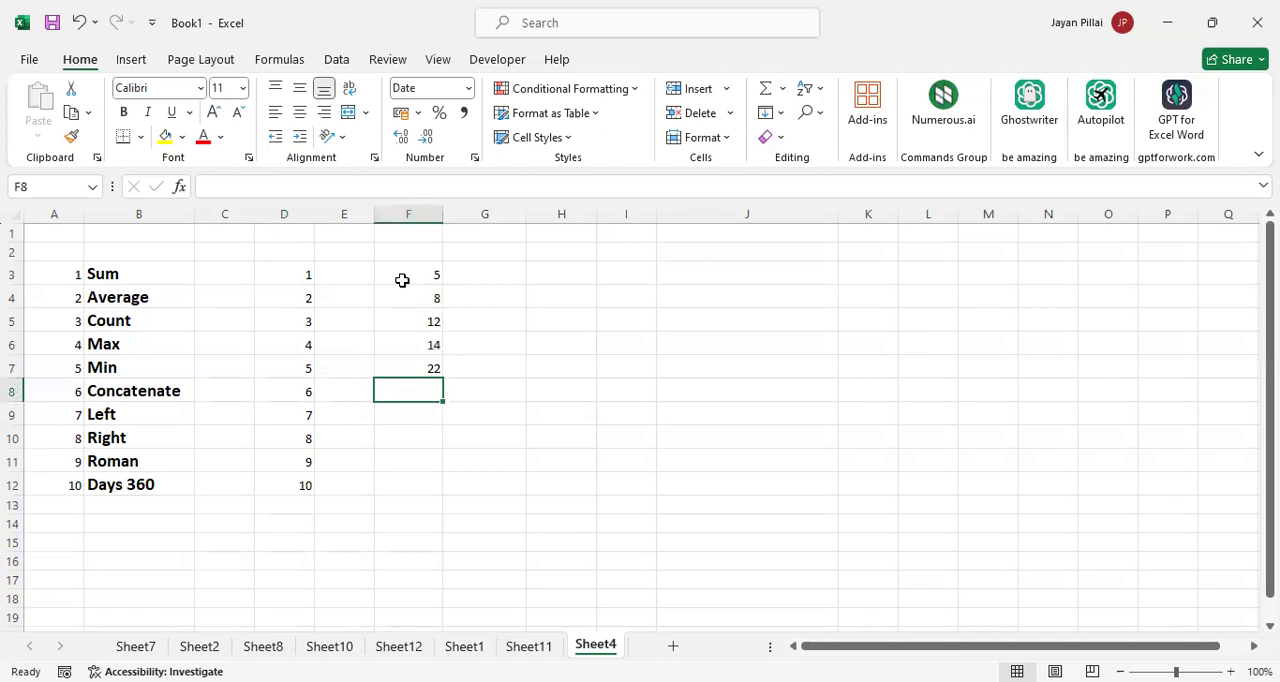
Enter 25 in F8 and change the cell's number format to General
{"action": "type", "text": "25"}
{"action": "key", "text": "Return"}
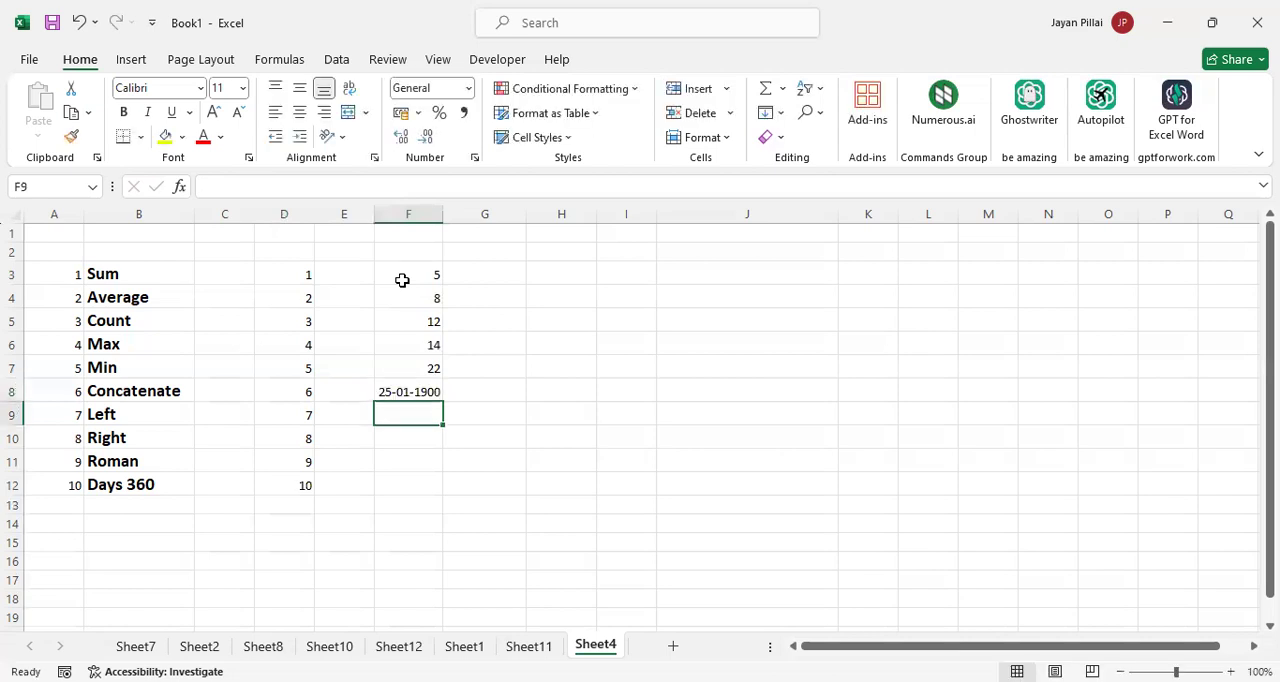
{"action": "key", "text": "Up"}
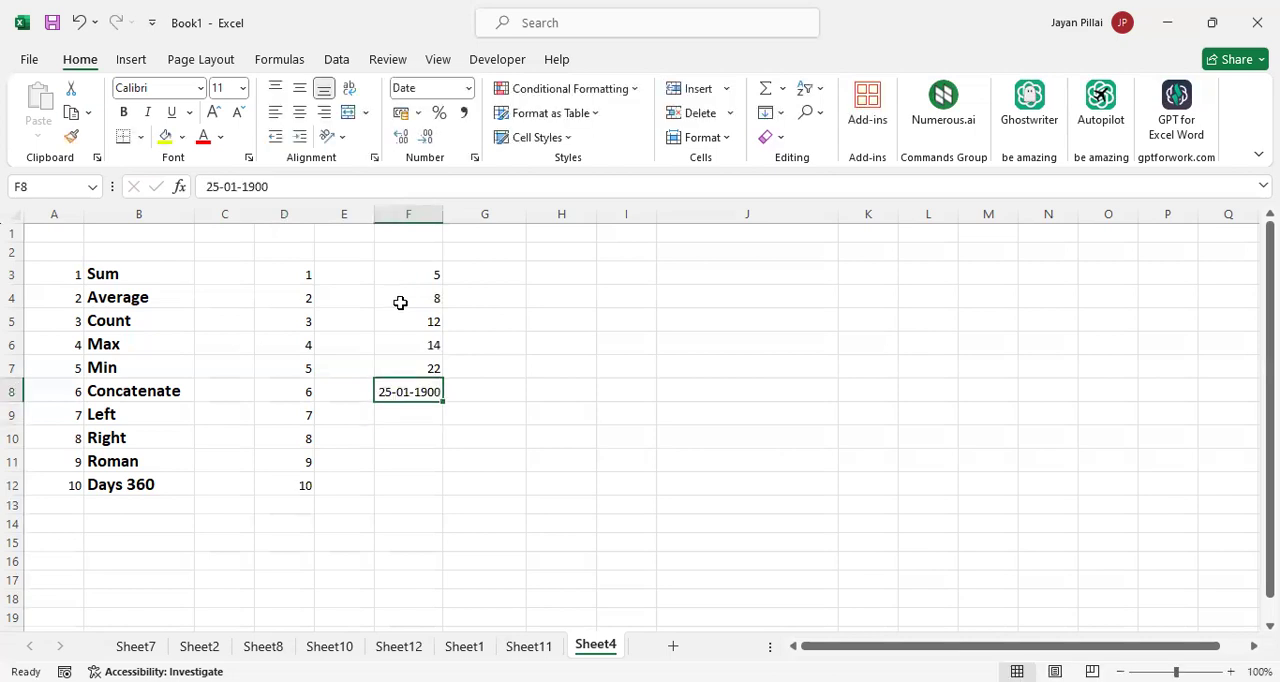
{"action": "right_click", "coordinate": [424, 392]}
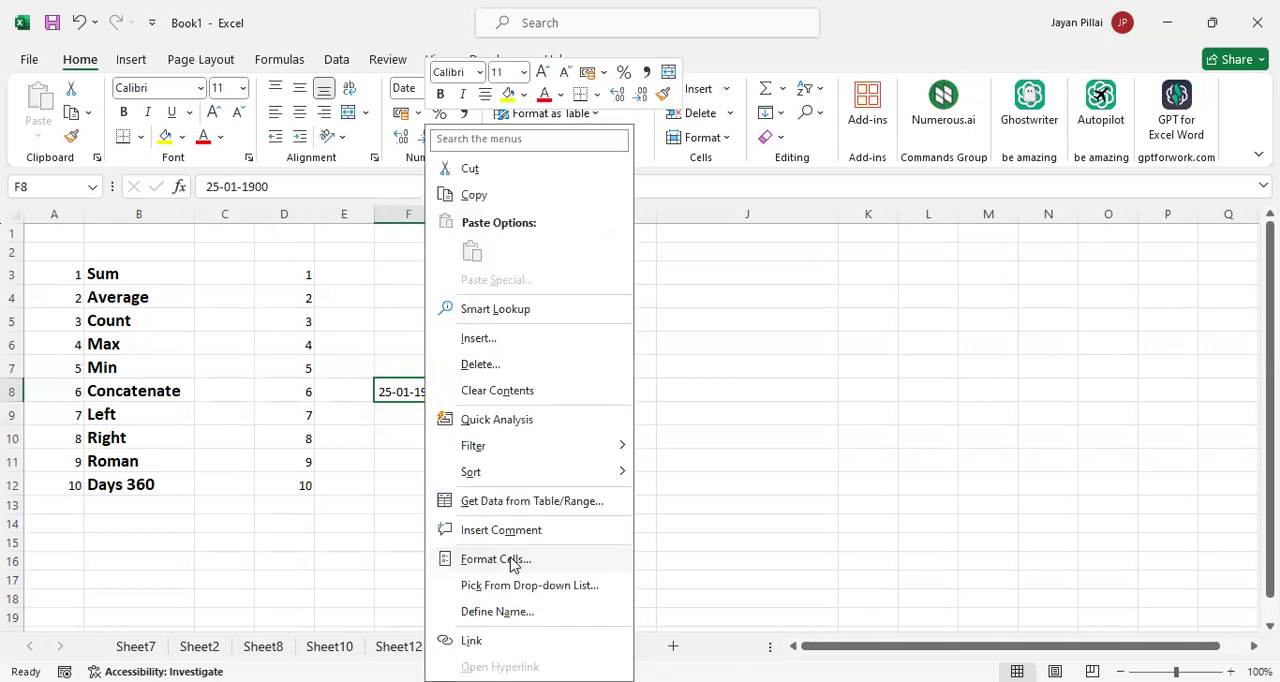
{"action": "left_click", "coordinate": [495, 559]}
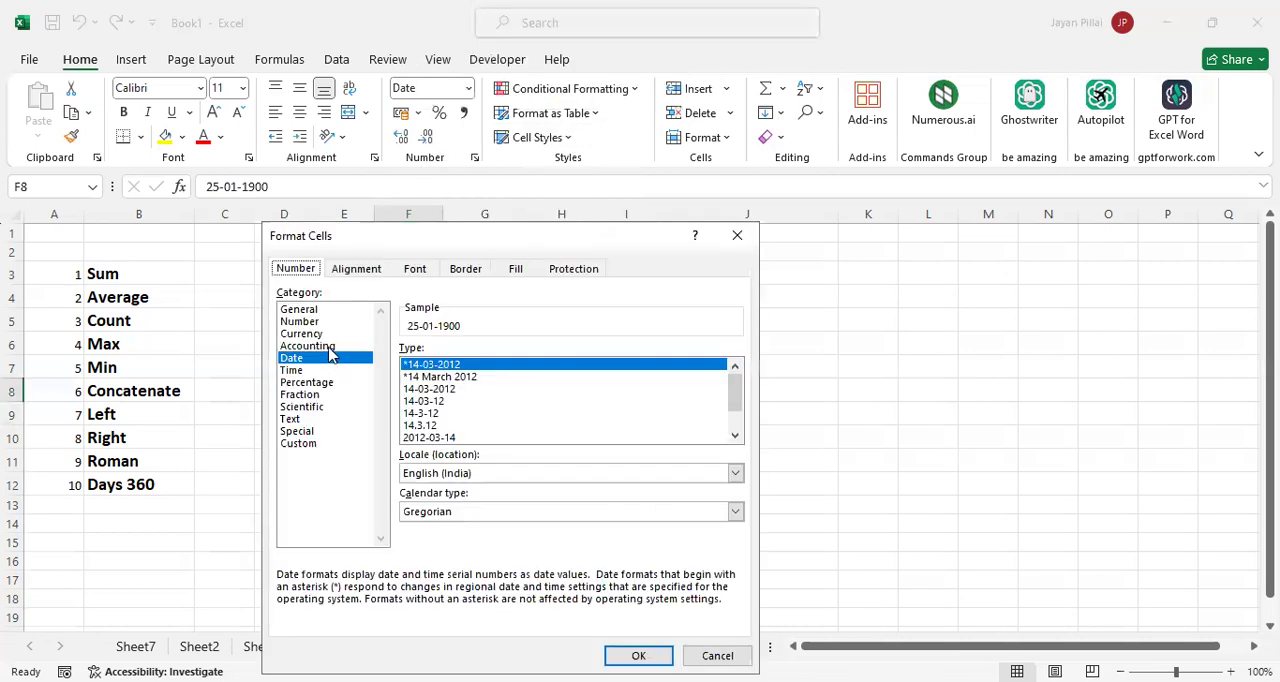
{"action": "left_click", "coordinate": [321, 311]}
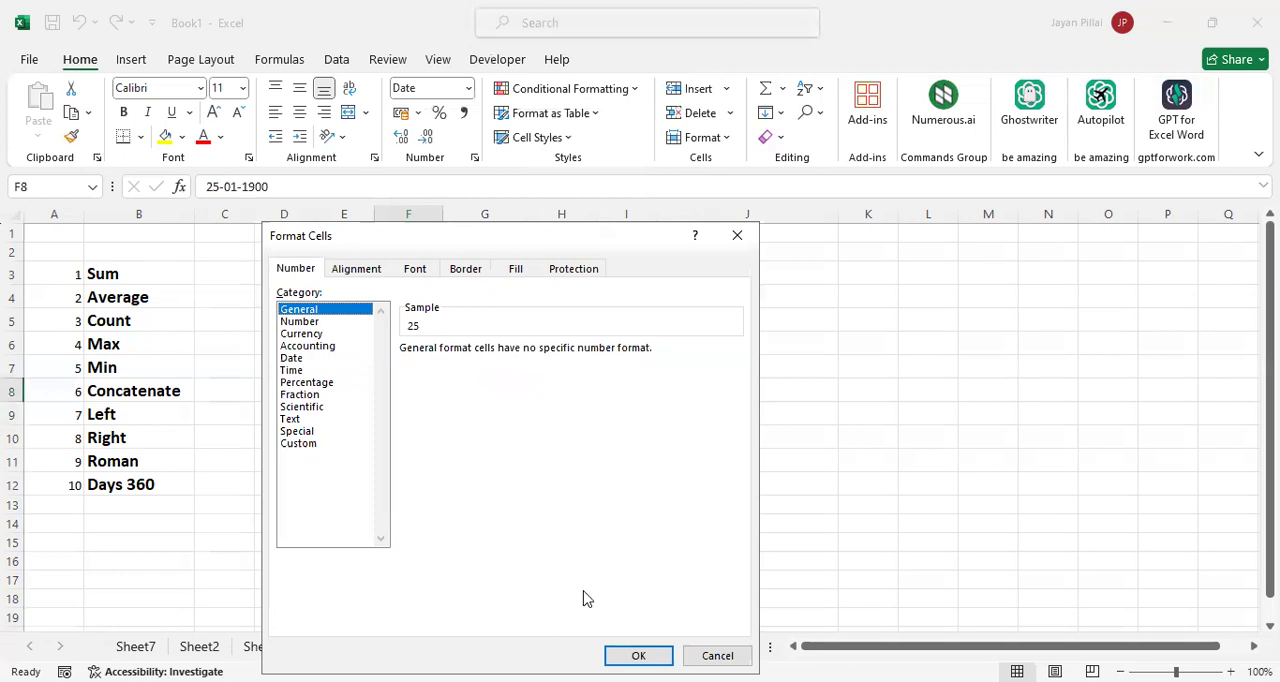
{"action": "left_click", "coordinate": [638, 655]}
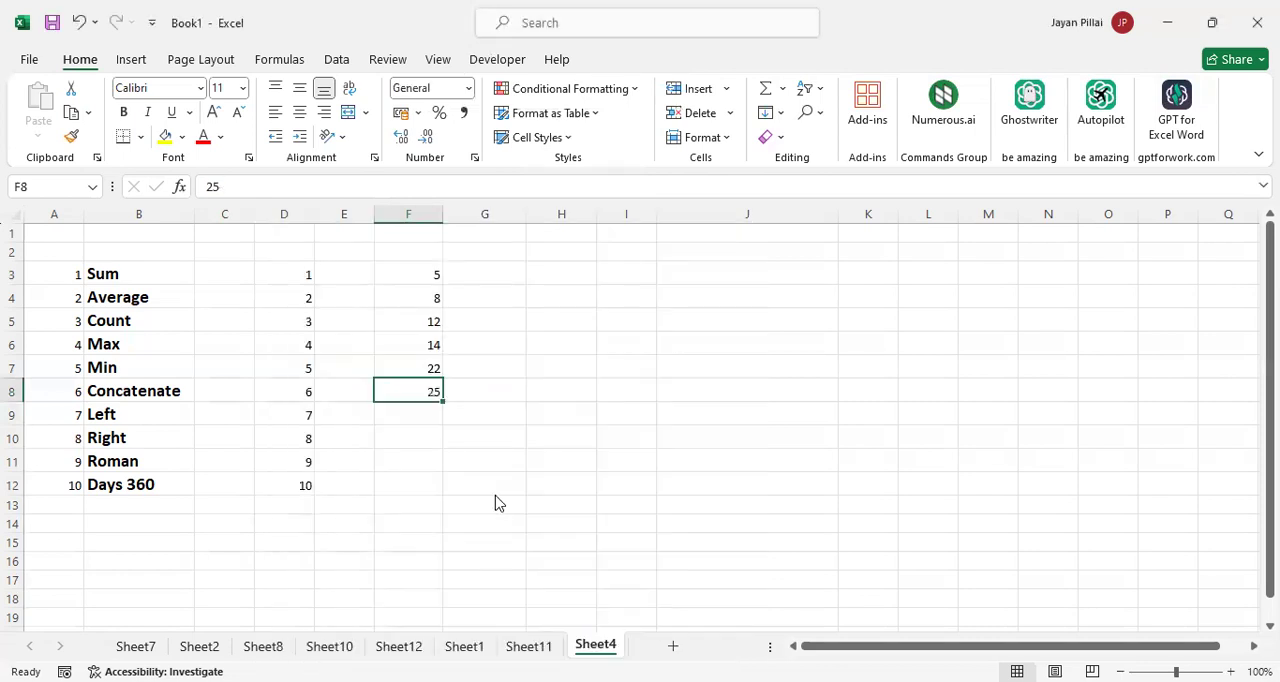
Continue the number list by entering 56, 75, 12, 32, 25 and 45 in F9:F14
{"action": "left_click", "coordinate": [428, 420]}
{"action": "type", "text": "56"}
{"action": "key", "text": "Return"}
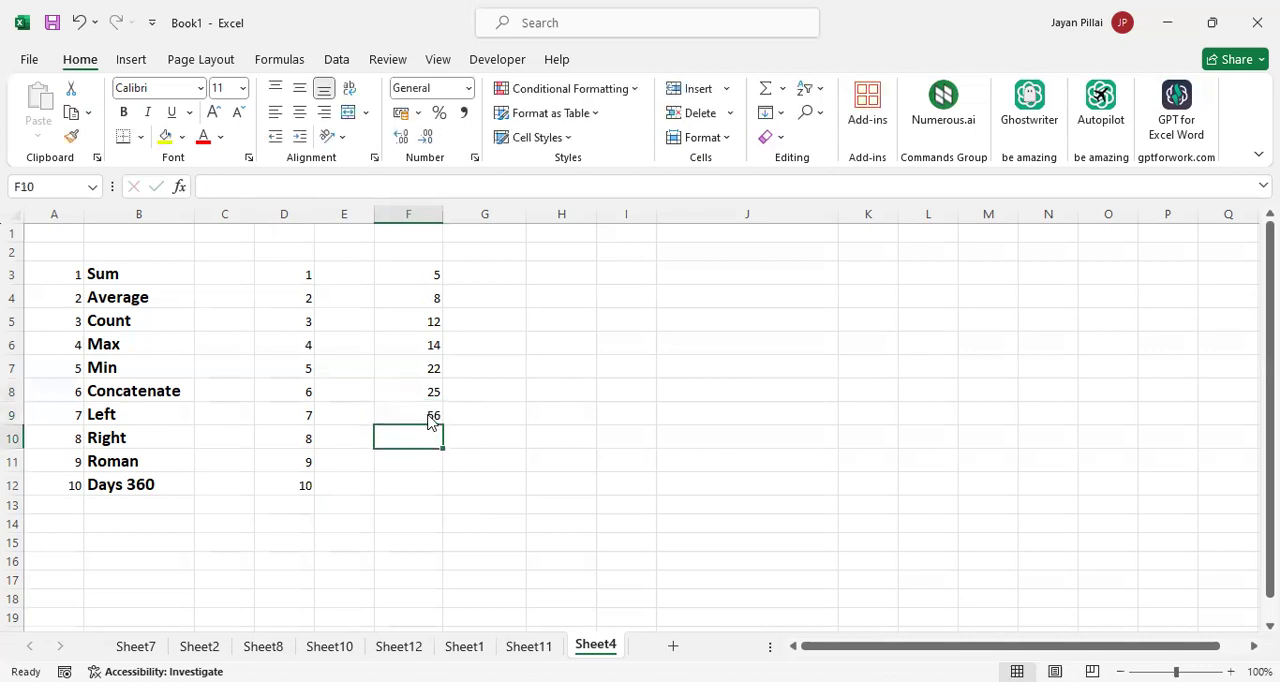
{"action": "type", "text": "75"}
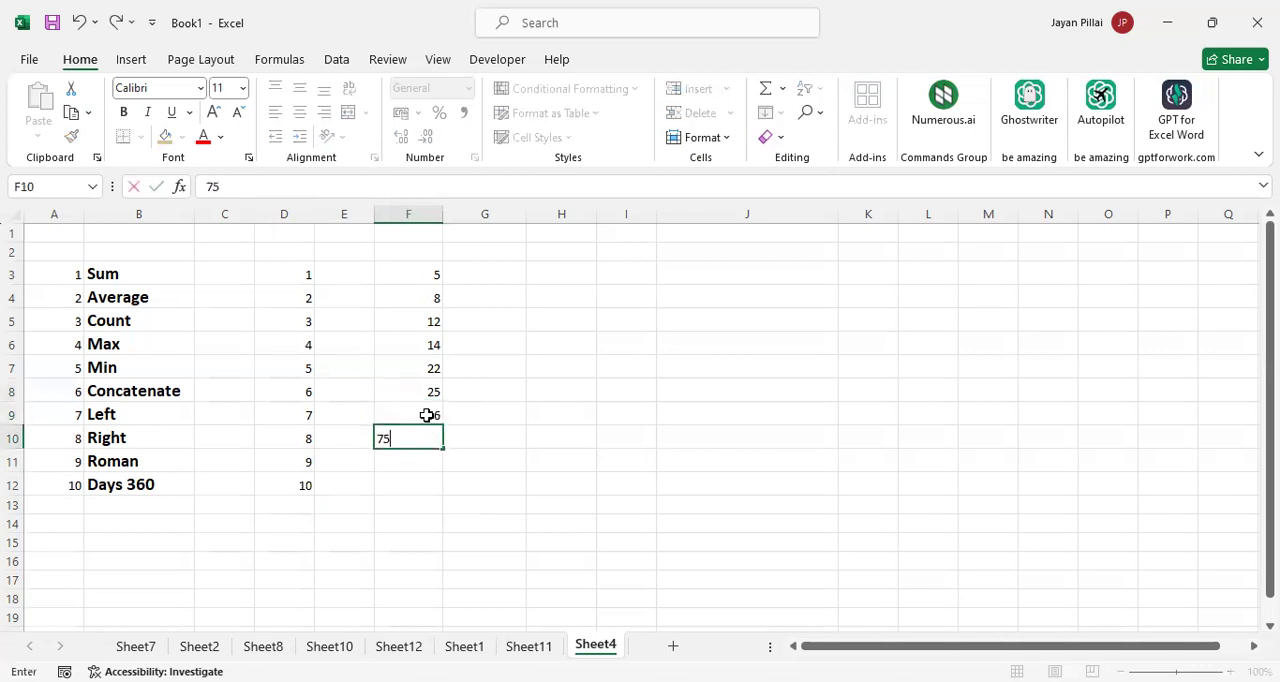
{"action": "key", "text": "Return"}
{"action": "type", "text": "12"}
{"action": "key", "text": "Return"}
{"action": "type", "text": "32"}
{"action": "key", "text": "Return"}
{"action": "type", "text": "25"}
{"action": "key", "text": "Return"}
{"action": "type", "text": "45"}
{"action": "key", "text": "Return"}
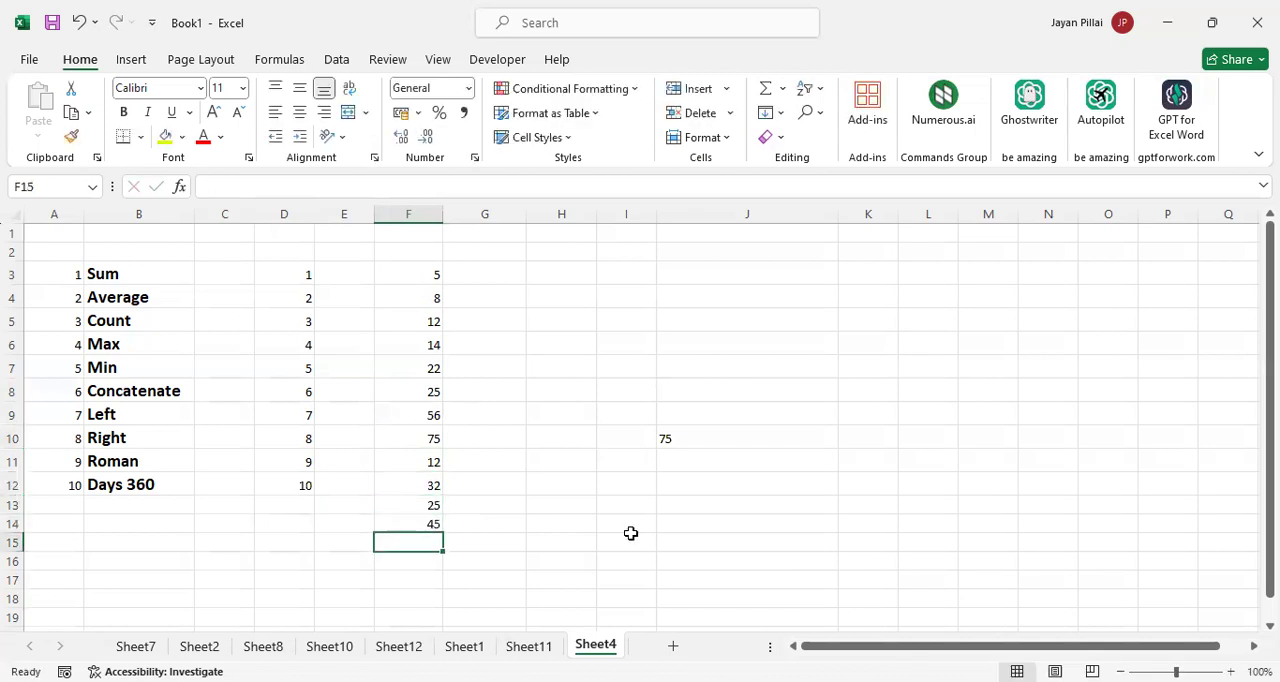
Clear the leftover CONCATENATE formula from J10
{"action": "left_click", "coordinate": [709, 434]}
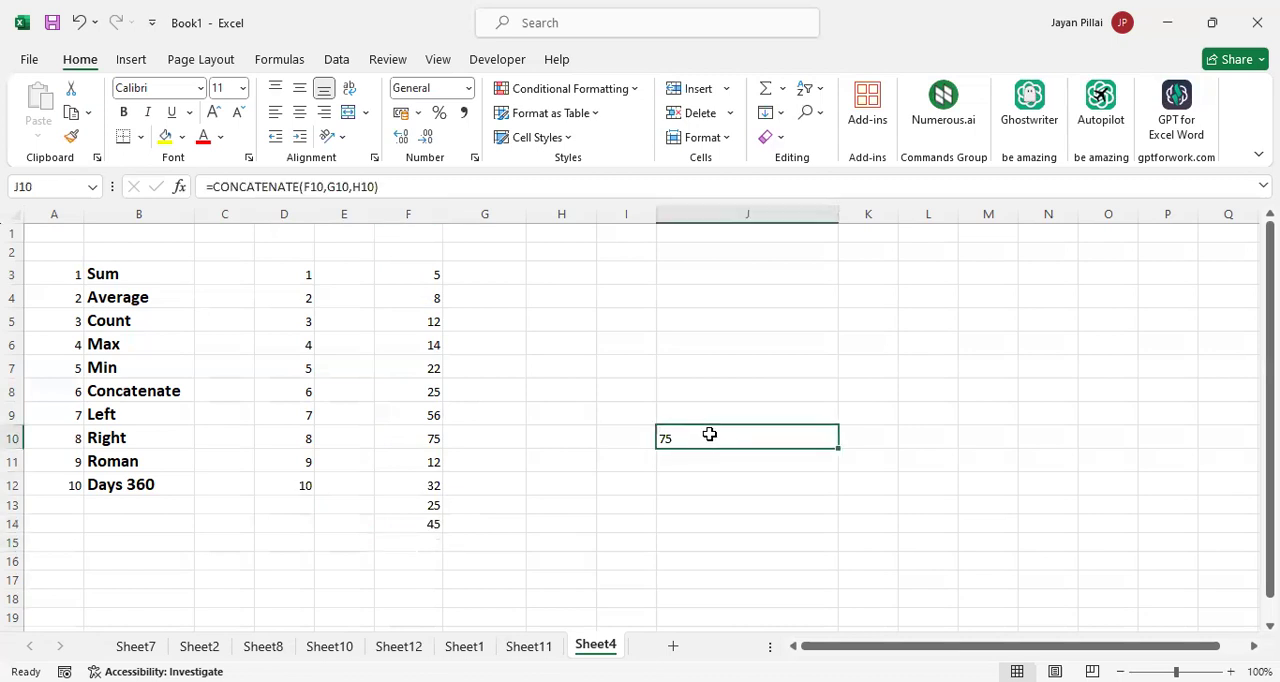
{"action": "key", "text": "Delete"}
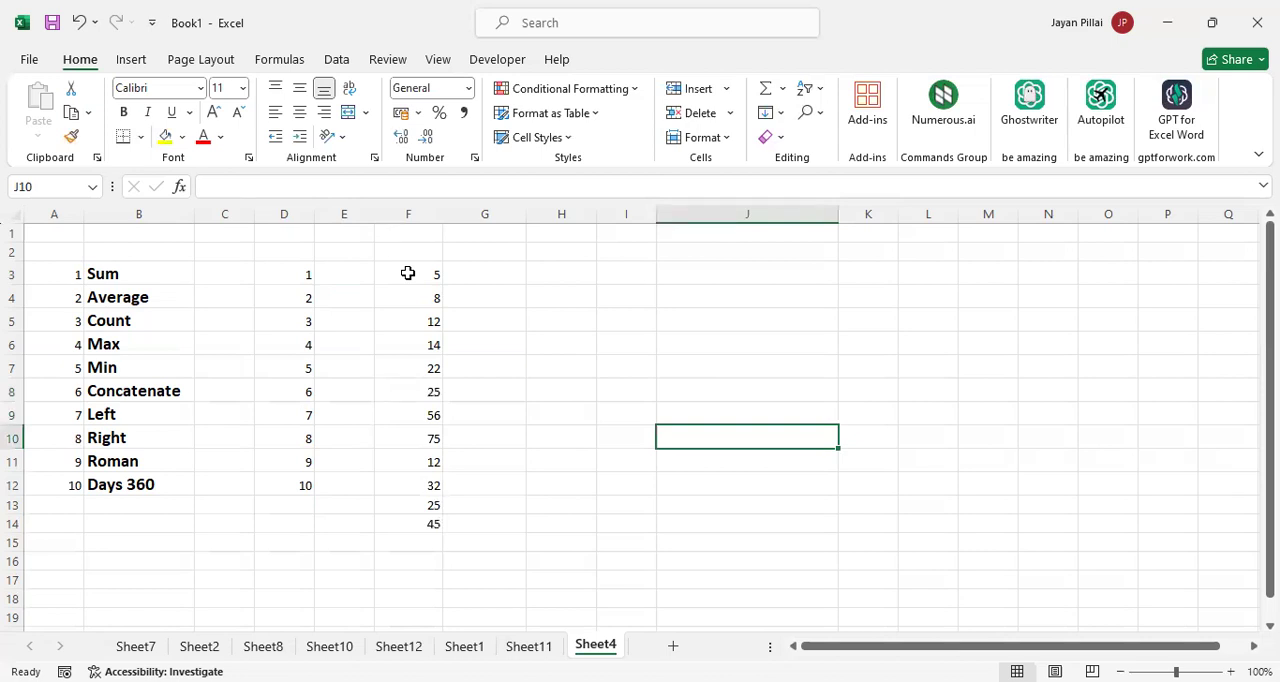
{"action": "left_click", "coordinate": [511, 273]}
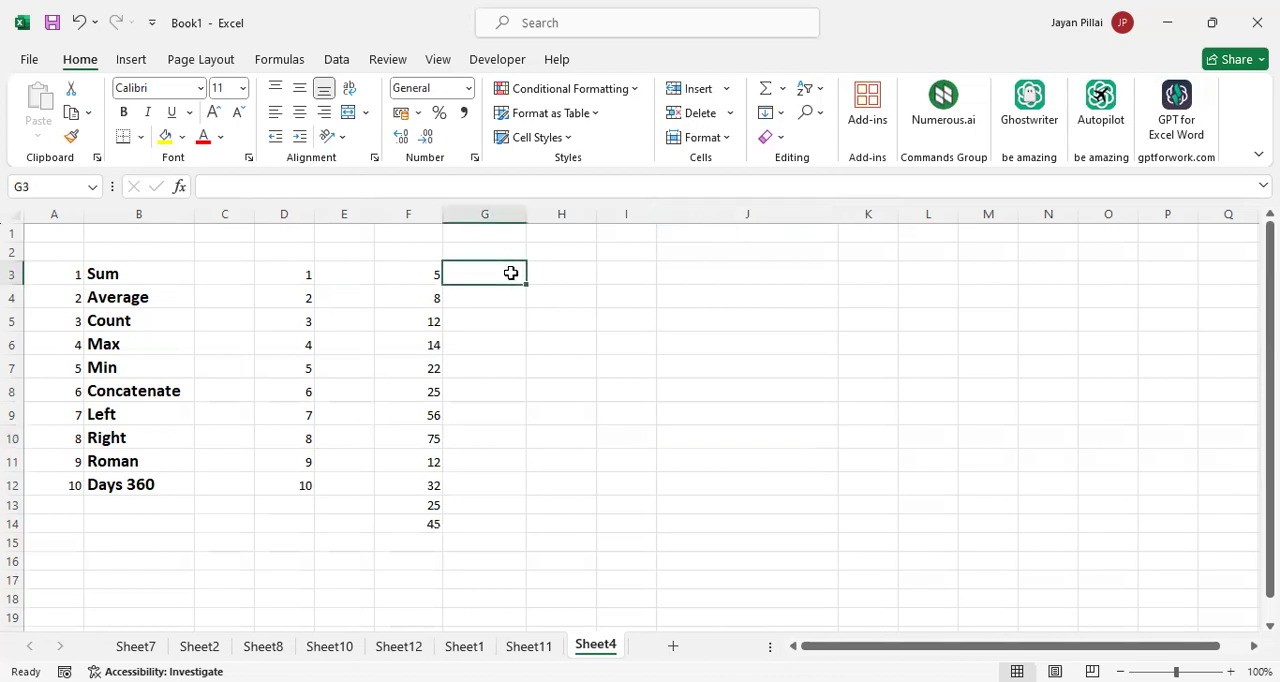
{"action": "type", "text": "="}
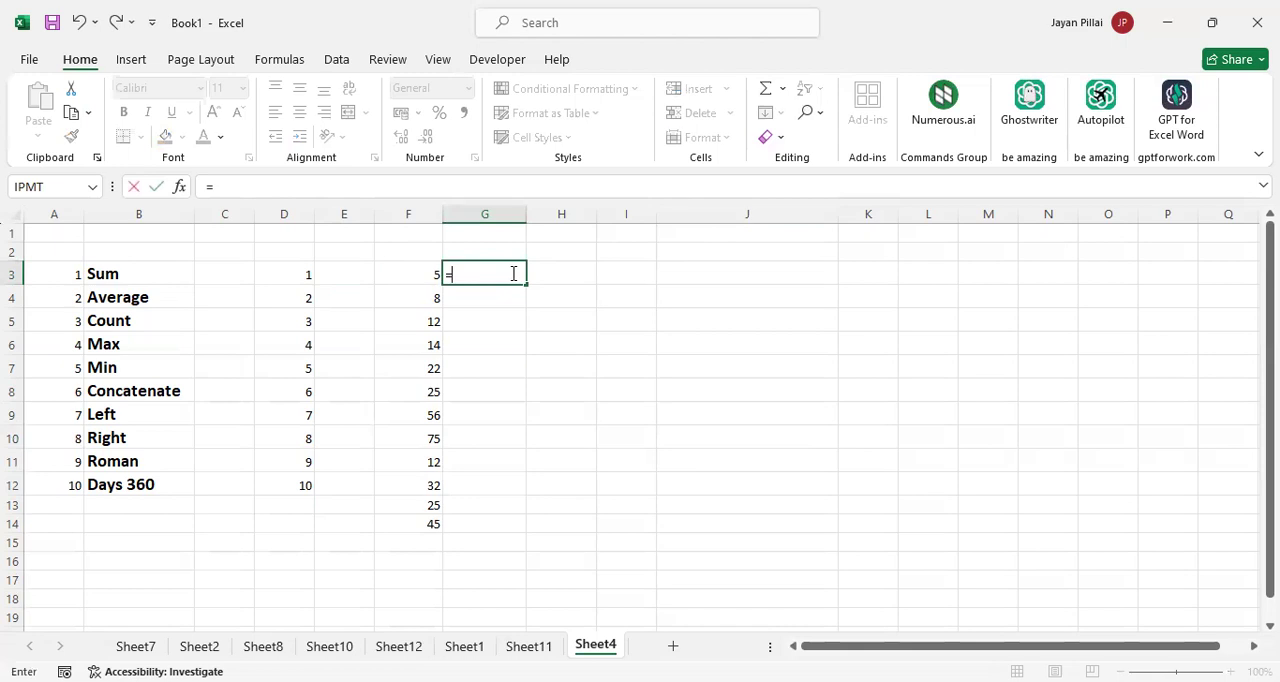
{"action": "key", "text": "BackSpace"}
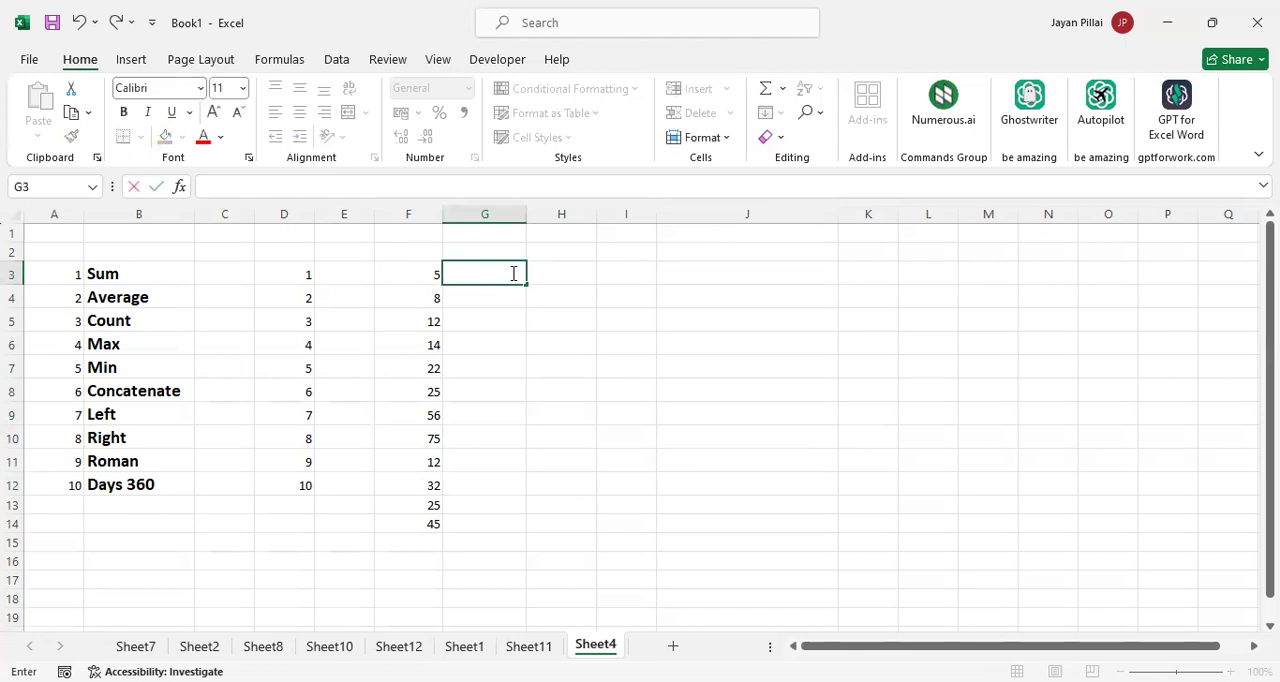
{"action": "left_click", "coordinate": [488, 530]}
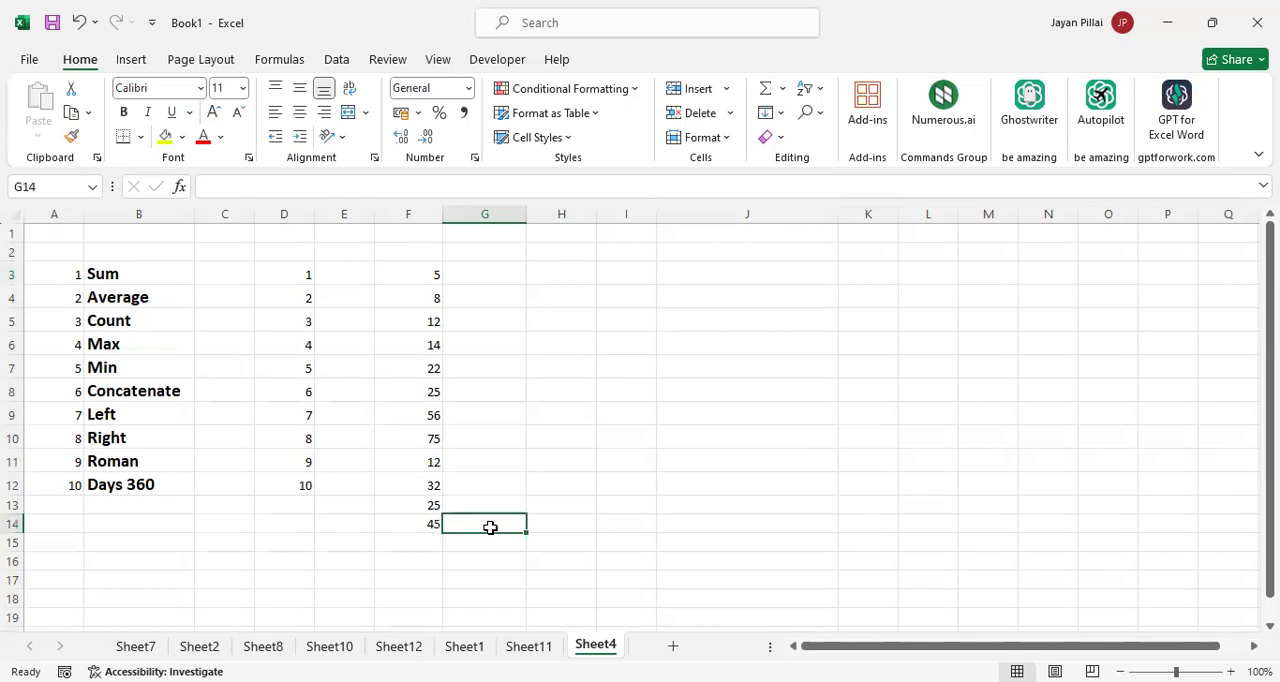
{"action": "left_click", "coordinate": [488, 277]}
Count the numbers in column F by entering =COUNT(F3:F14) in G7, and check the formula
{"action": "left_click", "coordinate": [482, 371]}
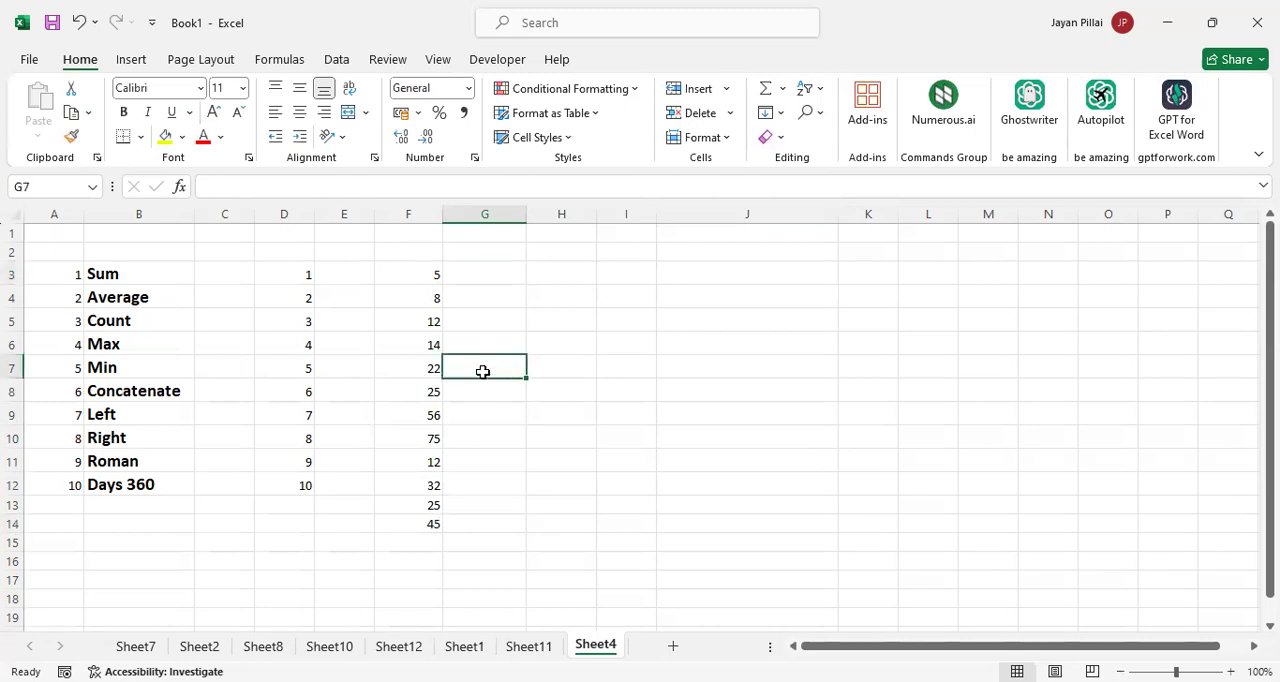
{"action": "type", "text": "="}
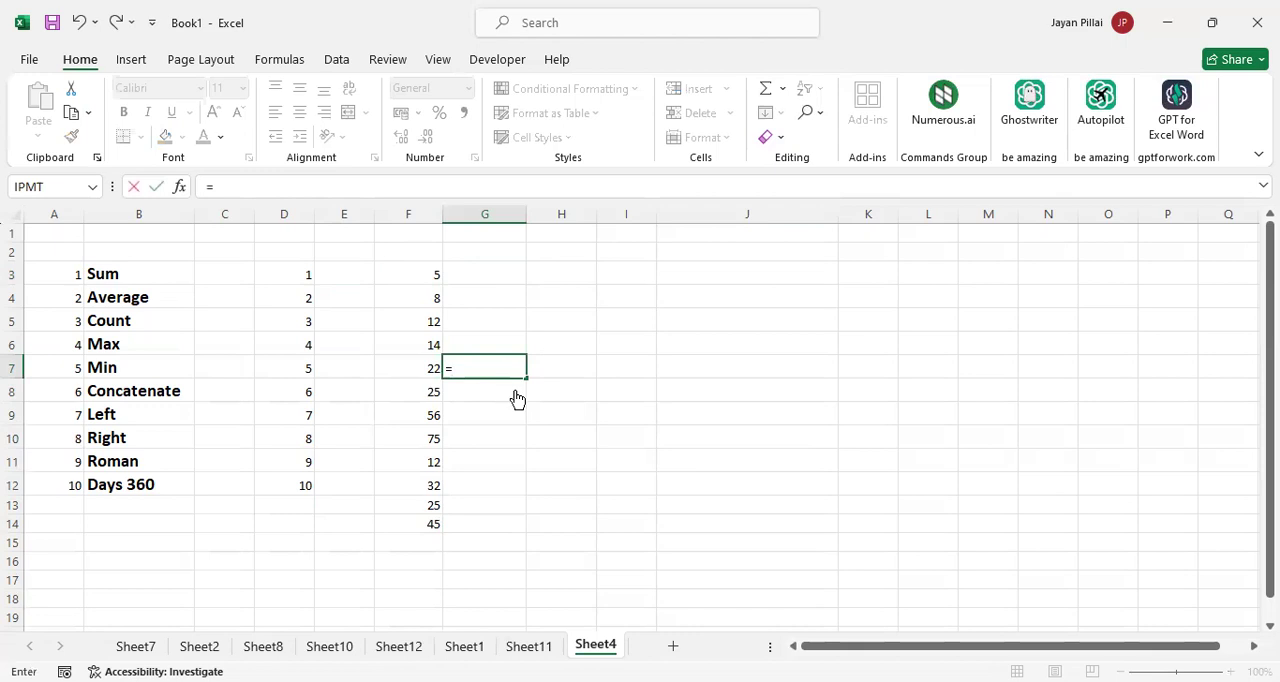
{"action": "type", "text": "COUNT("}
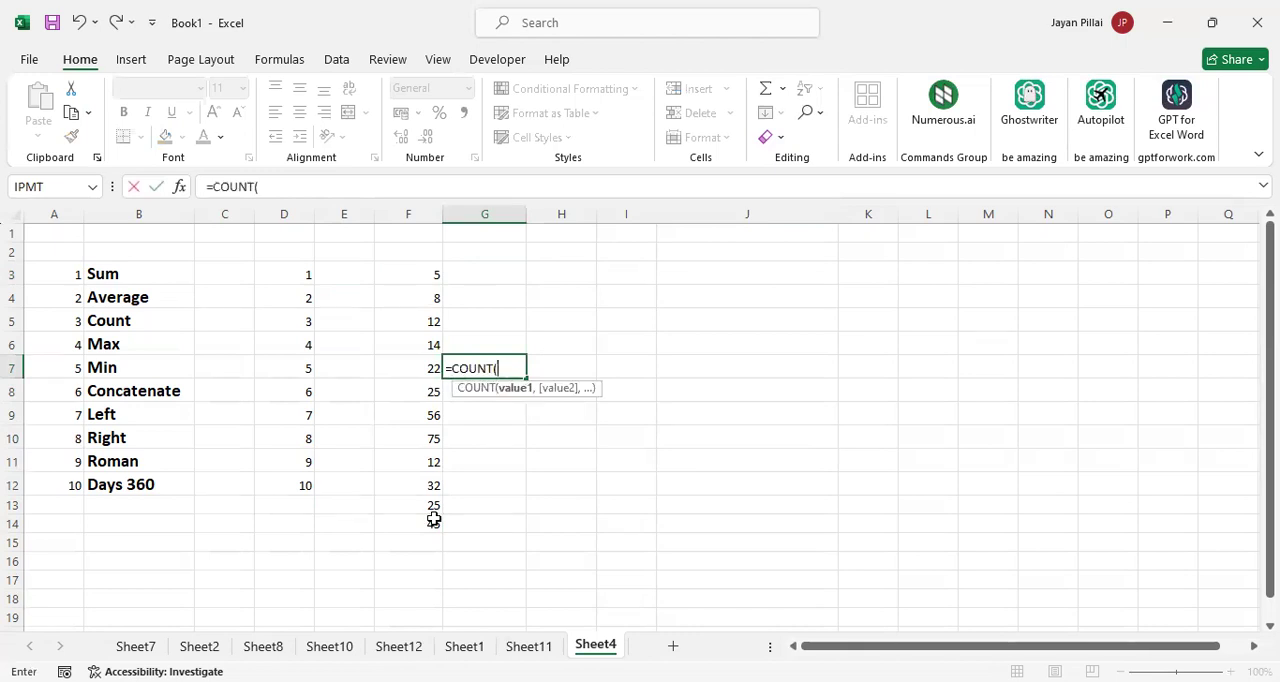
{"action": "left_click_drag", "start_coordinate": [434, 275], "coordinate": [434, 519]}
{"action": "type", "text": ")"}
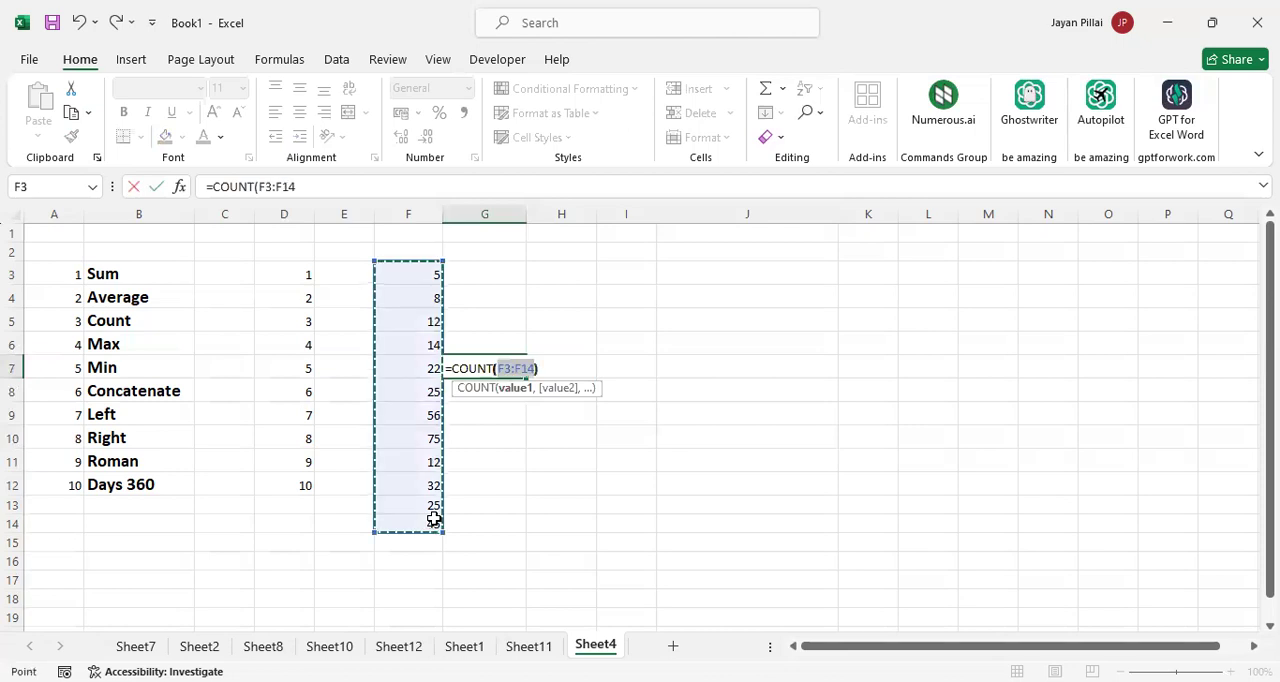
{"action": "key", "text": "Return"}
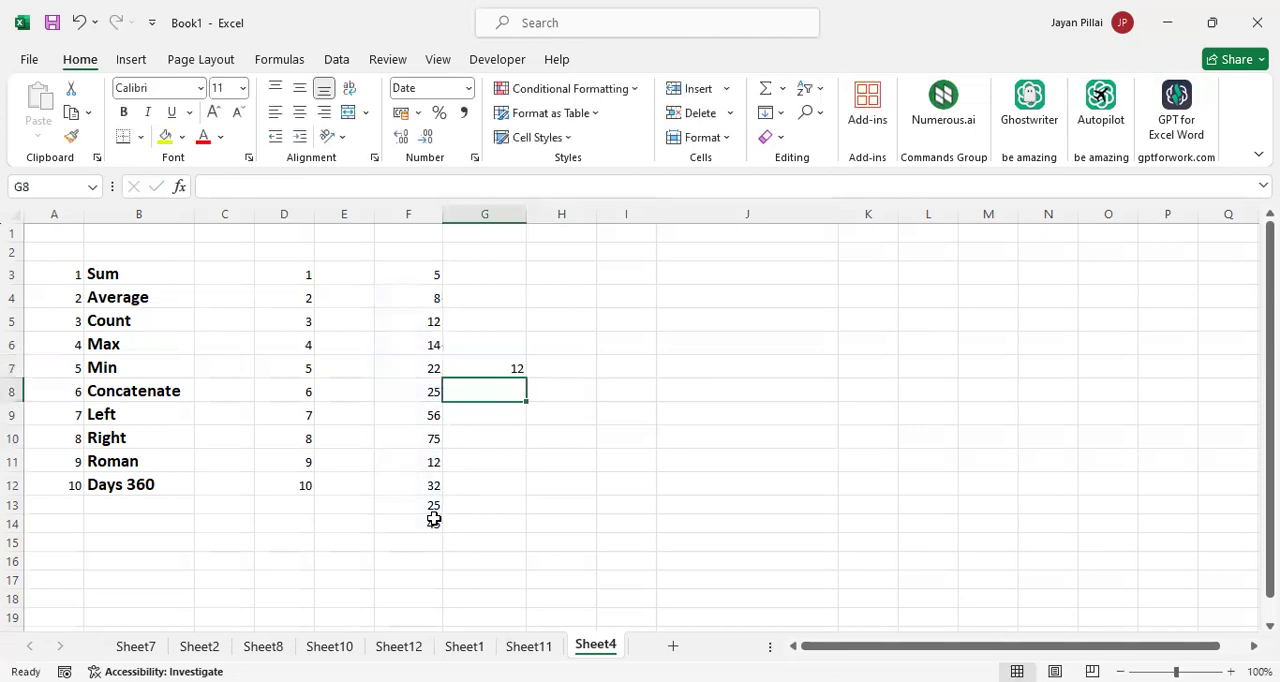
{"action": "left_click", "coordinate": [499, 370]}
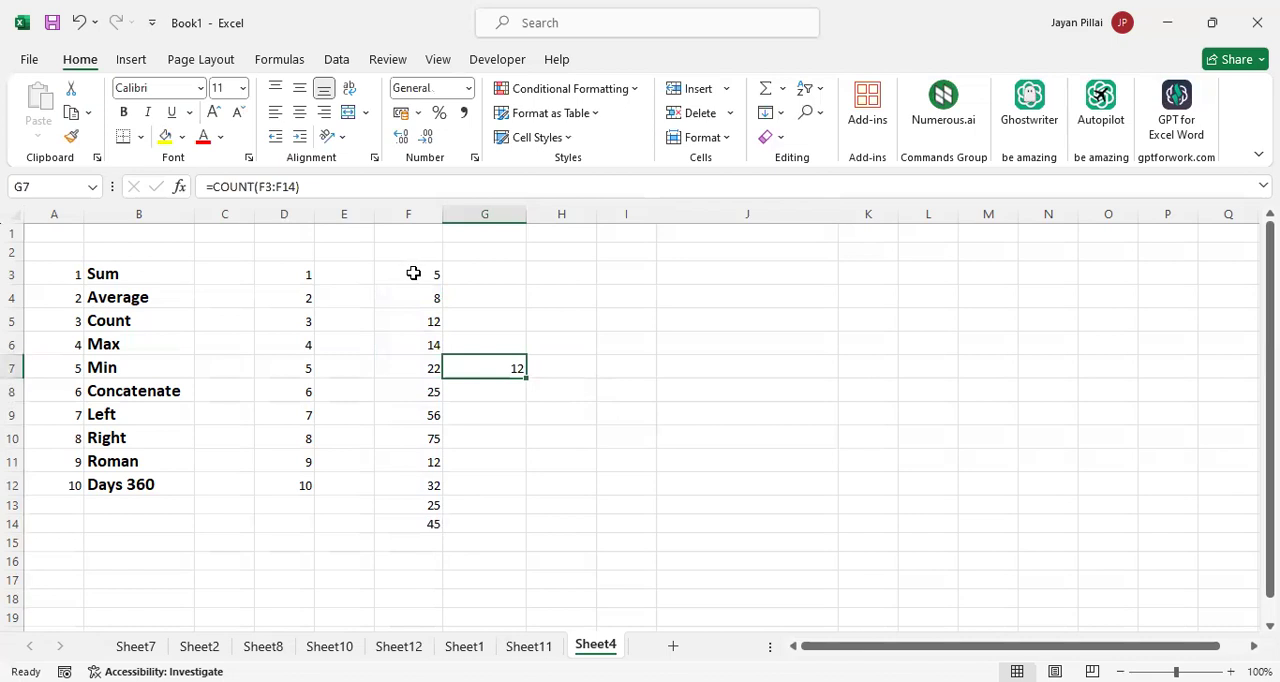
Step through the numbers in F3:F14 and compare them with the COUNT formula in G7
{"action": "left_click", "coordinate": [413, 273]}
{"action": "key", "text": "Down"}
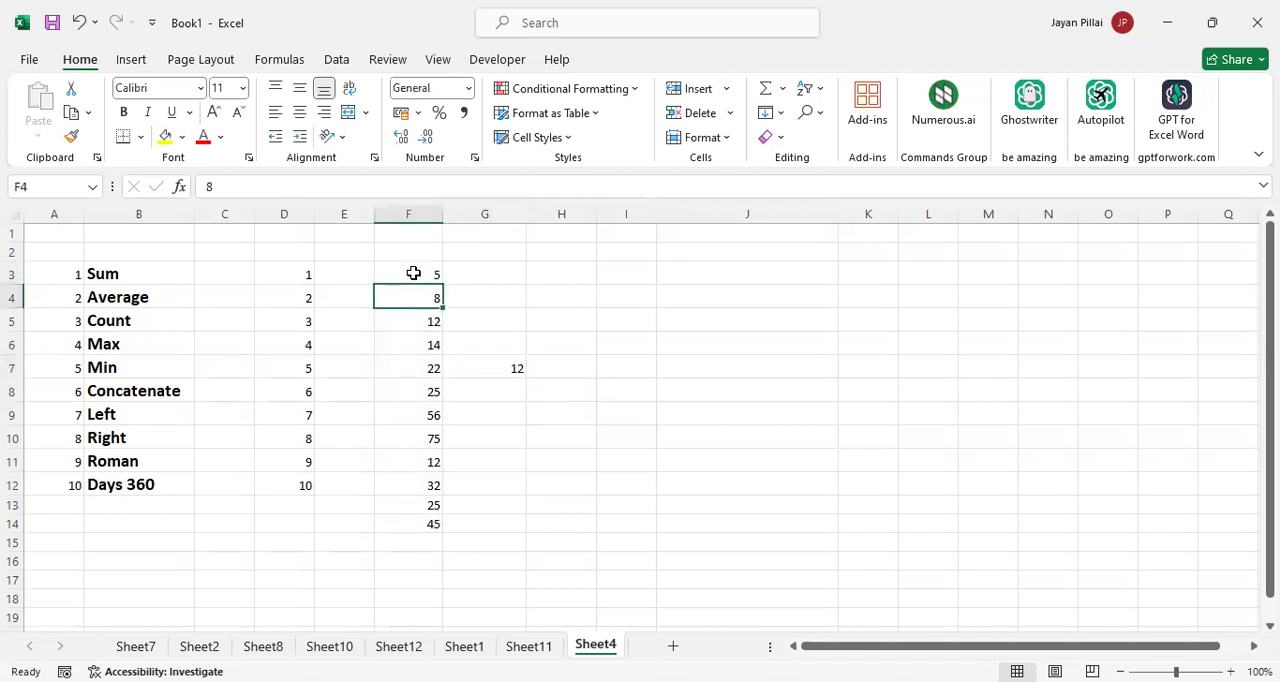
{"action": "key", "text": "Down"}
{"action": "key", "text": "Down"}
{"action": "key", "text": "Down"}
{"action": "key", "text": "Down"}
{"action": "key", "text": "Down"}
{"action": "key", "text": "Down"}
{"action": "key", "text": "Down"}
{"action": "key", "text": "Down"}
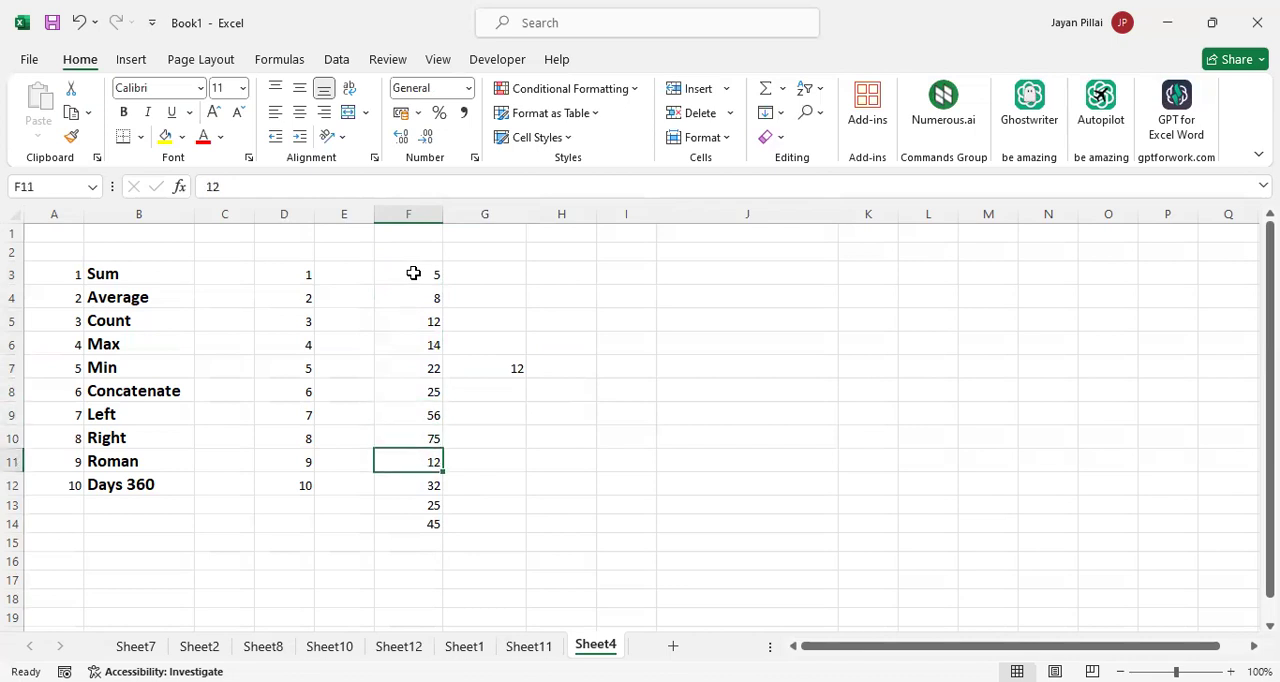
{"action": "key", "text": "Down"}
{"action": "key", "text": "Down"}
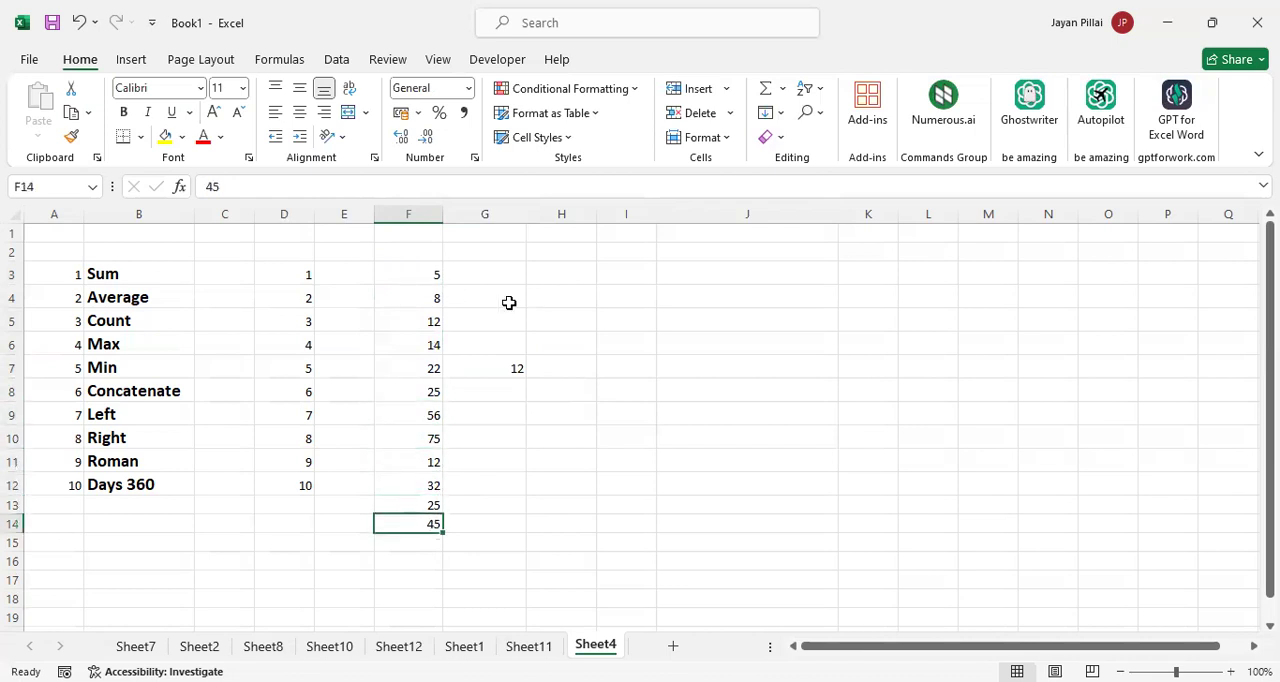
{"action": "left_click", "coordinate": [517, 371]}
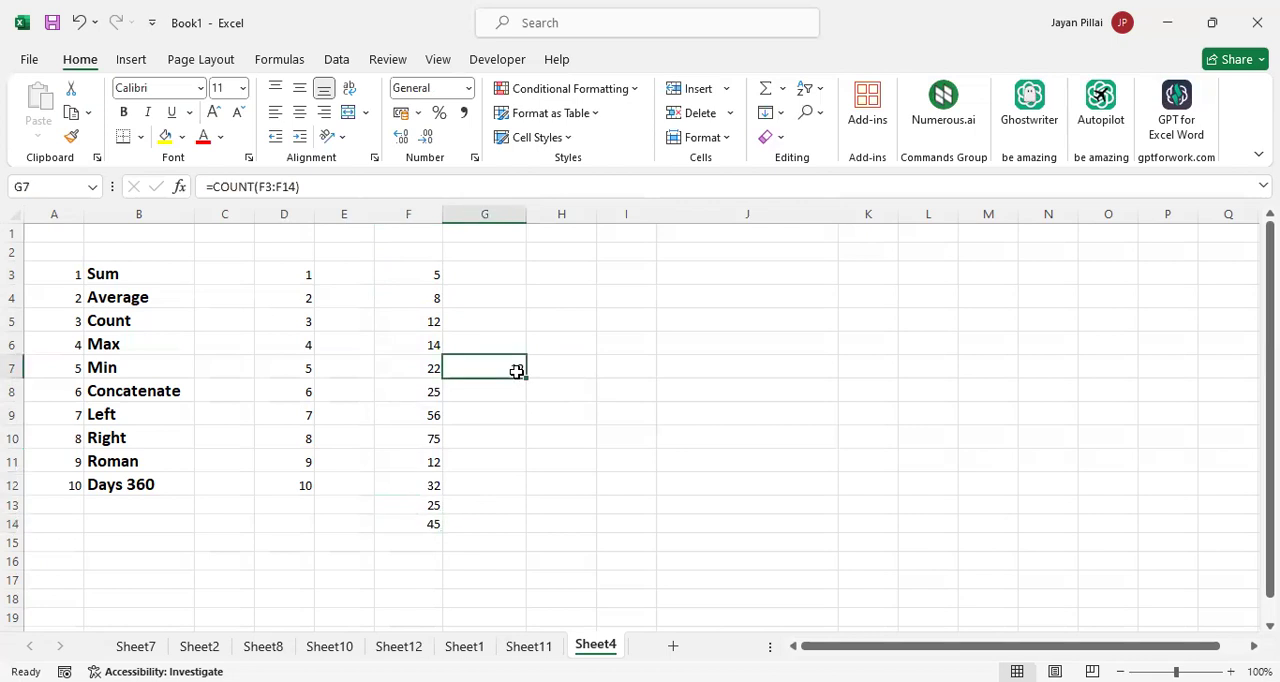
{"action": "left_click", "coordinate": [428, 278]}
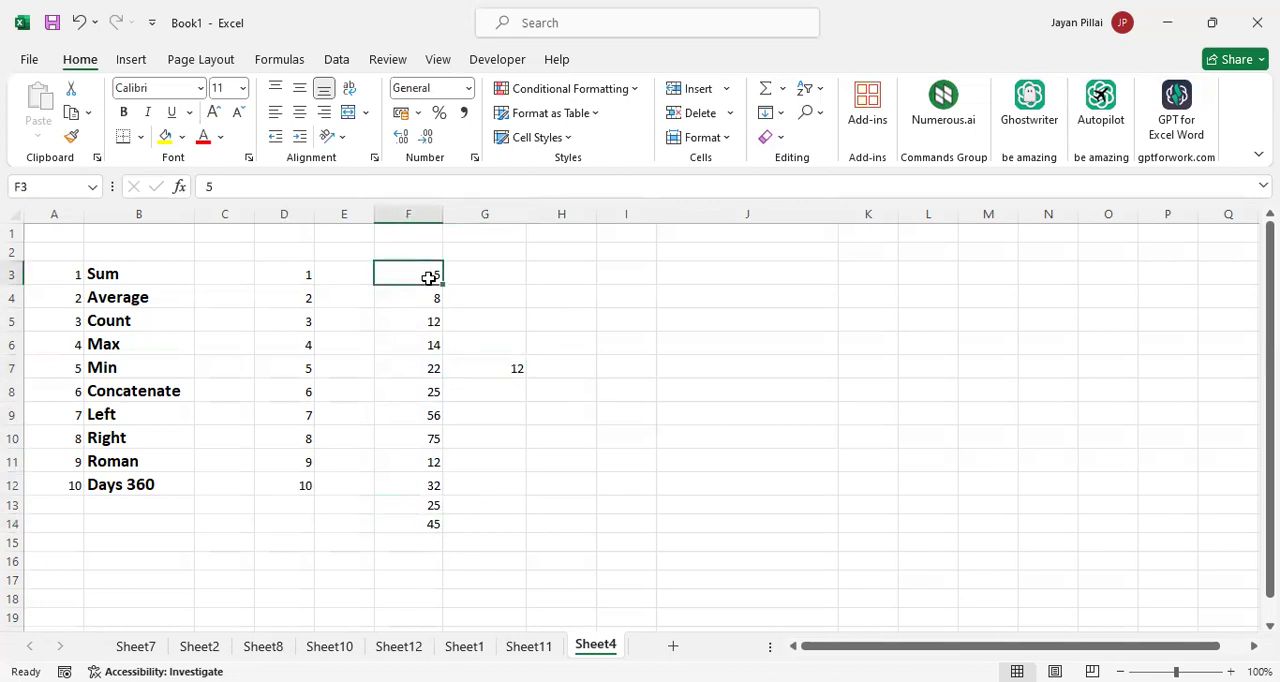
{"action": "left_click", "coordinate": [513, 367]}
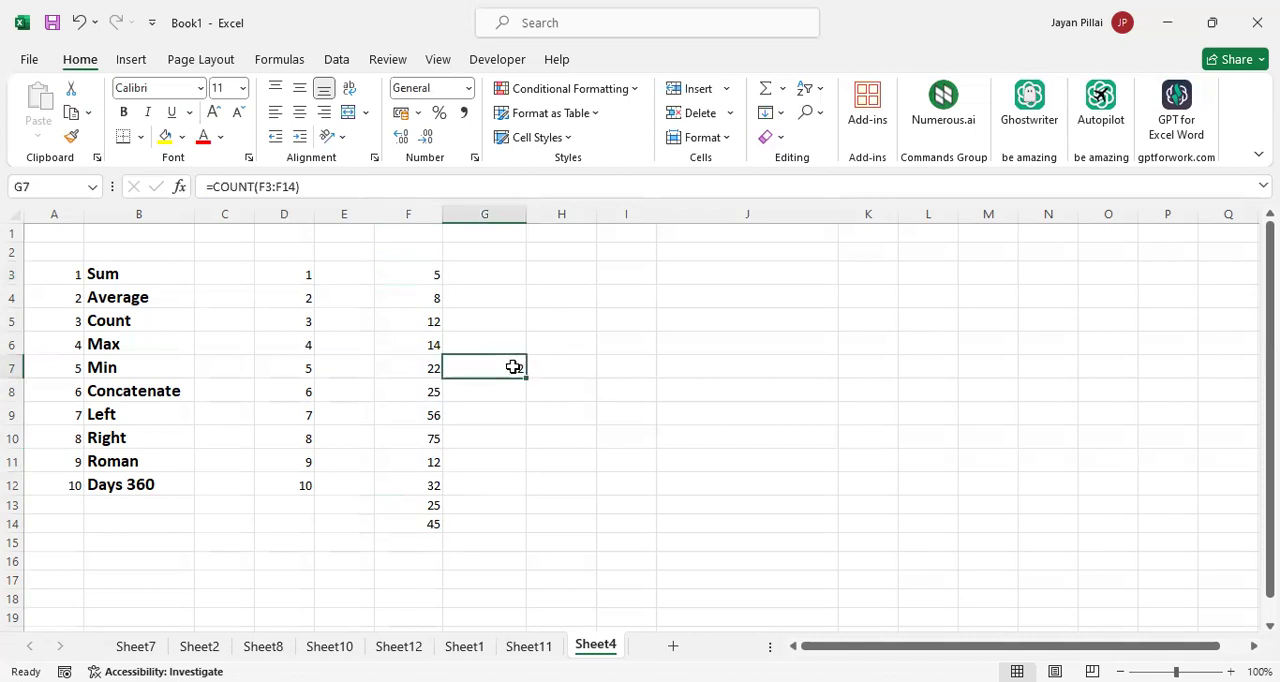
Count the numbers in F3:F14 with AutoSum's Count Numbers function, placing the formula in F15
{"action": "left_click", "coordinate": [783, 90]}
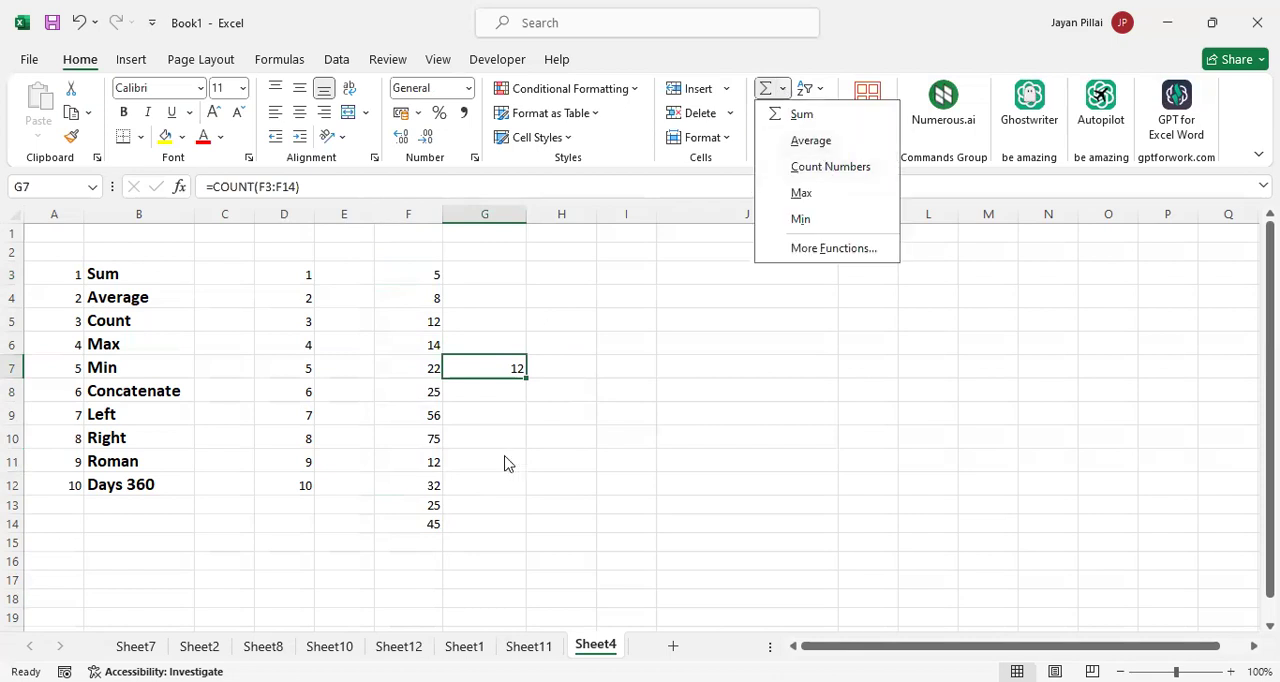
{"action": "left_click", "coordinate": [497, 413]}
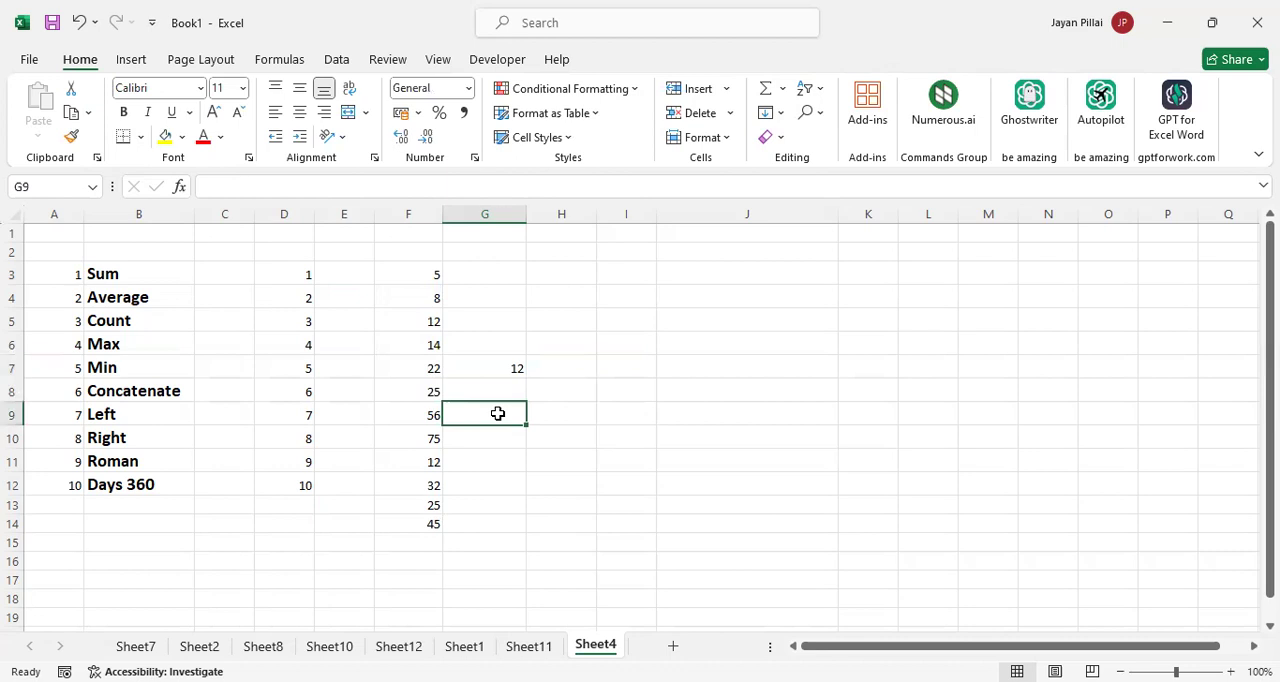
{"action": "left_click_drag", "start_coordinate": [430, 274], "coordinate": [440, 546]}
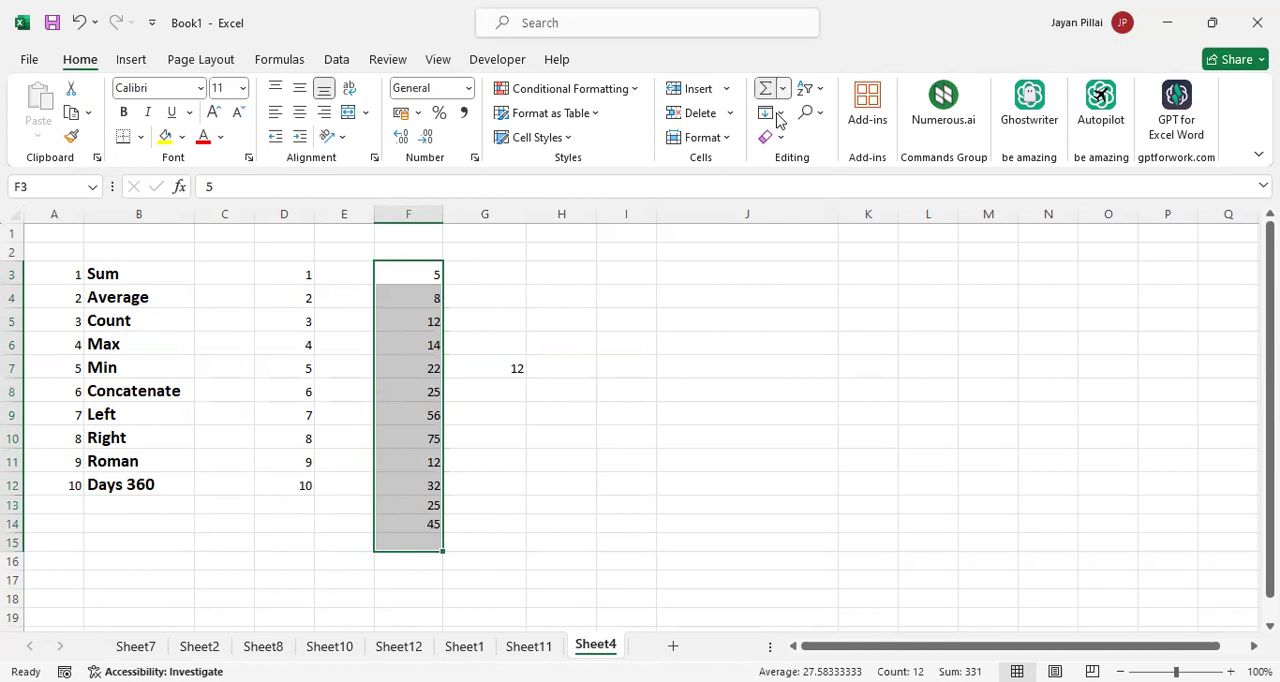
{"action": "left_click", "coordinate": [782, 88]}
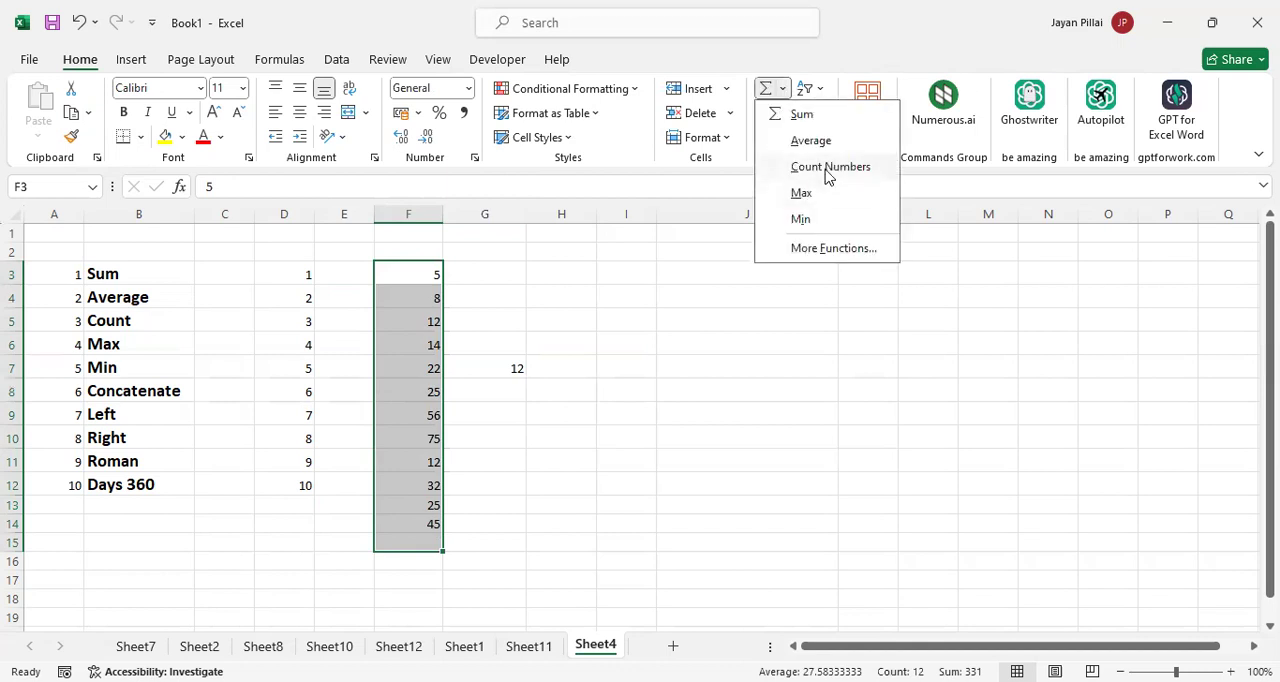
{"action": "left_click", "coordinate": [828, 170]}
{"action": "left_click", "coordinate": [447, 542]}
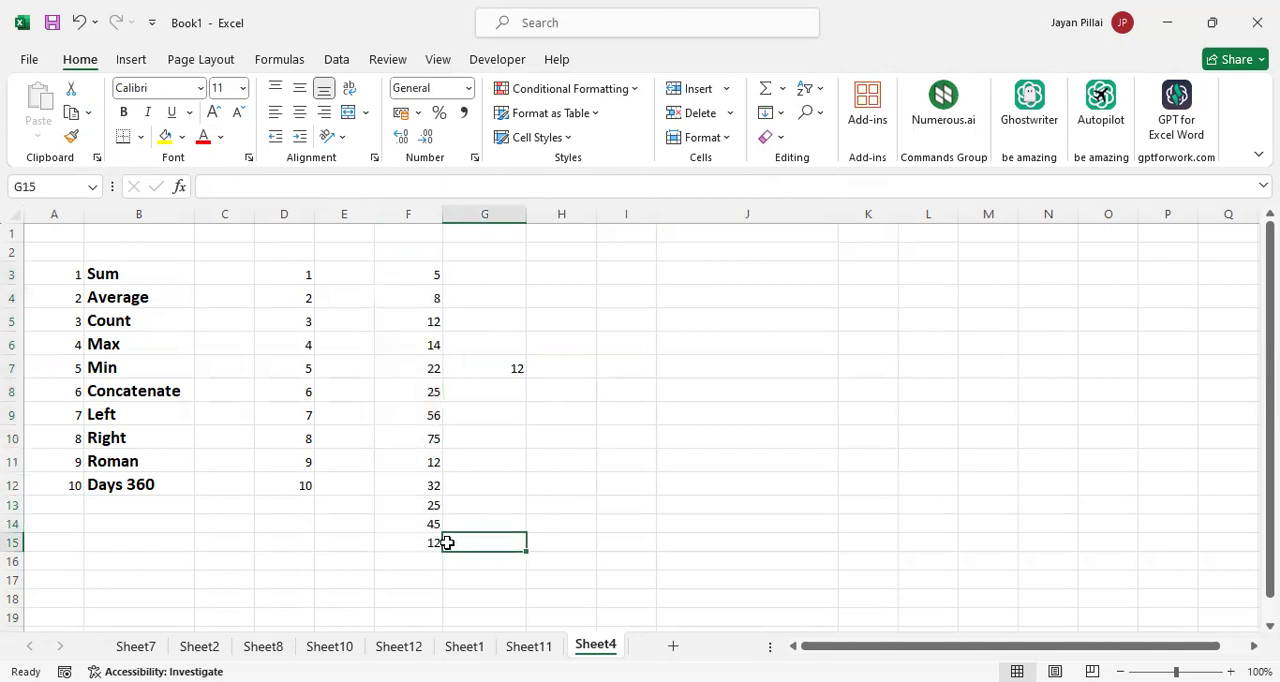
Clear the COUNT formulas from F15 and G7
{"action": "left_click", "coordinate": [437, 544]}
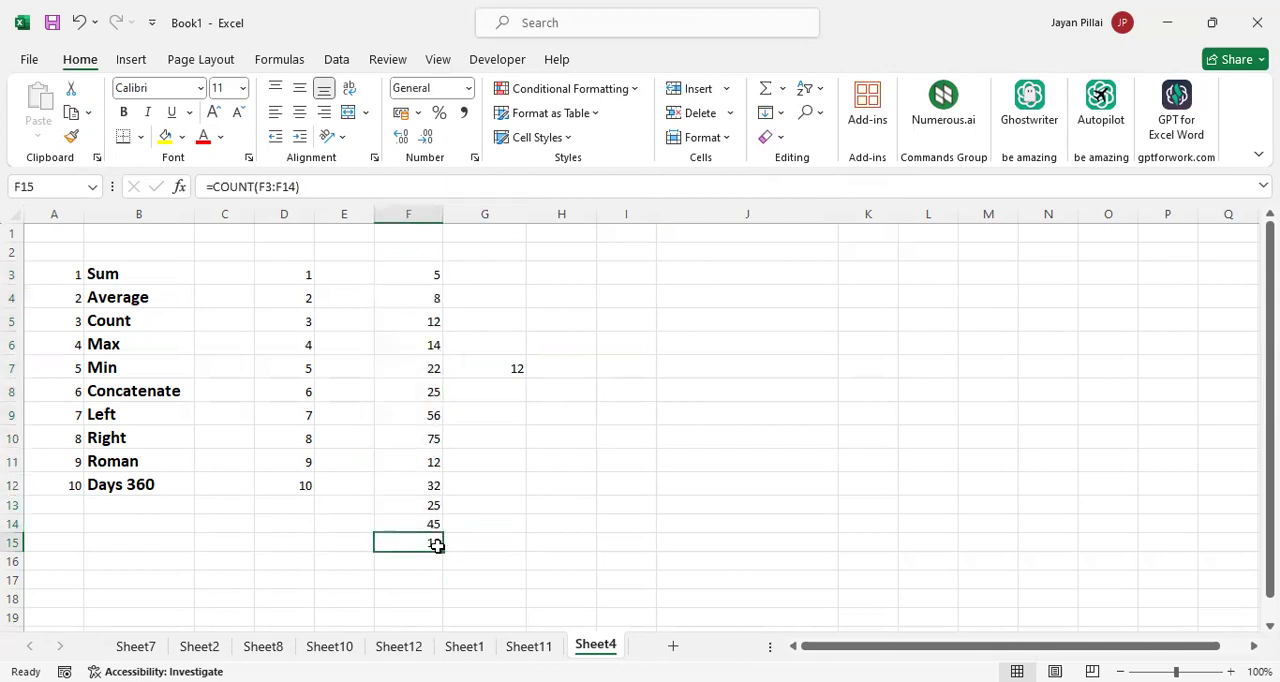
{"action": "key", "text": "Delete"}
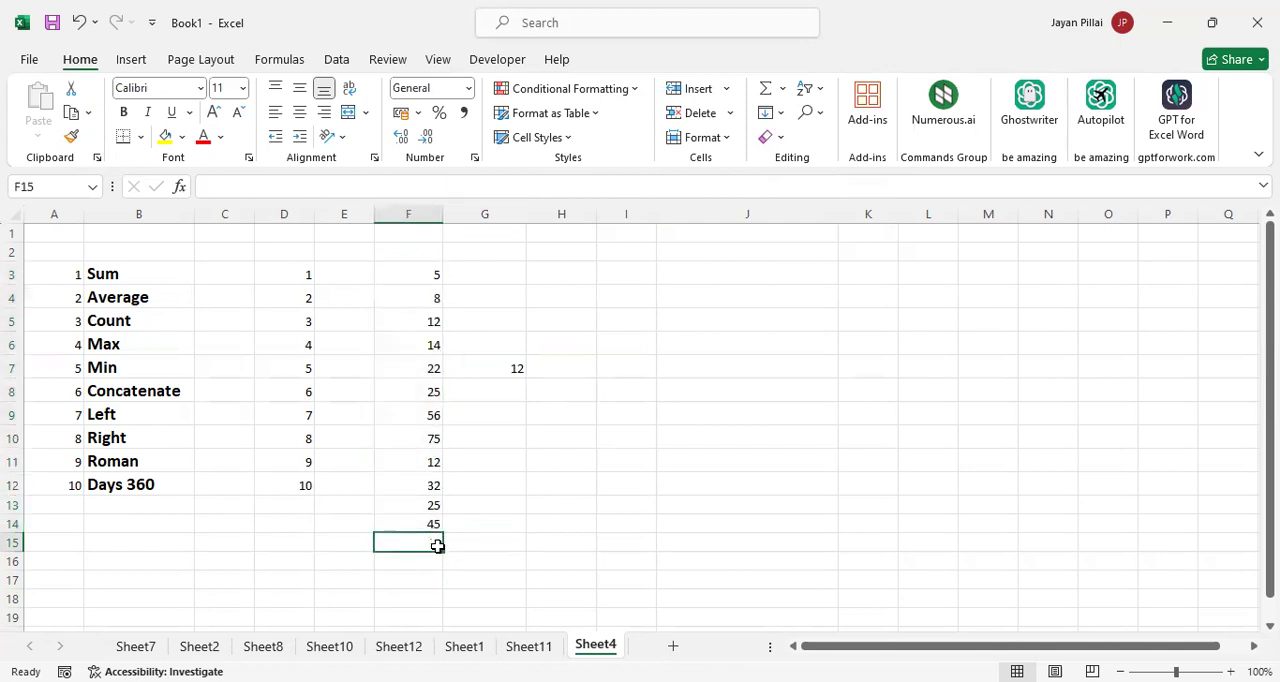
{"action": "left_click", "coordinate": [485, 378]}
{"action": "key", "text": "Delete"}
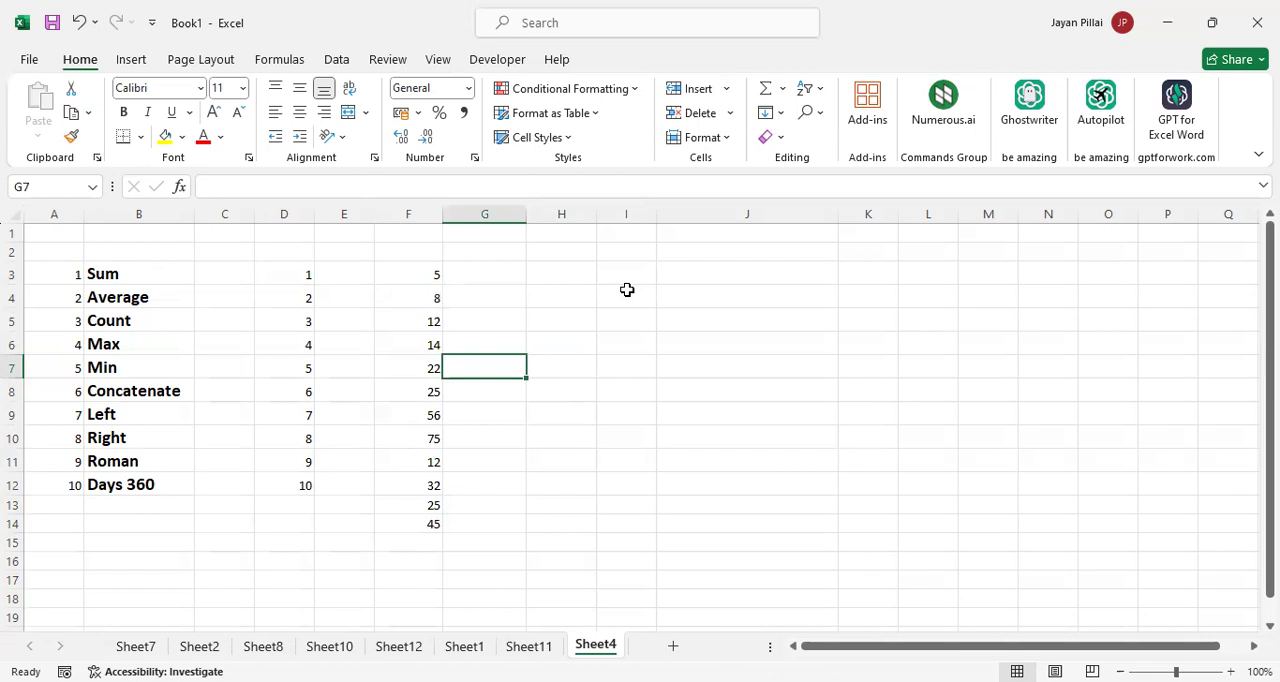
Examine the Max entry in the function list and step through the numbers in F3:F14 to look for the largest
{"action": "left_click", "coordinate": [155, 341]}
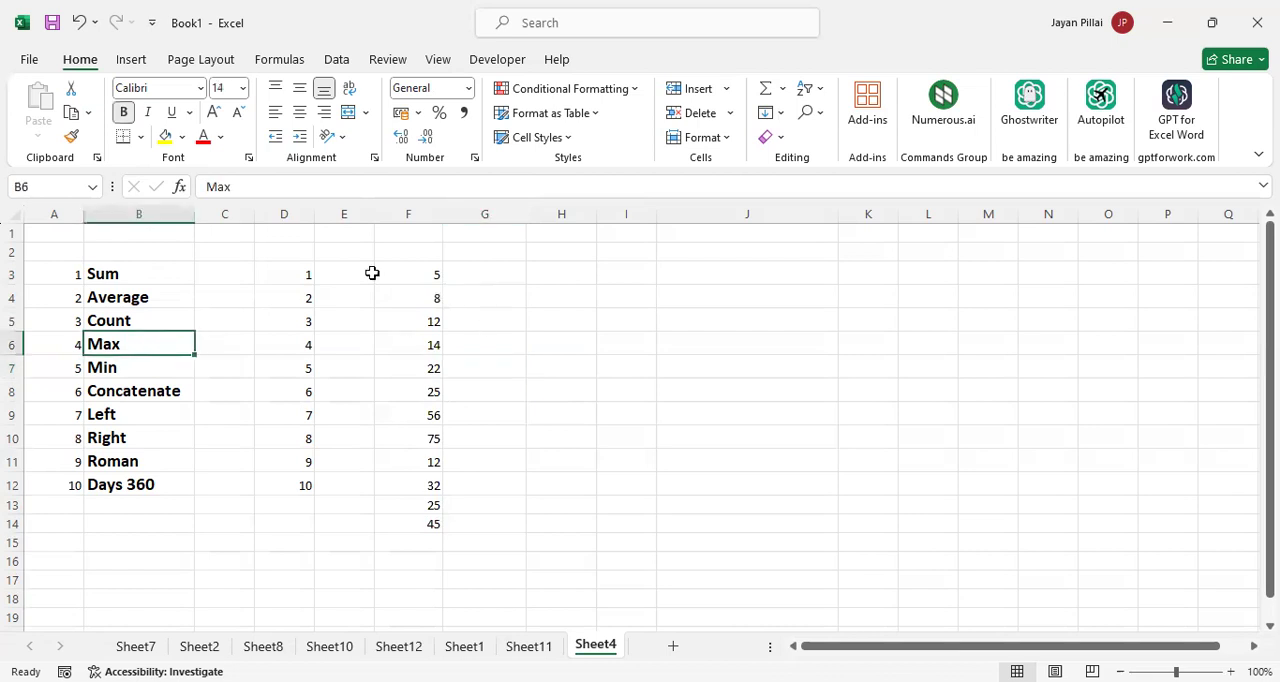
{"action": "left_click", "coordinate": [423, 272]}
{"action": "key", "text": "Down"}
{"action": "key", "text": "Down"}
{"action": "key", "text": "Down"}
{"action": "key", "text": "Down"}
{"action": "key", "text": "Down"}
{"action": "key", "text": "Down"}
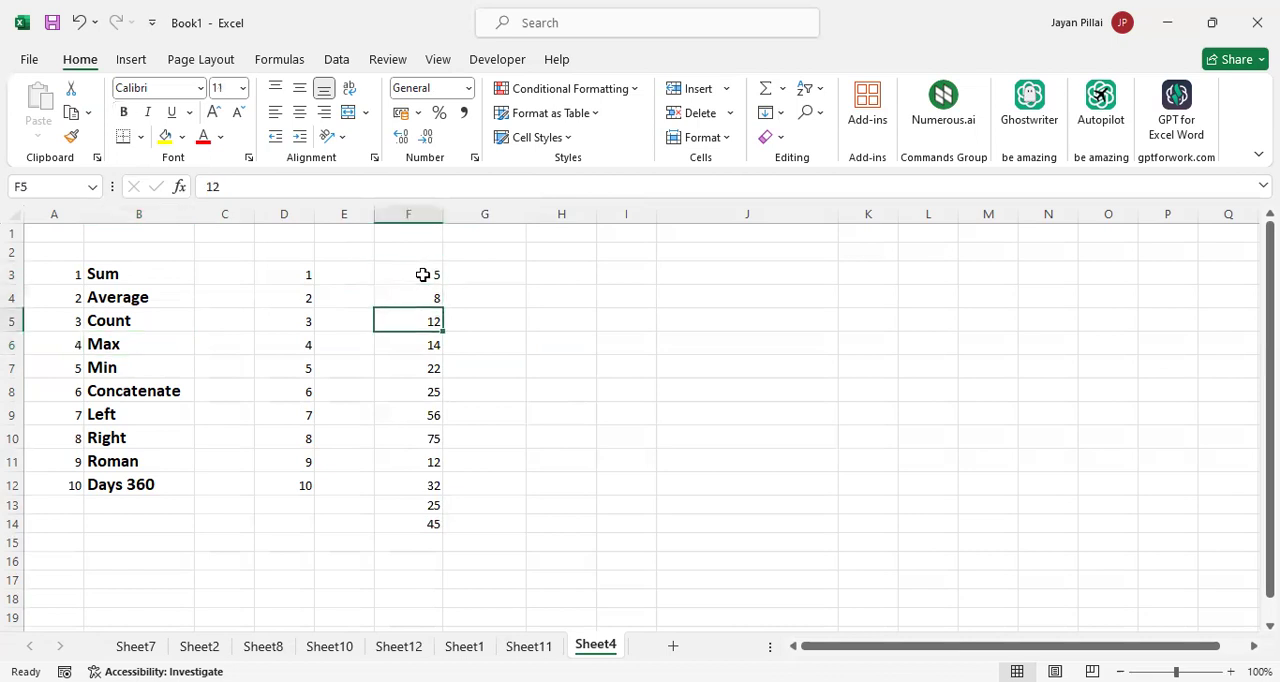
{"action": "key", "text": "Down"}
{"action": "key", "text": "Down"}
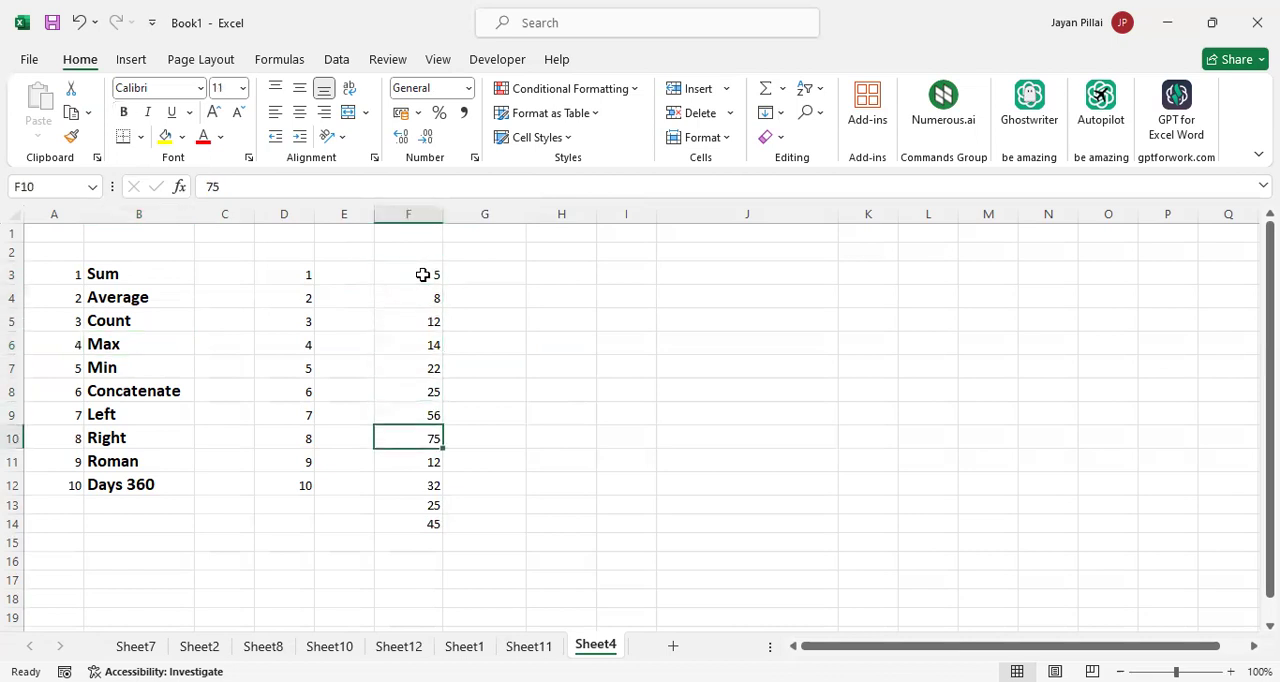
{"action": "key", "text": "Down"}
{"action": "key", "text": "Down"}
{"action": "key", "text": "Down"}
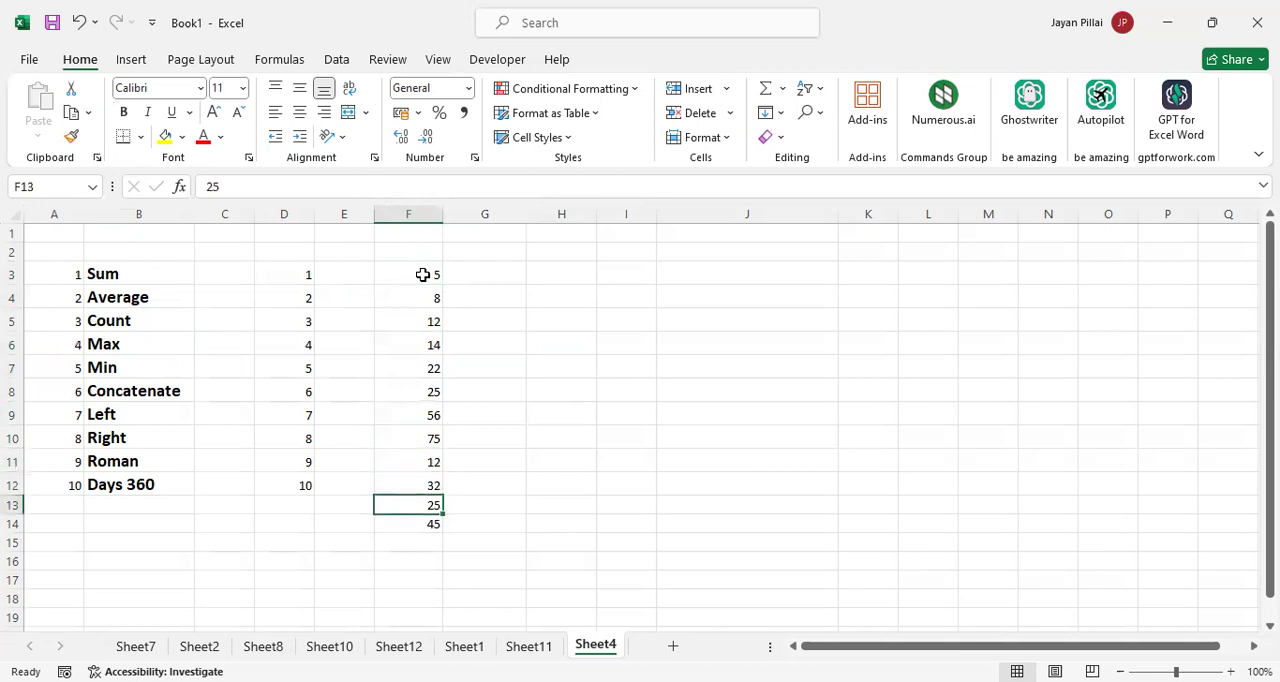
Find the largest number in column F by entering =MAX(F3:F14) in G3, and check the formula against the list
{"action": "left_click", "coordinate": [500, 269]}
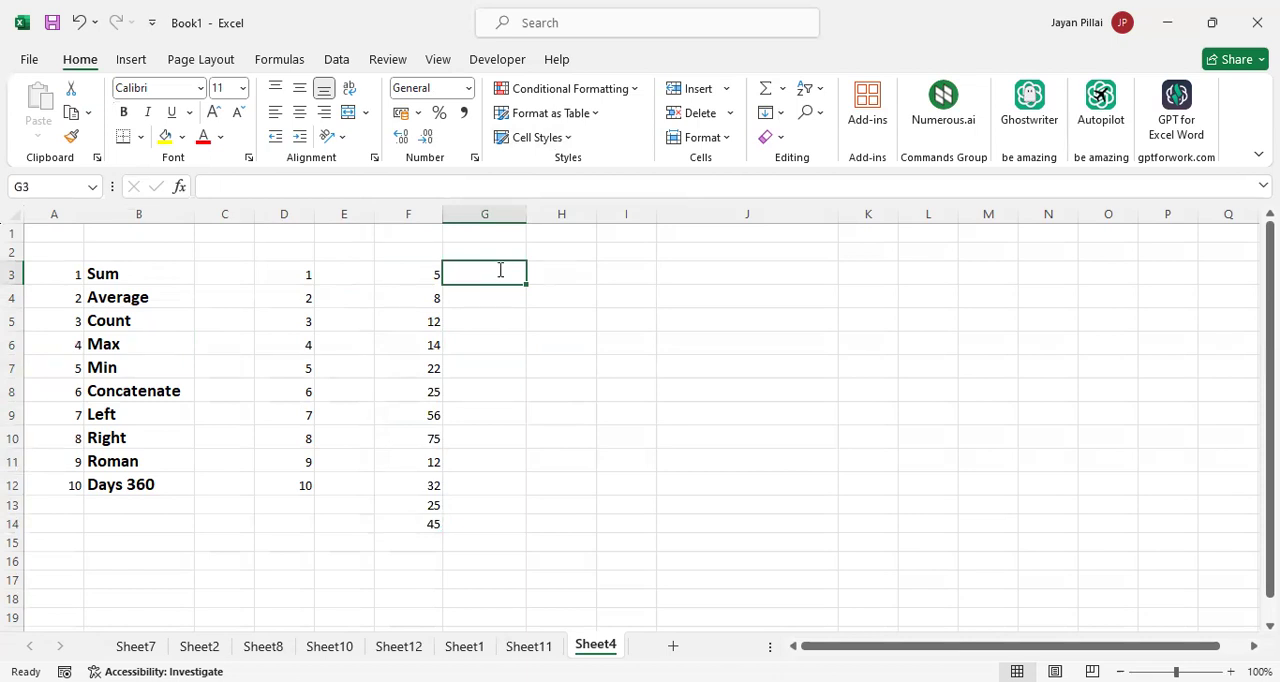
{"action": "type", "text": "="}
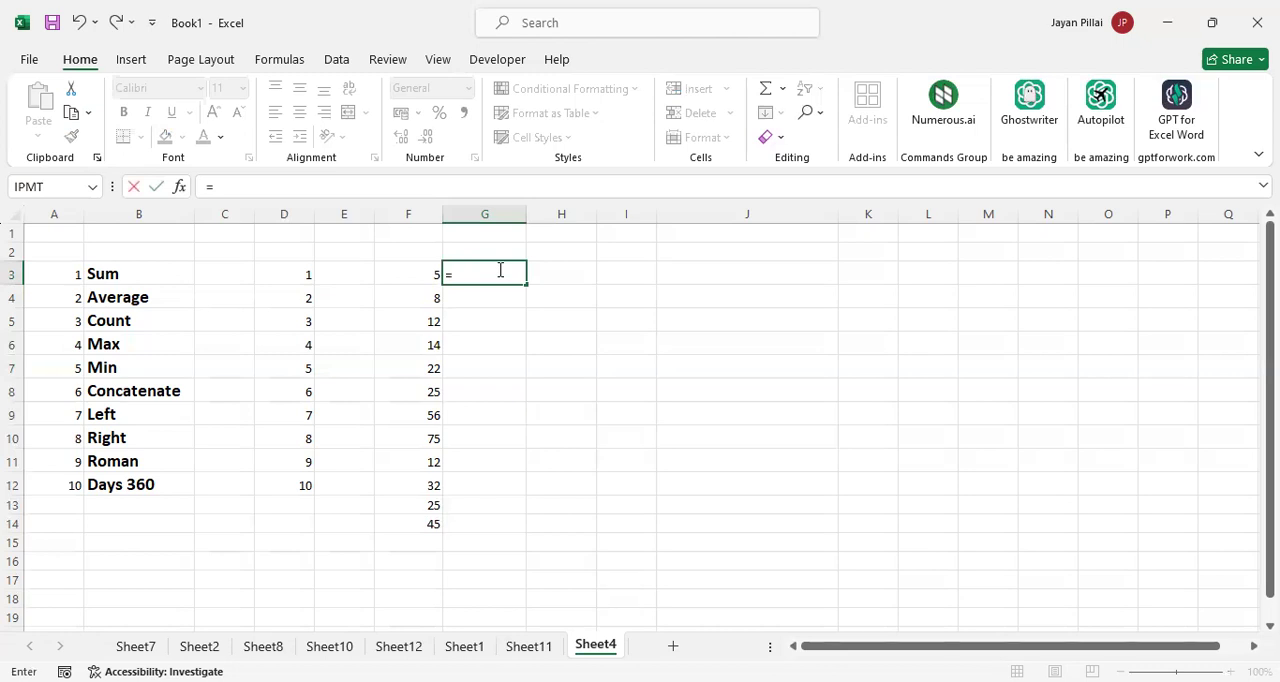
{"action": "type", "text": "max"}
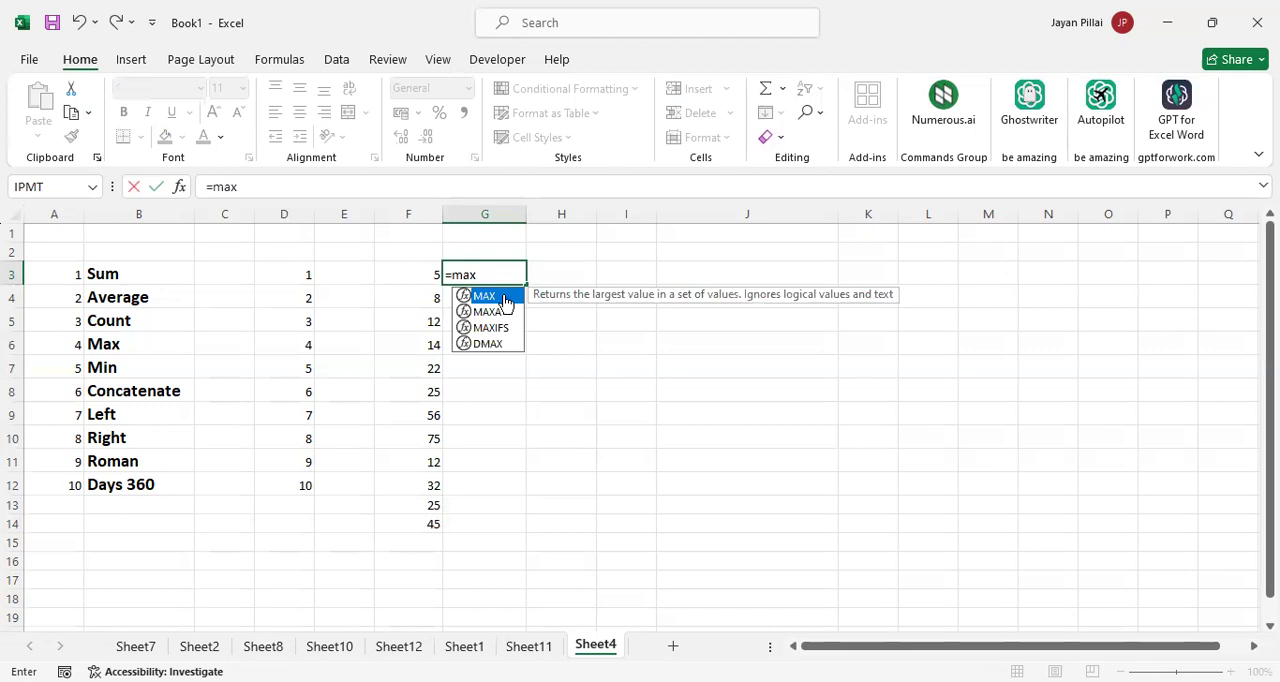
{"action": "double_click", "coordinate": [506, 298]}
{"action": "key", "text": "Left"}
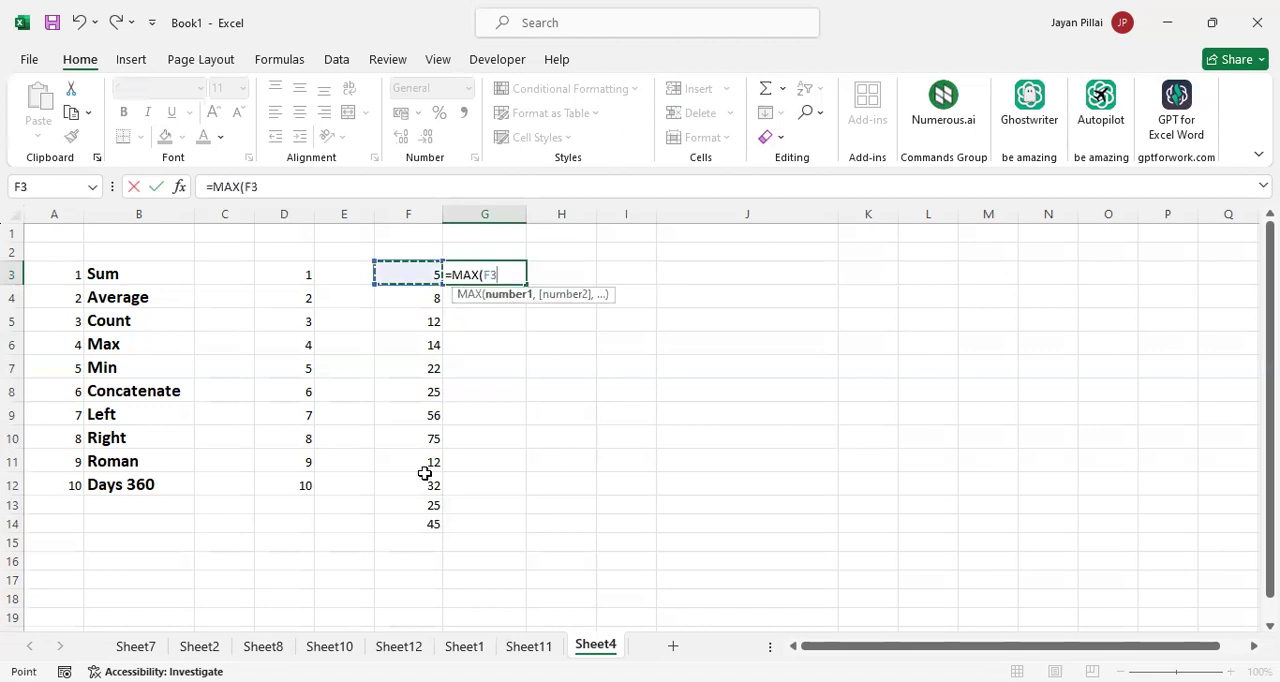
{"action": "key", "text": "ctrl+shift+Down"}
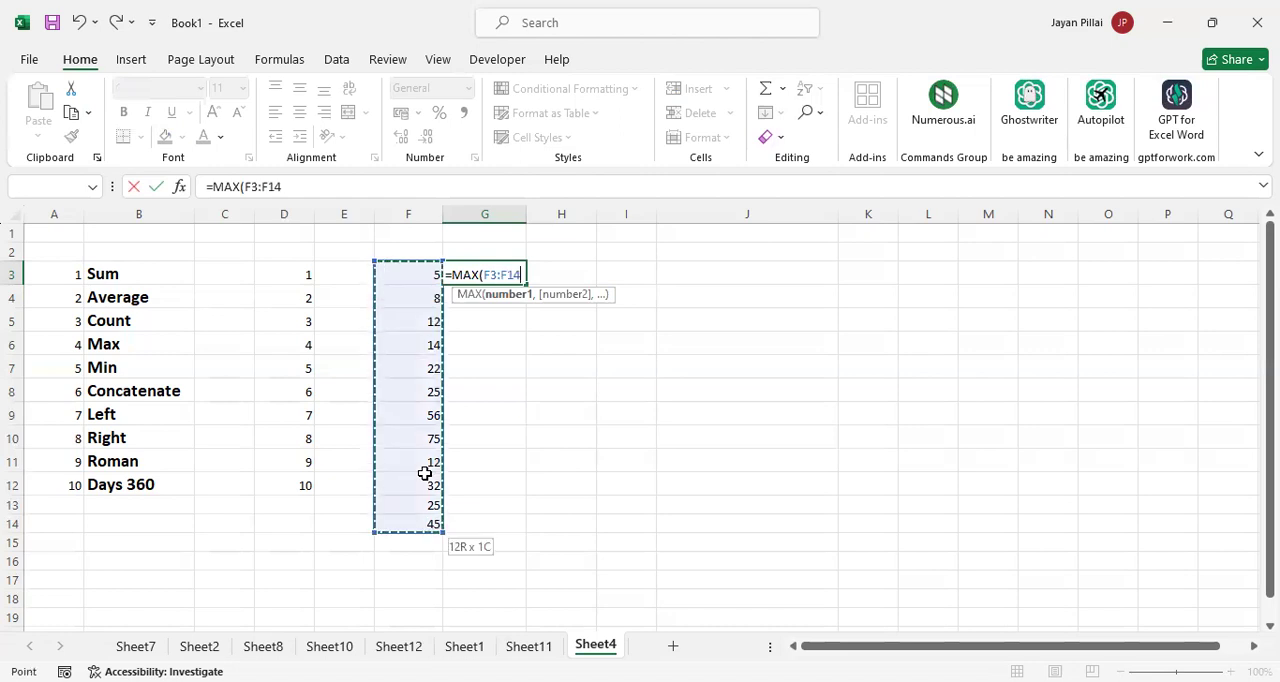
{"action": "key", "text": "Return"}
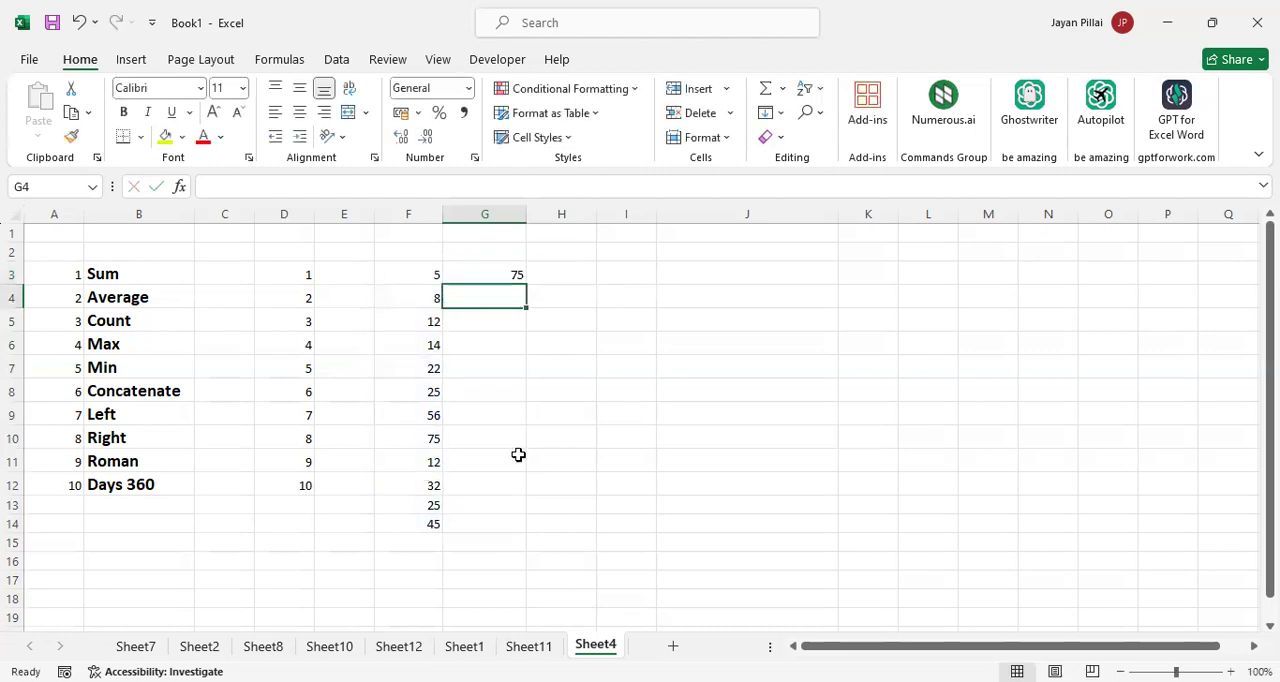
{"action": "left_click", "coordinate": [426, 280]}
{"action": "key", "text": "Down"}
{"action": "key", "text": "Down"}
{"action": "key", "text": "Down"}
{"action": "key", "text": "Down"}
{"action": "key", "text": "Down"}
{"action": "key", "text": "Down"}
{"action": "key", "text": "Down"}
{"action": "key", "text": "Down"}
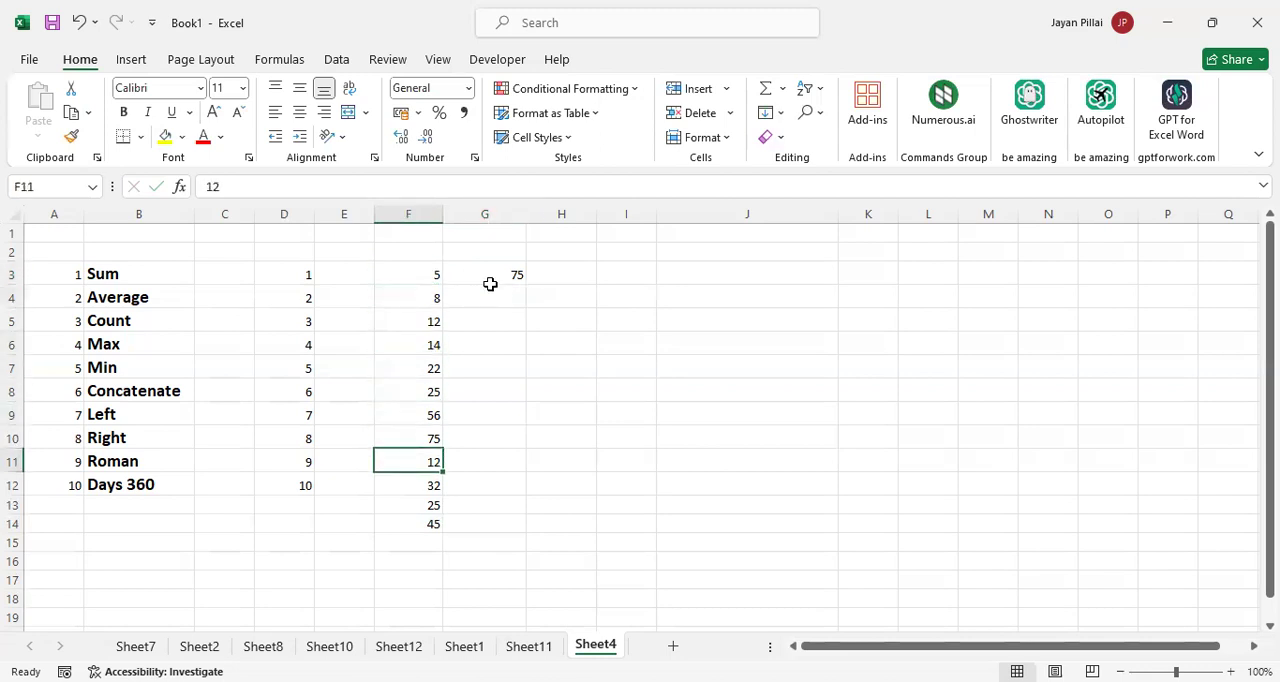
{"action": "left_click", "coordinate": [513, 274]}
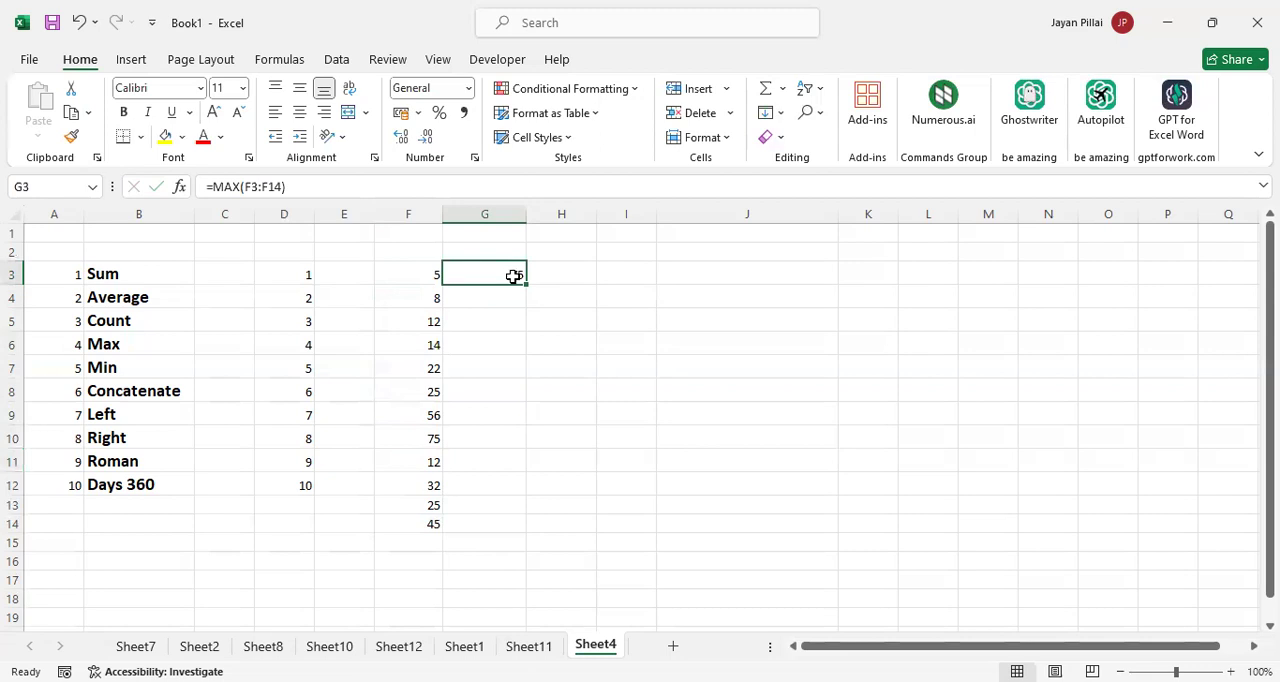
Find the maximum of F3:F14 with AutoSum's Max function, placing the formula in F15
{"action": "left_click", "coordinate": [782, 91]}
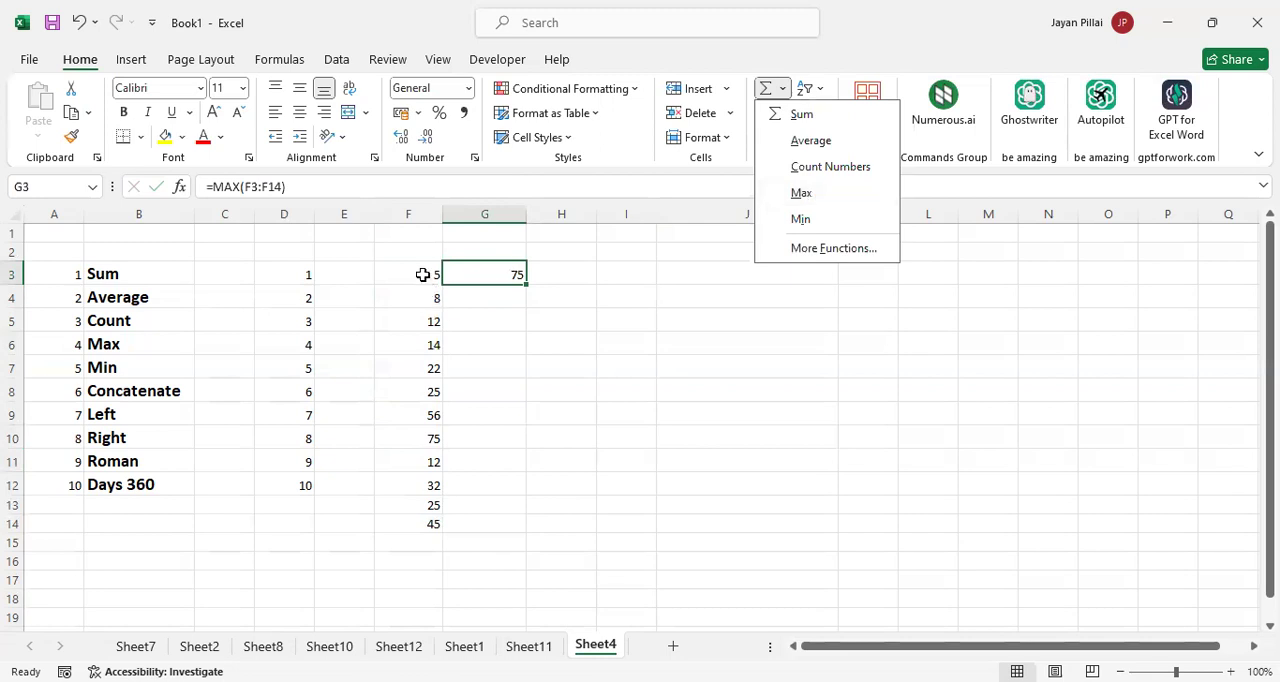
{"action": "left_click_drag", "start_coordinate": [423, 274], "coordinate": [437, 541]}
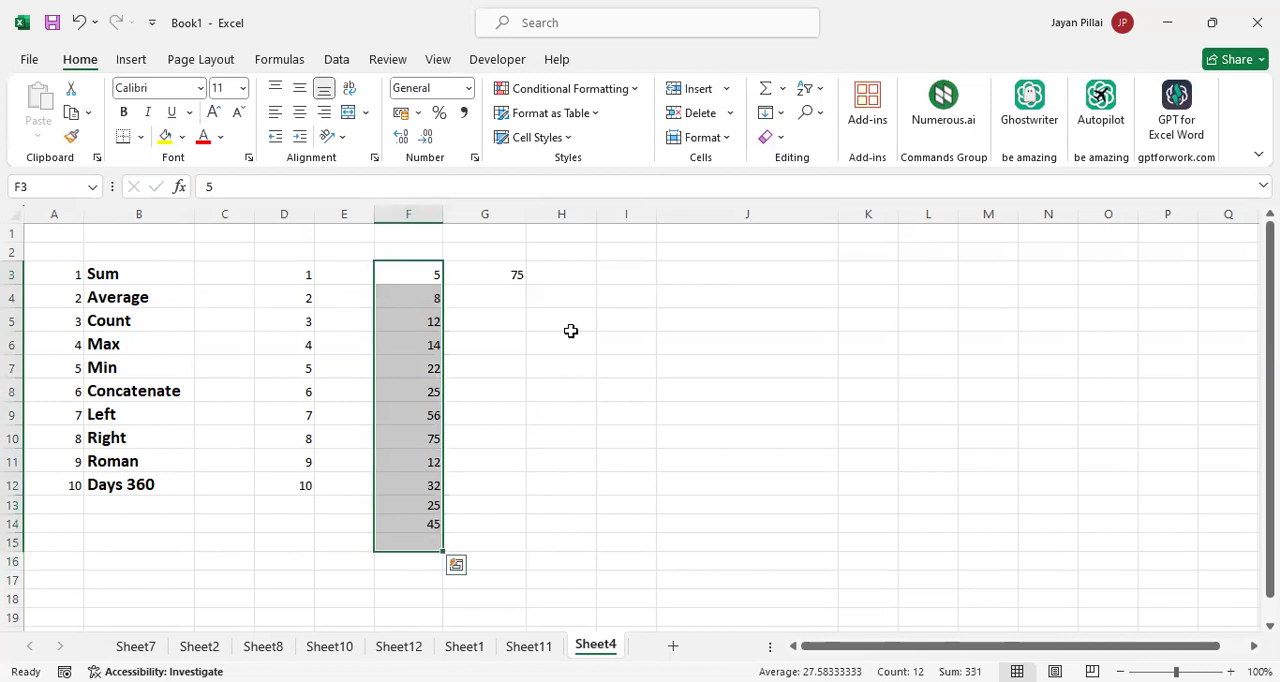
{"action": "left_click", "coordinate": [781, 94]}
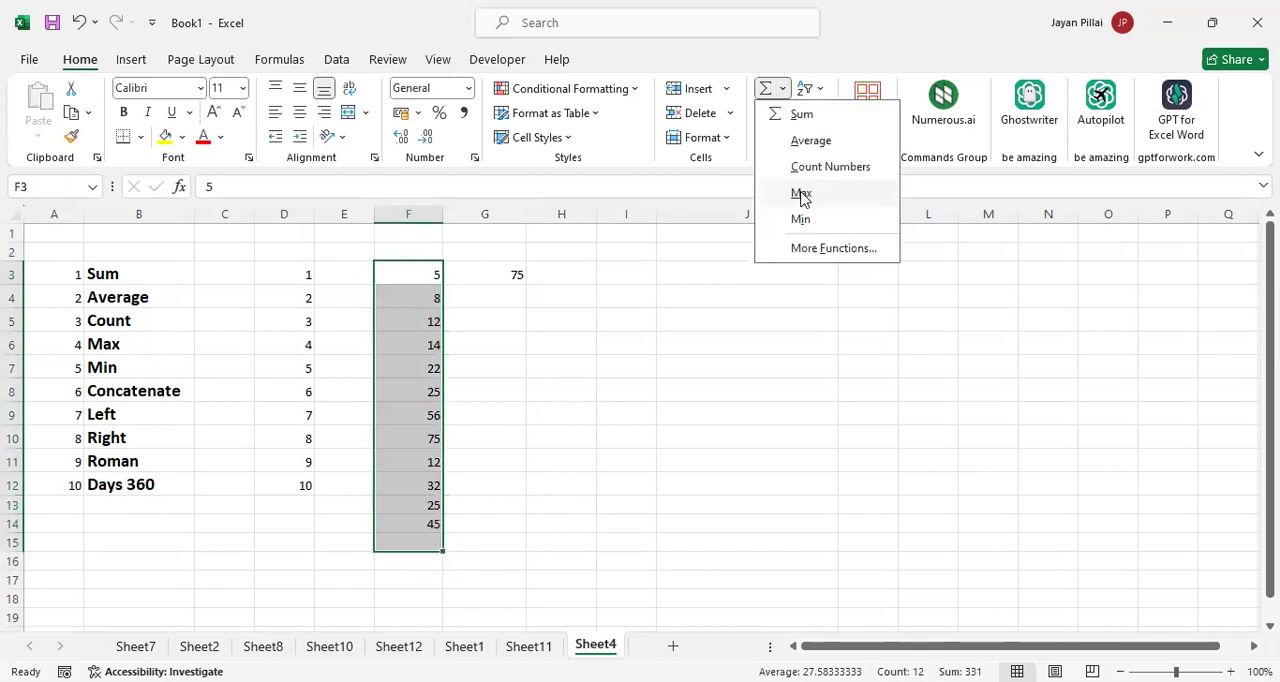
{"action": "left_click", "coordinate": [801, 195]}
{"action": "left_click", "coordinate": [501, 553]}
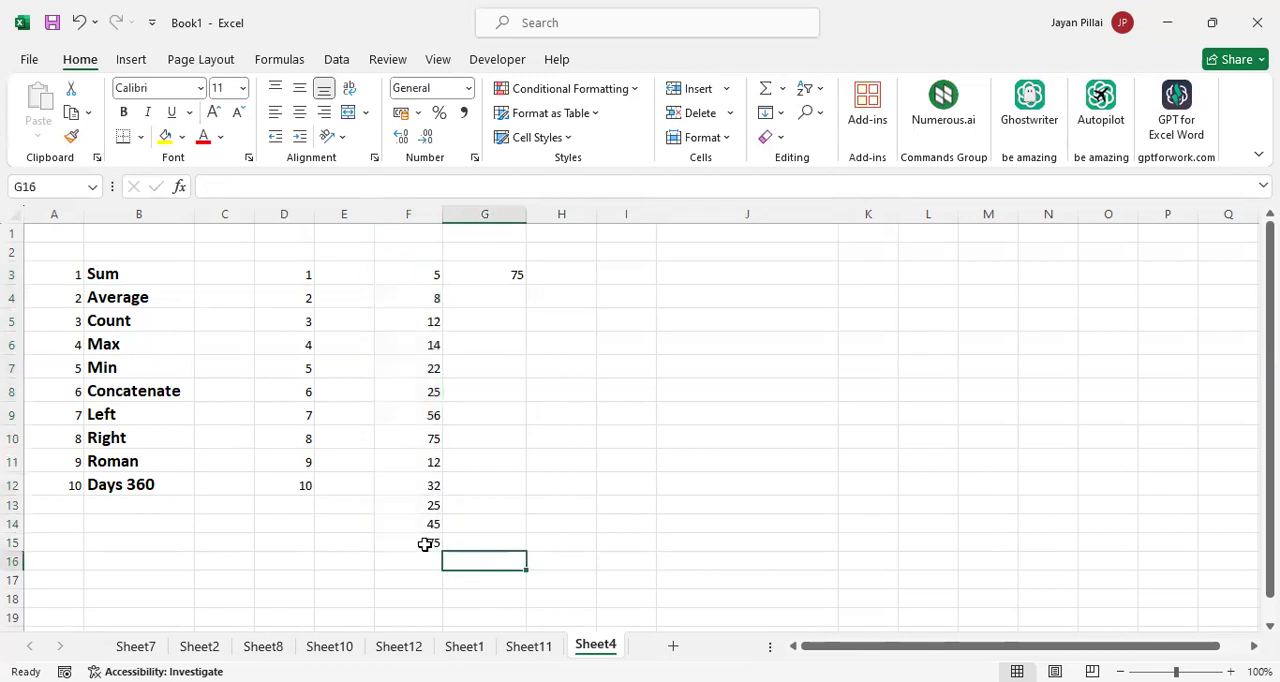
Clear the MAX formulas from F15 and G3, and enter a MIN formula over the column F numbers in G3
{"action": "left_click", "coordinate": [423, 543]}
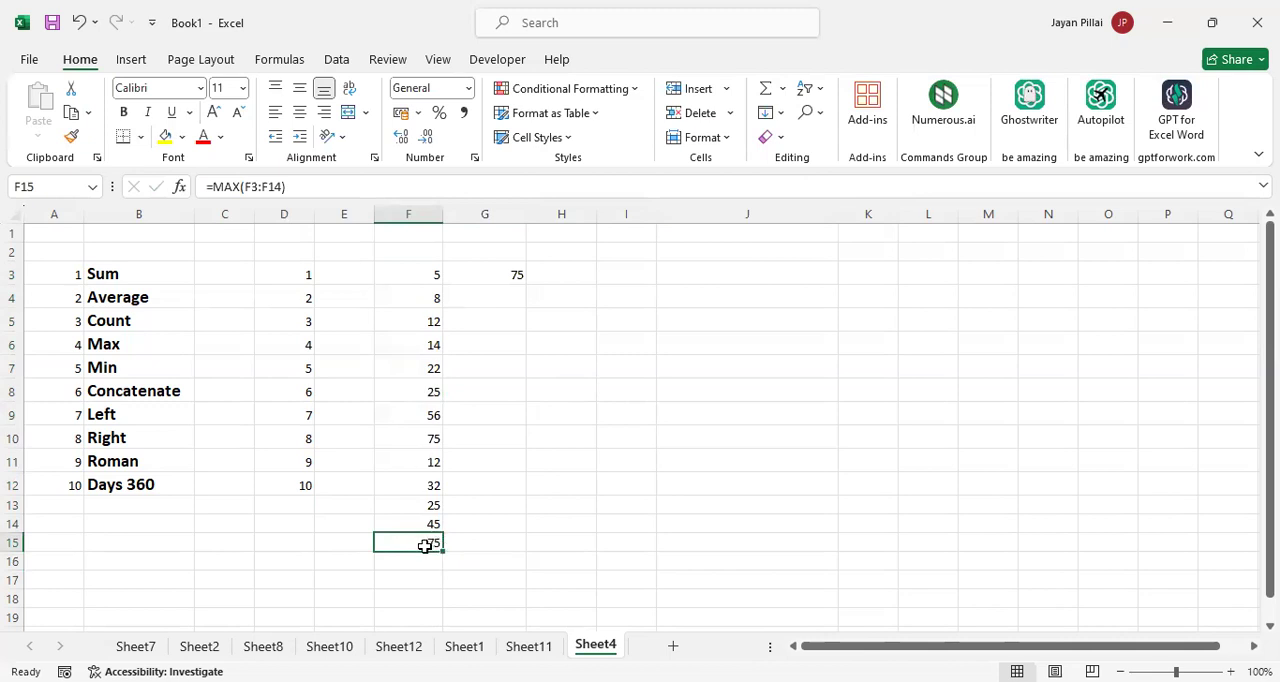
{"action": "left_click_drag", "start_coordinate": [425, 545], "coordinate": [504, 275]}
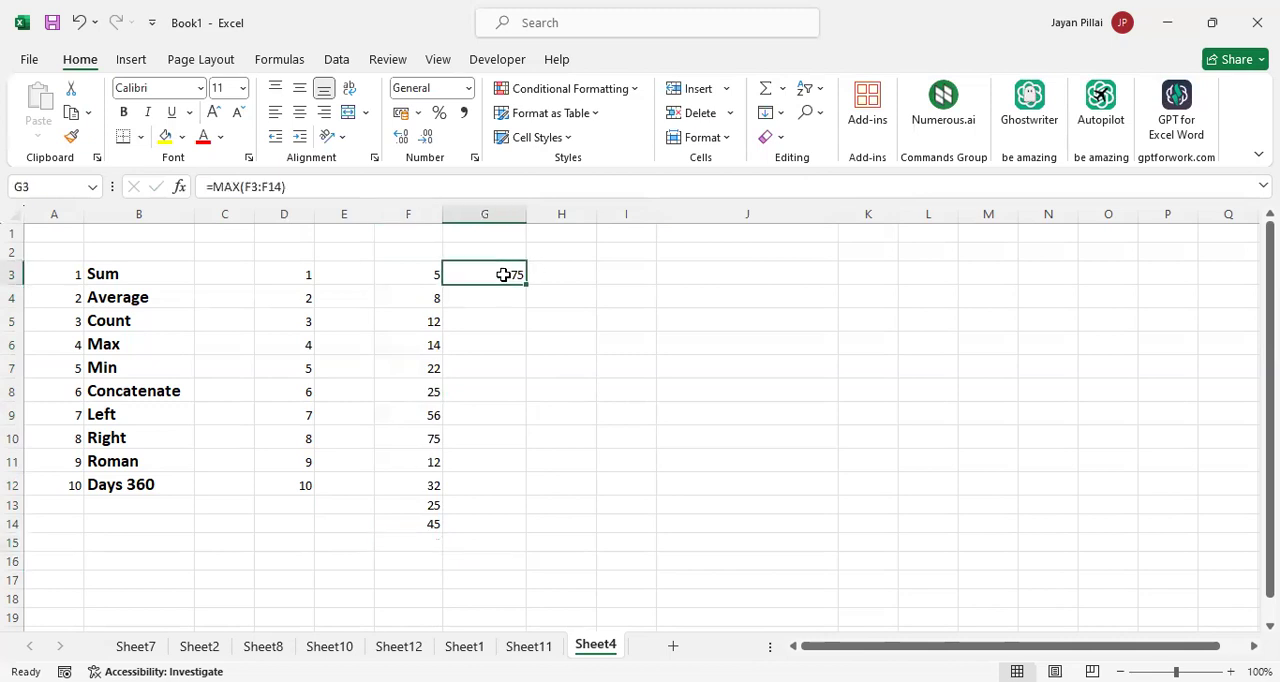
{"action": "key", "text": "Delete"}
{"action": "type", "text": "="}
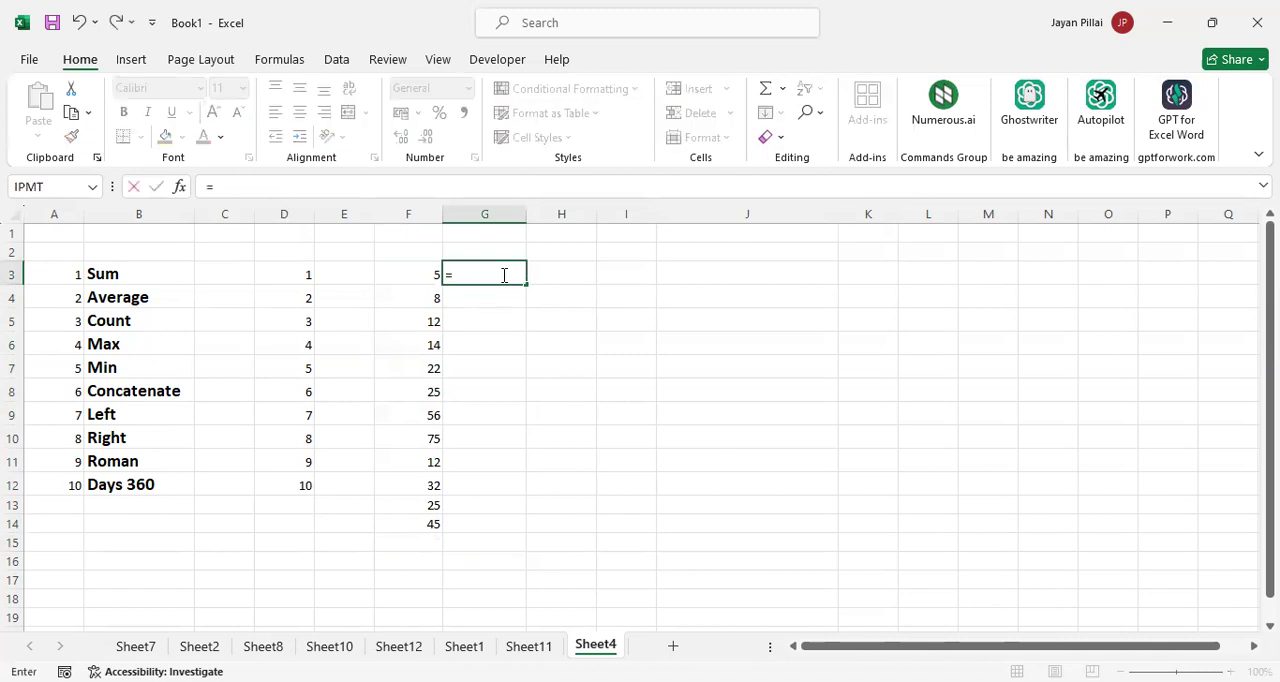
{"action": "type", "text": "min"}
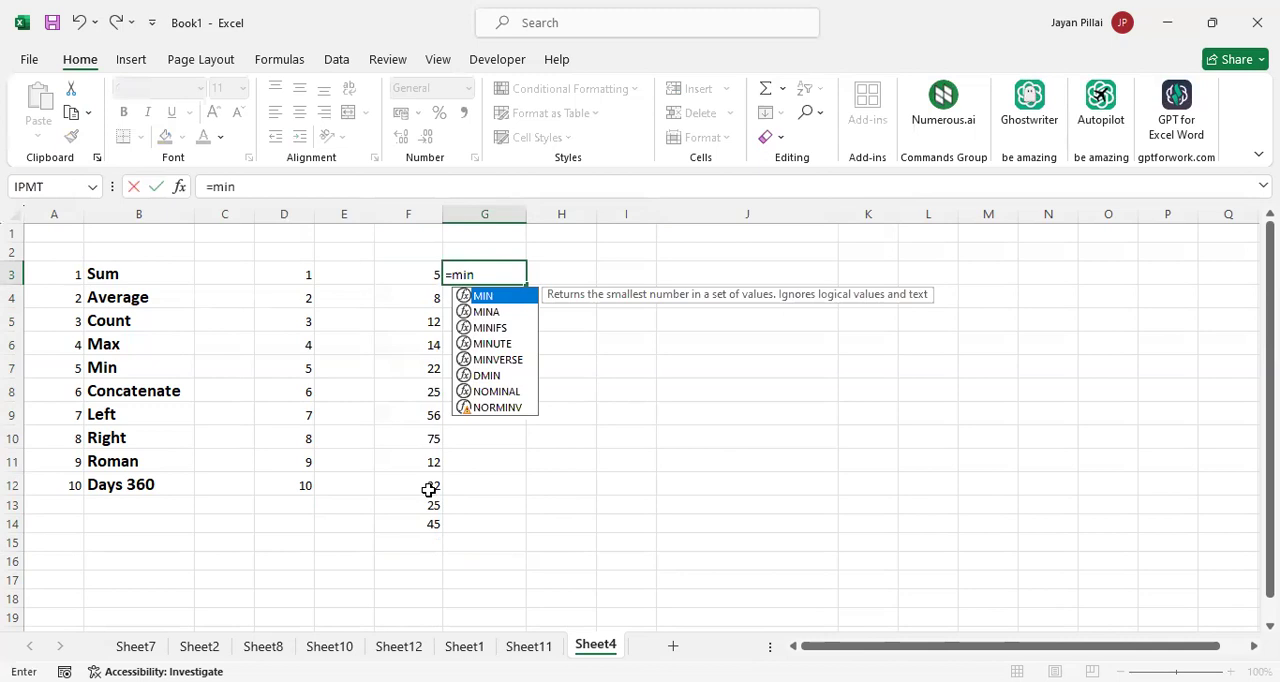
{"action": "key", "text": "Return"}
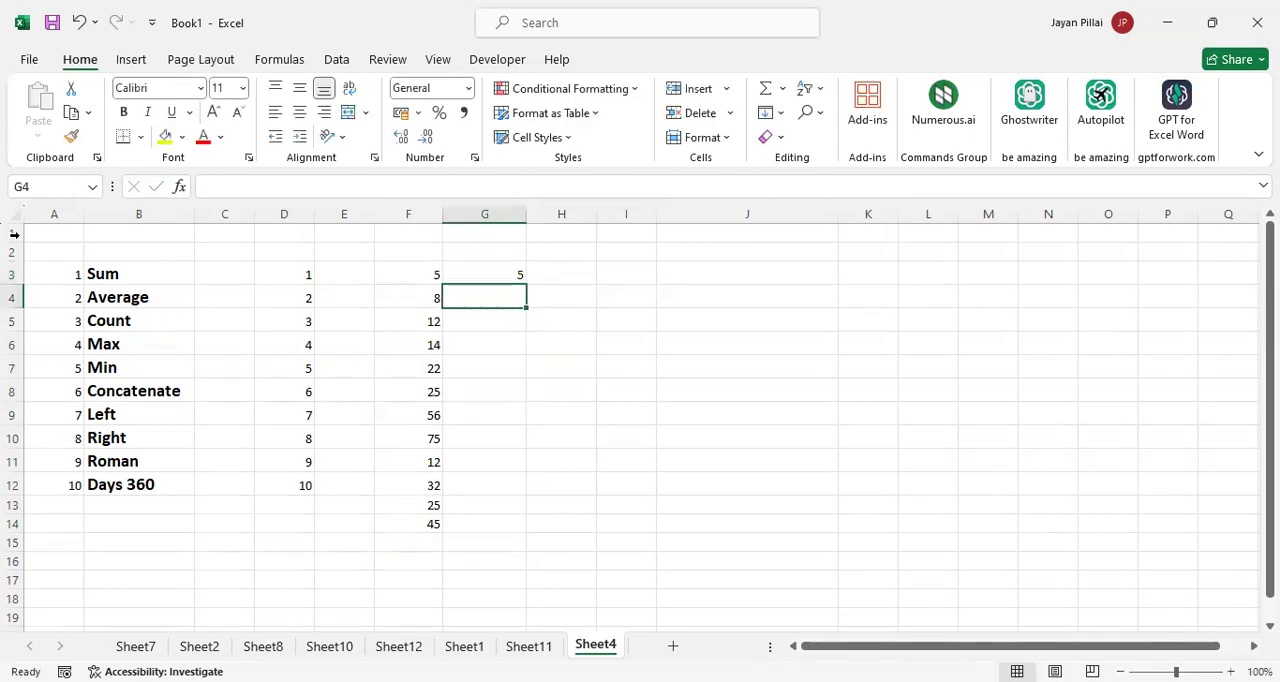
Check the MIN formula in G3 and the Concatenate entry in the function list, and clear the formula from G3
{"action": "left_click", "coordinate": [507, 276]}
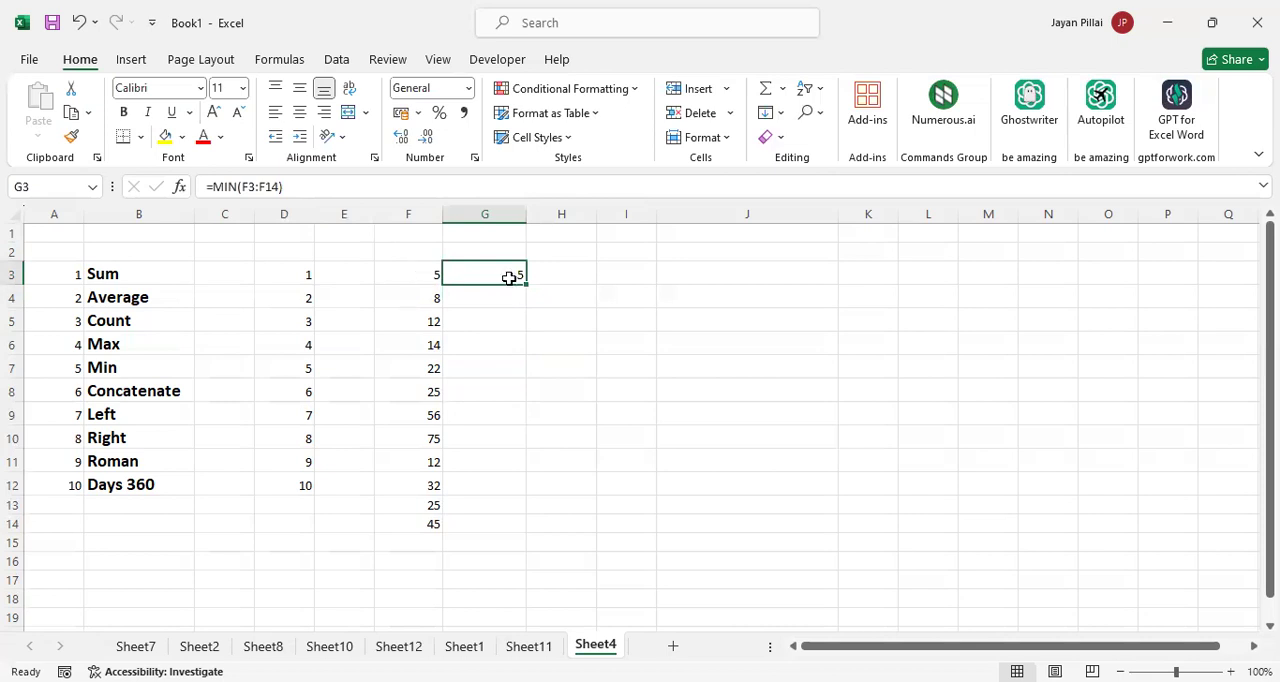
{"action": "left_click", "coordinate": [158, 390]}
{"action": "left_click", "coordinate": [505, 276]}
{"action": "key", "text": "Delete"}
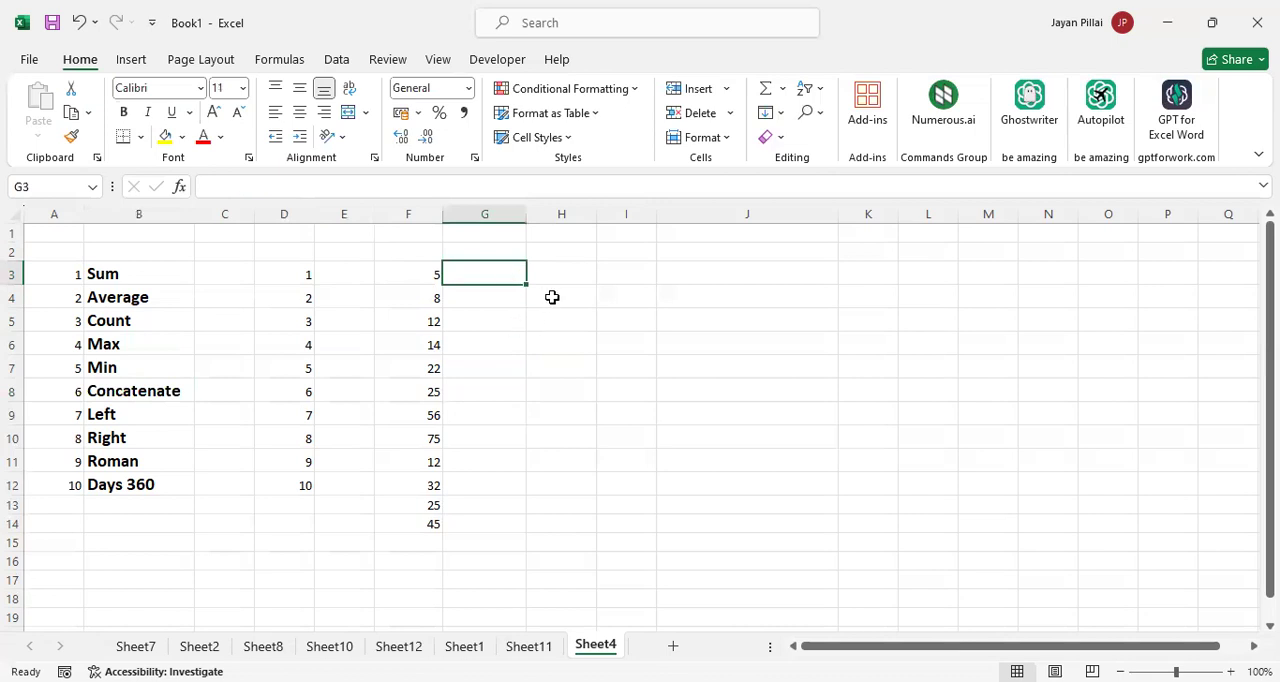
Enter the sample words "I am", "very" and "tired" in cells H4, I4 and J4
{"action": "left_click", "coordinate": [552, 297]}
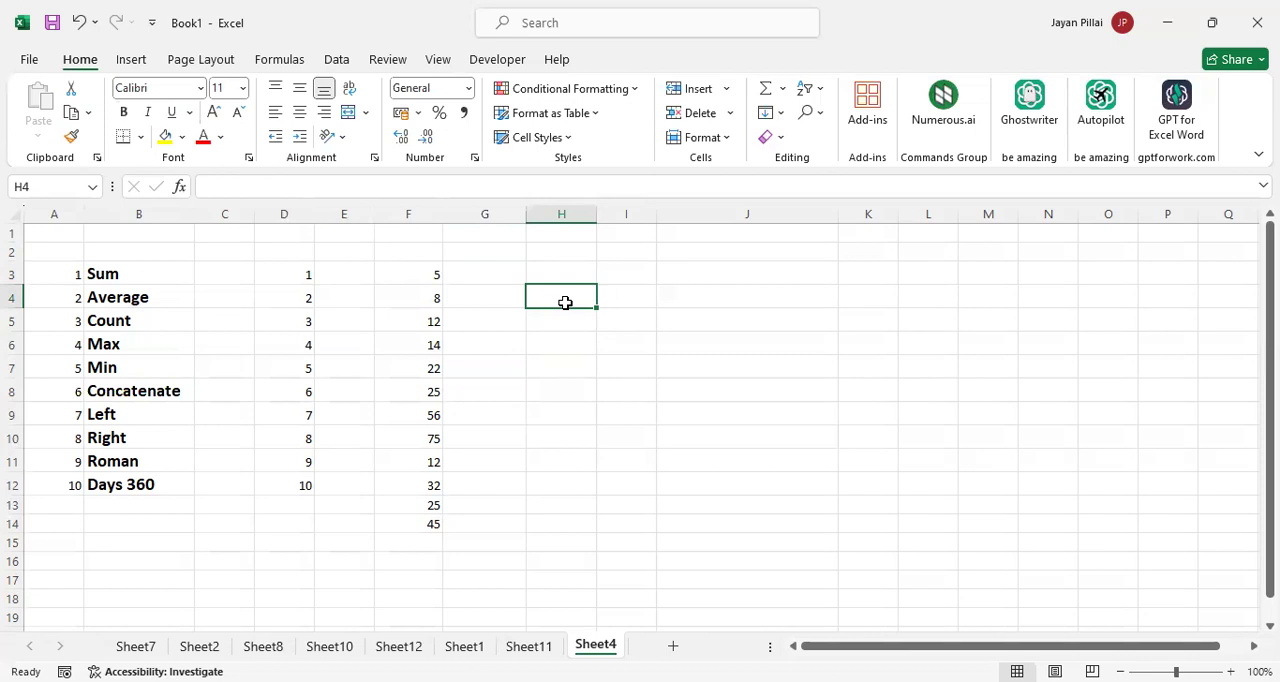
{"action": "type", "text": "I"}
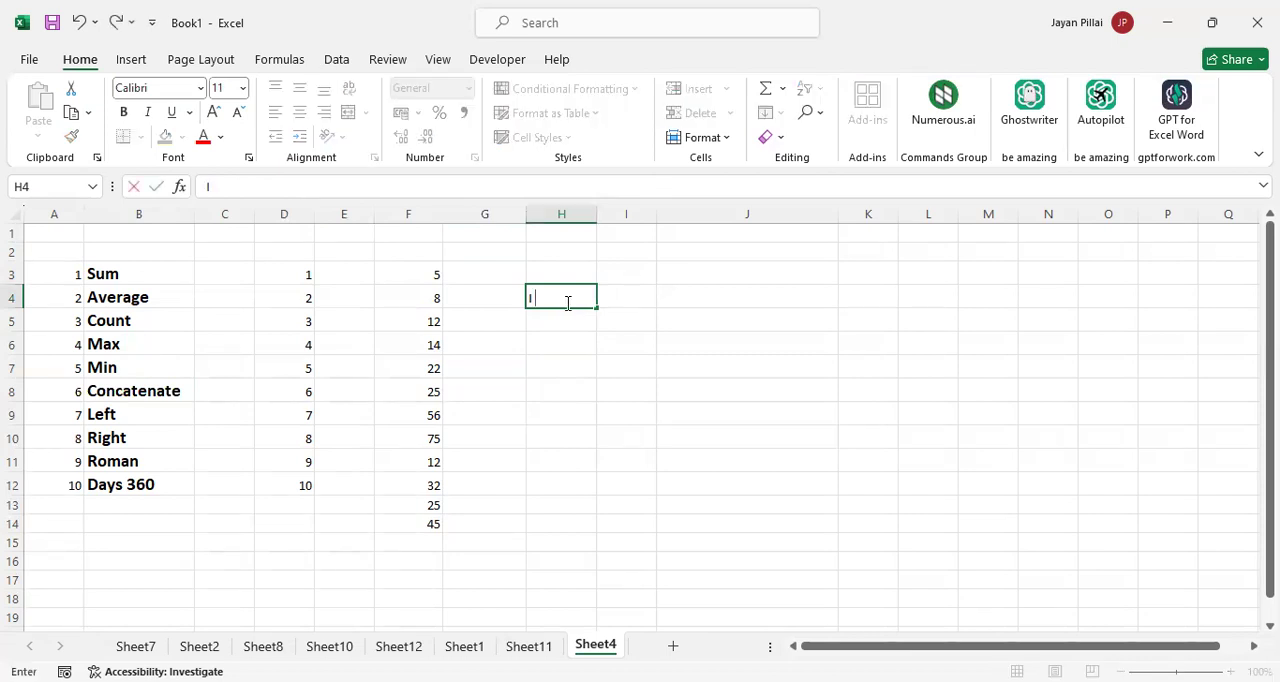
{"action": "type", "text": " am"}
{"action": "key", "text": "Tab"}
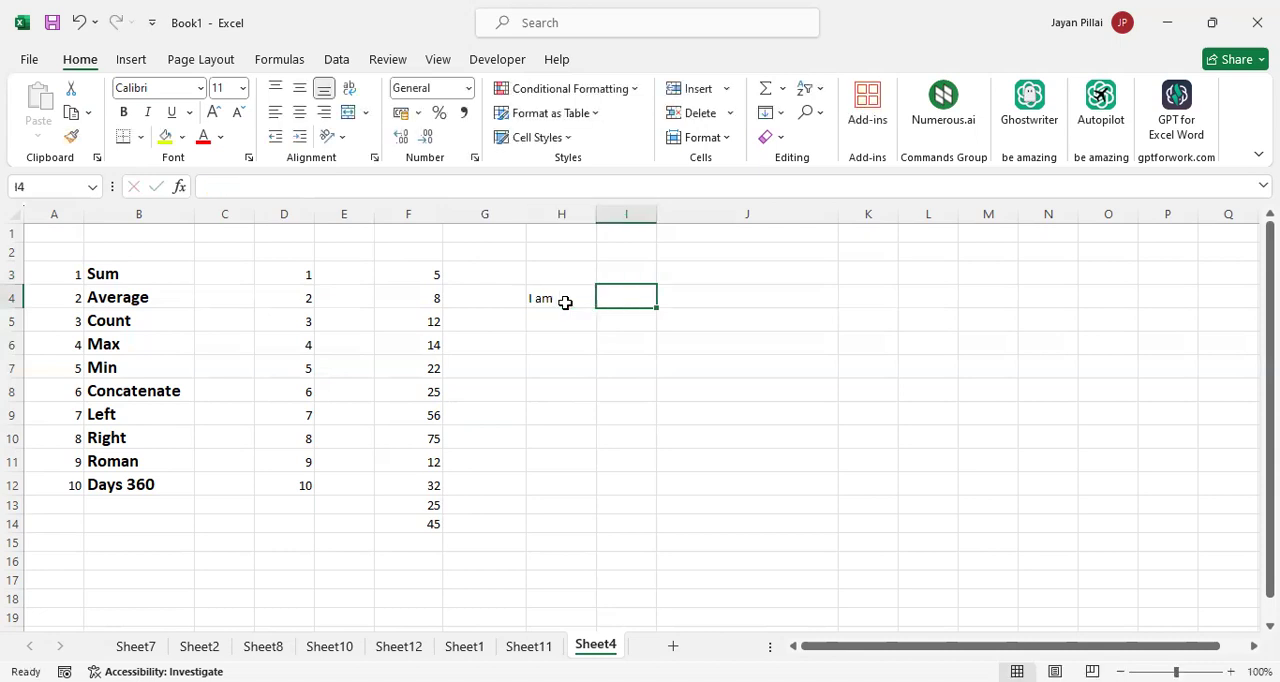
{"action": "type", "text": "very"}
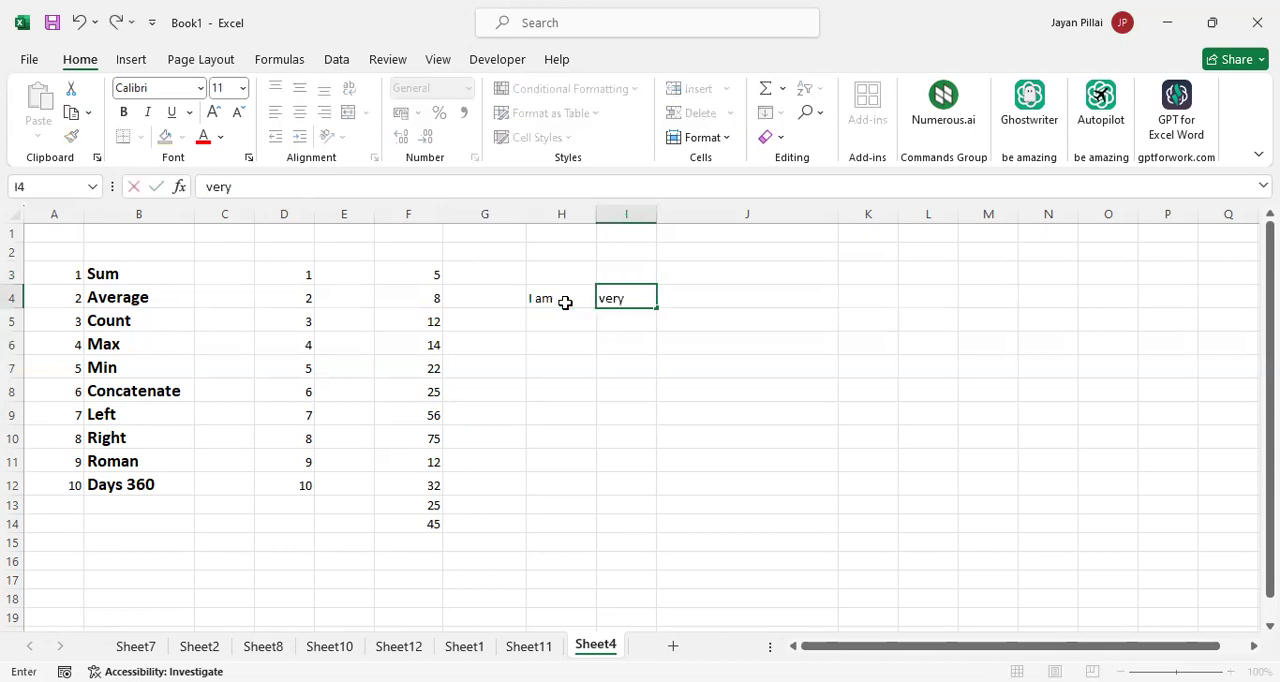
{"action": "key", "text": "Tab"}
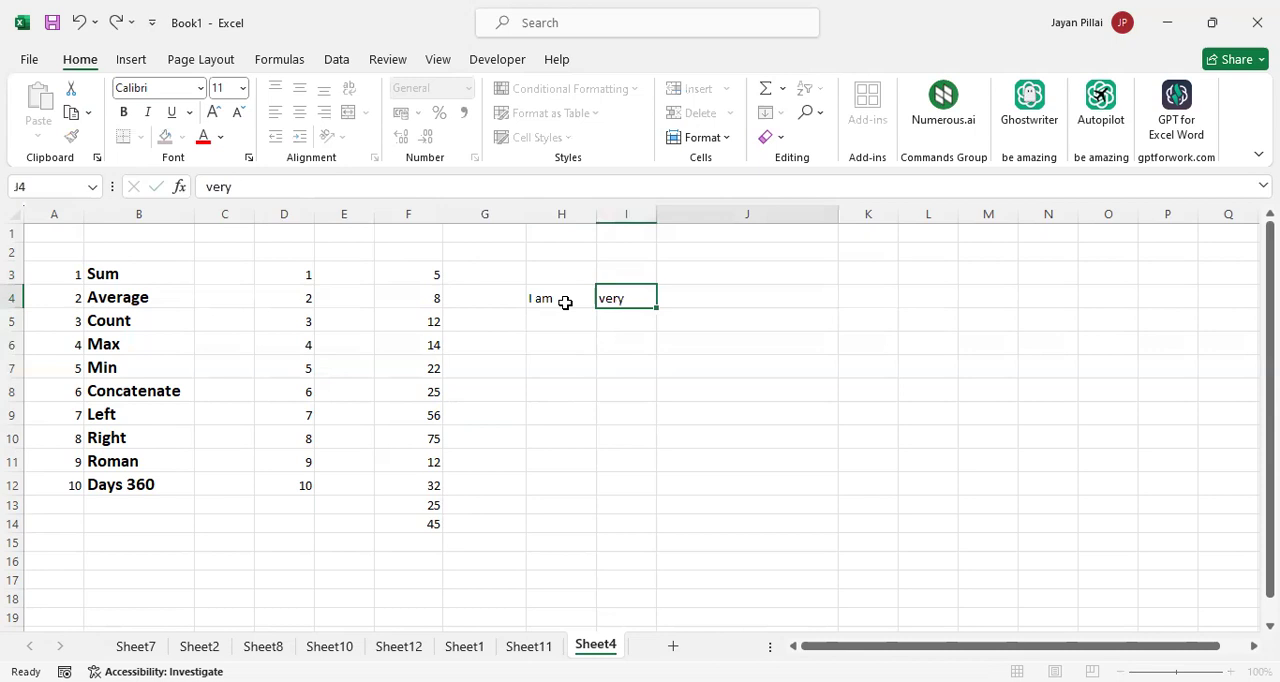
{"action": "type", "text": "tir"}
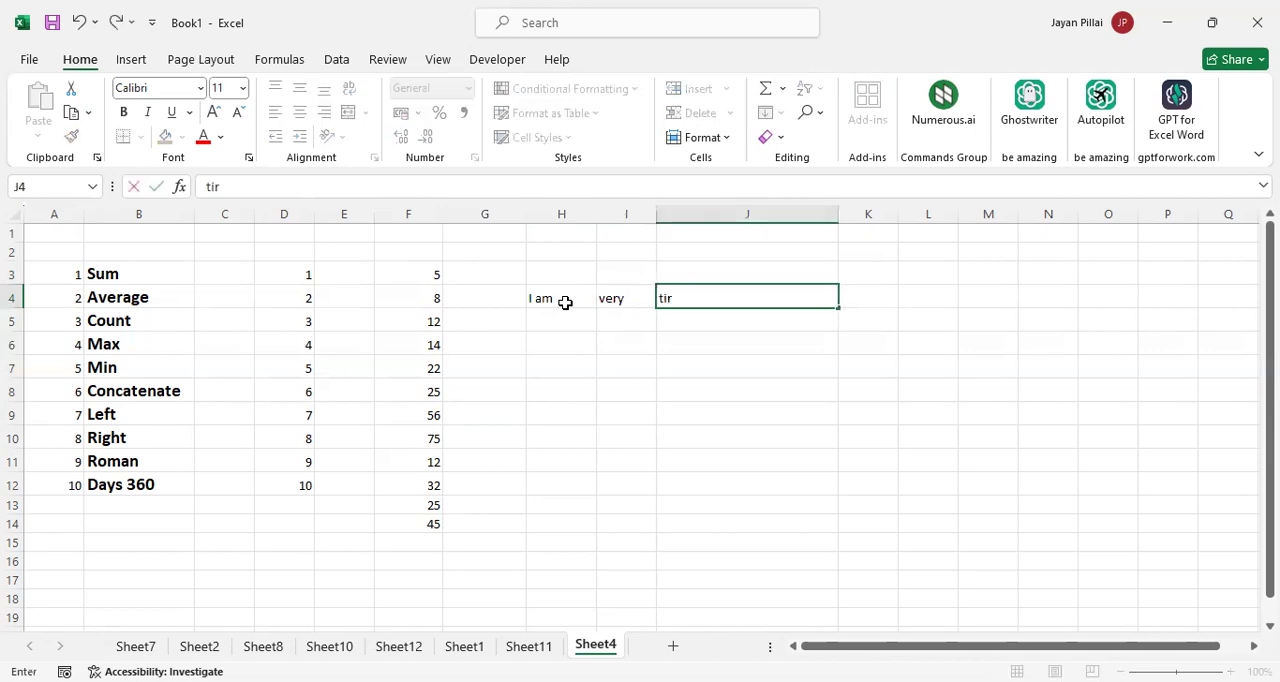
{"action": "type", "text": "ed"}
{"action": "key", "text": "Tab"}
{"action": "key", "text": "Tab"}
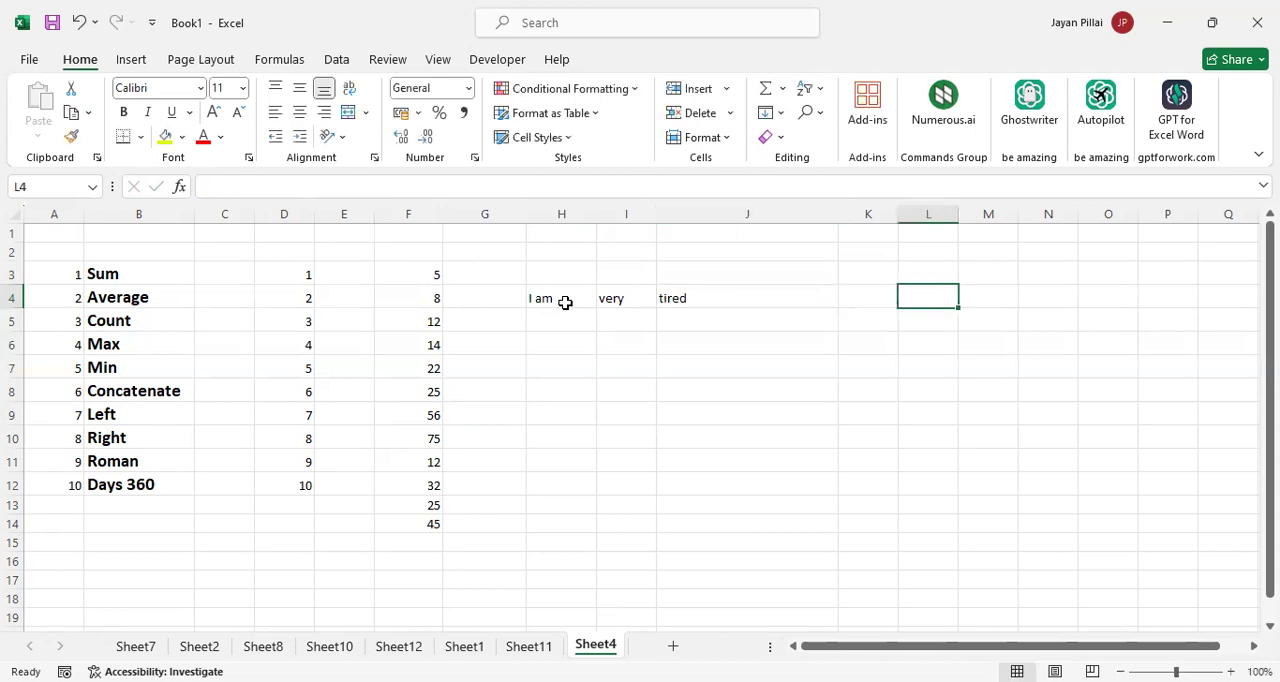
Enter =CONCATENATE(H4:J4) in K4 to join the three words, and fit column K's width to its contents
{"action": "left_click", "coordinate": [776, 298]}
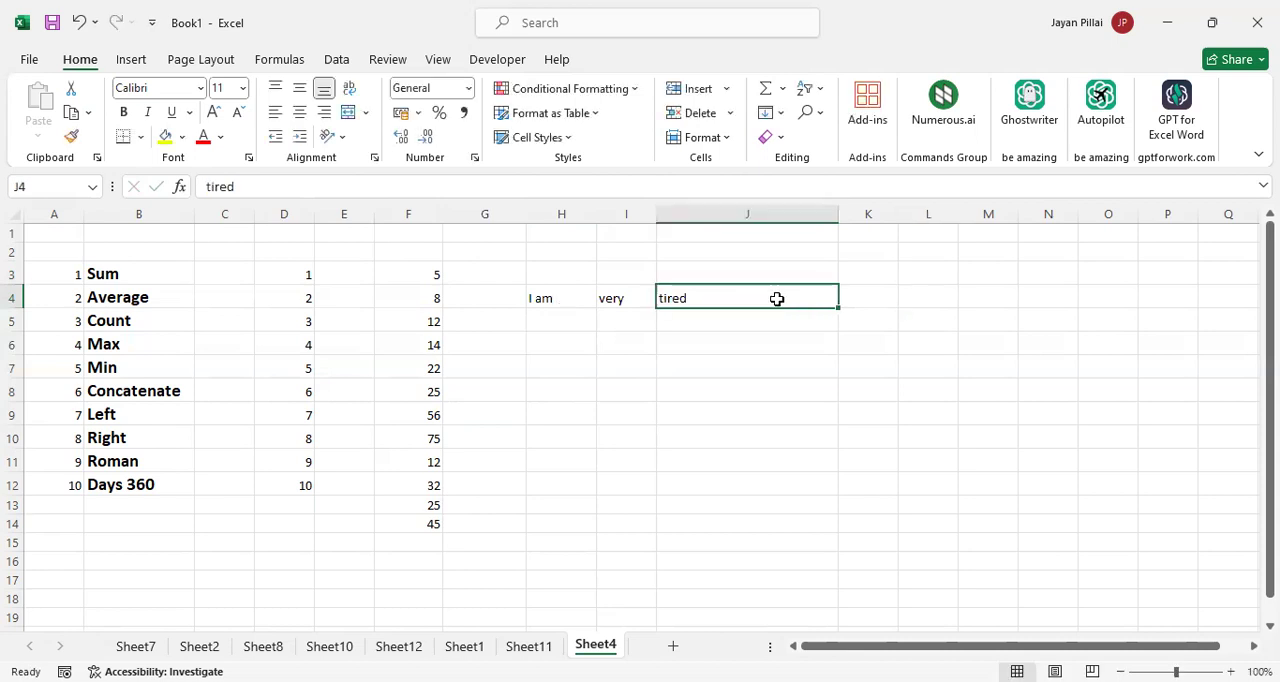
{"action": "left_click", "coordinate": [861, 299]}
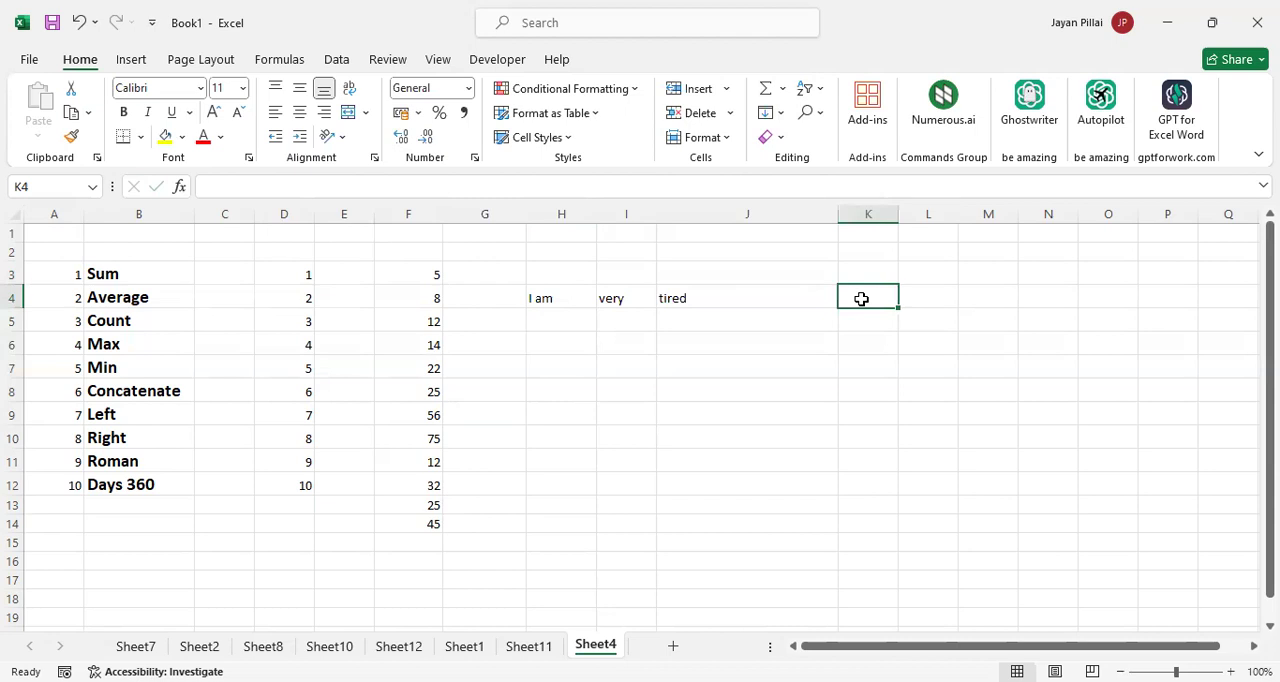
{"action": "type", "text": "="}
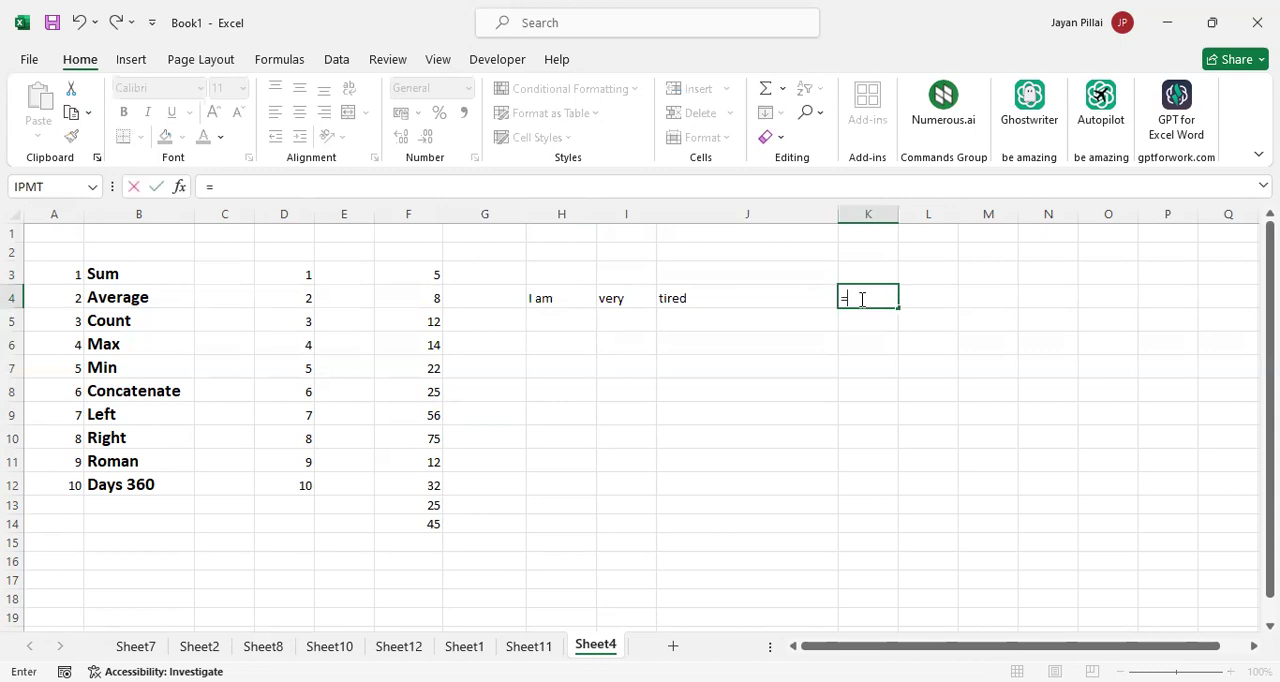
{"action": "type", "text": "con"}
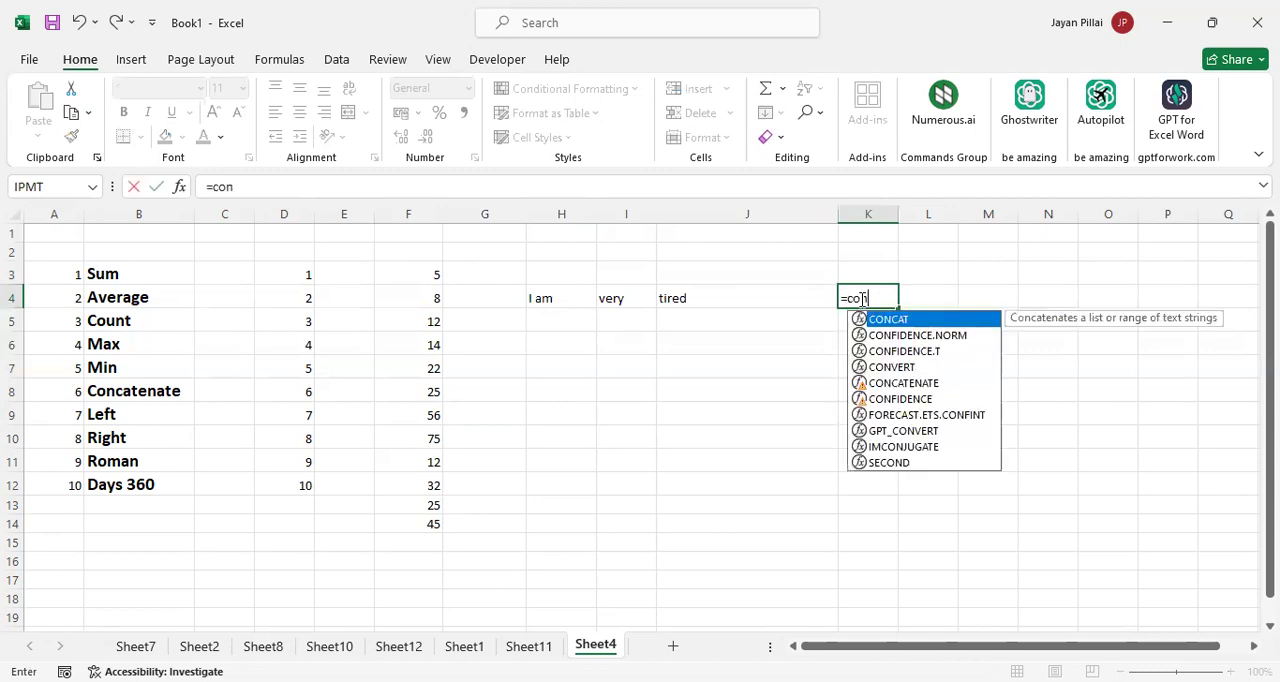
{"action": "left_click", "coordinate": [938, 385]}
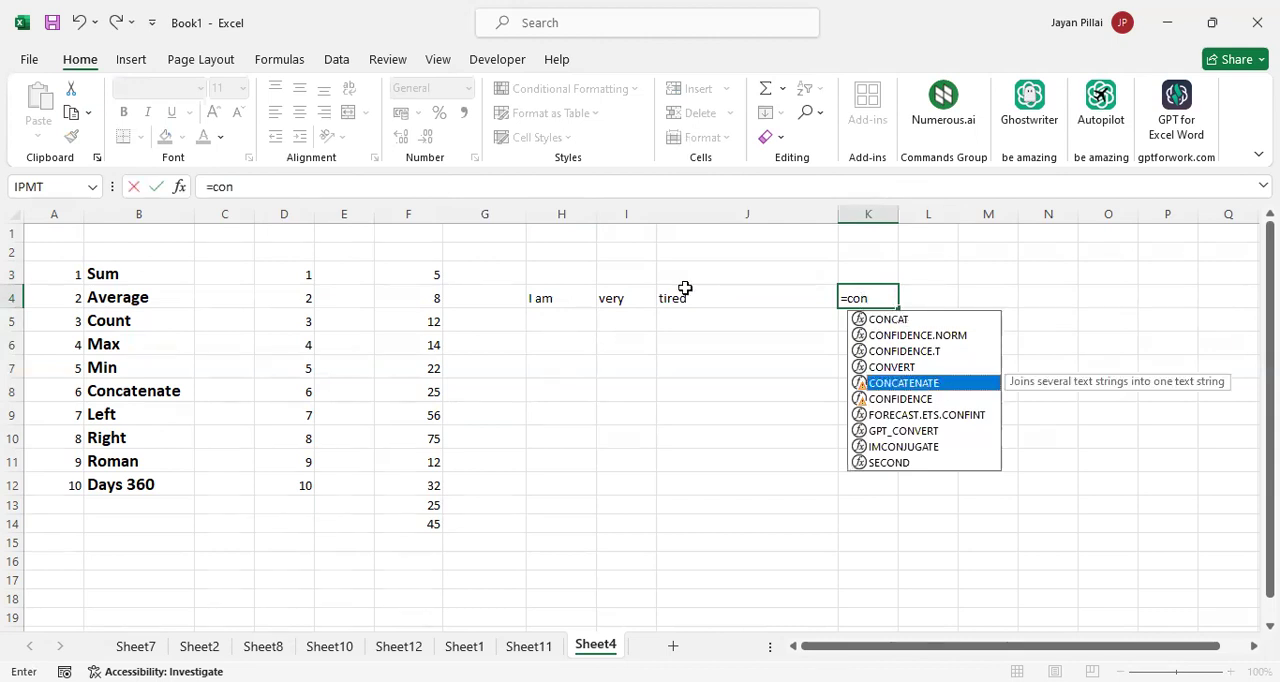
{"action": "key", "text": "Tab"}
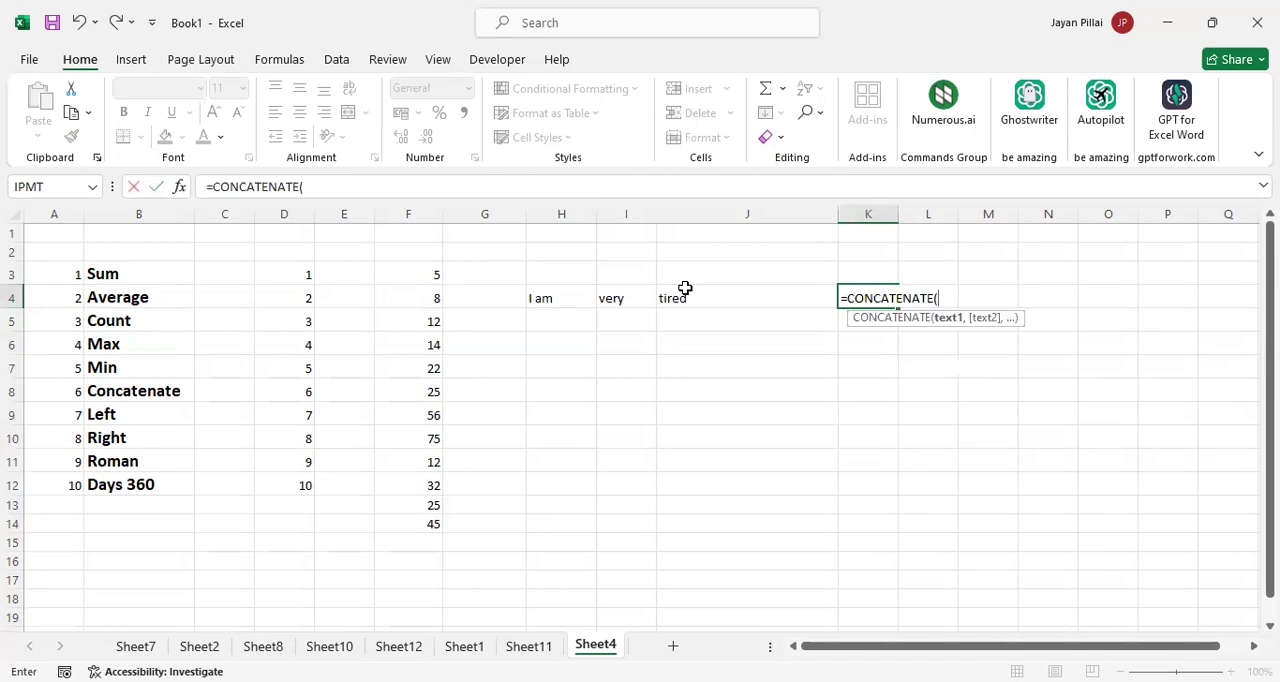
{"action": "left_click", "coordinate": [558, 292]}
{"action": "key", "text": "Return"}
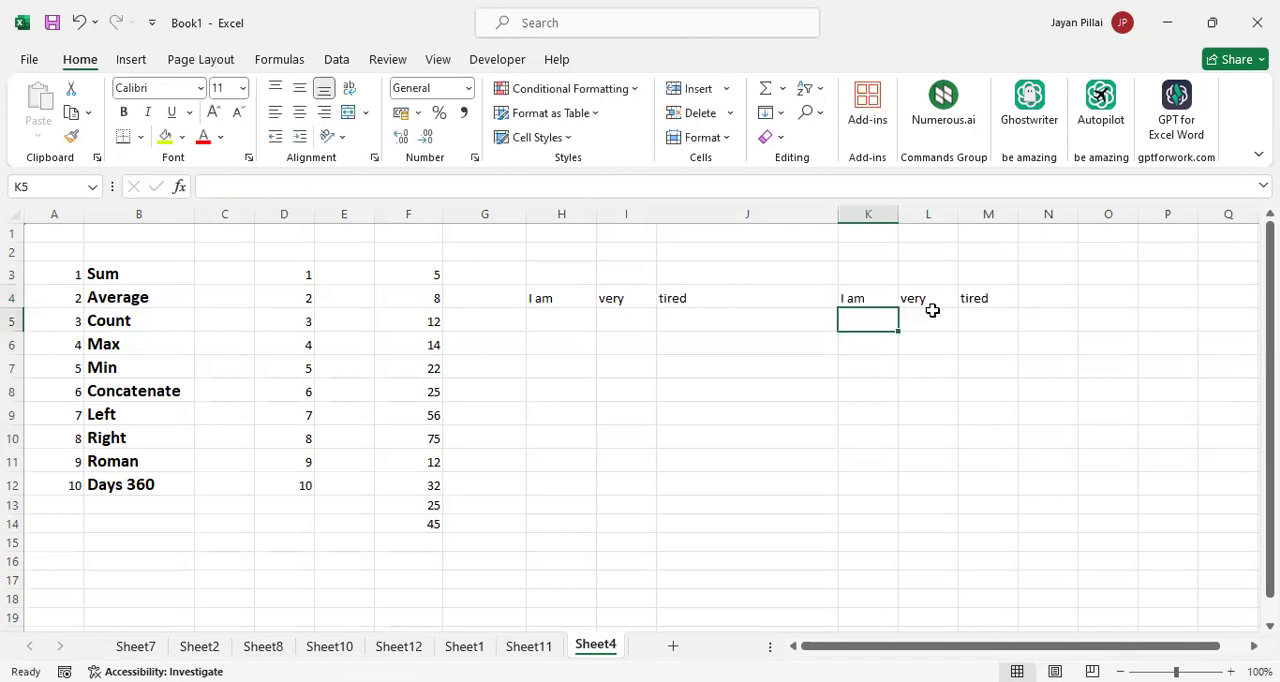
{"action": "left_click", "coordinate": [878, 292]}
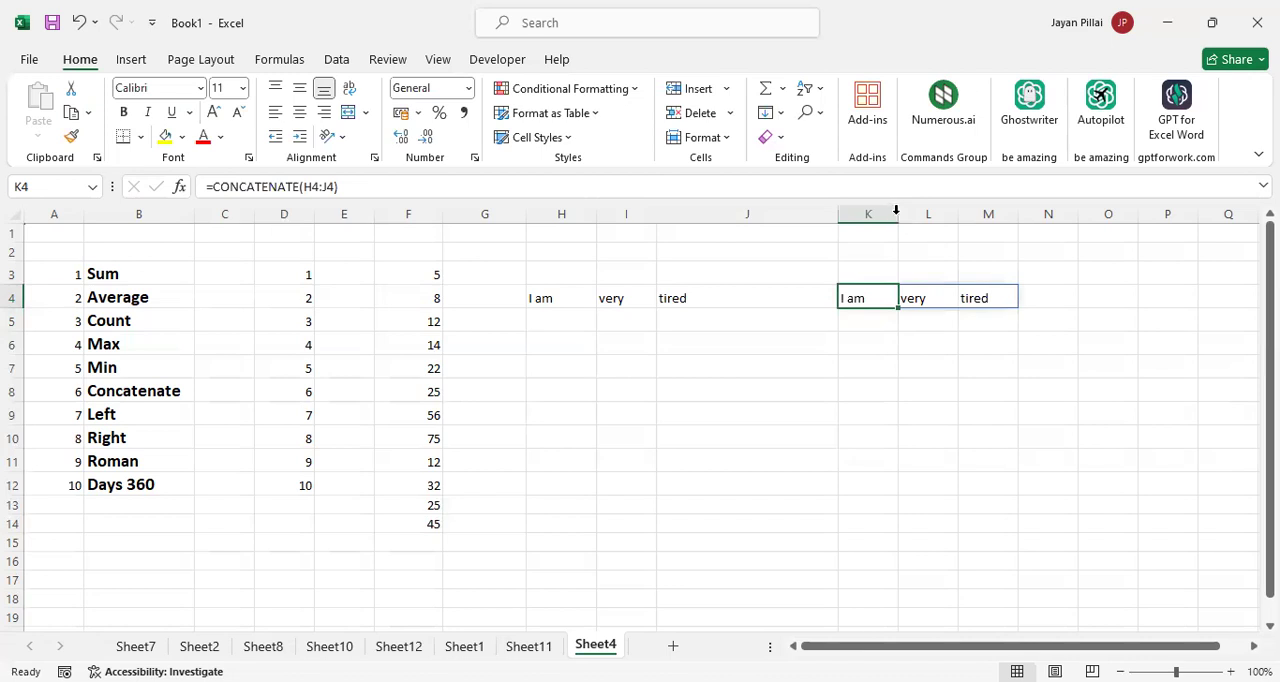
{"action": "left_click", "coordinate": [951, 363]}
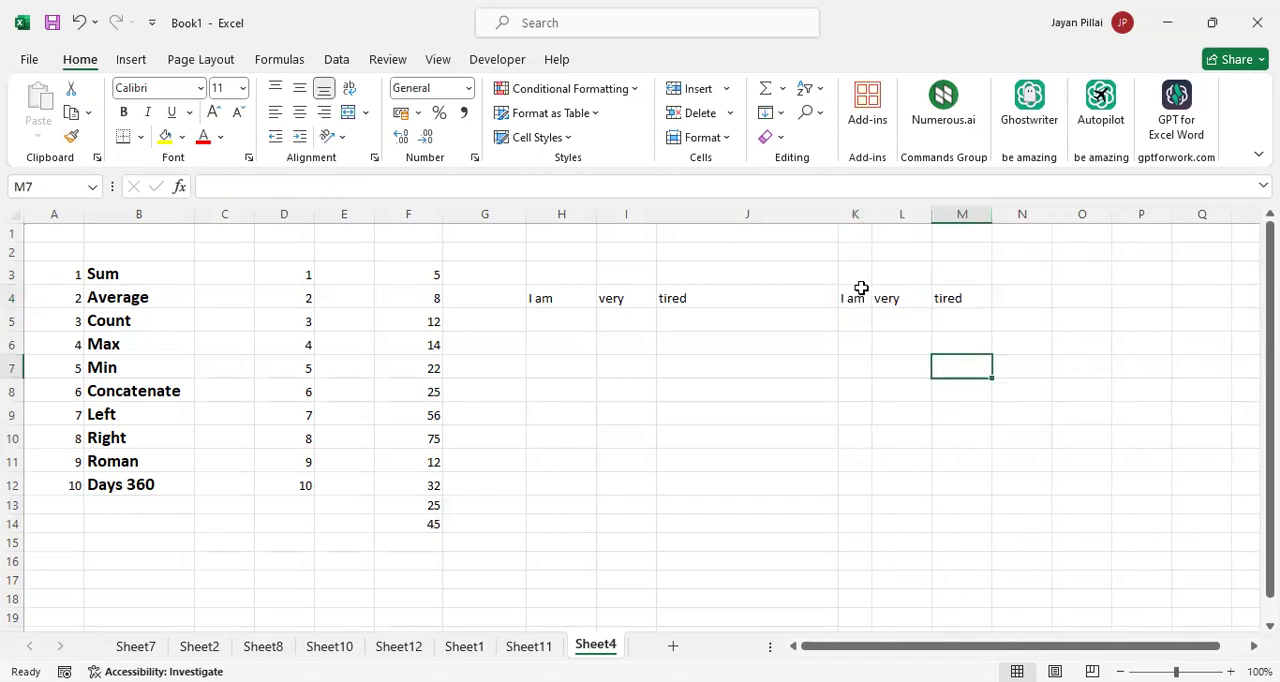
Clear the CONCATENATE formula and its output from K4:M4
{"action": "left_click", "coordinate": [858, 299]}
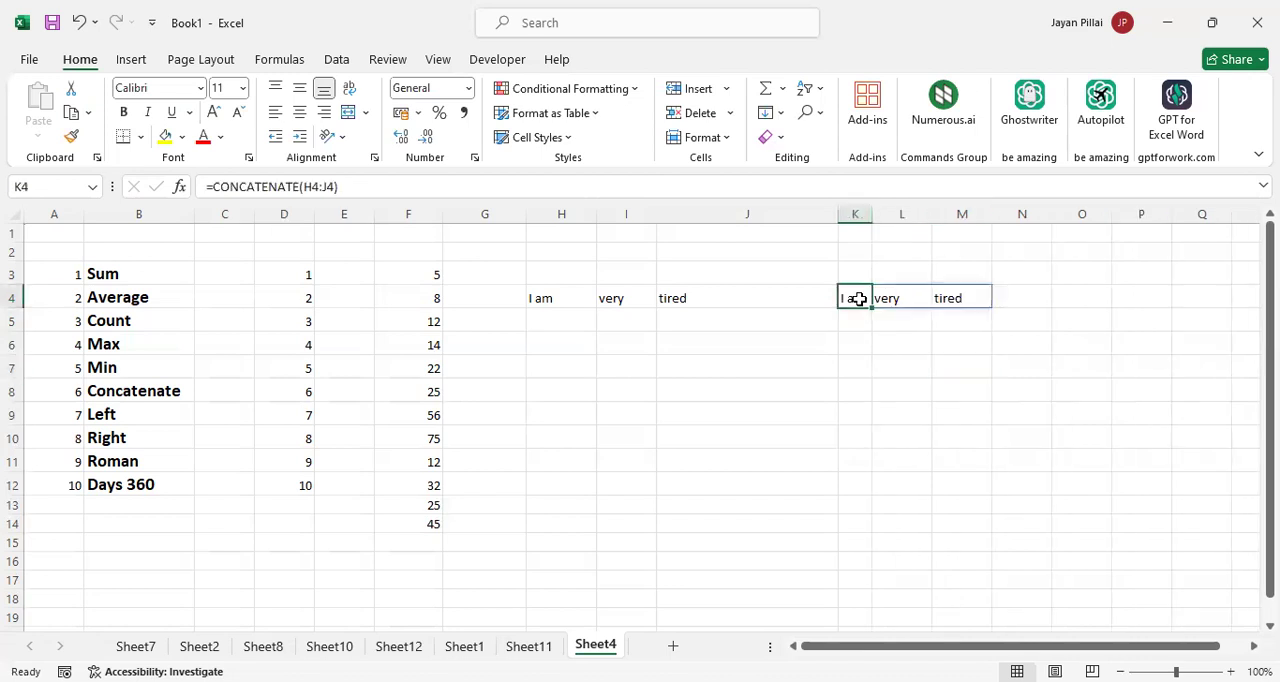
{"action": "key", "text": "shift+Right"}
{"action": "key", "text": "shift+Right"}
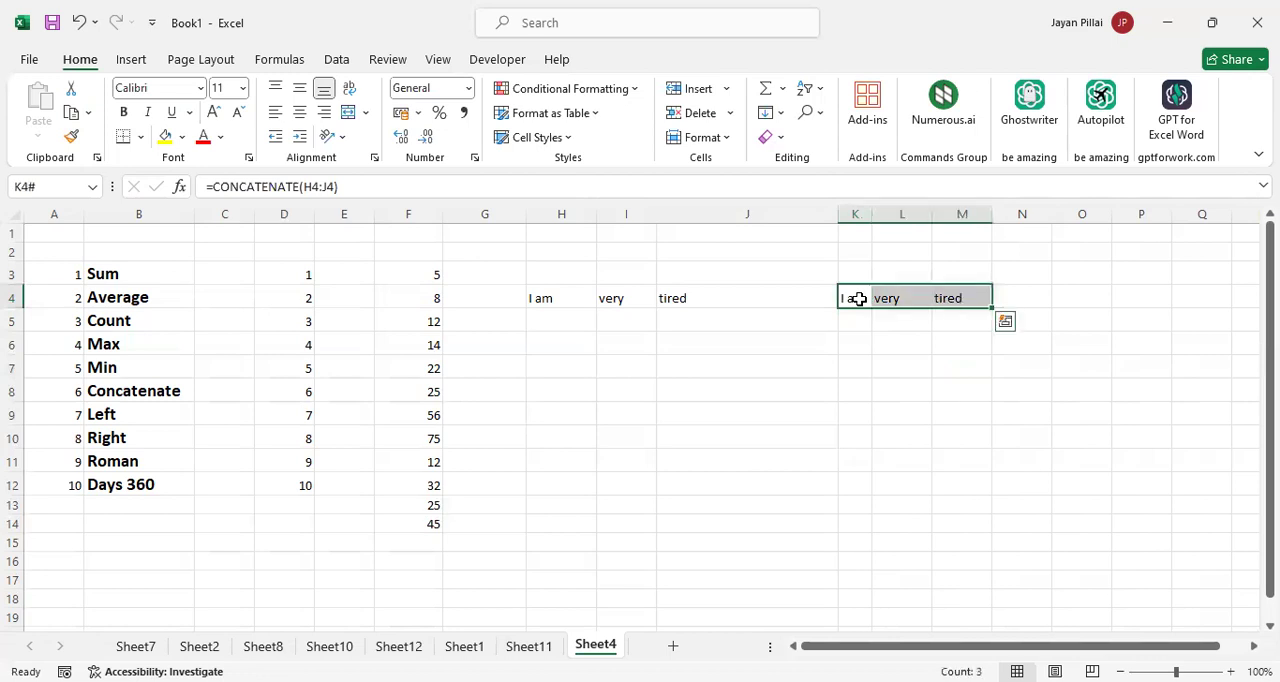
{"action": "key", "text": "Delete"}
Try to join only the first two words by entering =CONCATENATE(H4:I4) in J5
{"action": "left_click", "coordinate": [720, 318]}
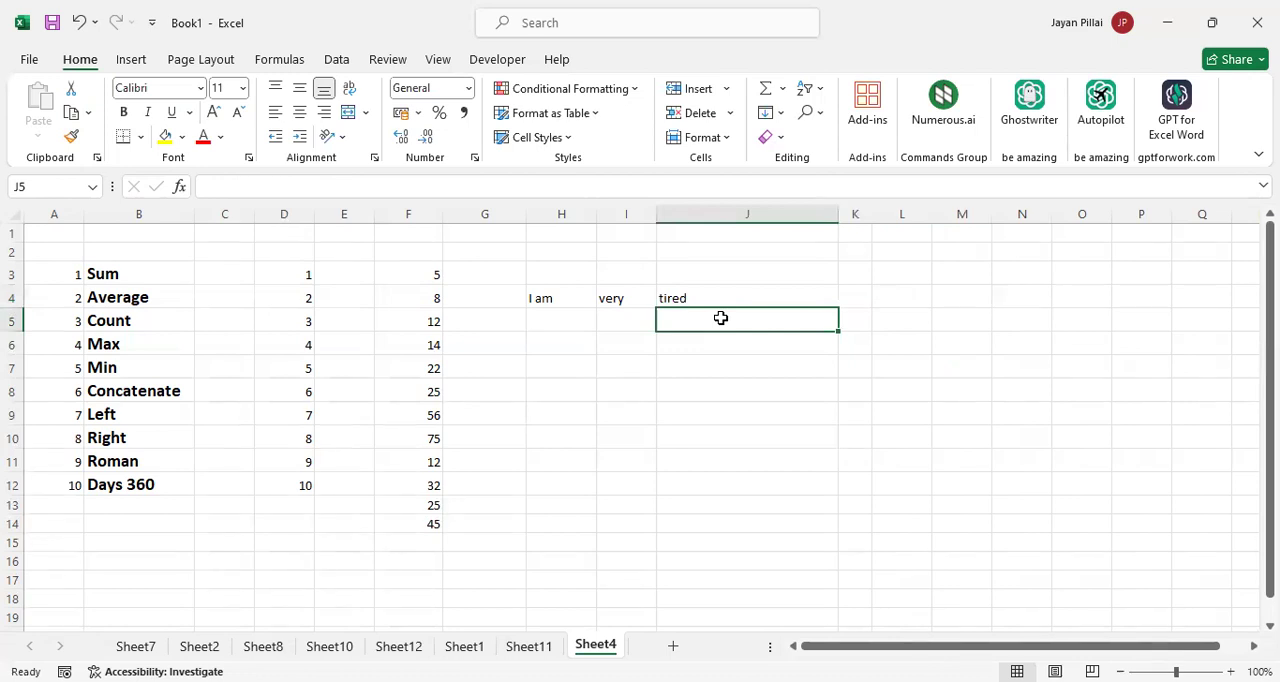
{"action": "type", "text": "="}
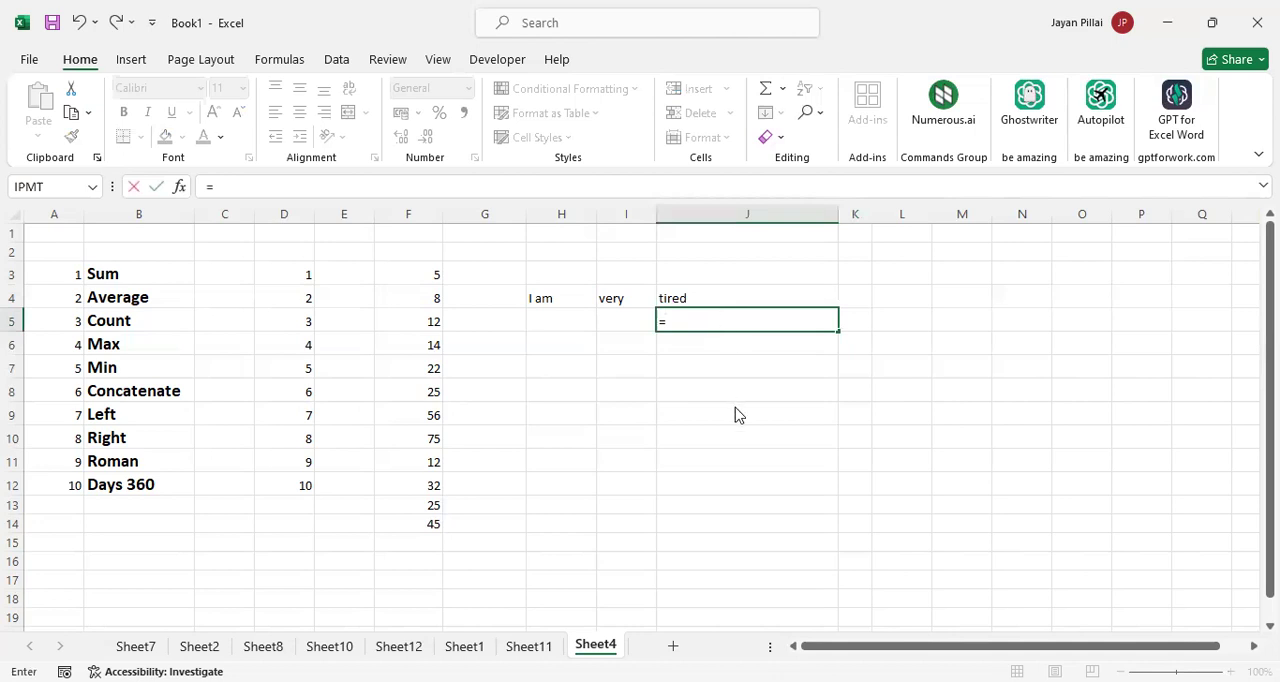
{"action": "type", "text": "con"}
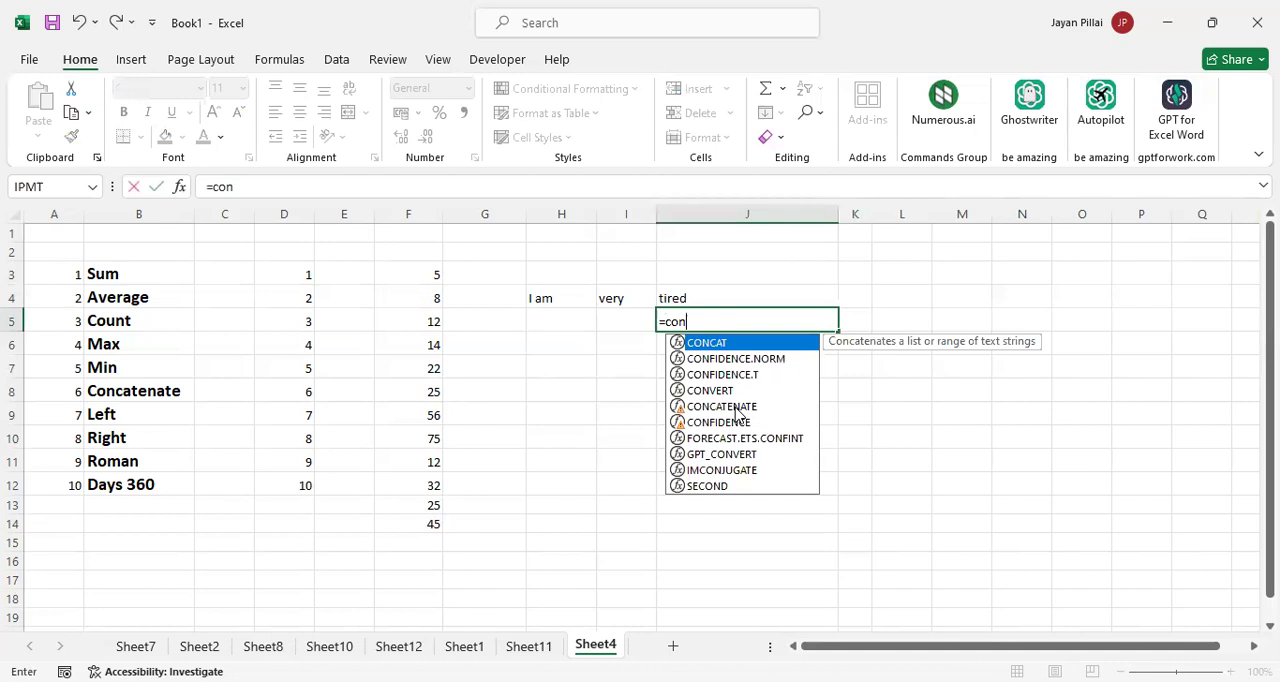
{"action": "key", "text": "Down"}
{"action": "key", "text": "Down"}
{"action": "key", "text": "Down"}
{"action": "key", "text": "Down"}
{"action": "key", "text": "Tab"}
{"action": "left_click", "coordinate": [556, 308]}
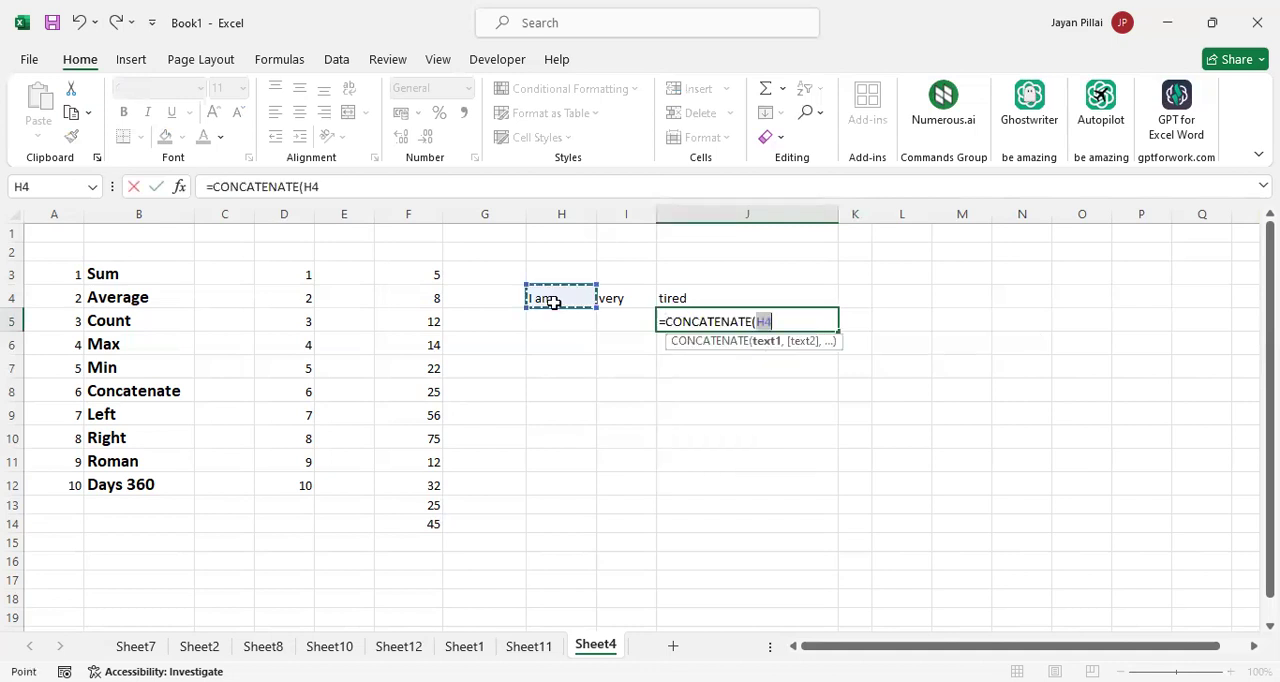
{"action": "key", "text": "shift+Right"}
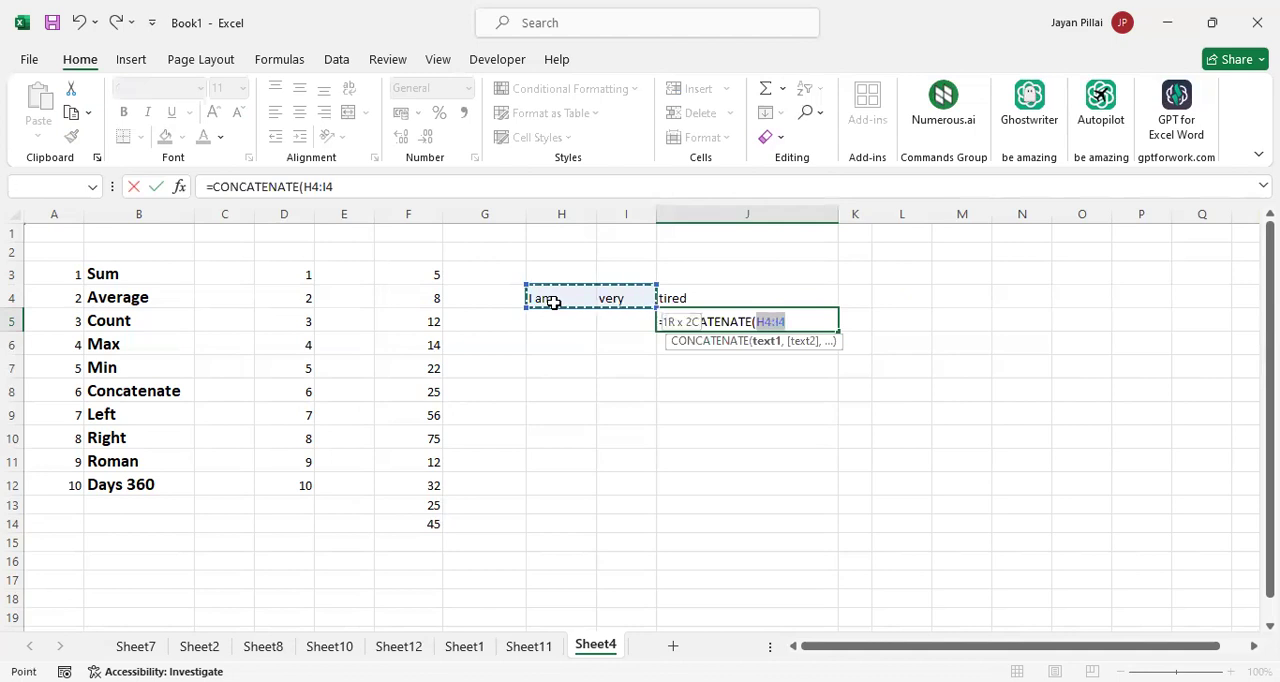
{"action": "type", "text": ")"}
{"action": "key", "text": "Return"}
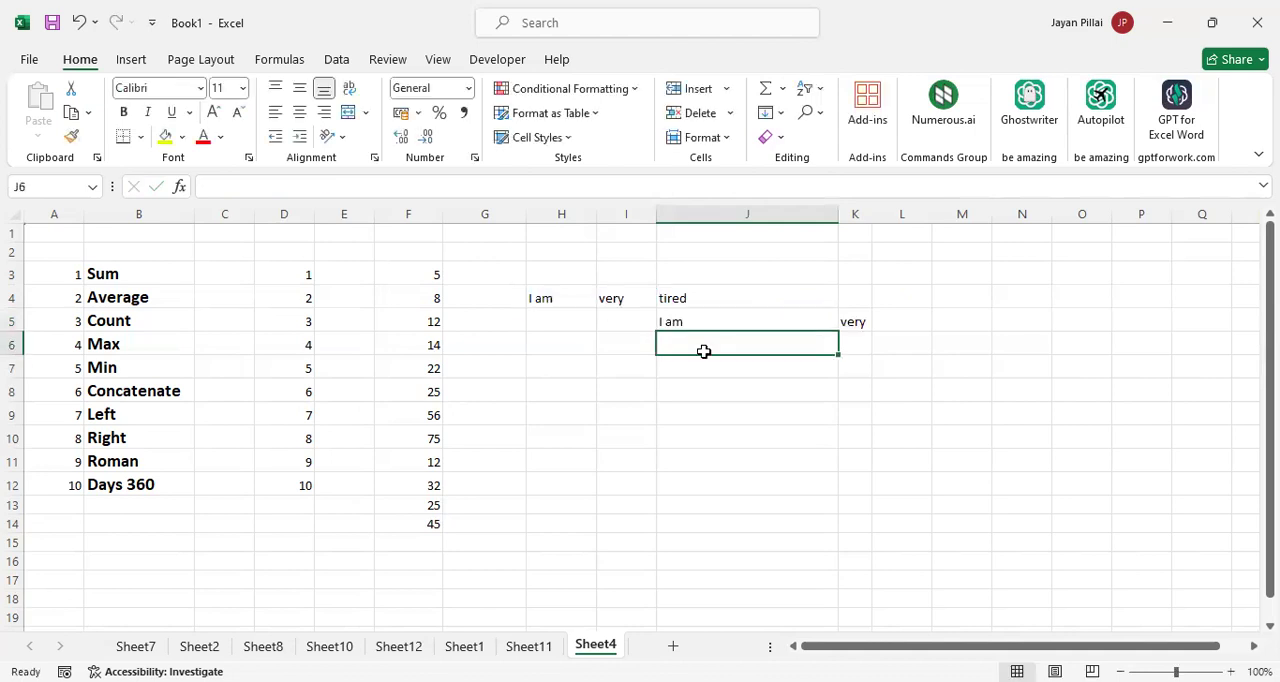
Check the two-word CONCATENATE formula in J5 and clear it together with its output in K5
{"action": "left_click", "coordinate": [765, 321]}
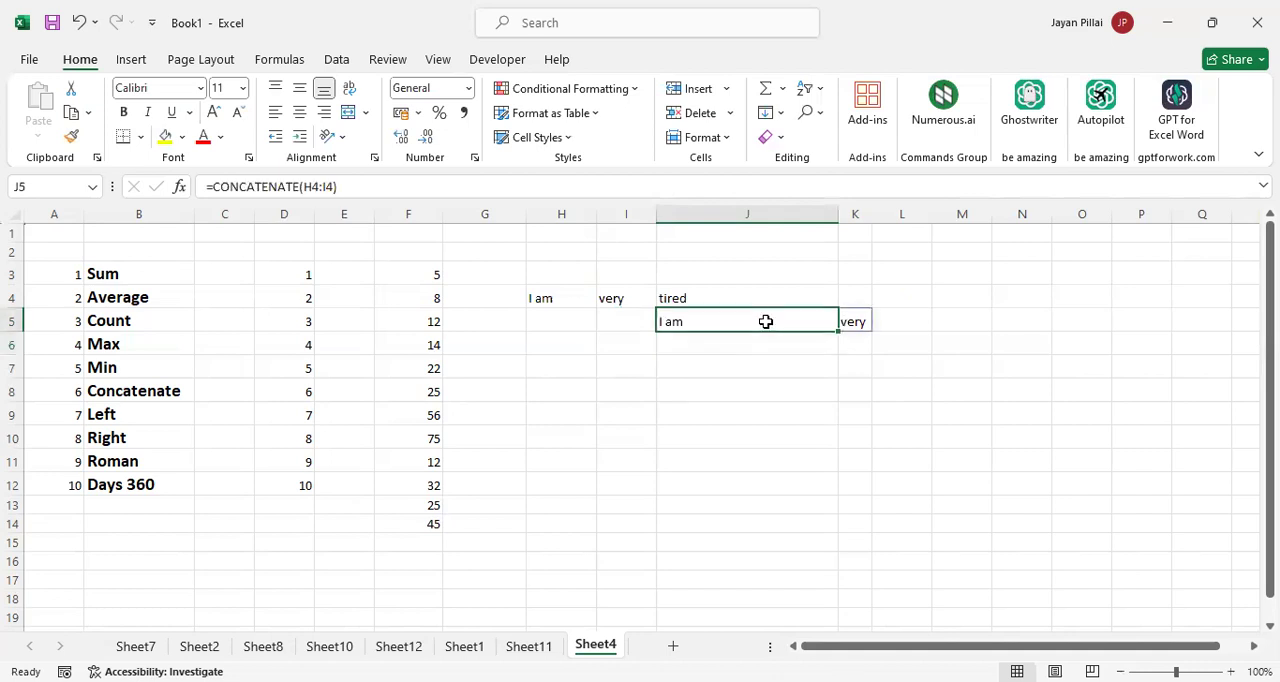
{"action": "key", "text": "shift+Right"}
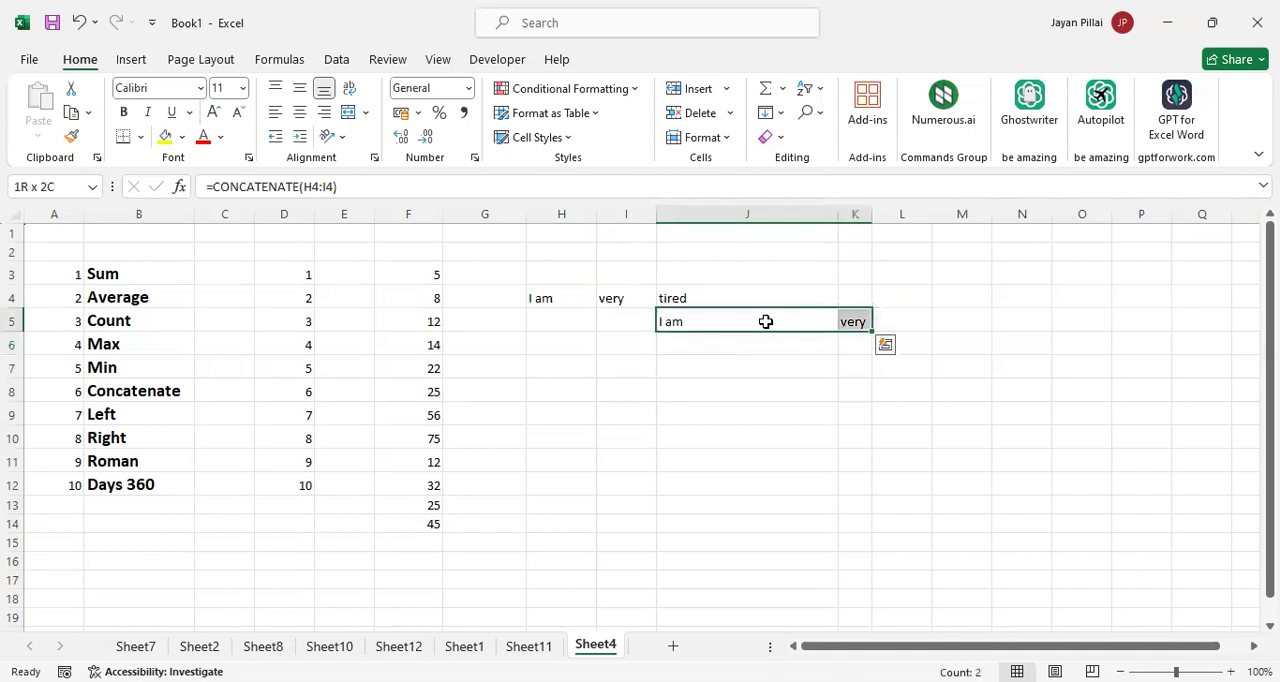
{"action": "key", "text": "Delete"}
{"action": "left_click", "coordinate": [747, 441]}
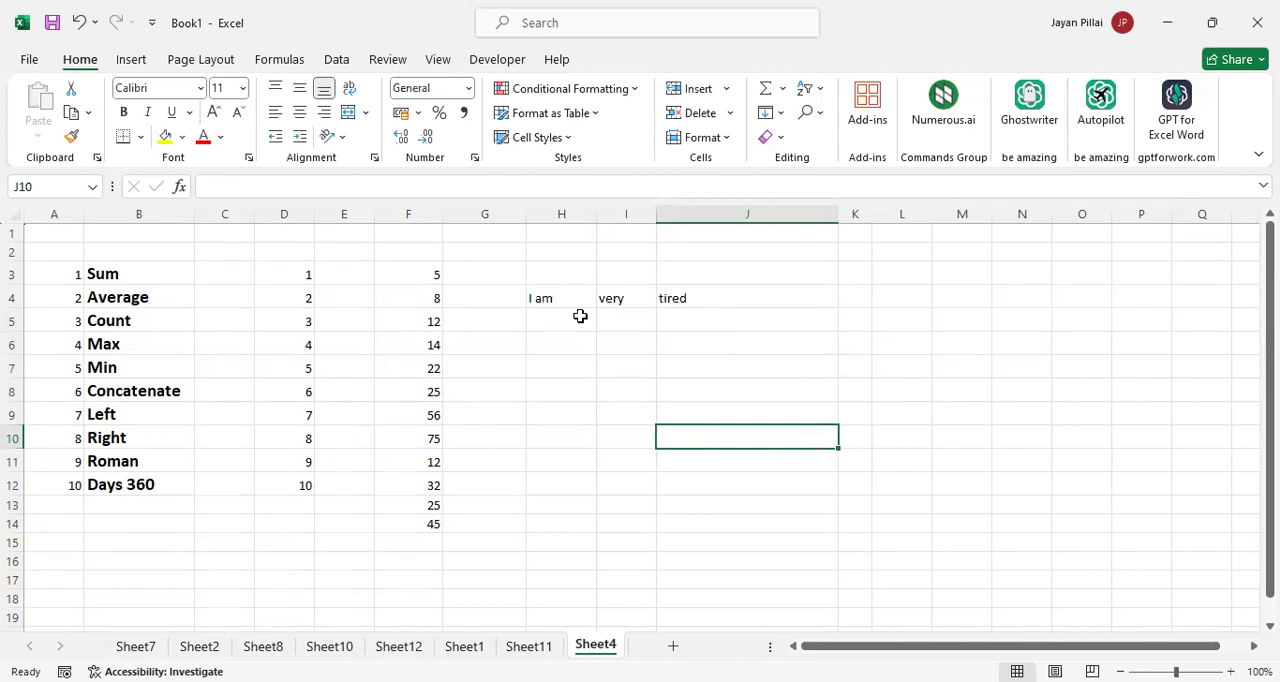
Clear the sample words from H4:J4 and return to the Concatenate entry in the function list
{"action": "left_click", "coordinate": [556, 325]}
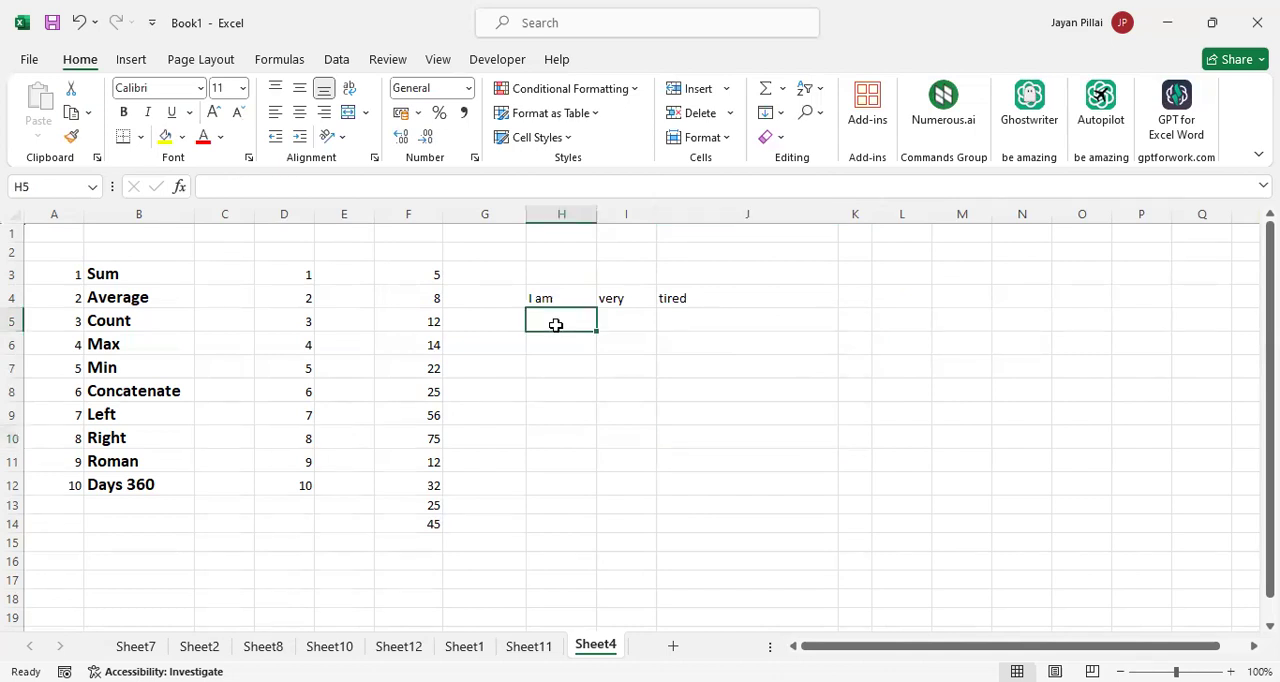
{"action": "left_click", "coordinate": [562, 299]}
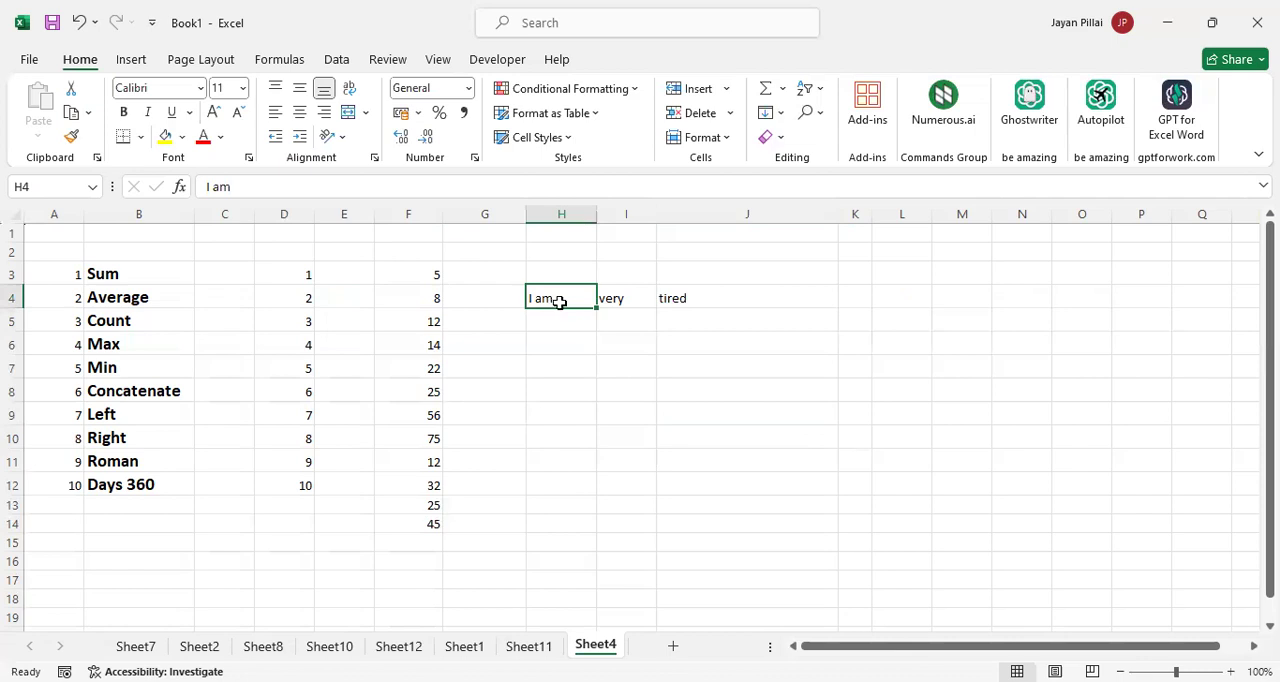
{"action": "key", "text": "ctrl+shift+Right"}
{"action": "key", "text": "Delete"}
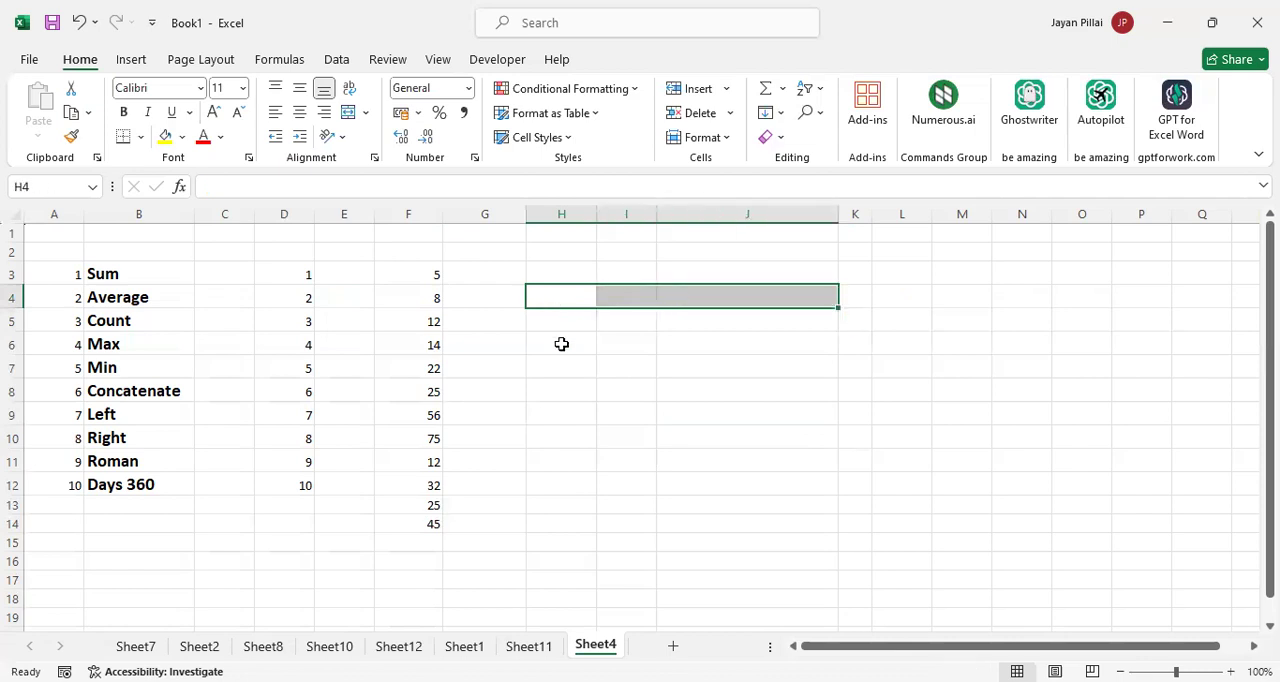
{"action": "left_click", "coordinate": [562, 344]}
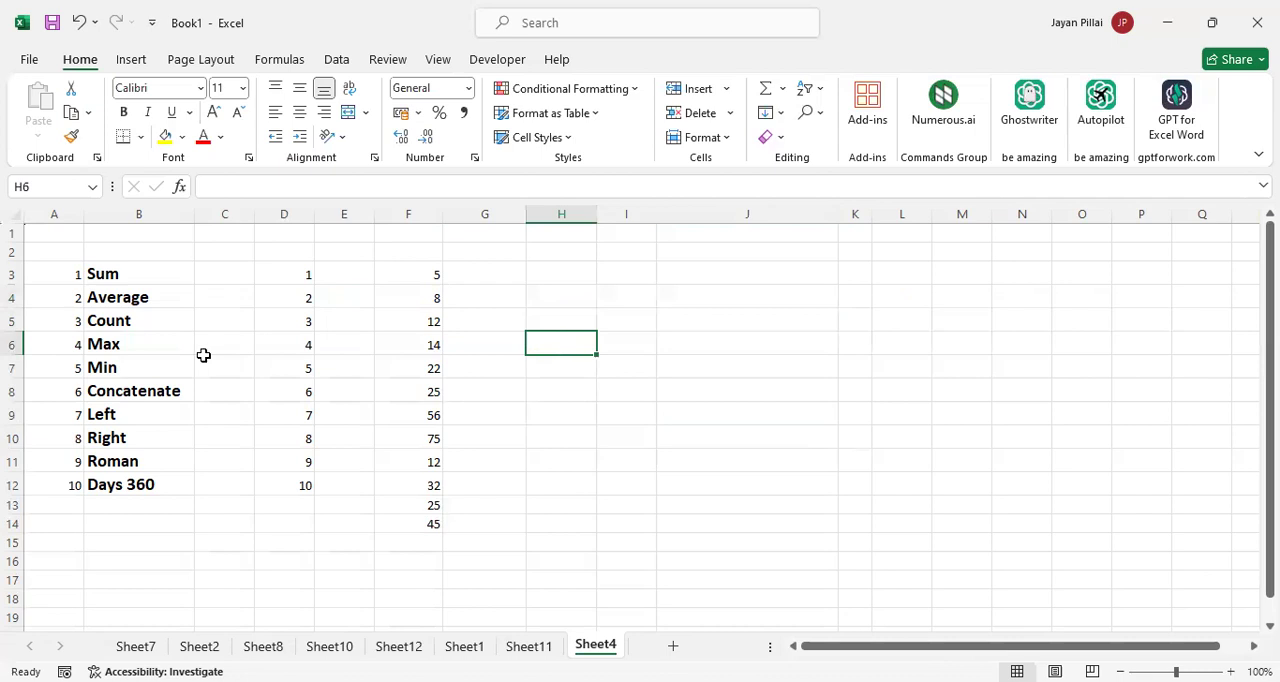
{"action": "left_click", "coordinate": [136, 414]}
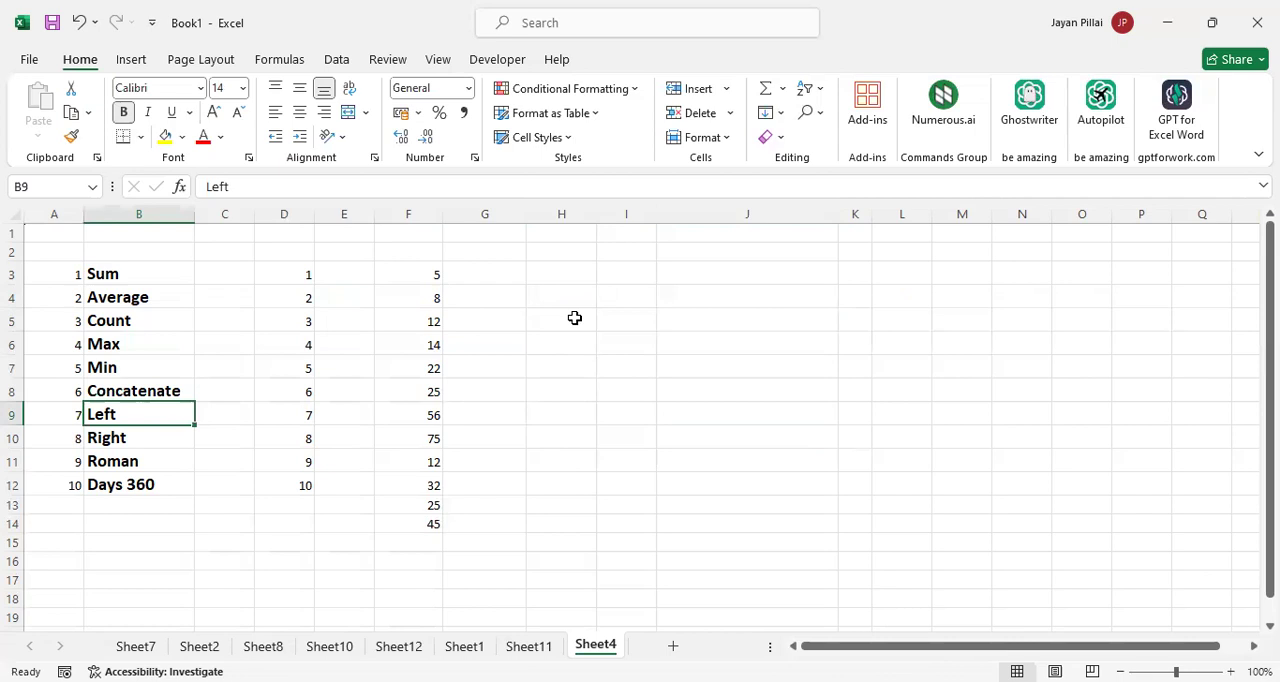
{"action": "left_click", "coordinate": [172, 394]}
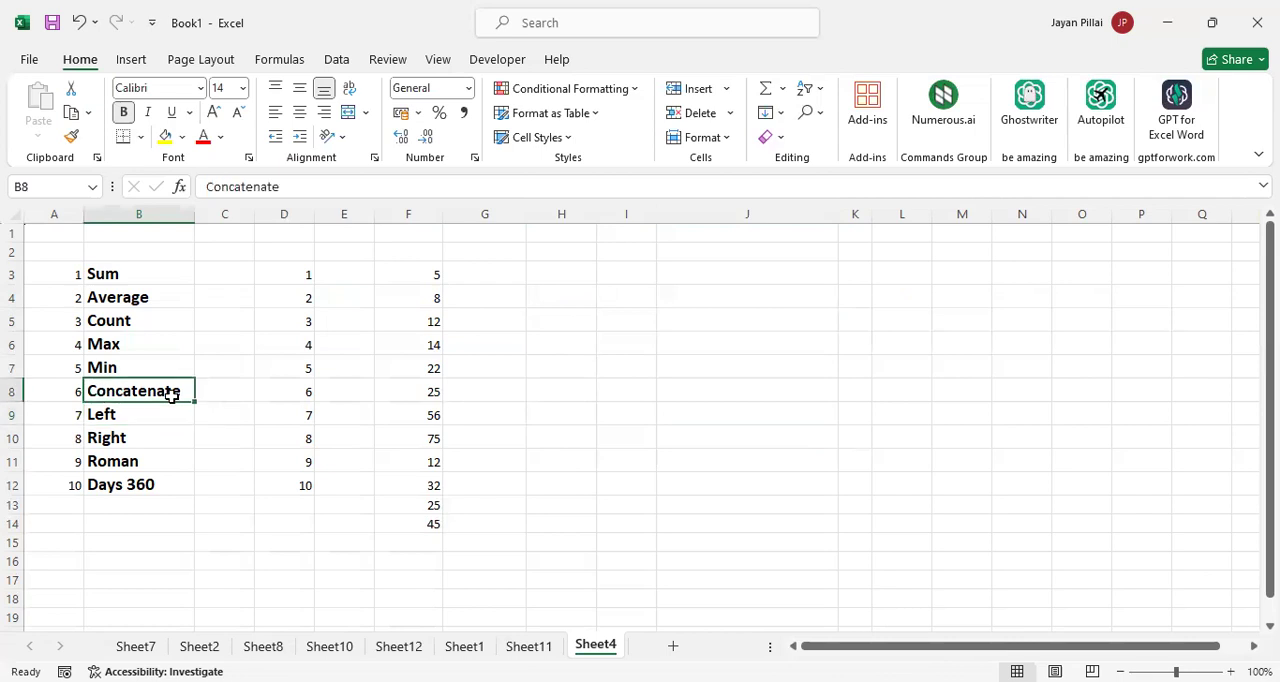
Enter the sample word Trivandrum in J5 for demonstrating the Left and Right functions
{"action": "key", "text": "shift+Down"}
{"action": "key", "text": "shift+Down"}
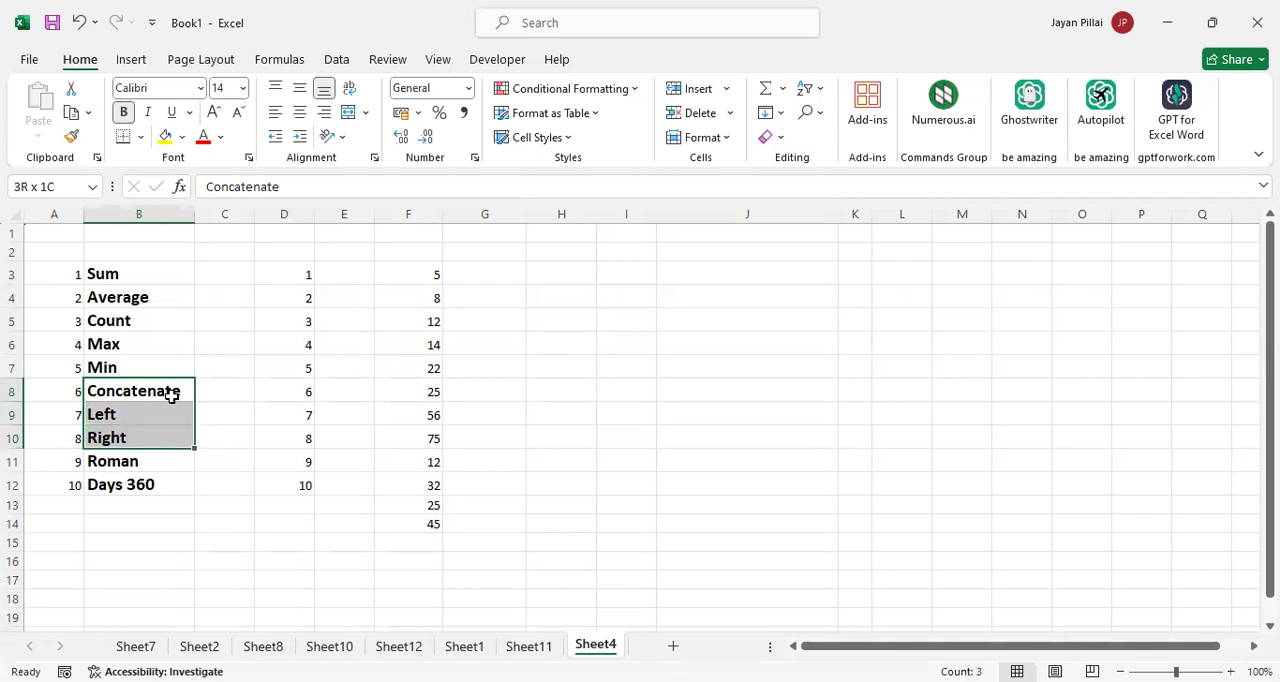
{"action": "left_click", "coordinate": [715, 327]}
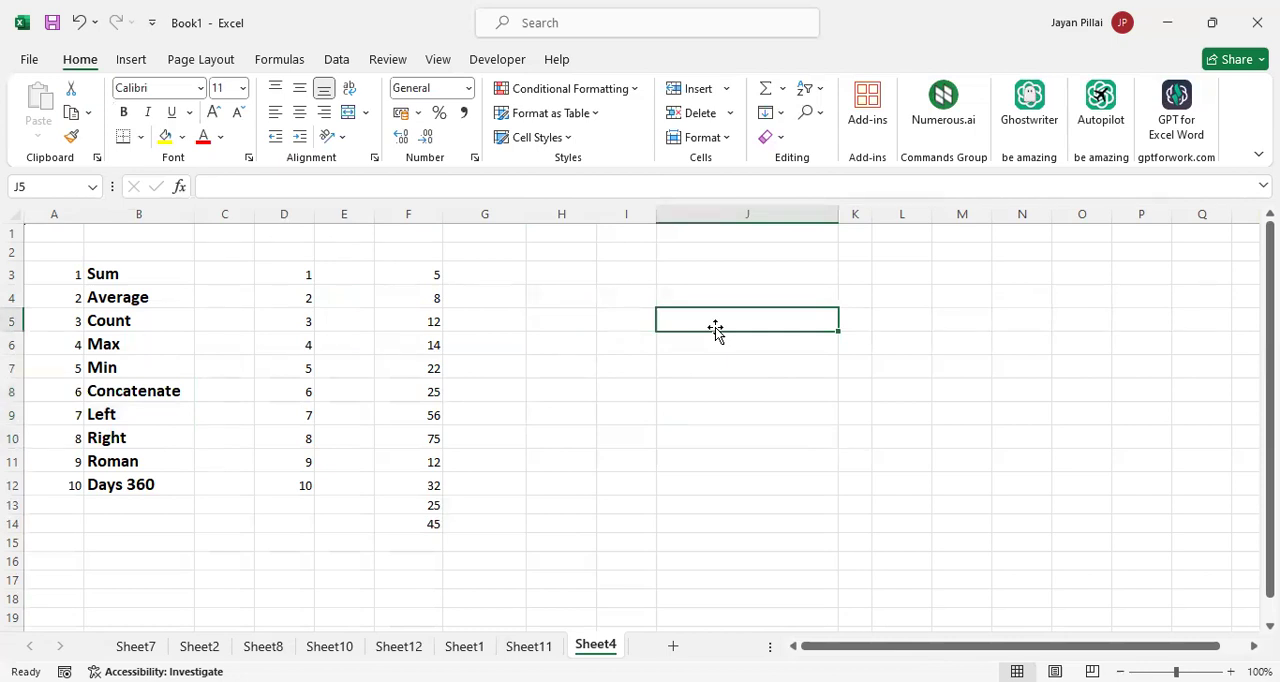
{"action": "type", "text": "Trivandrum"}
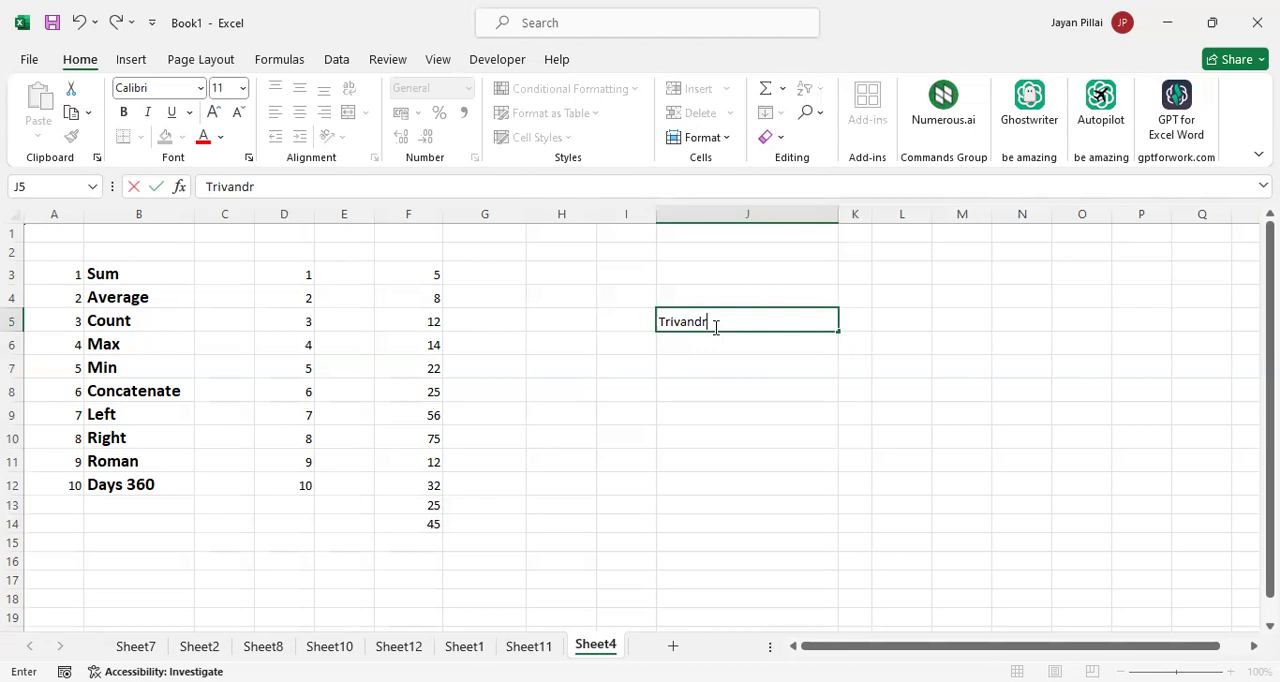
{"action": "key", "text": "Tab"}
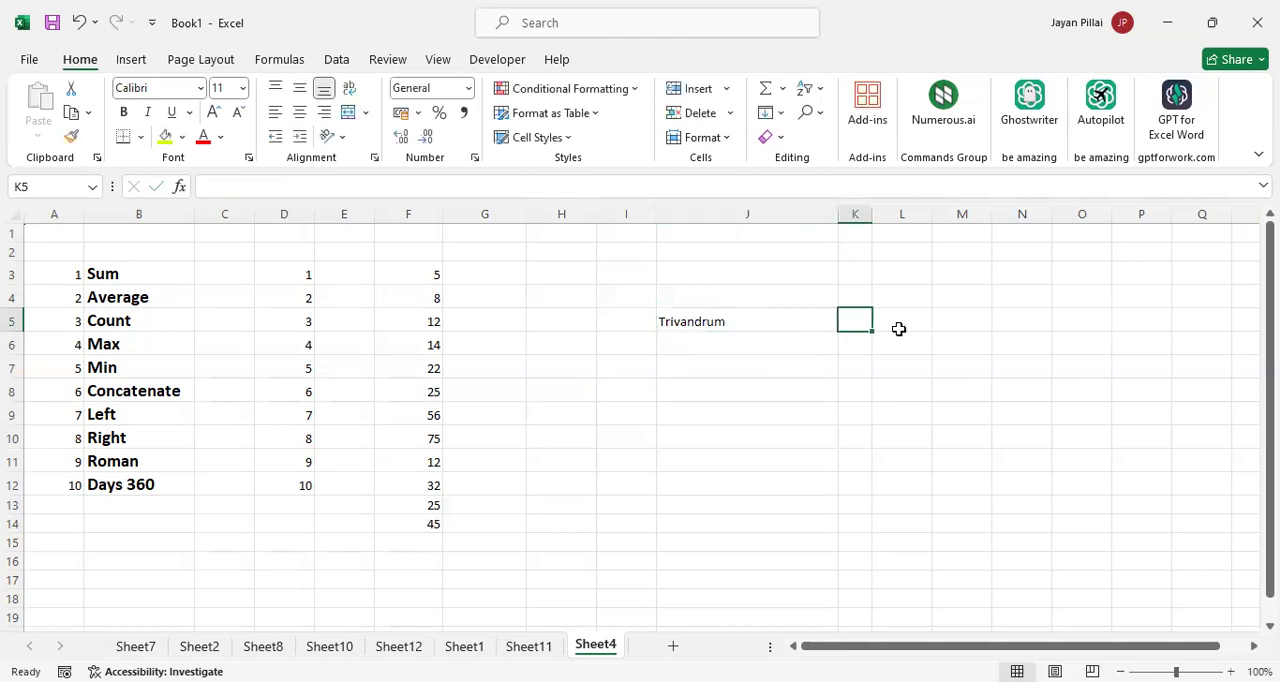
{"action": "left_click", "coordinate": [800, 346]}
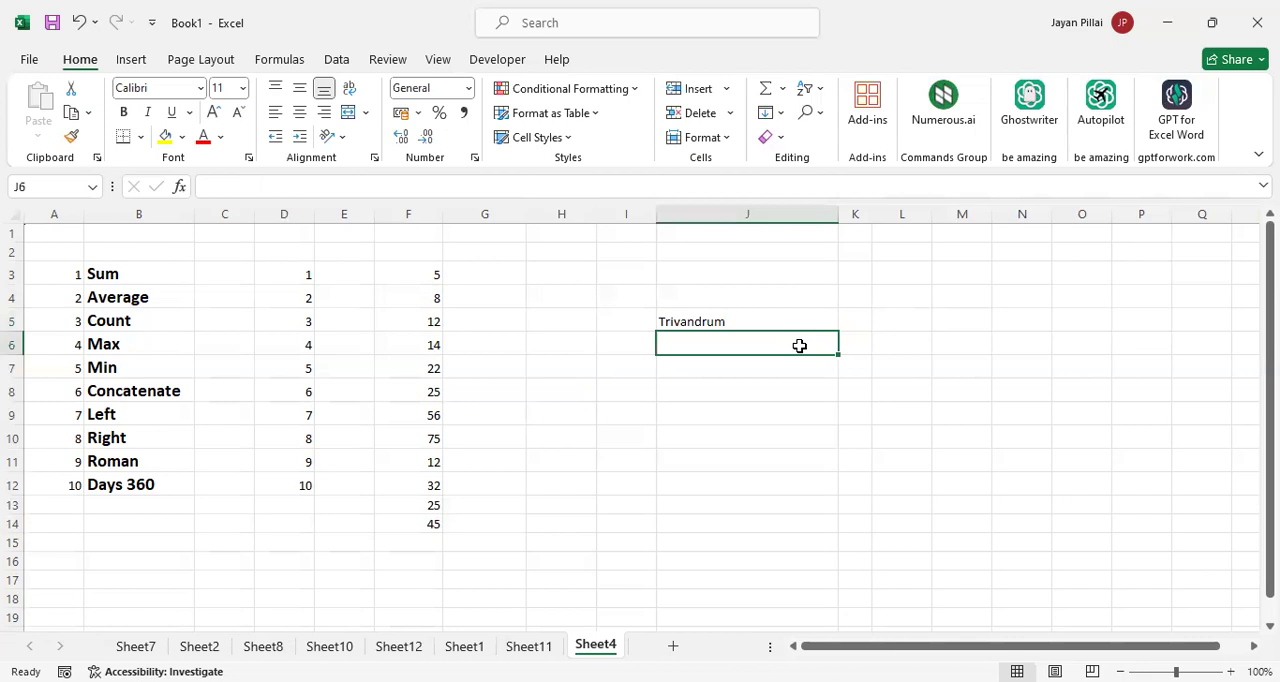
{"action": "left_click", "coordinate": [729, 323]}
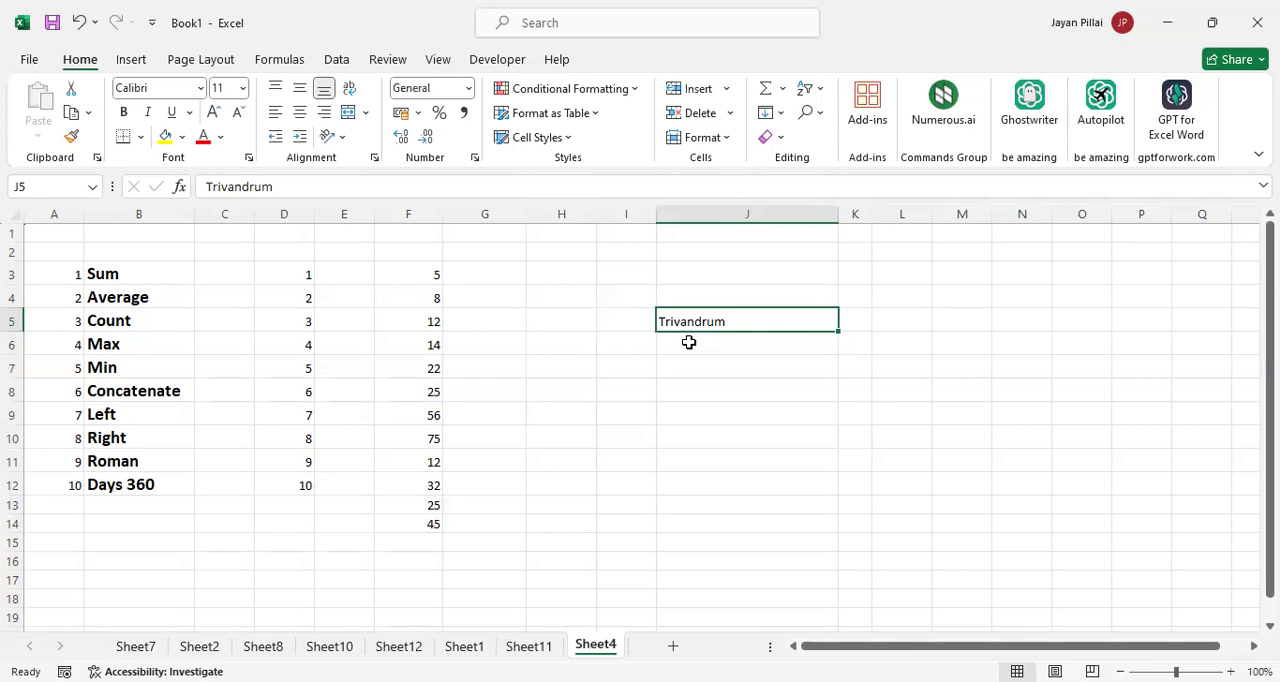
Extract the first five characters of J5 by entering =LEFT(J5,5) in J6, and check the formula
{"action": "left_click", "coordinate": [728, 344]}
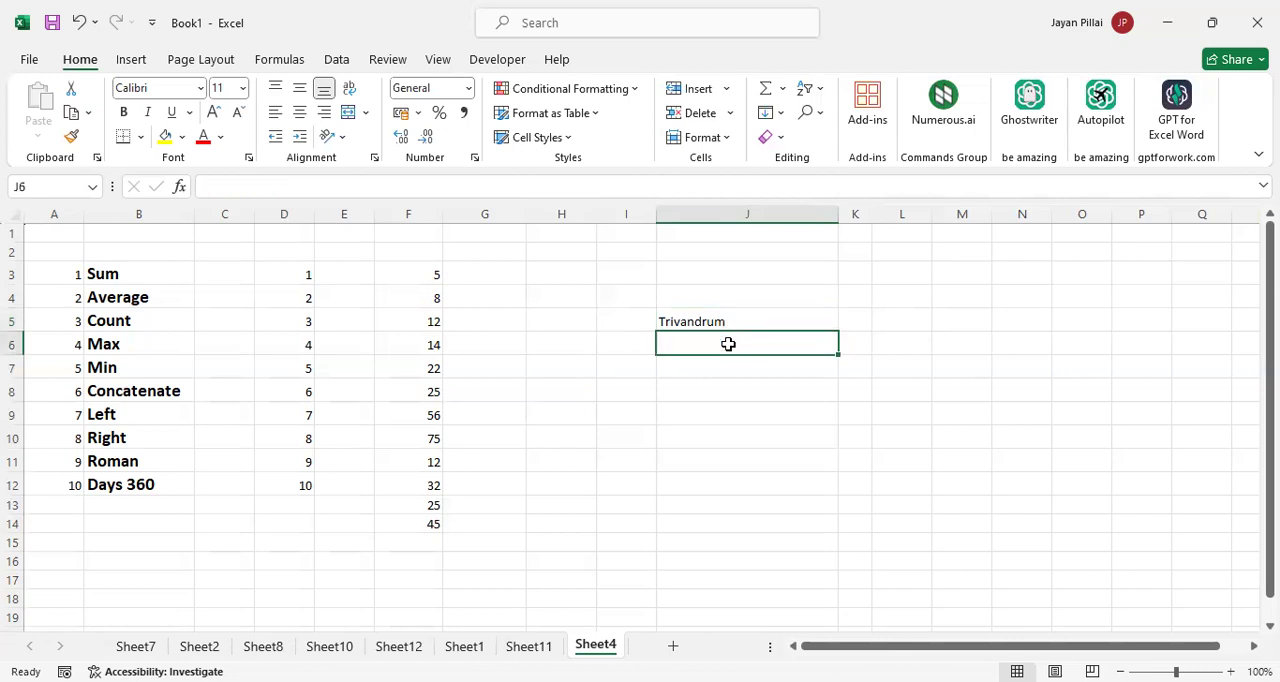
{"action": "type", "text": "="}
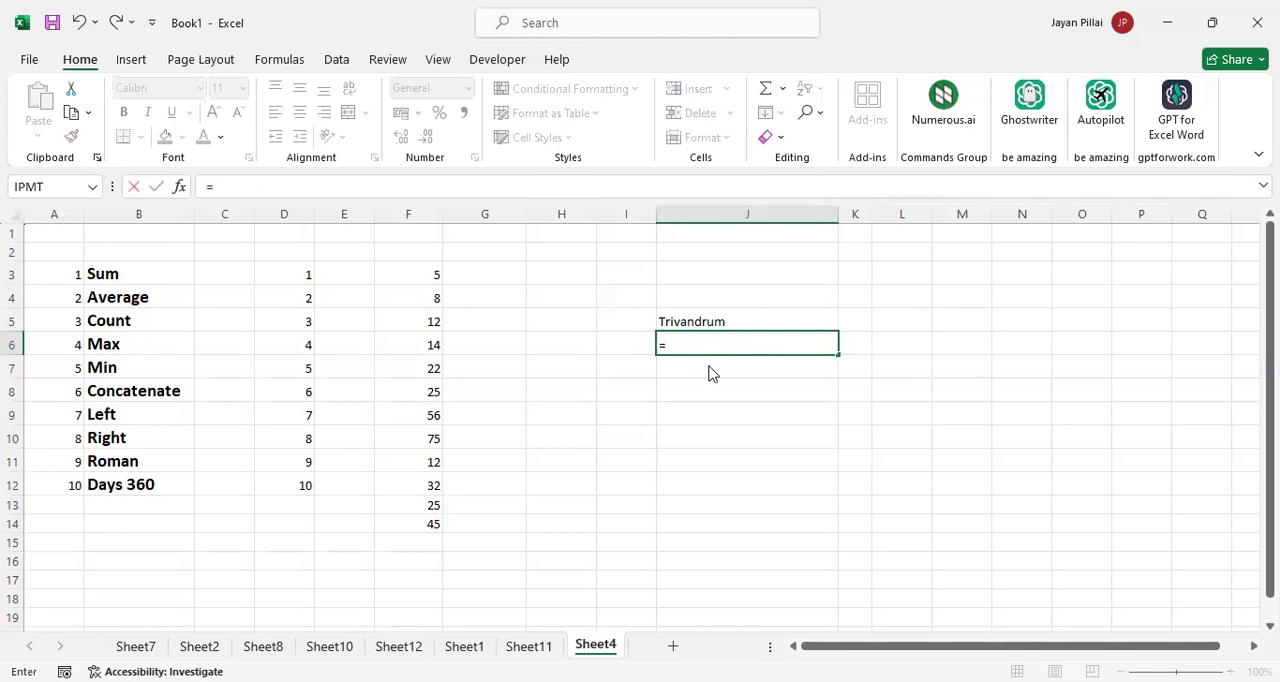
{"action": "type", "text": "left"}
{"action": "double_click", "coordinate": [699, 366]}
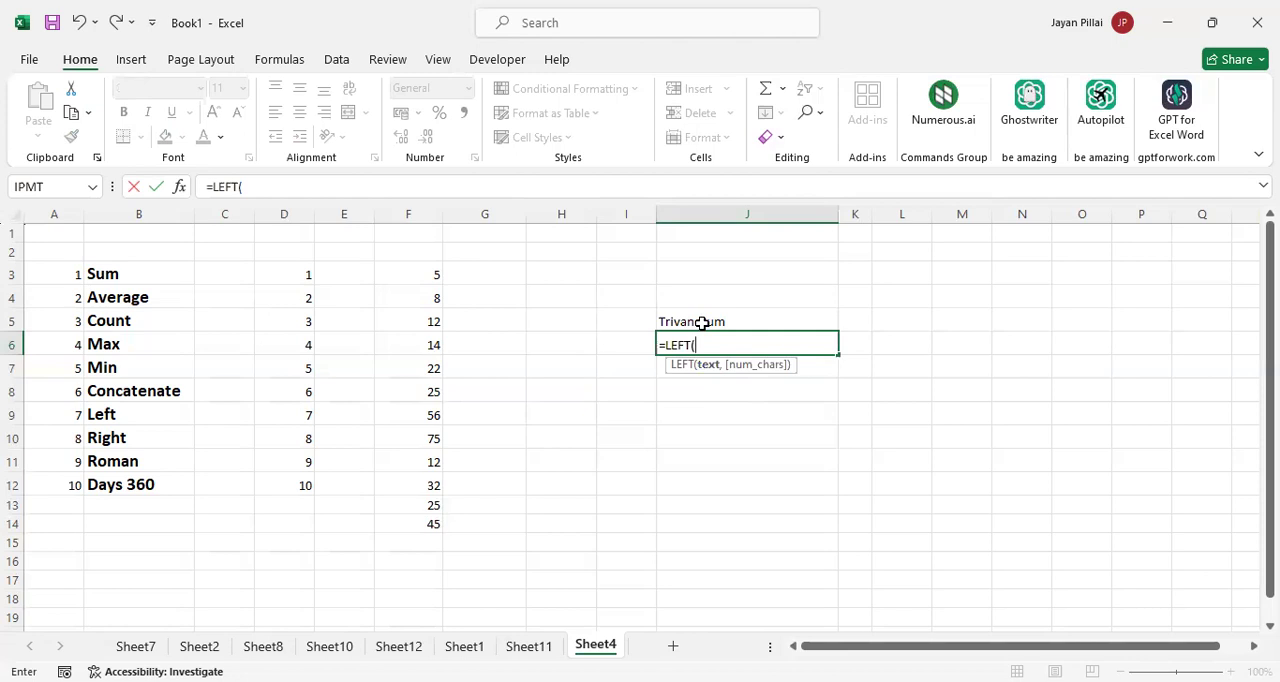
{"action": "left_click", "coordinate": [703, 323]}
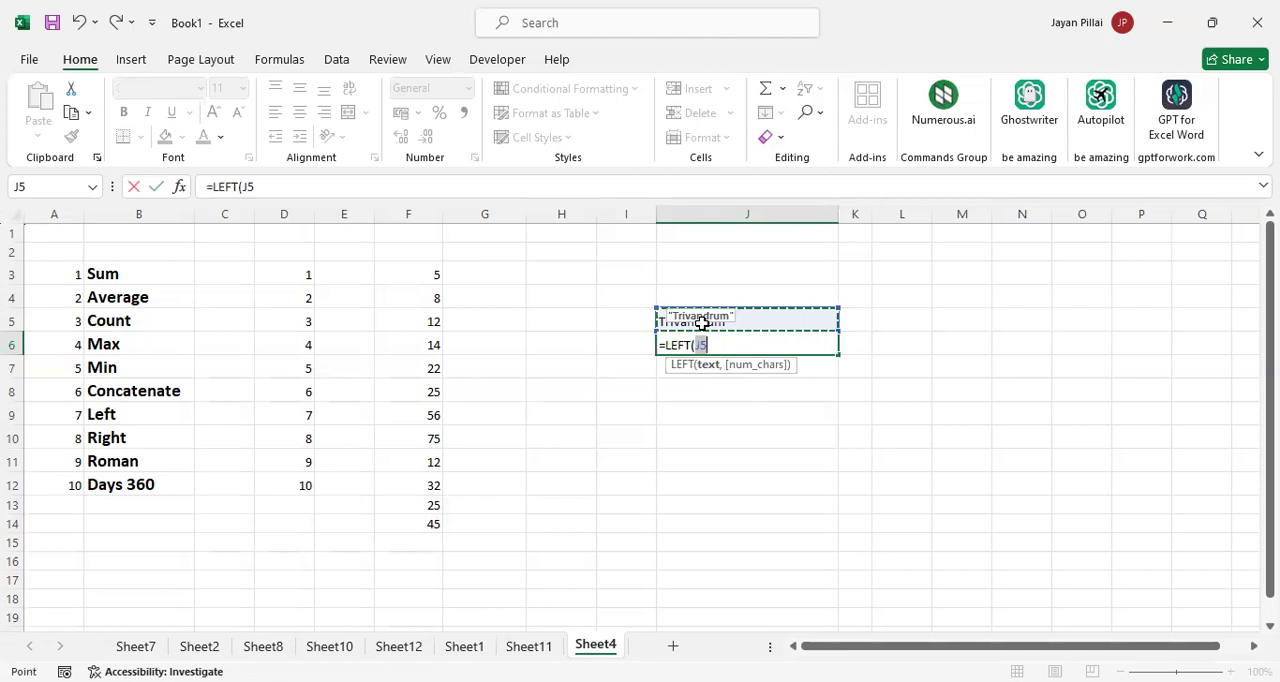
{"action": "type", "text": ",5"}
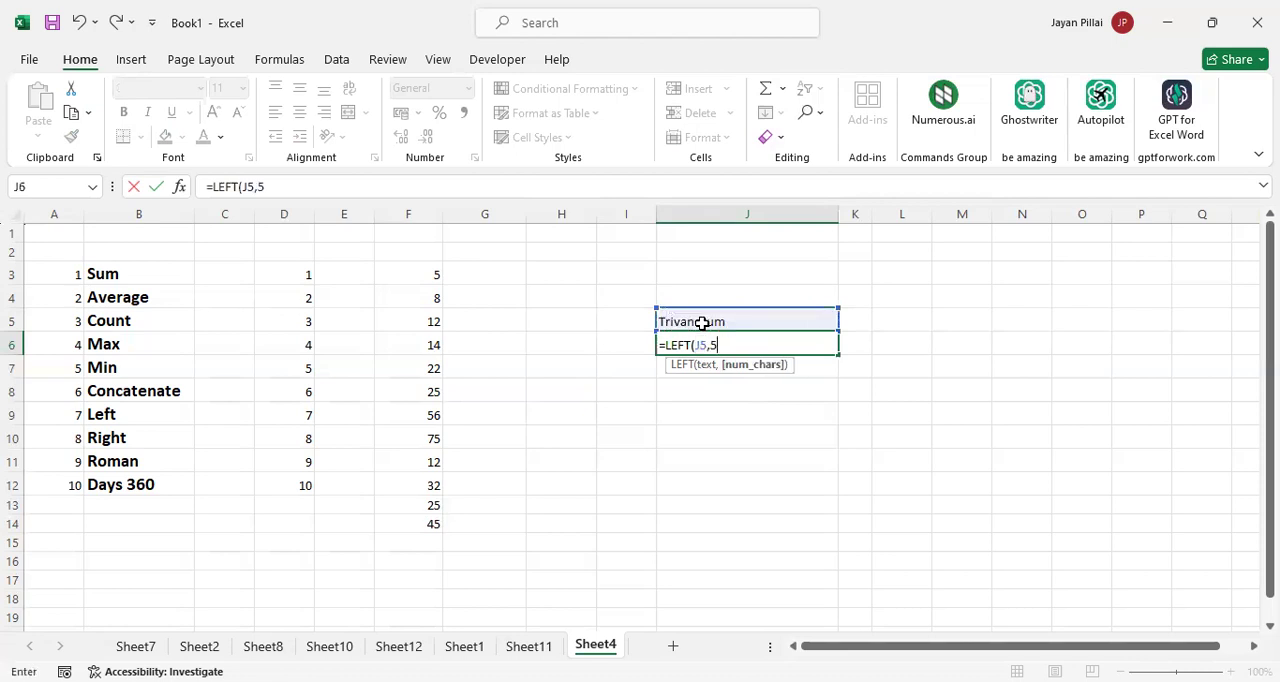
{"action": "type", "text": ")"}
{"action": "key", "text": "Return"}
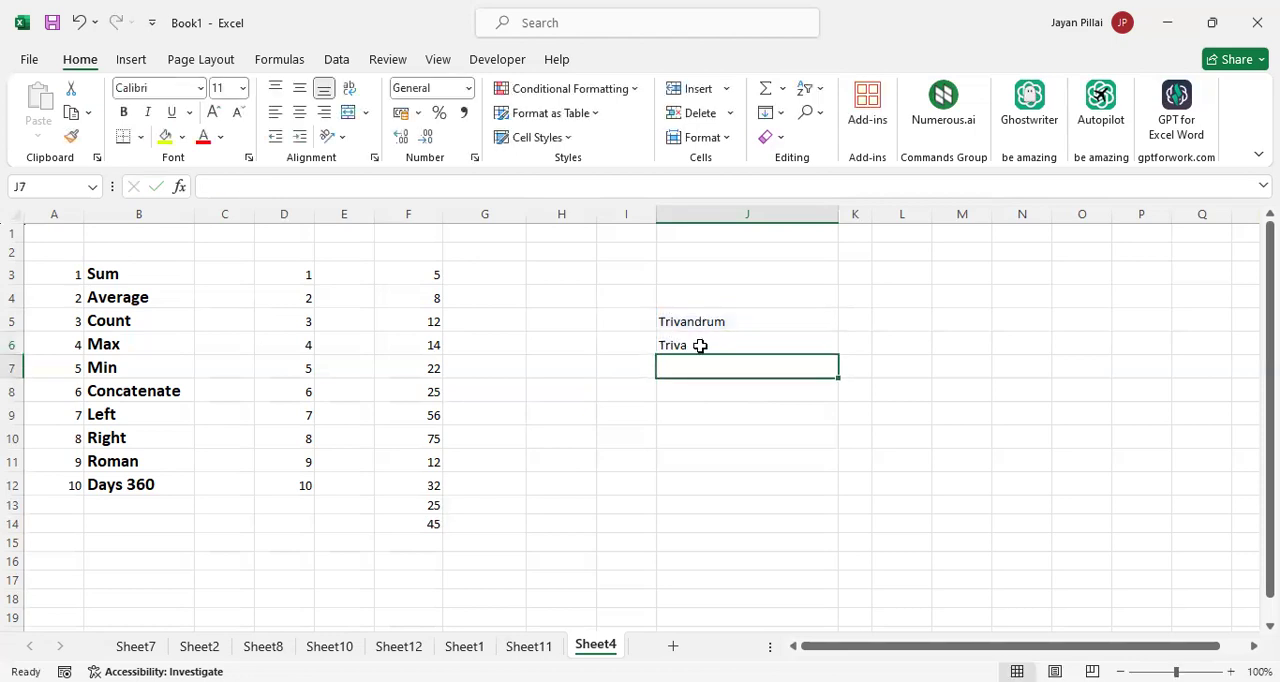
{"action": "left_click", "coordinate": [700, 345]}
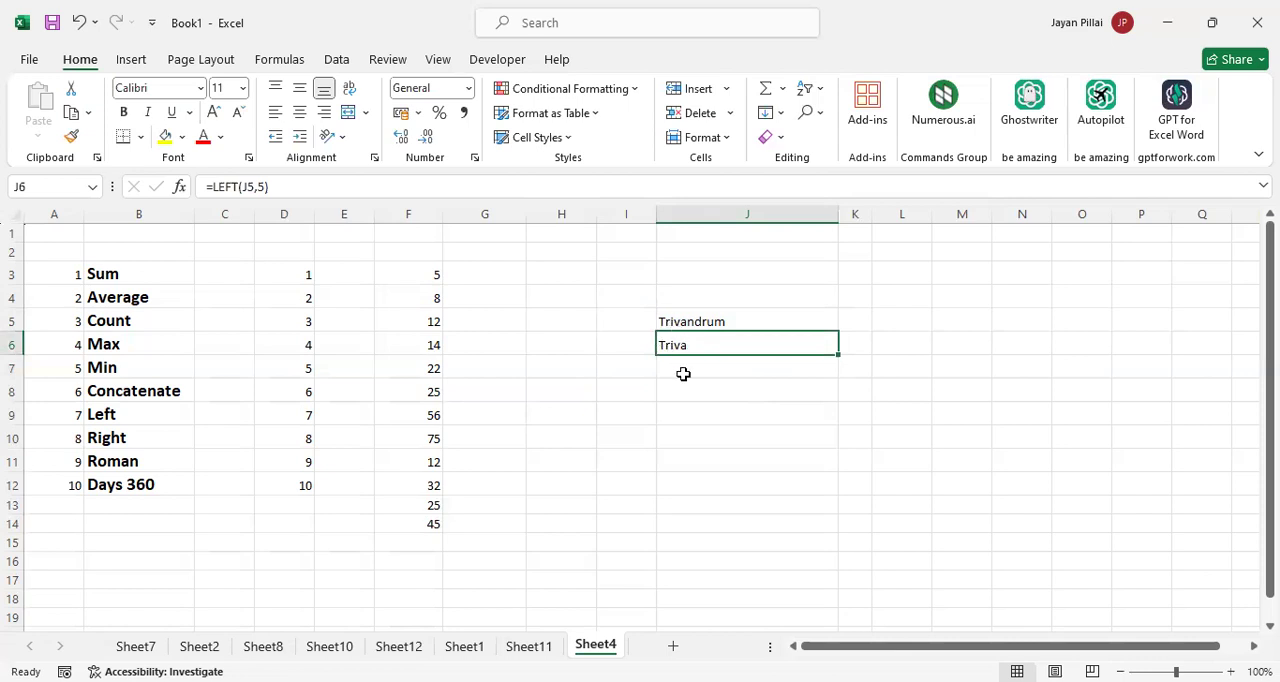
Extract the last five characters of J5 by entering =RIGHT(J5,5) in J7
{"action": "left_click", "coordinate": [683, 374]}
{"action": "type", "text": "="}
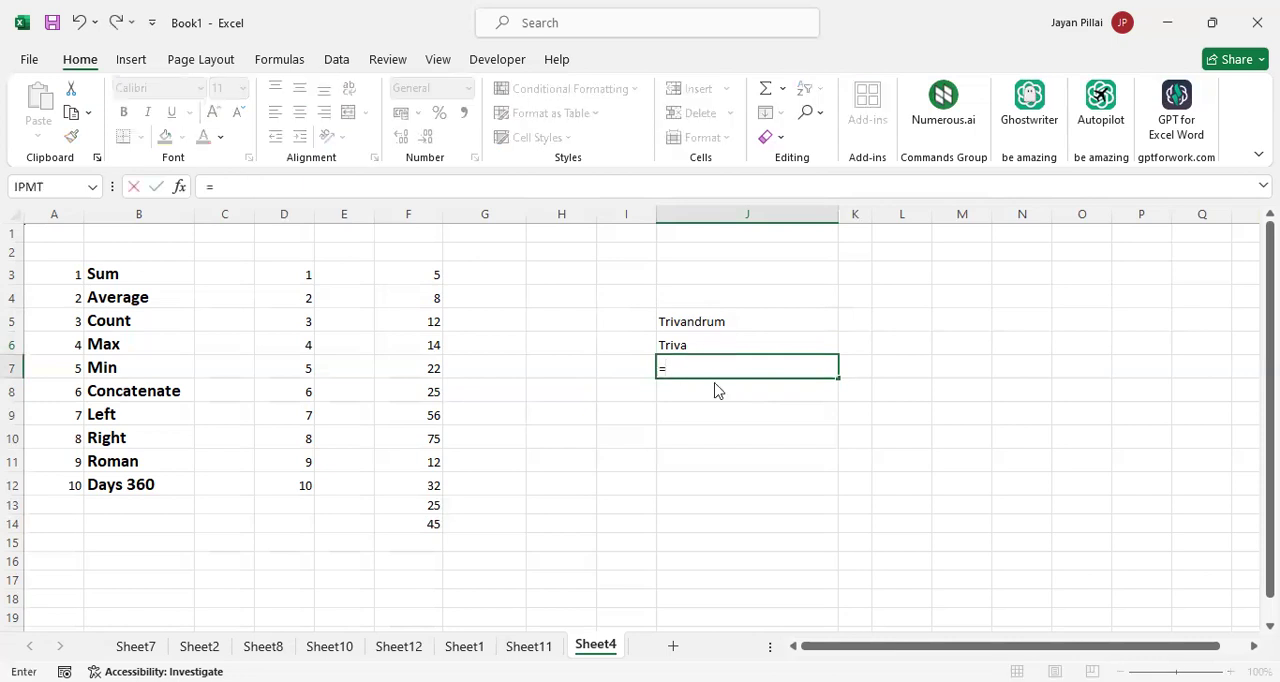
{"action": "type", "text": "RIGHT("}
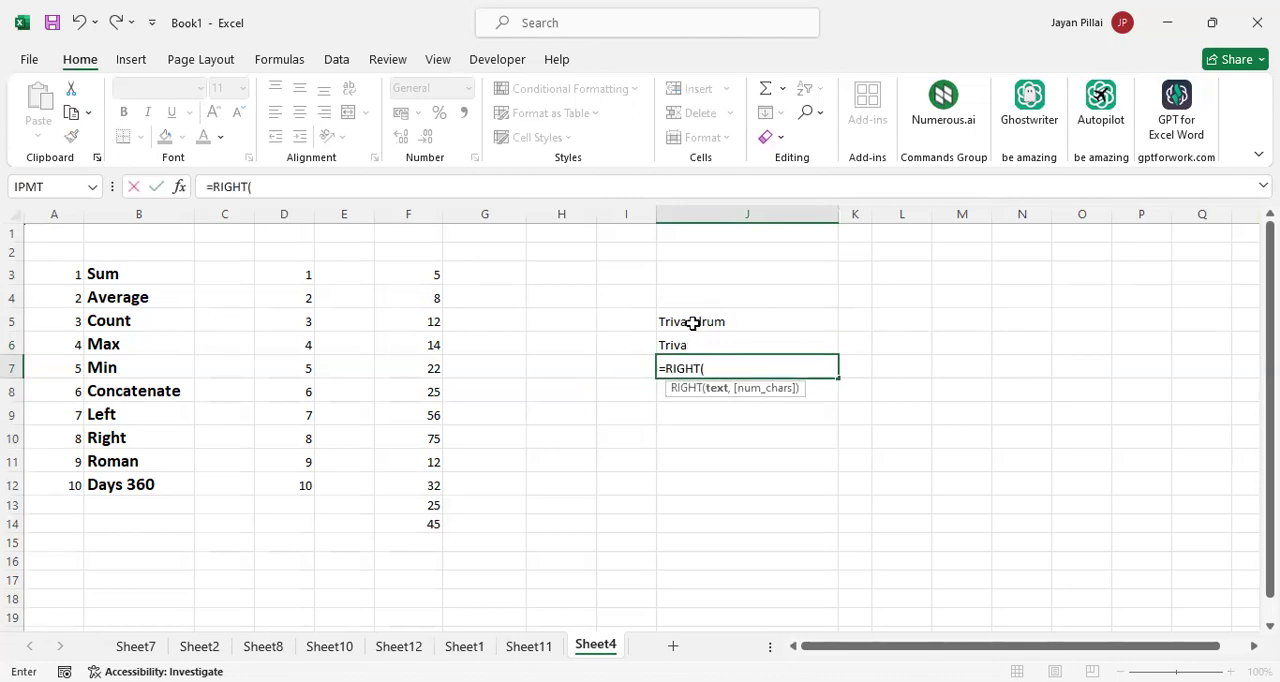
{"action": "left_click", "coordinate": [692, 323]}
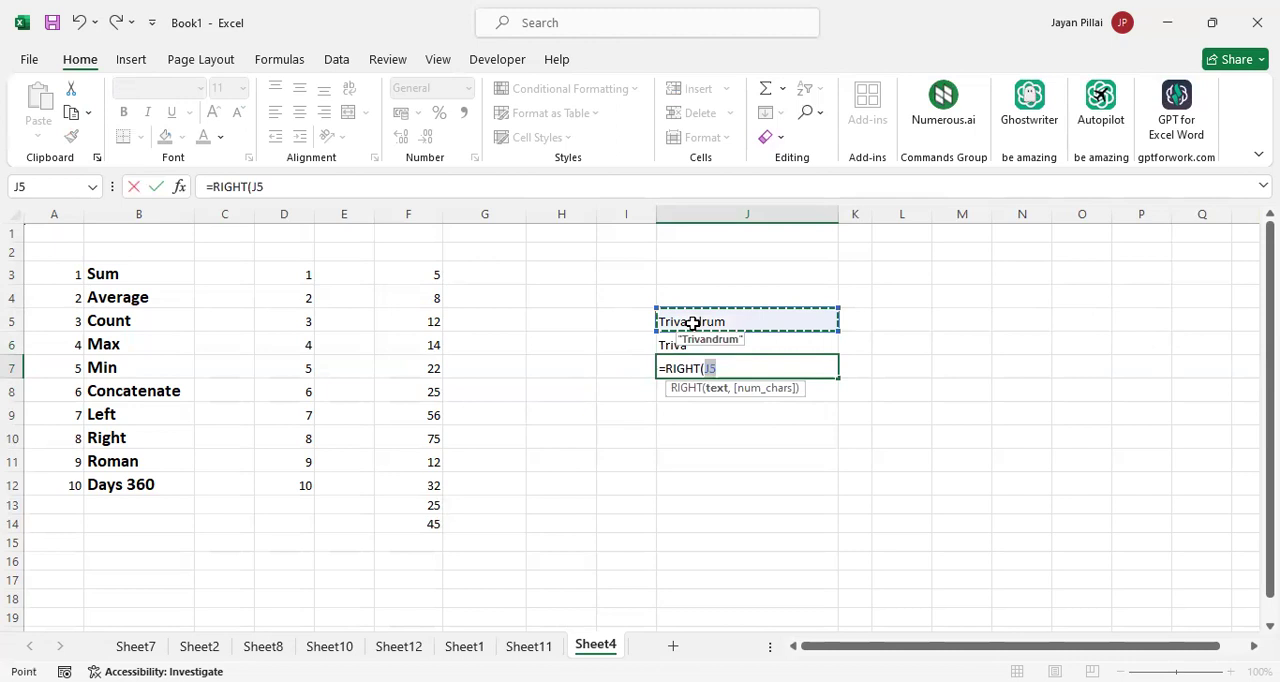
{"action": "type", "text": ",5"}
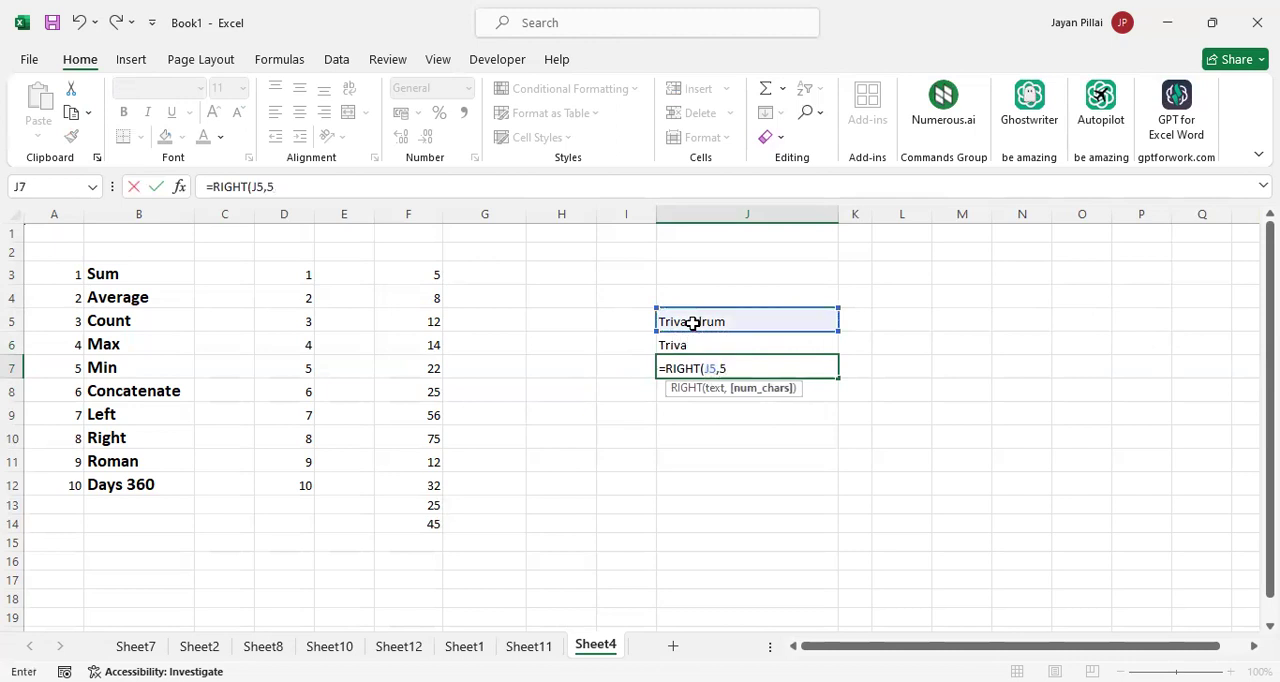
{"action": "type", "text": ")"}
{"action": "key", "text": "Return"}
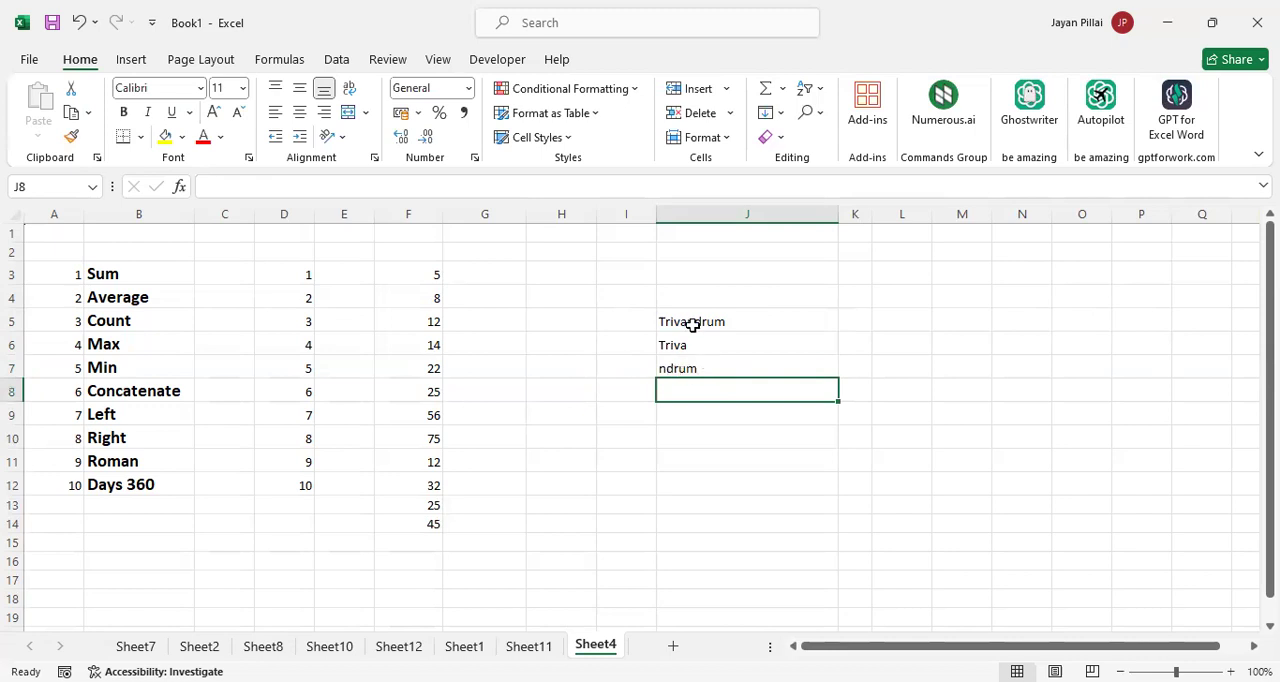
Join the three texts in J5, J6 and J7 by entering =CONCATENATE(J5,J6,J7) in J8
{"action": "left_click", "coordinate": [172, 390]}
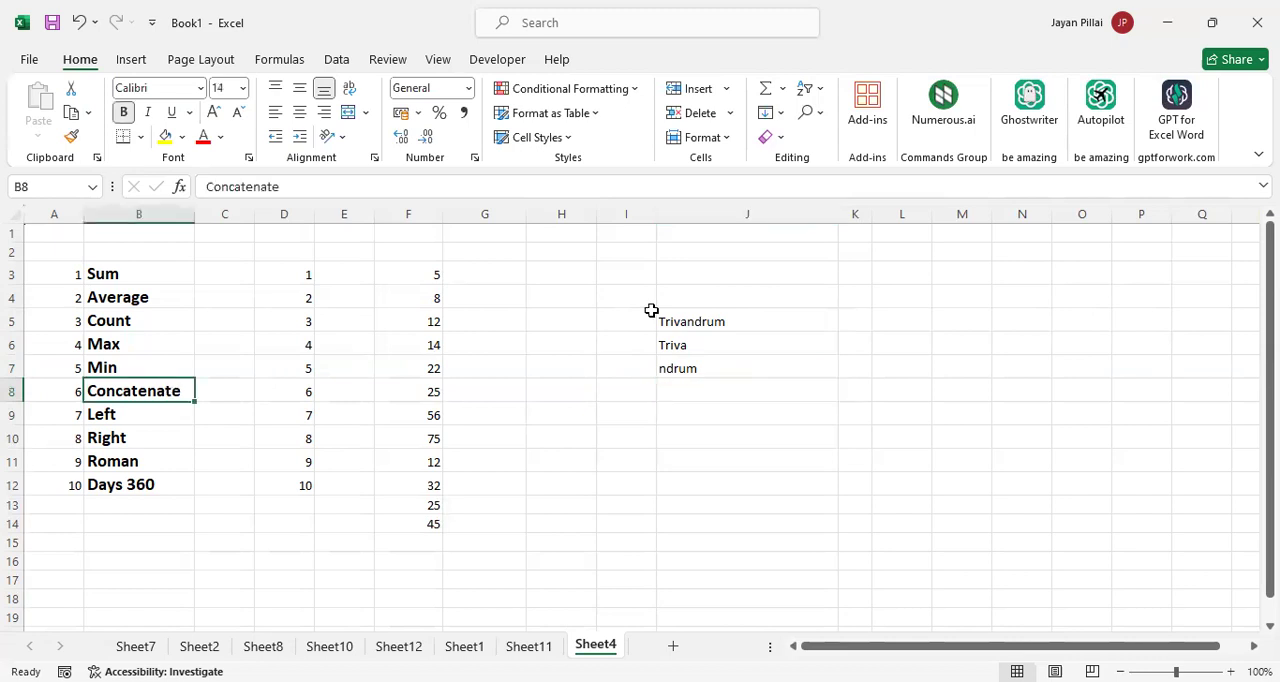
{"action": "left_click", "coordinate": [716, 321]}
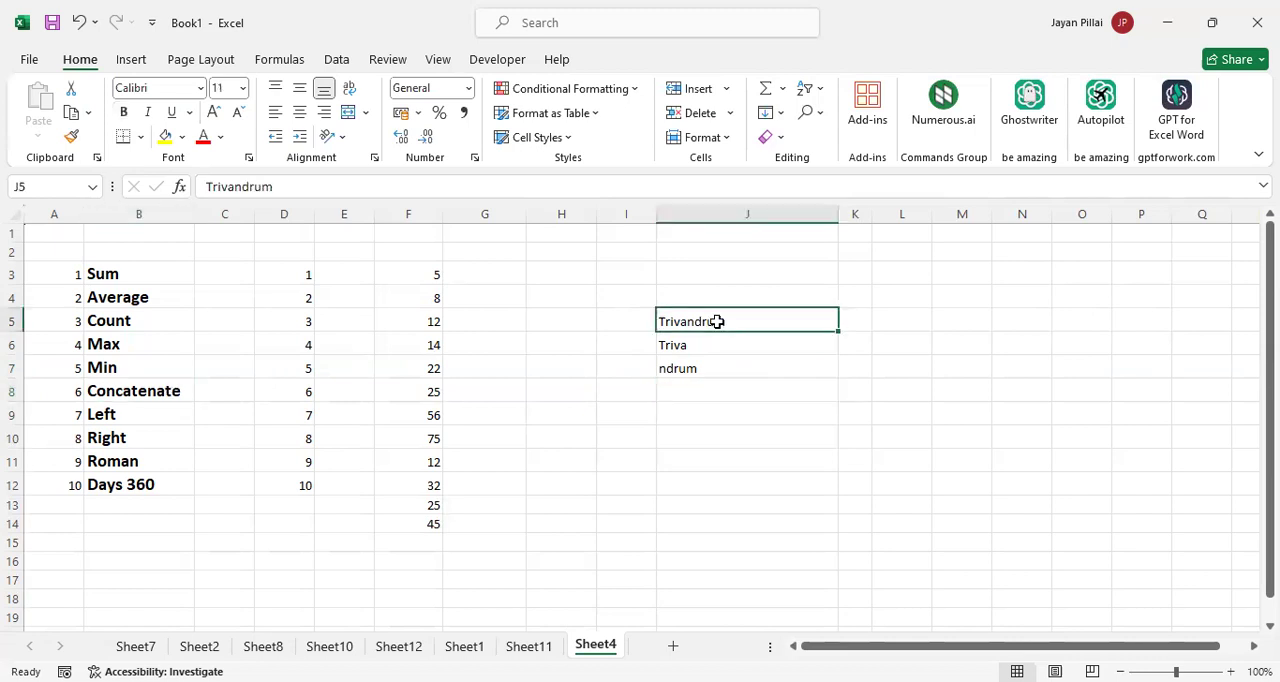
{"action": "key", "text": "shift+Down"}
{"action": "key", "text": "shift+Down"}
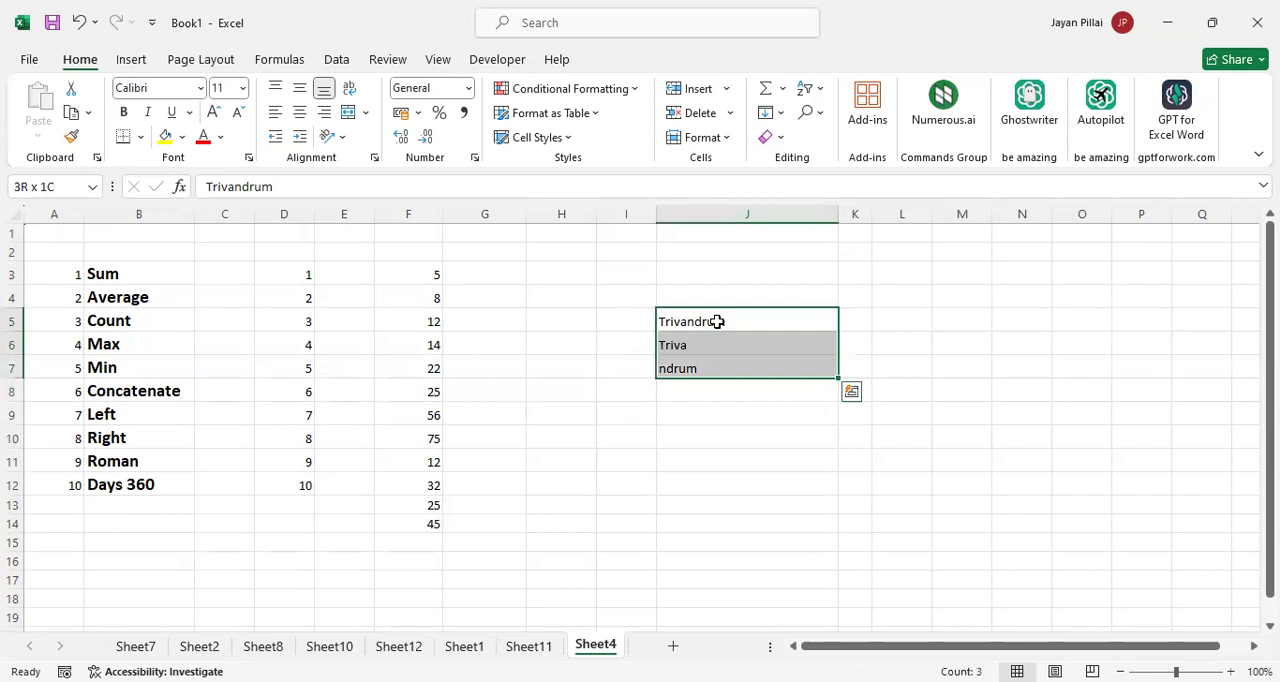
{"action": "left_click", "coordinate": [720, 389]}
{"action": "type", "text": "="}
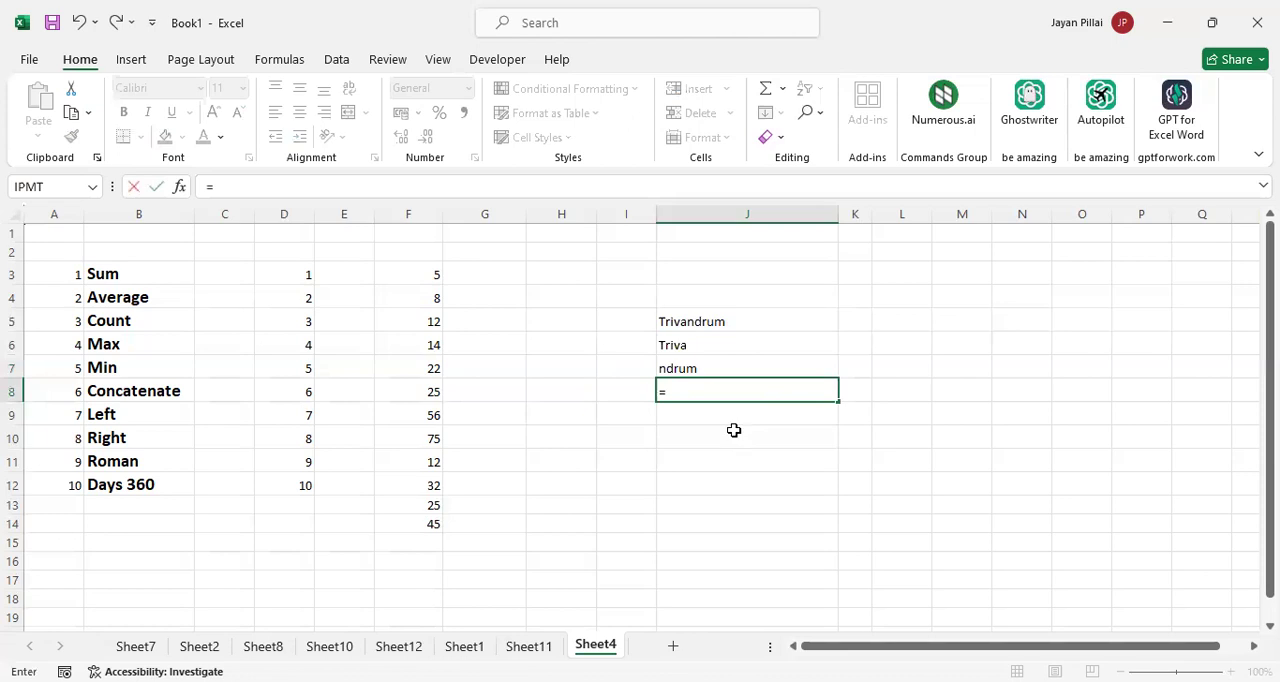
{"action": "type", "text": "CONCATENATE("}
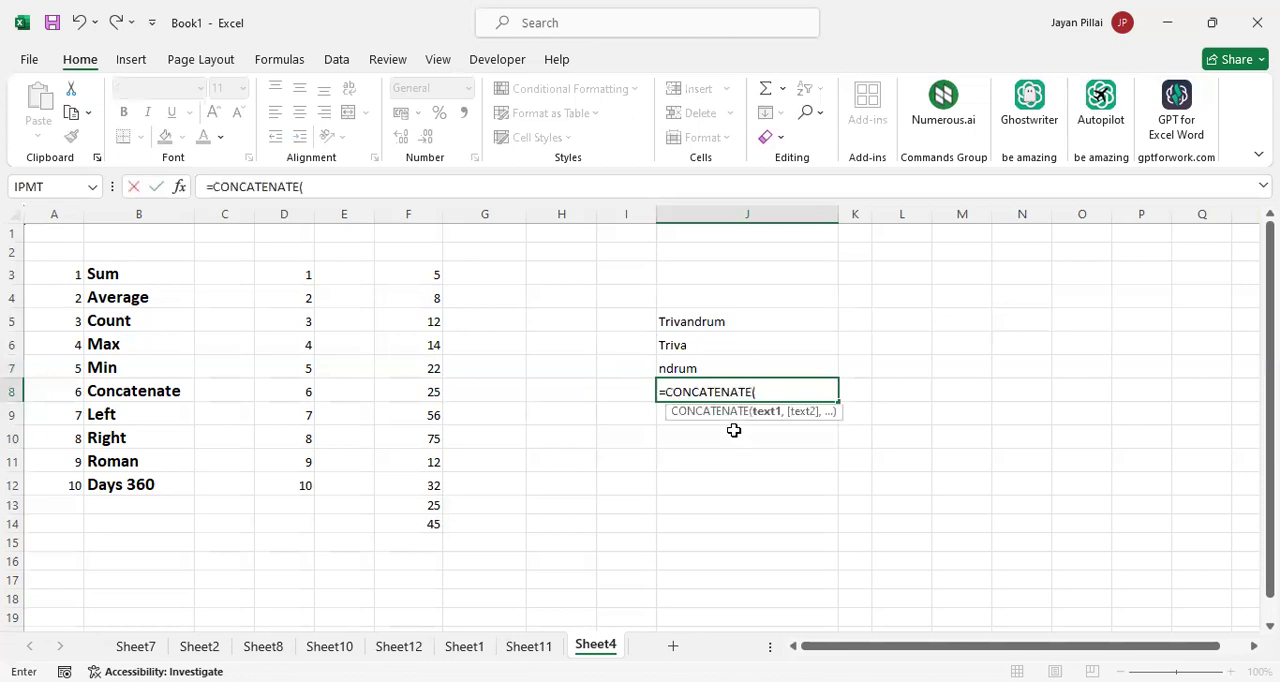
{"action": "left_click", "coordinate": [720, 323]}
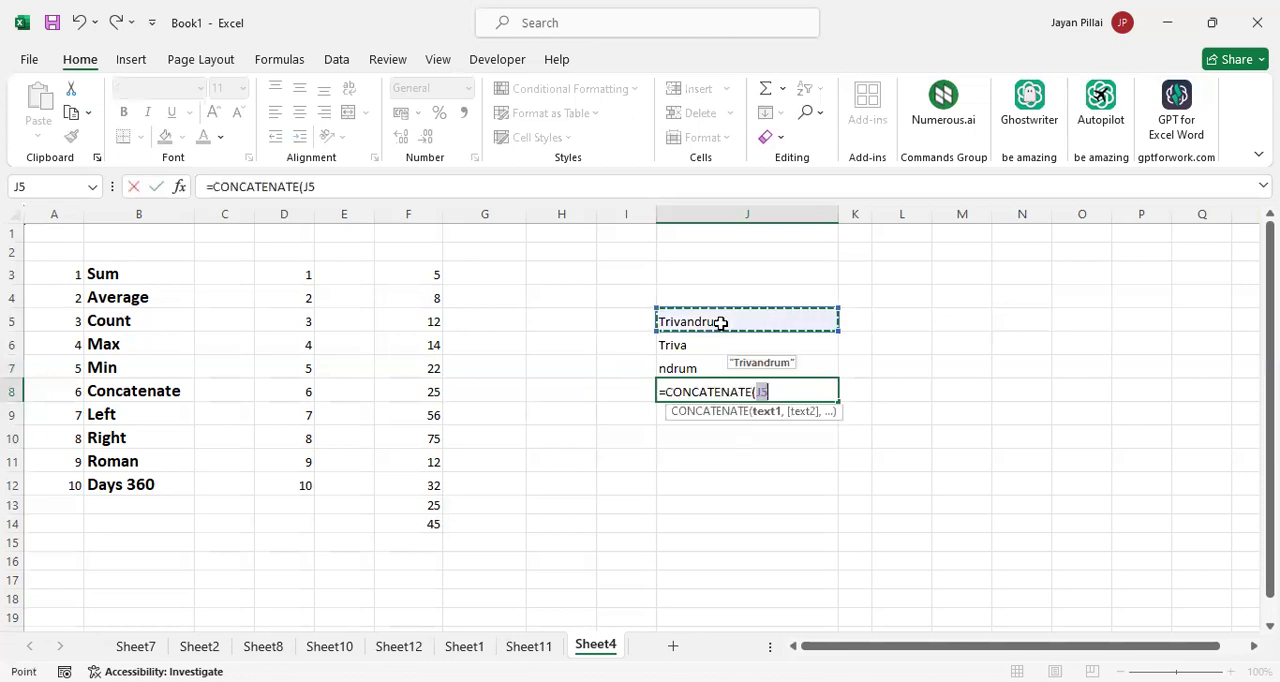
{"action": "type", "text": ","}
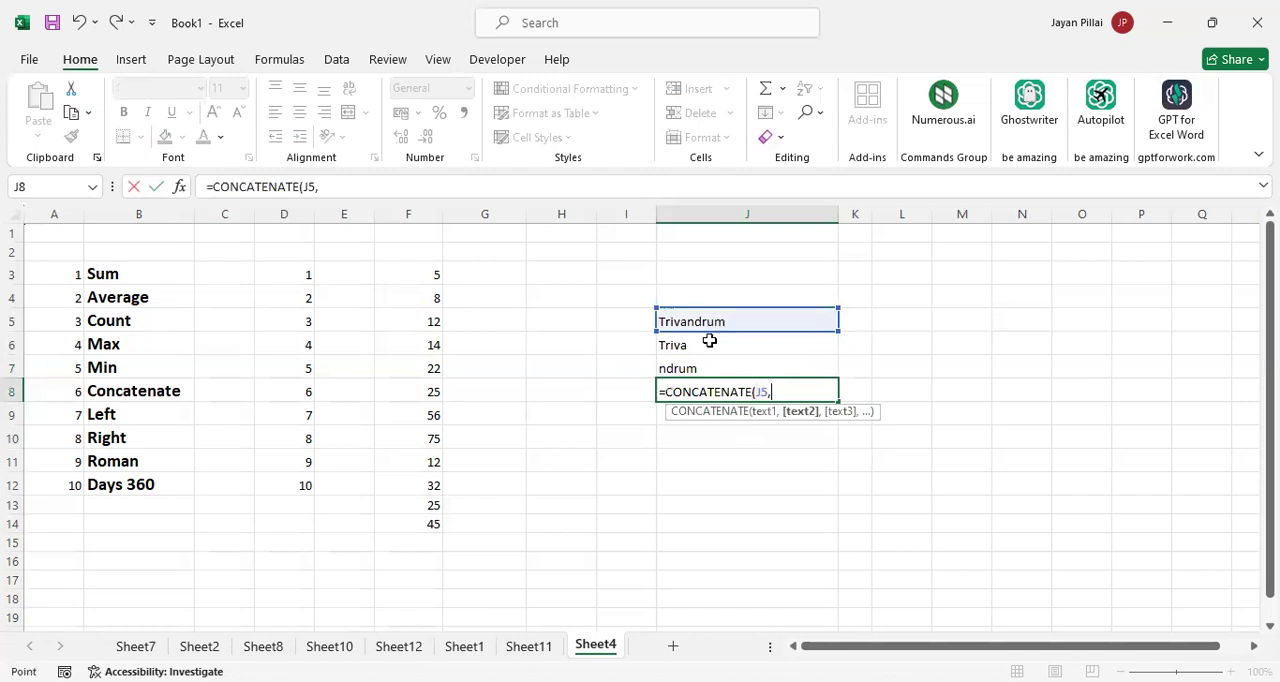
{"action": "left_click", "coordinate": [709, 341]}
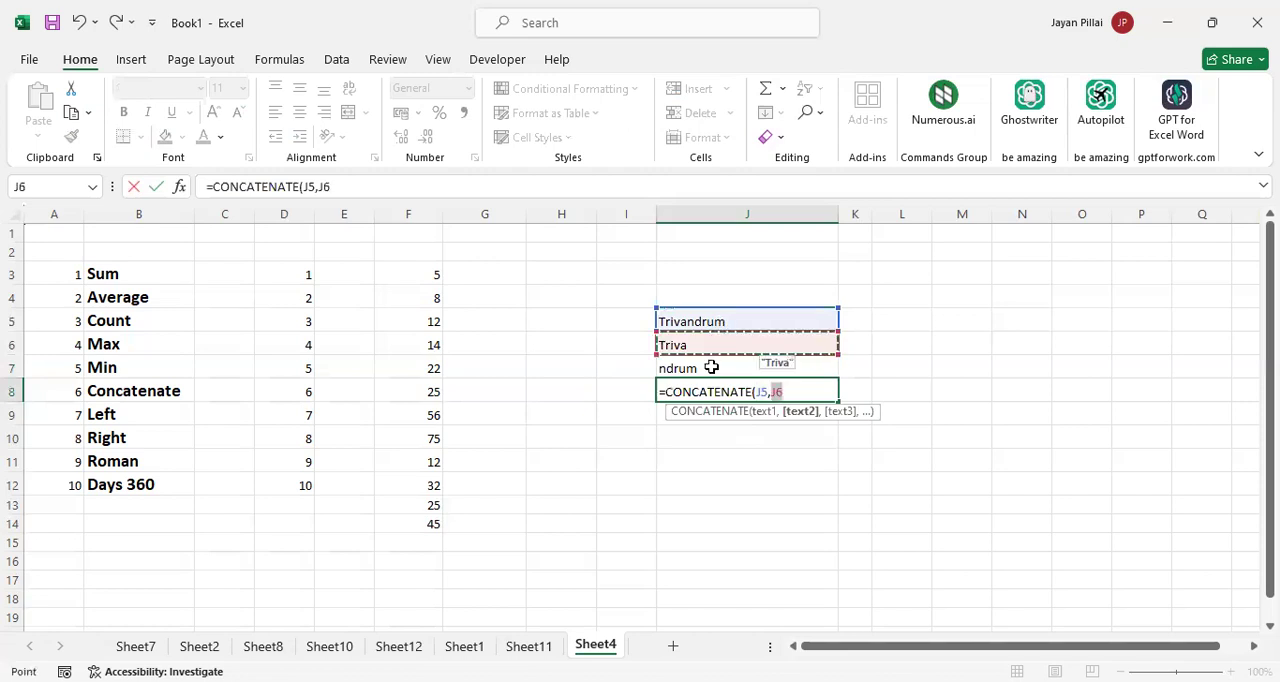
{"action": "type", "text": ","}
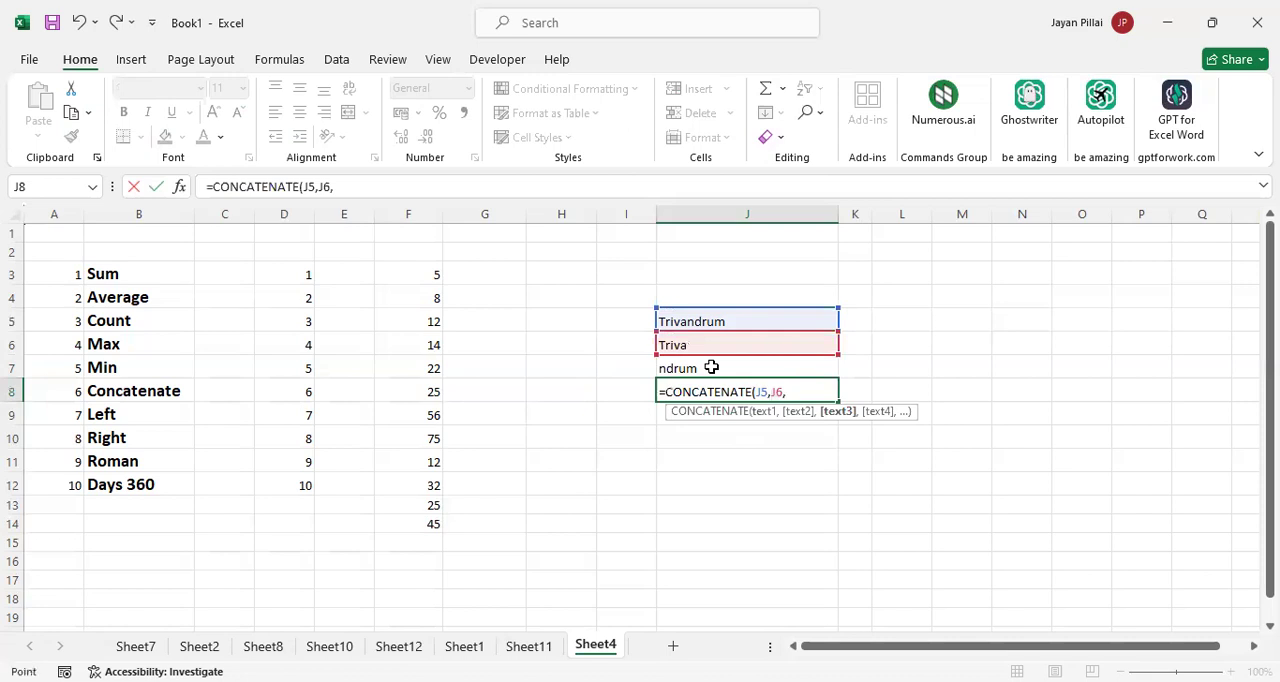
{"action": "left_click", "coordinate": [711, 367]}
{"action": "key", "text": "Return"}
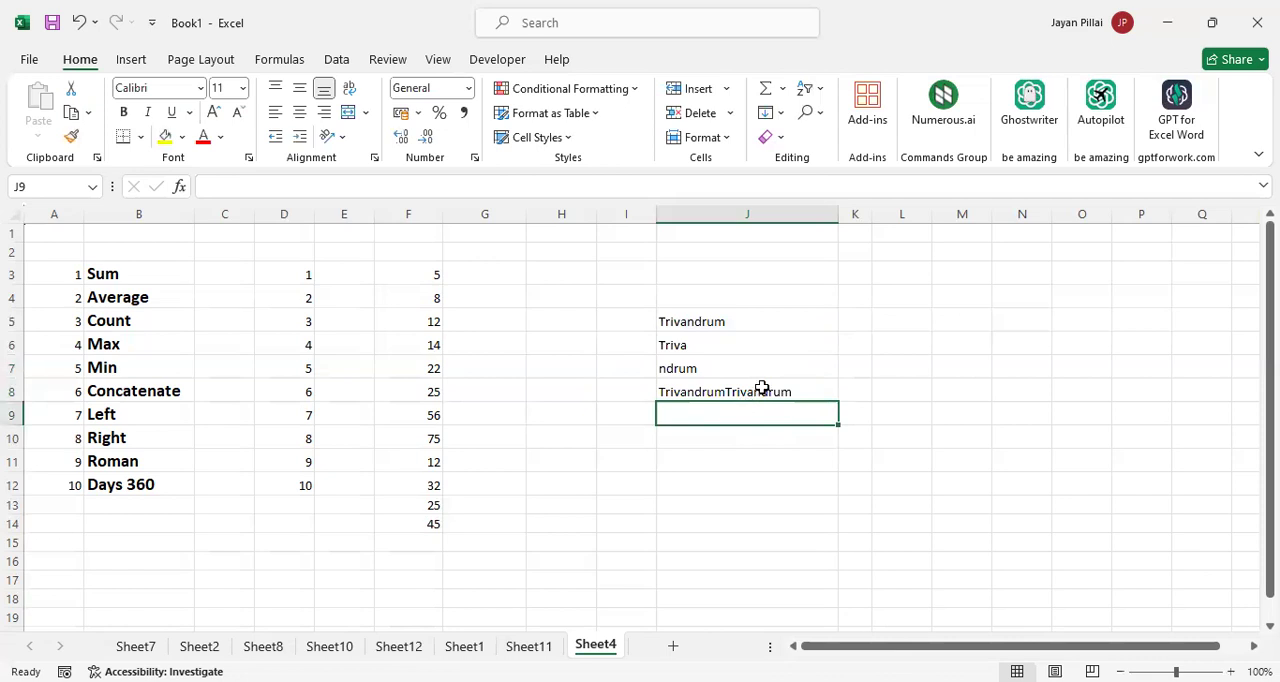
Review the CONCATENATE formula in J8 and the source cells J5:J7 that it joins
{"action": "left_click", "coordinate": [763, 391]}
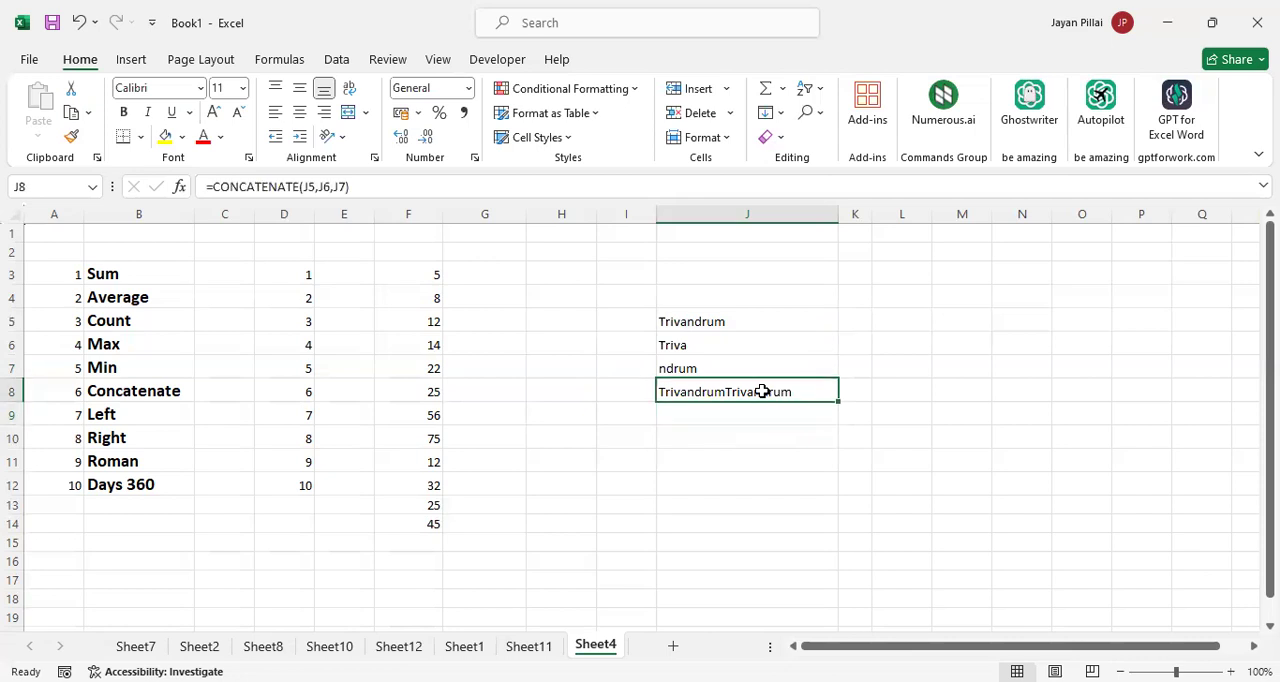
{"action": "double_click", "coordinate": [763, 391]}
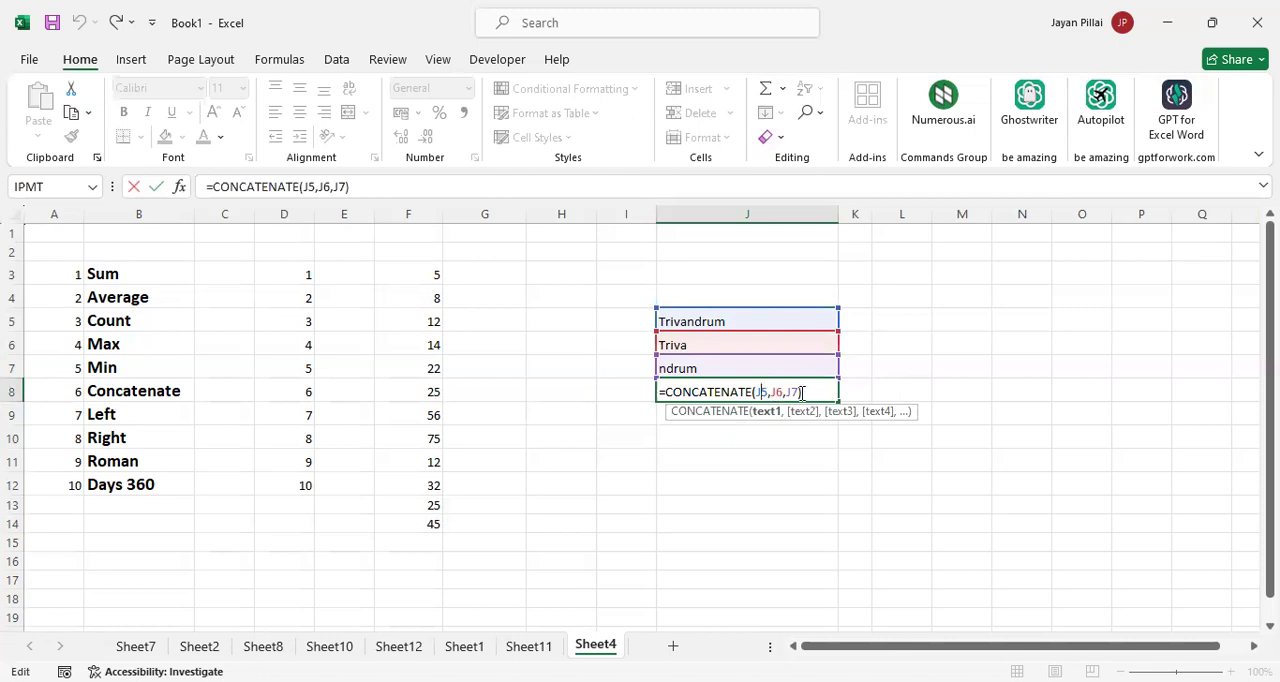
{"action": "key", "text": "Return"}
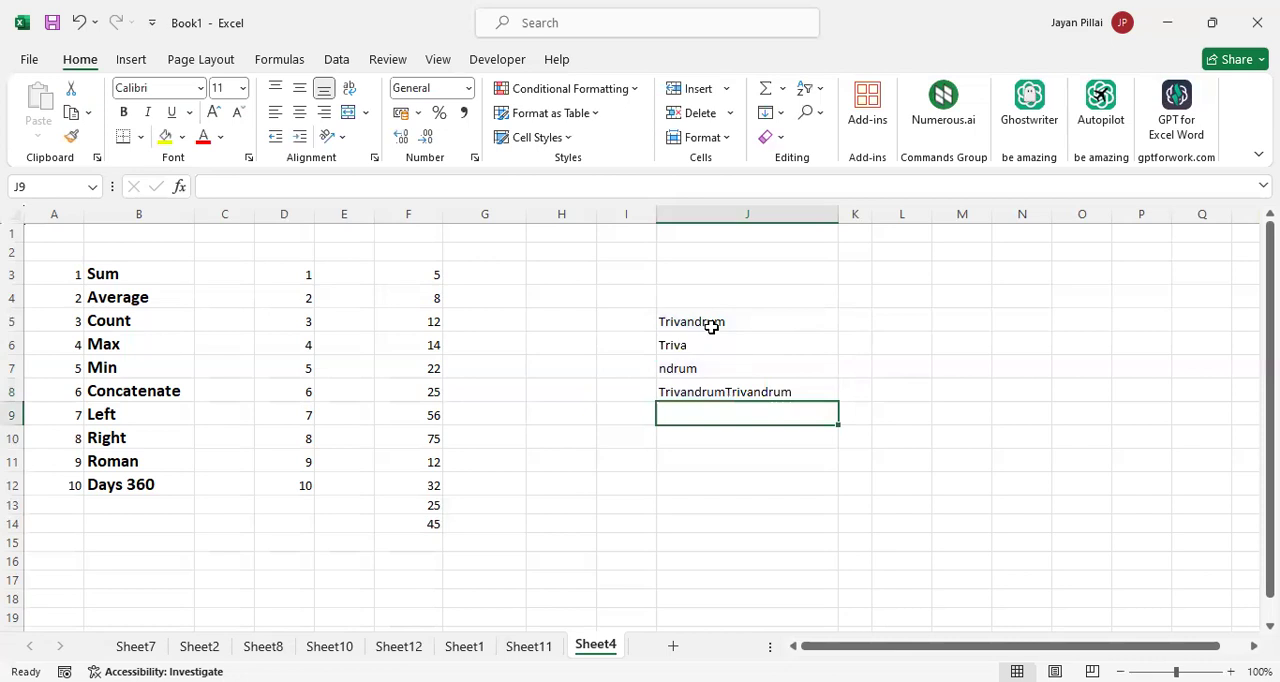
{"action": "left_click_drag", "start_coordinate": [711, 326], "coordinate": [715, 376]}
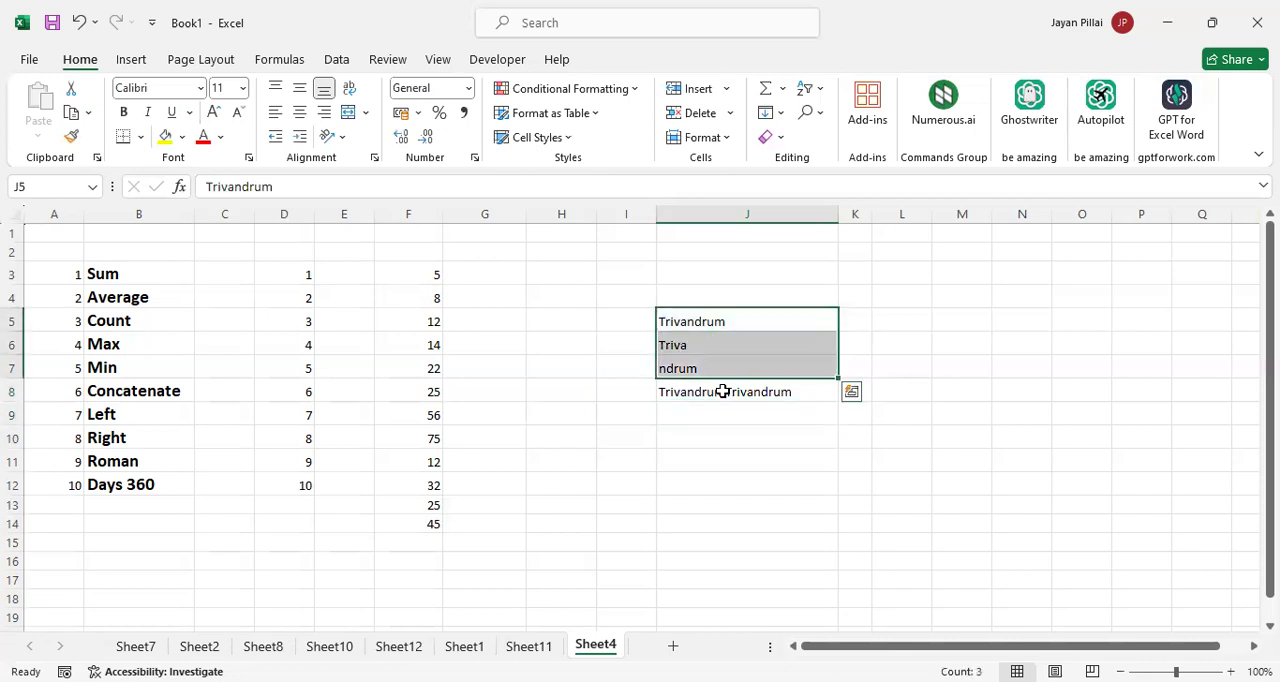
{"action": "left_click", "coordinate": [723, 391]}
Enter the sample texts "I am", "Very" and "tired" in cells J9, K9 and L9
{"action": "left_click", "coordinate": [723, 415]}
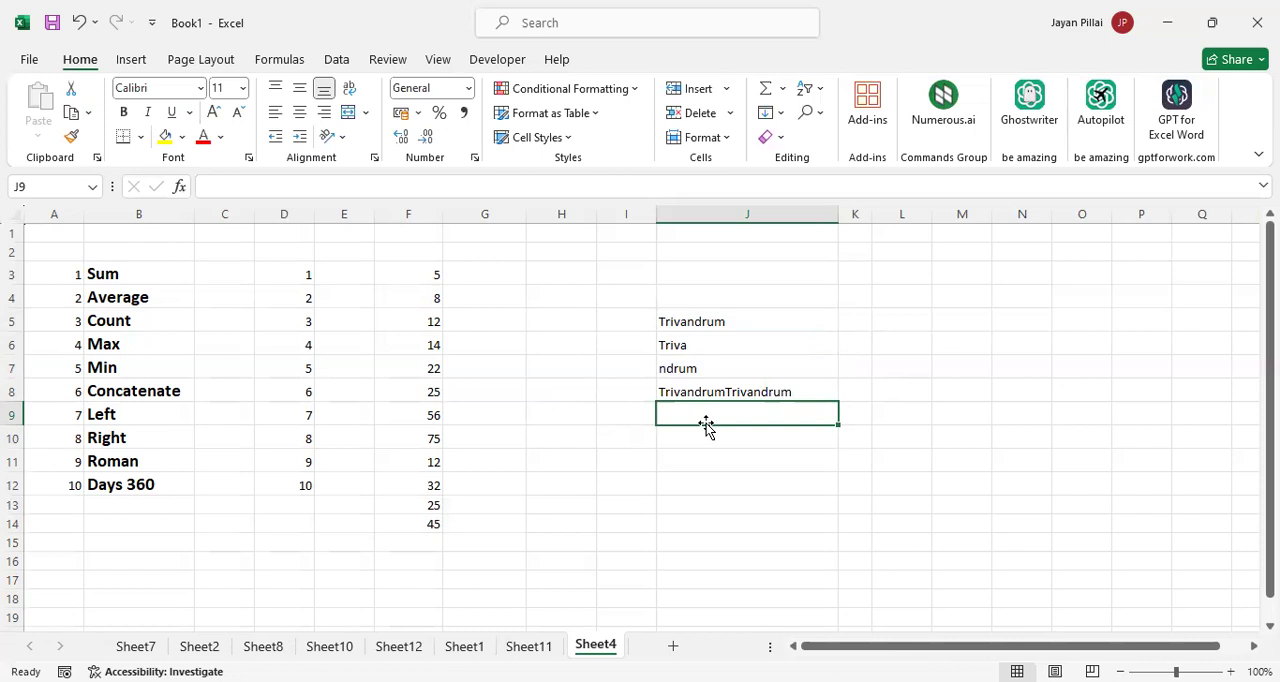
{"action": "type", "text": "l"}
{"action": "type", "text": " am"}
{"action": "key", "text": "Tab"}
{"action": "type", "text": "V"}
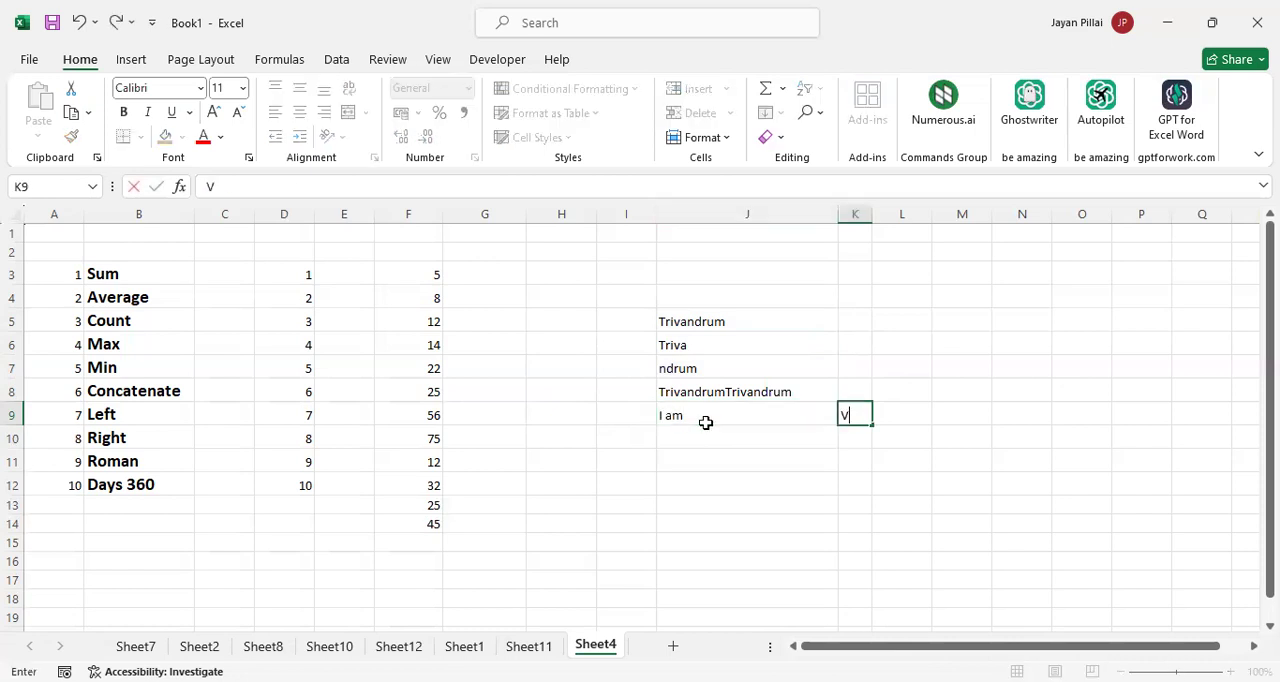
{"action": "type", "text": "ery"}
{"action": "key", "text": "Tab"}
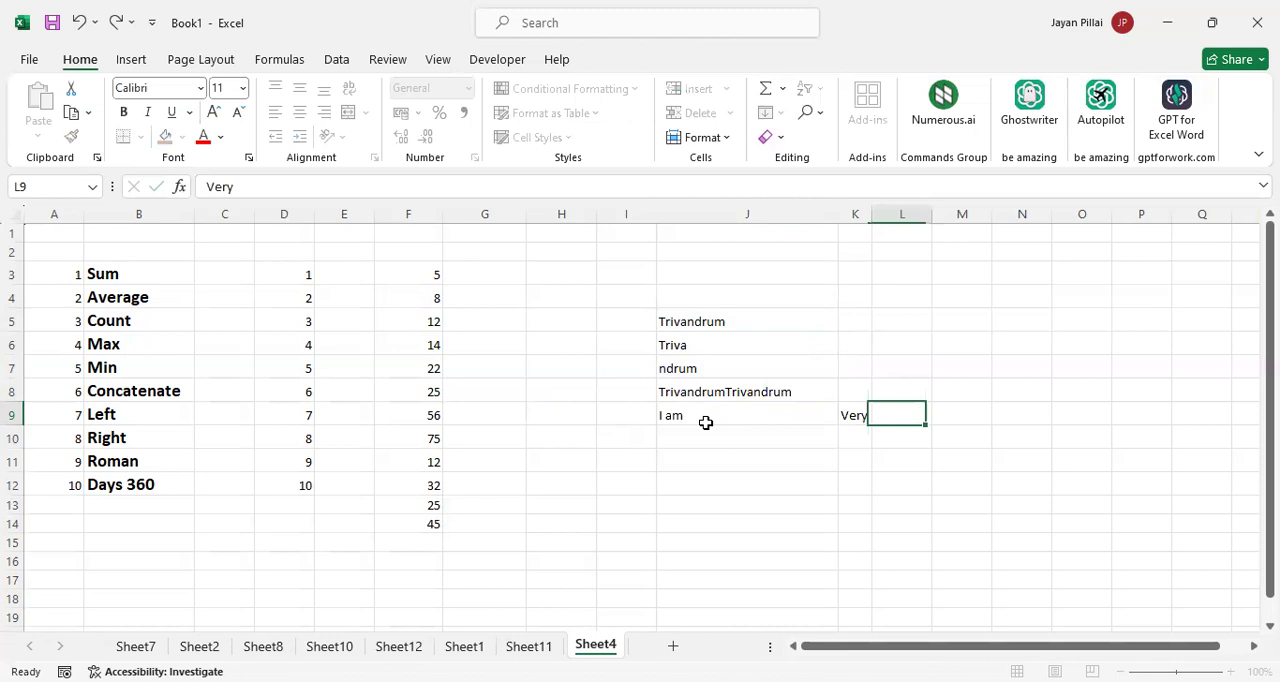
{"action": "type", "text": "tired"}
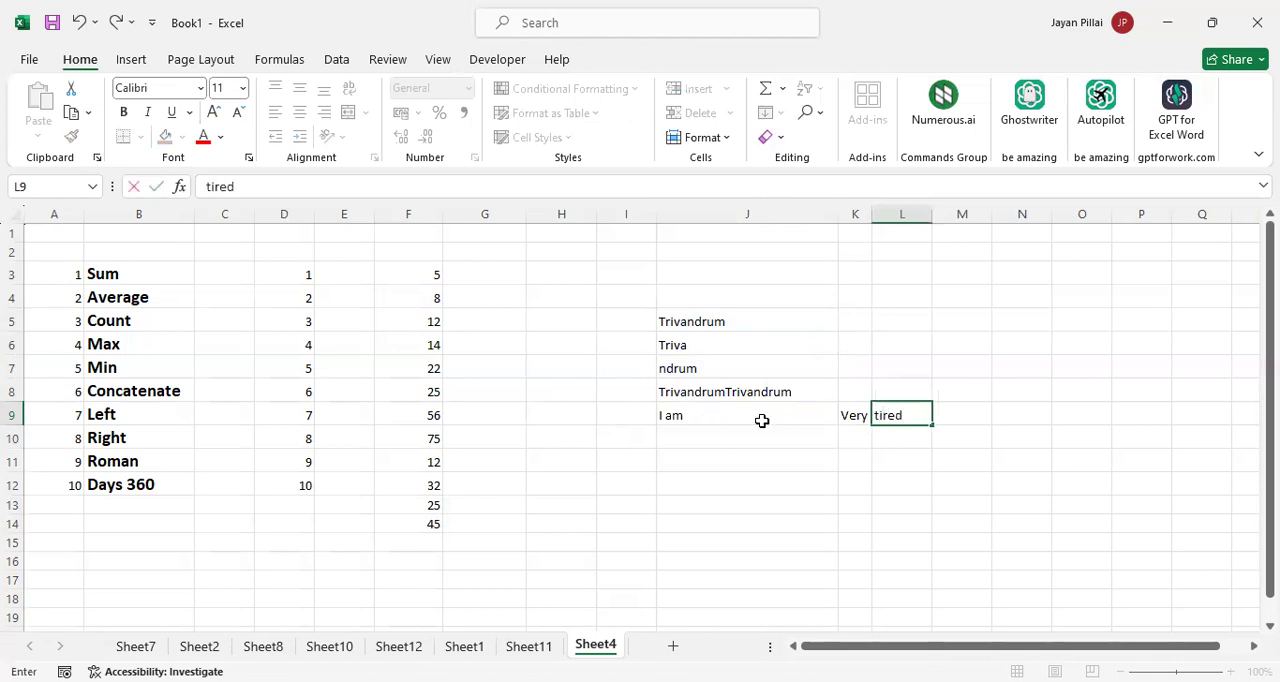
Join the three texts in row 9 by entering =CONCATENATE(J9,K9,L9) in M9, and fit column M's width to the result
{"action": "left_click", "coordinate": [962, 424]}
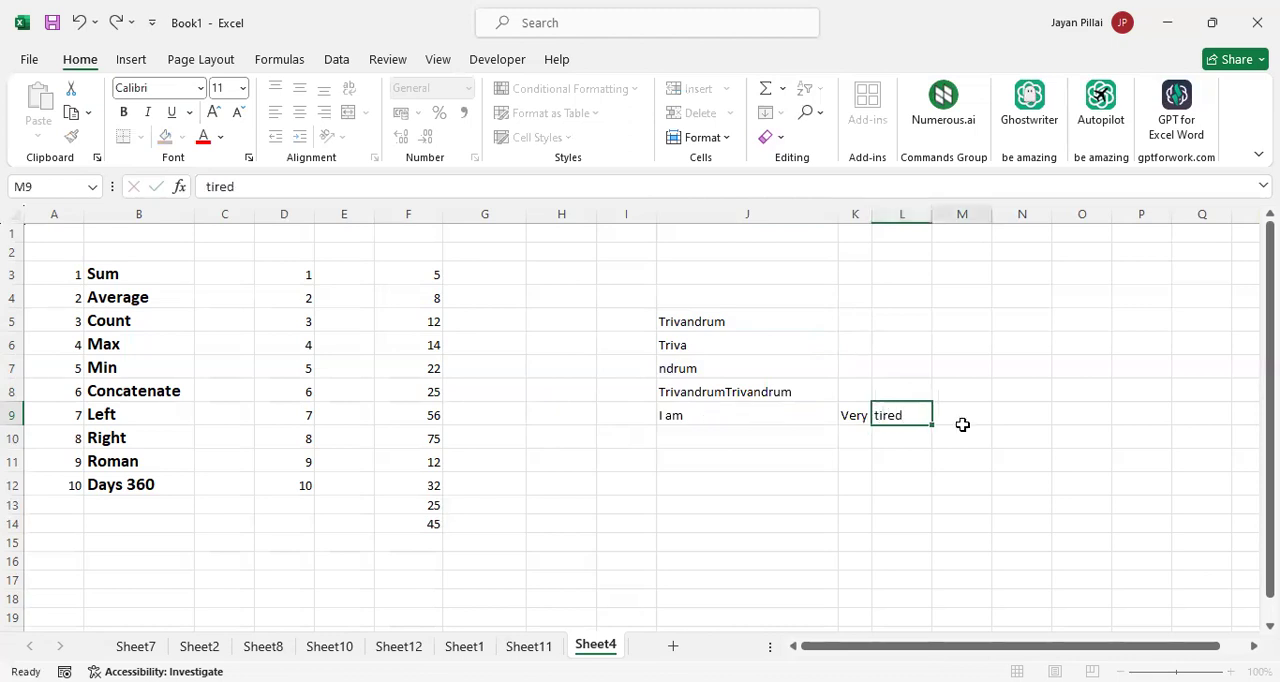
{"action": "type", "text": "="}
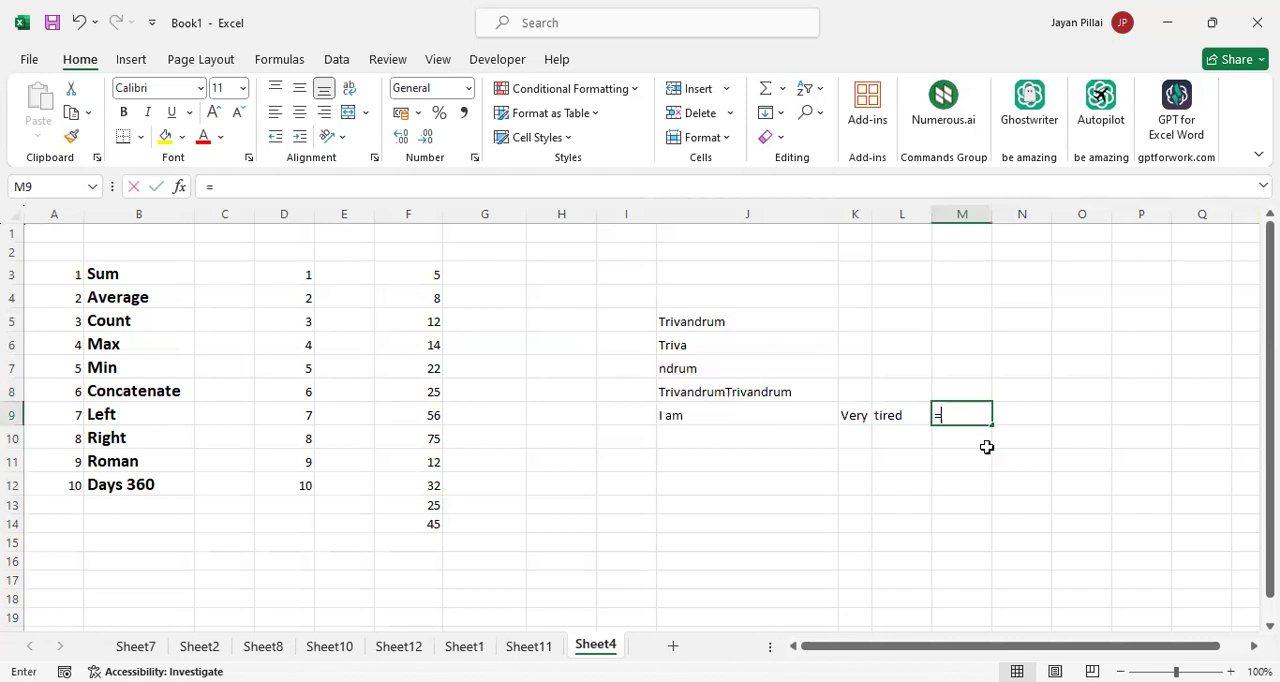
{"action": "type", "text": "CONCATENATE("}
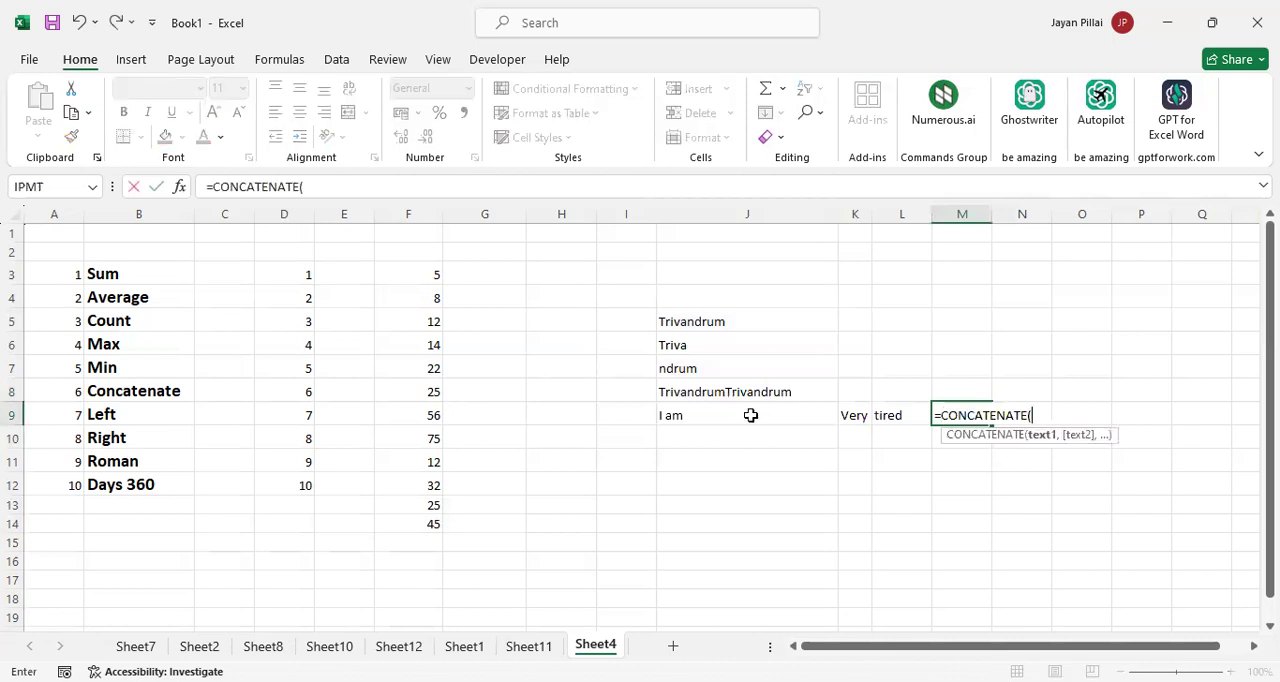
{"action": "left_click", "coordinate": [750, 415]}
{"action": "type", "text": ","}
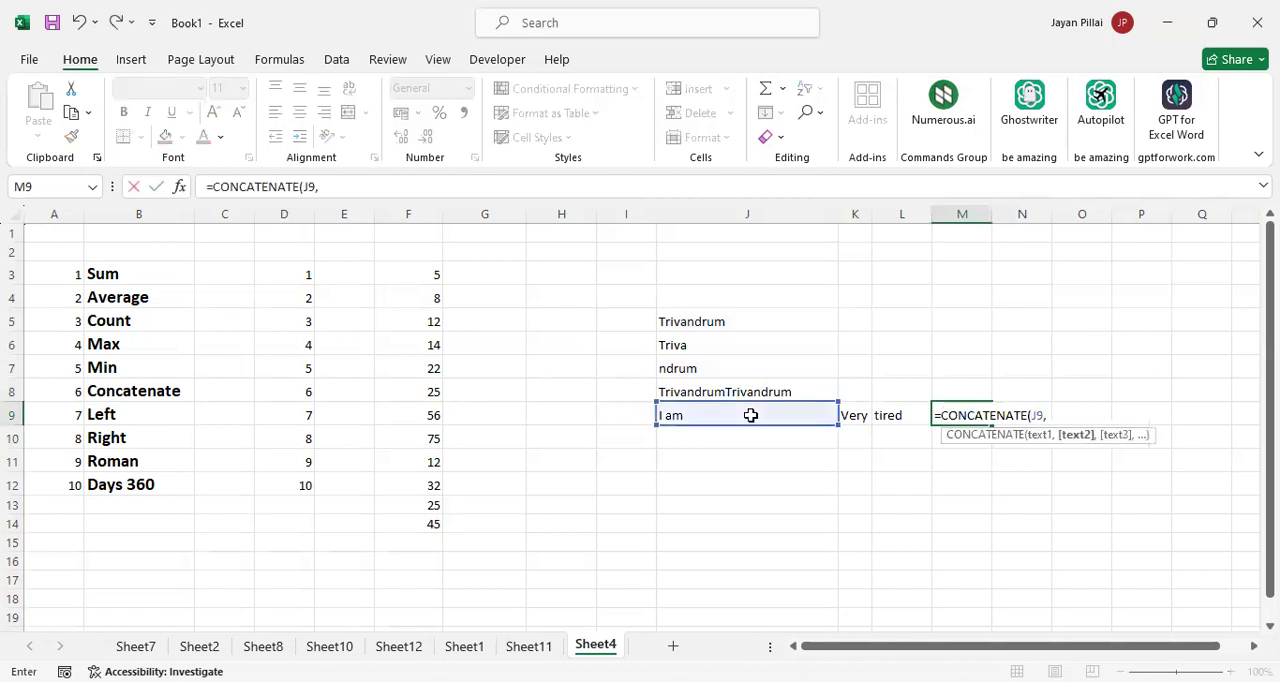
{"action": "key", "text": "Left"}
{"action": "key", "text": "Left"}
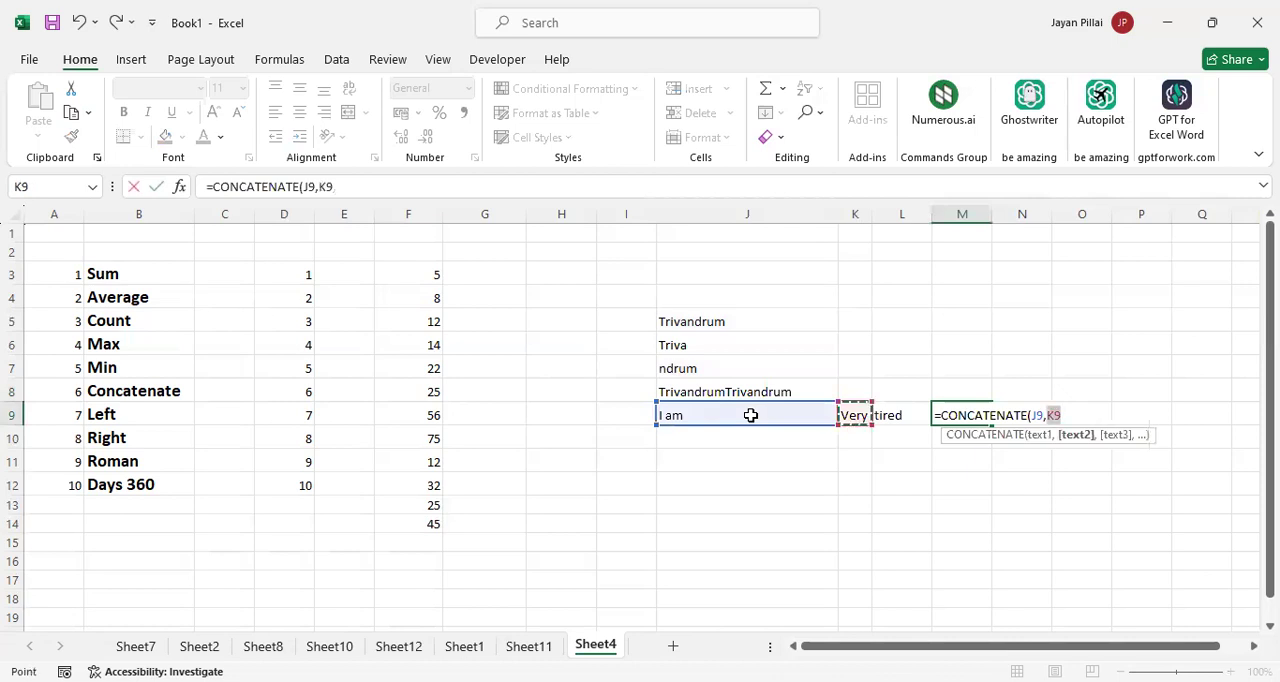
{"action": "type", "text": ","}
{"action": "key", "text": "Left"}
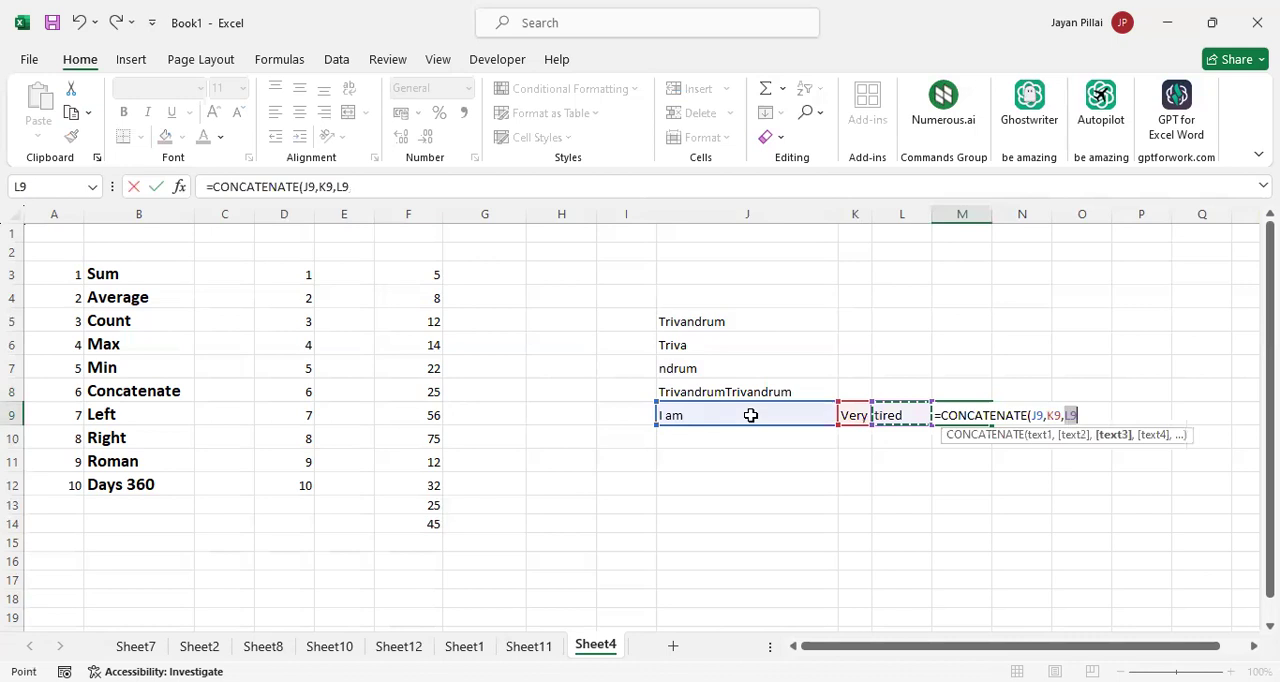
{"action": "key", "text": "Return"}
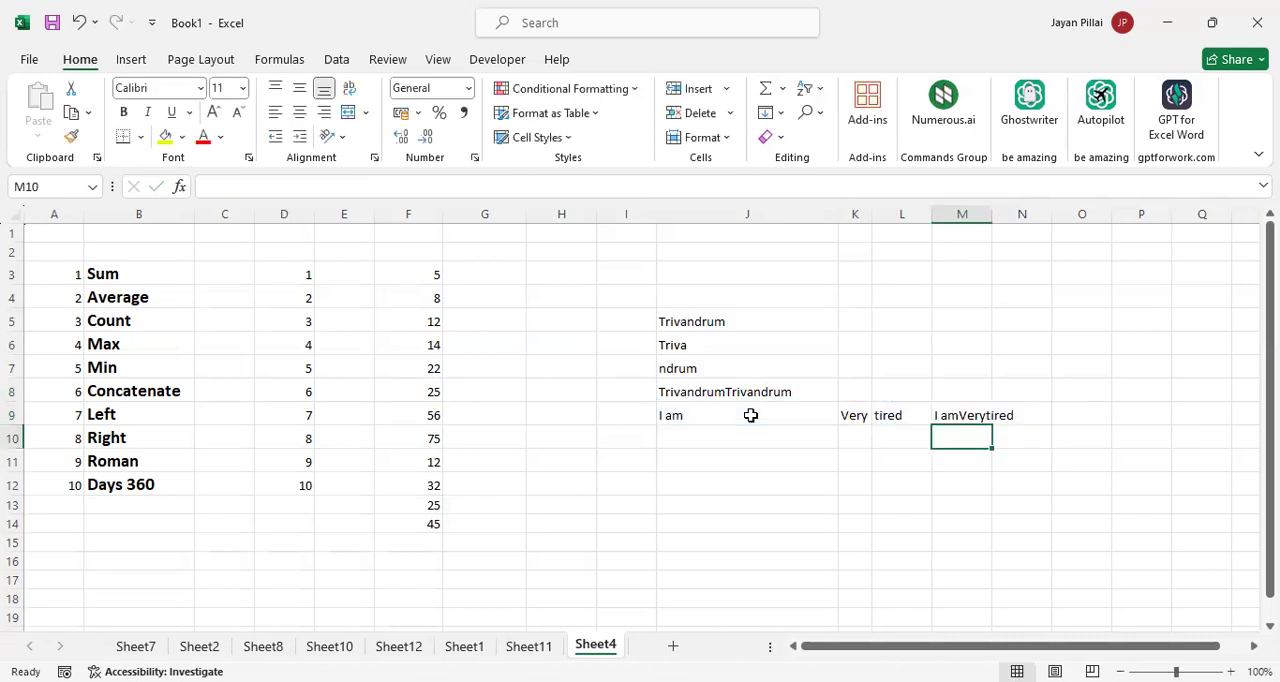
{"action": "left_click", "coordinate": [954, 415]}
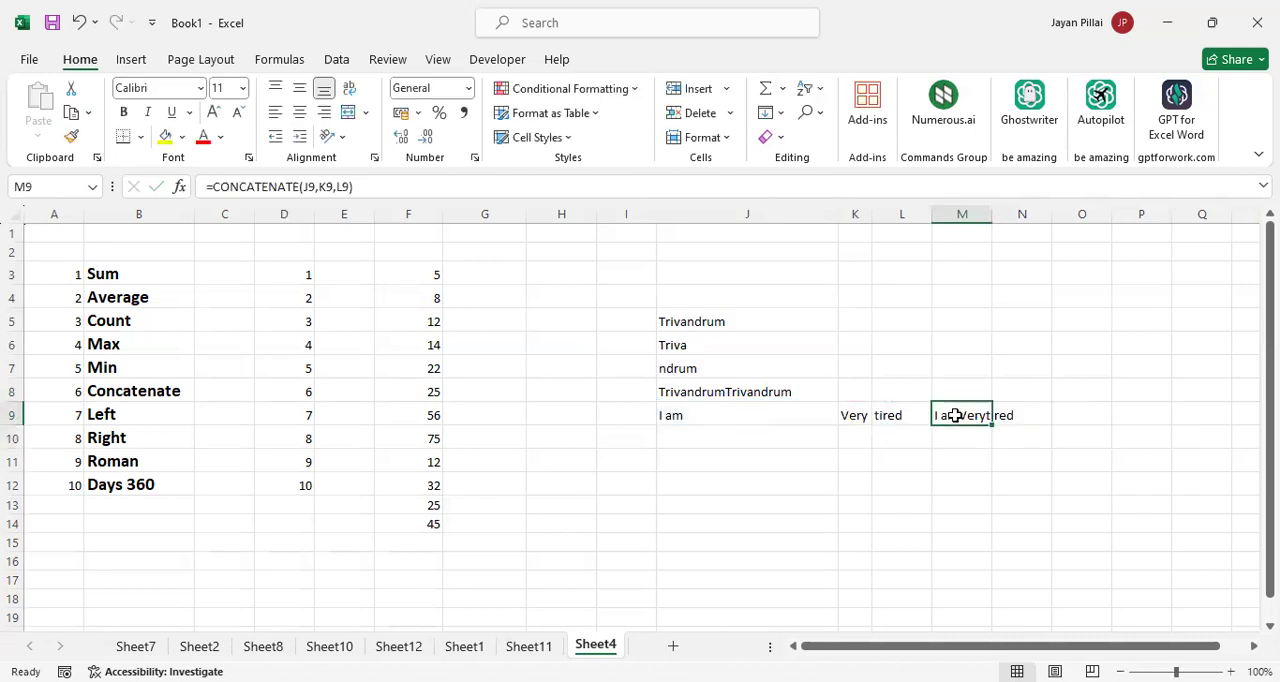
{"action": "double_click", "coordinate": [988, 215]}
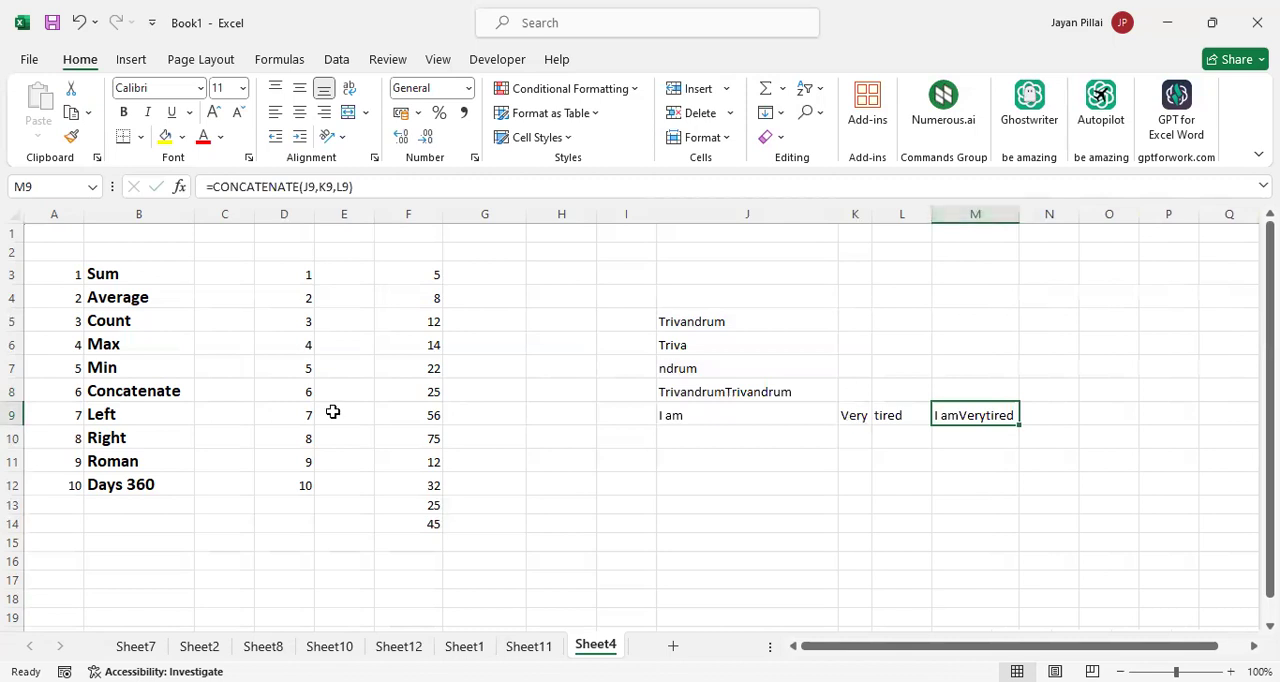
{"action": "left_click", "coordinate": [174, 392]}
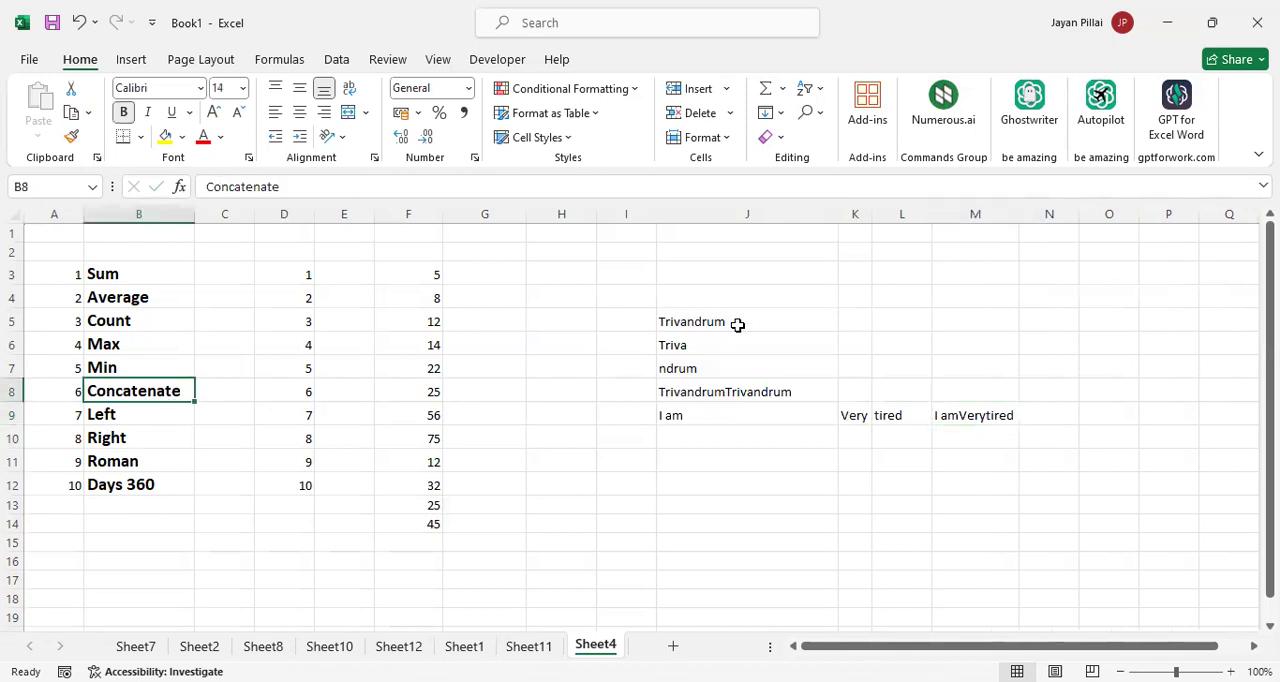
Clear the text function examples from the range J5:N11
{"action": "left_click", "coordinate": [706, 326]}
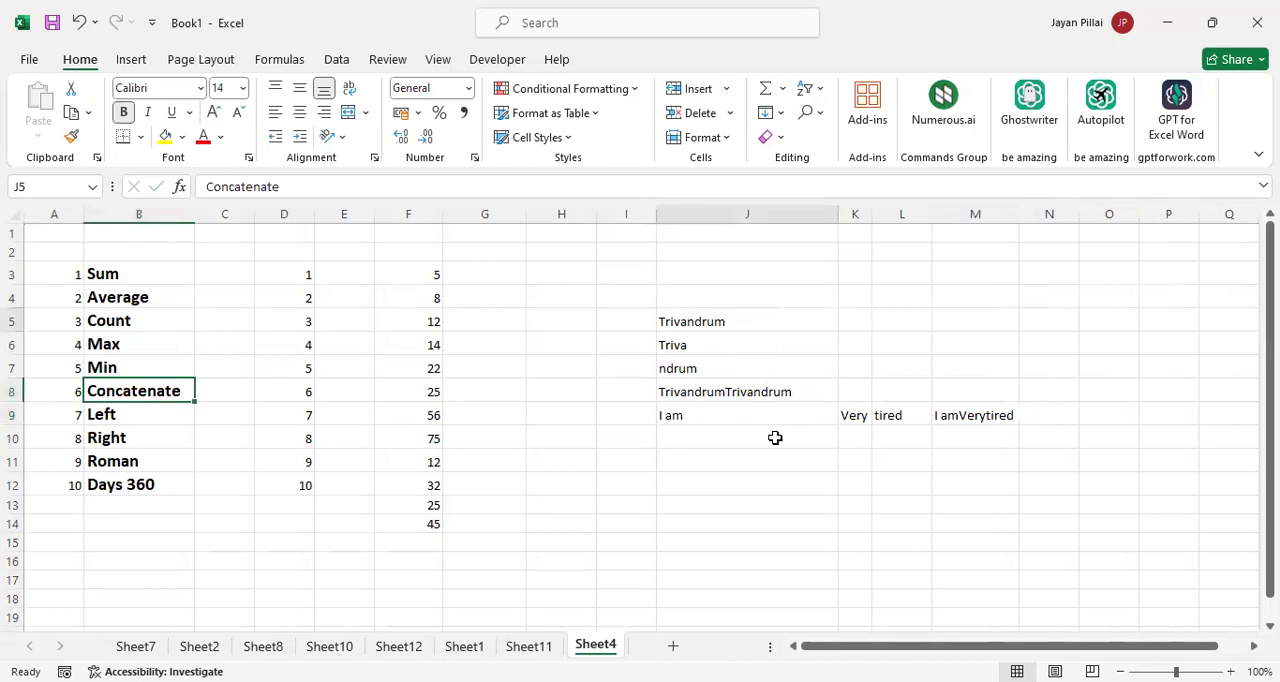
{"action": "left_click_drag", "start_coordinate": [775, 438], "coordinate": [900, 460]}
{"action": "key", "text": "shift+Right"}
{"action": "key", "text": "shift+Right"}
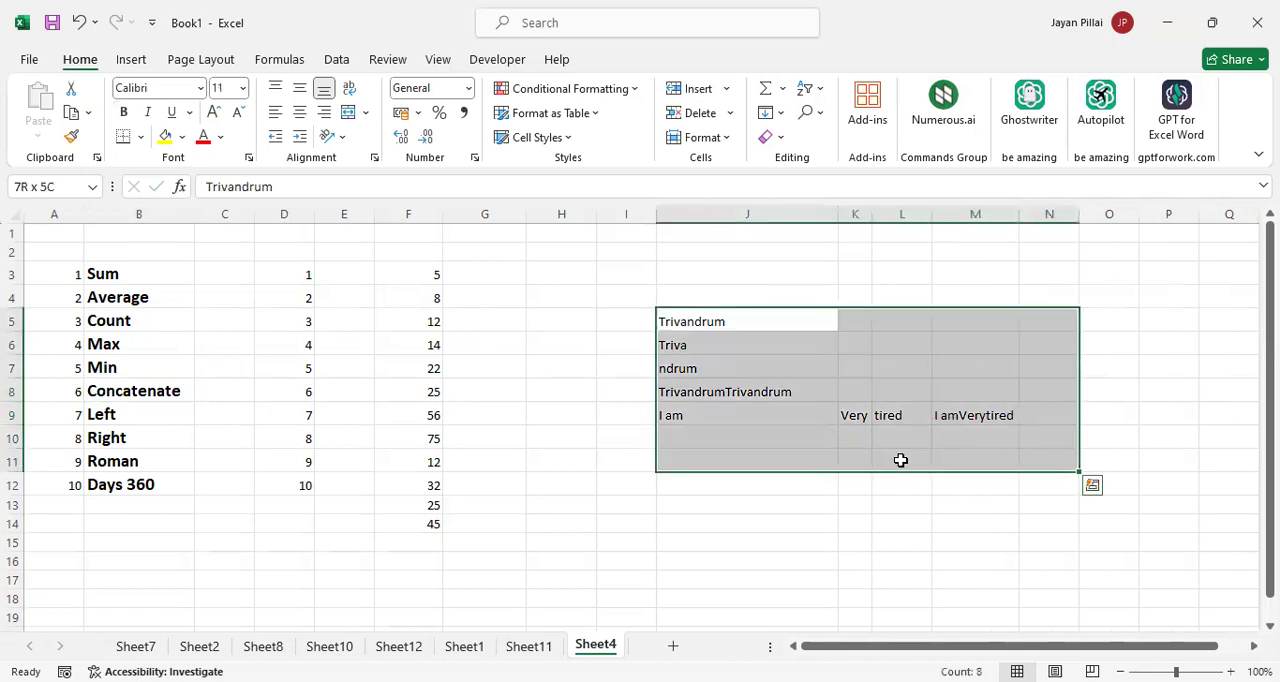
{"action": "key", "text": "Delete"}
{"action": "left_click", "coordinate": [736, 290]}
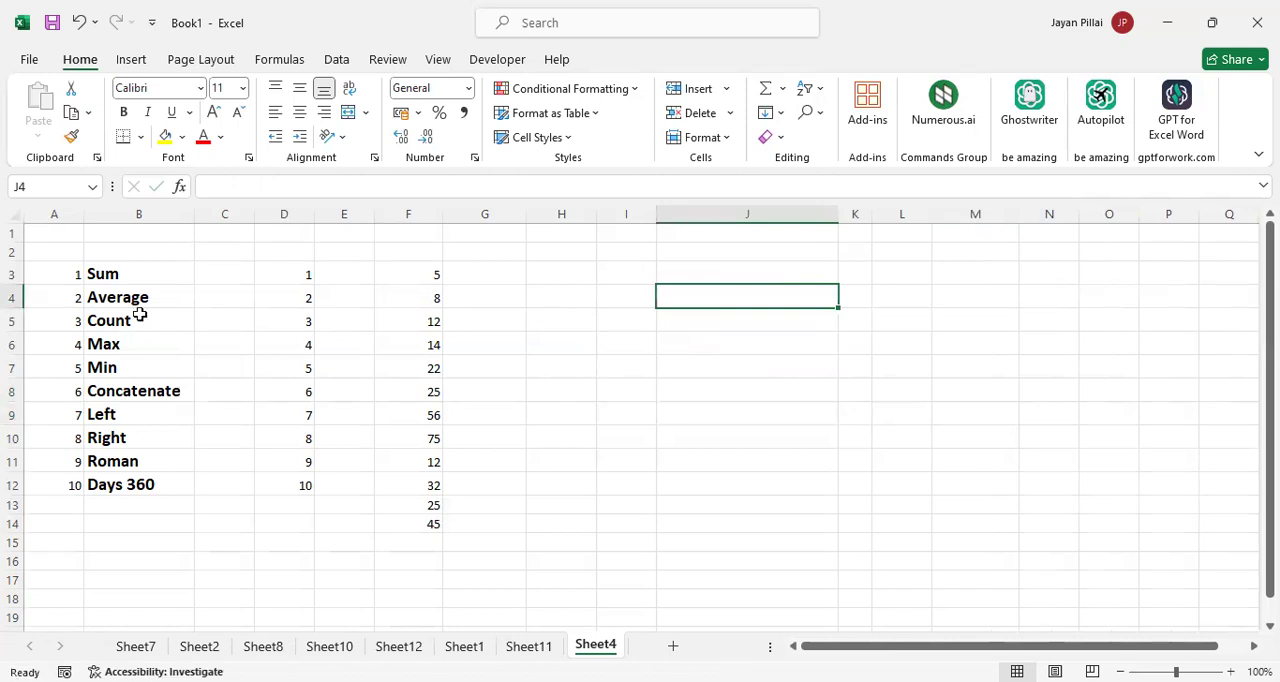
Go through the list of function names in column B from Sum down to Roman
{"action": "left_click", "coordinate": [133, 272]}
{"action": "key", "text": "Down"}
{"action": "key", "text": "Down"}
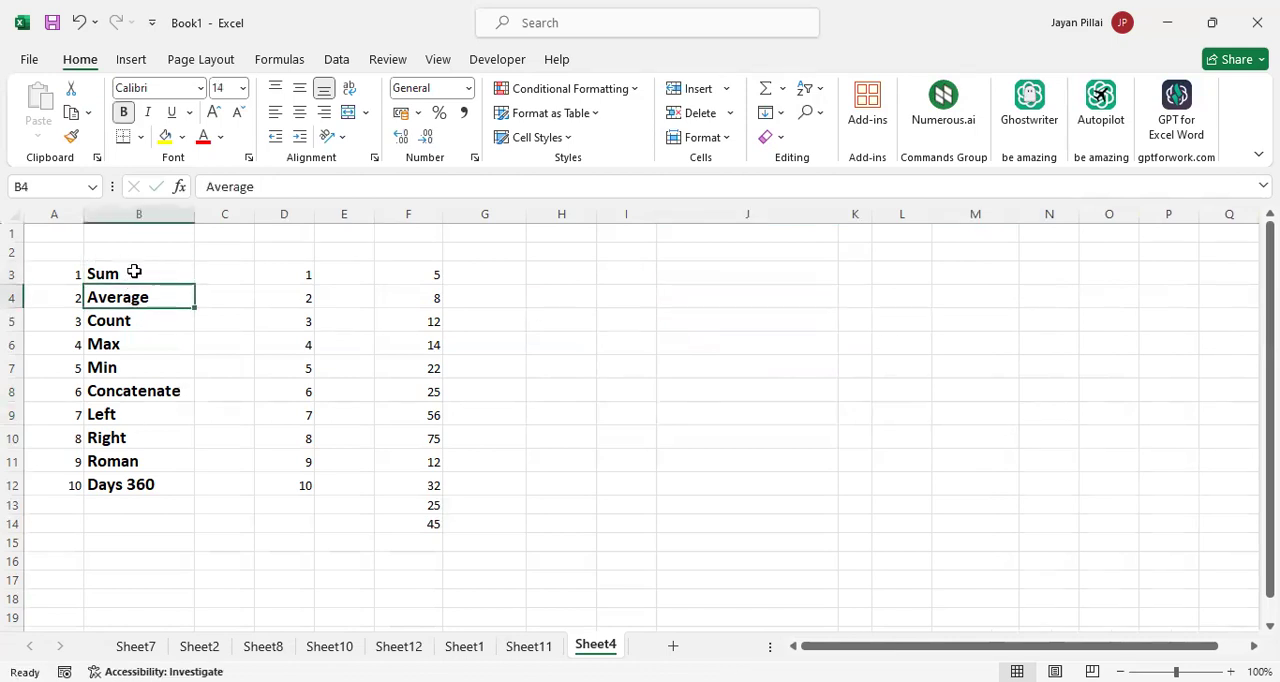
{"action": "key", "text": "Down"}
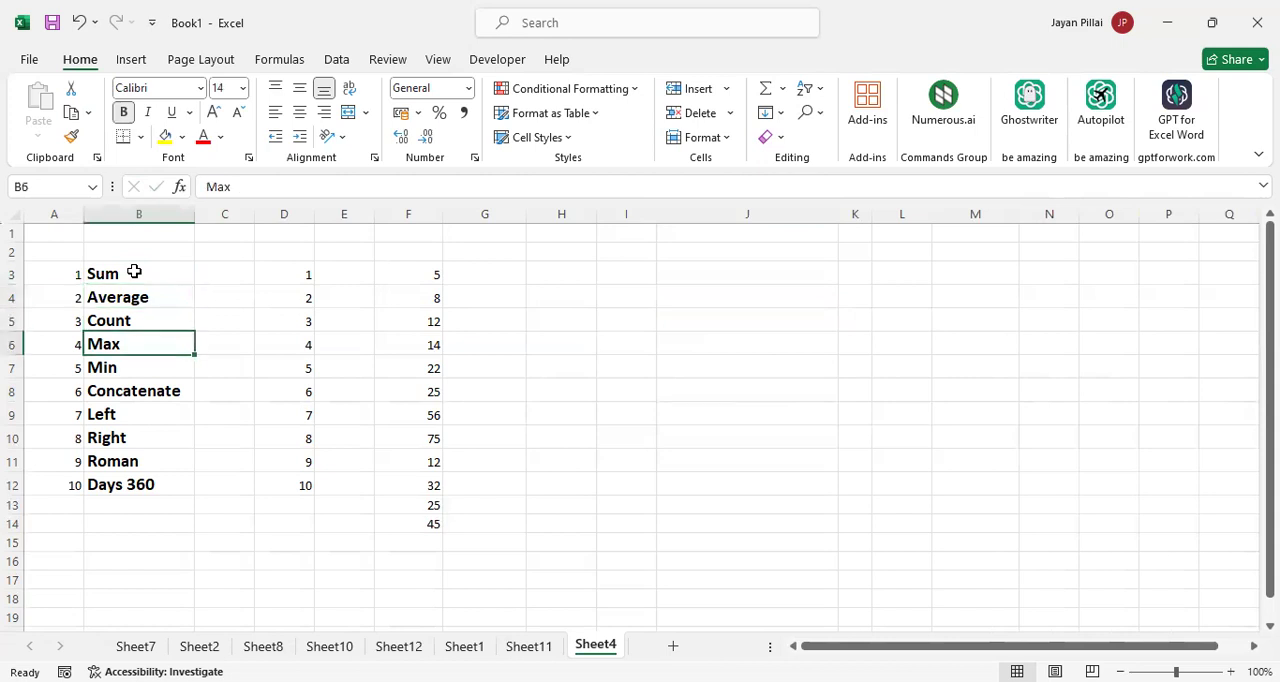
{"action": "key", "text": "Down"}
{"action": "key", "text": "Down"}
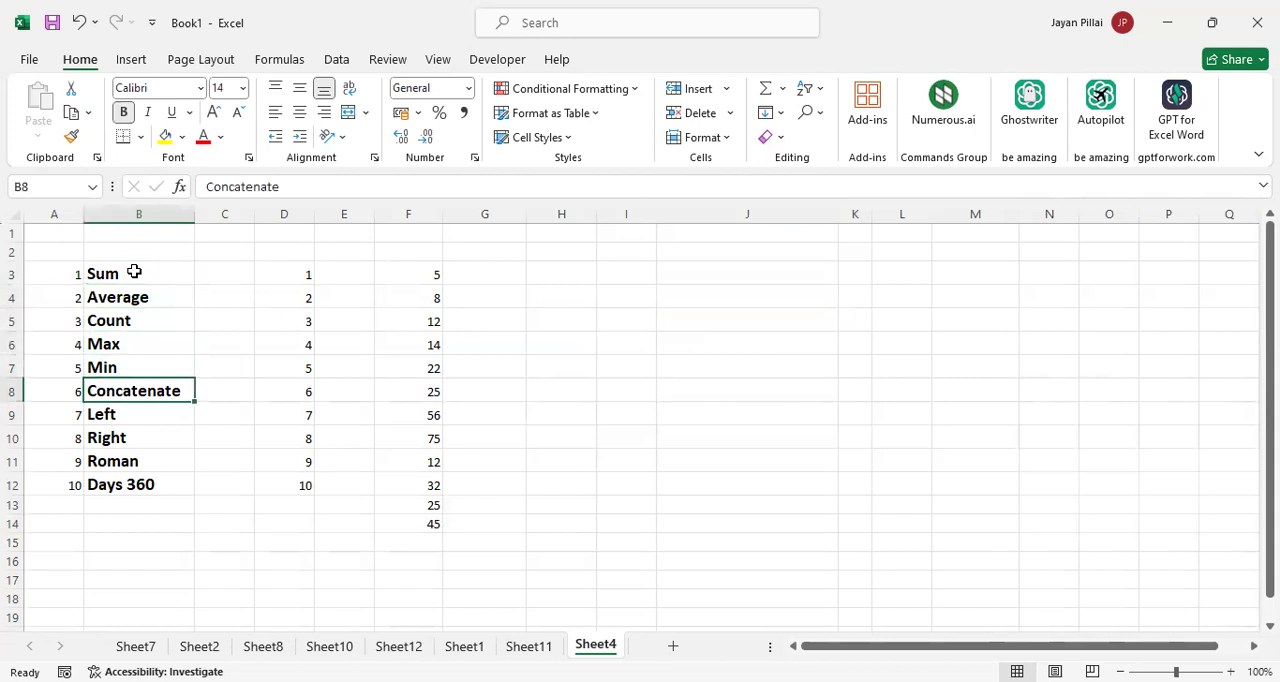
{"action": "key", "text": "Down"}
{"action": "key", "text": "Down"}
{"action": "key", "text": "Down"}
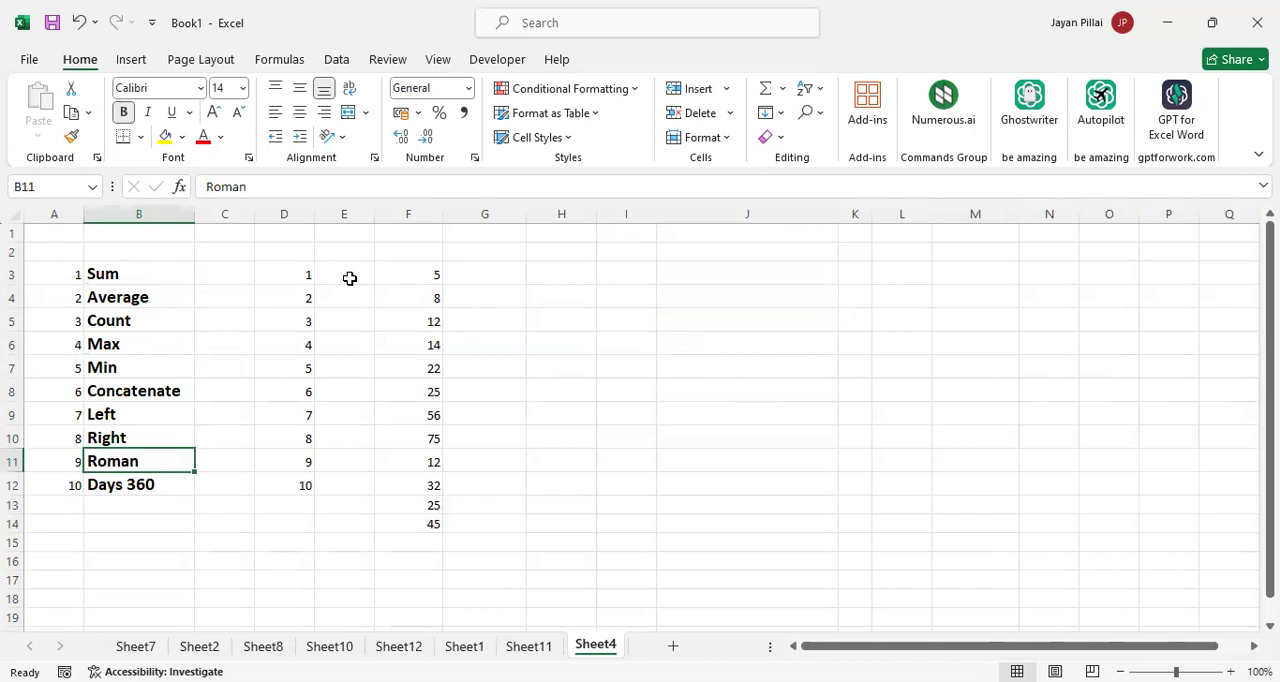
Convert the number in D3 to a Roman numeral by entering =ROMAN(D3) in E3
{"action": "left_click", "coordinate": [349, 278]}
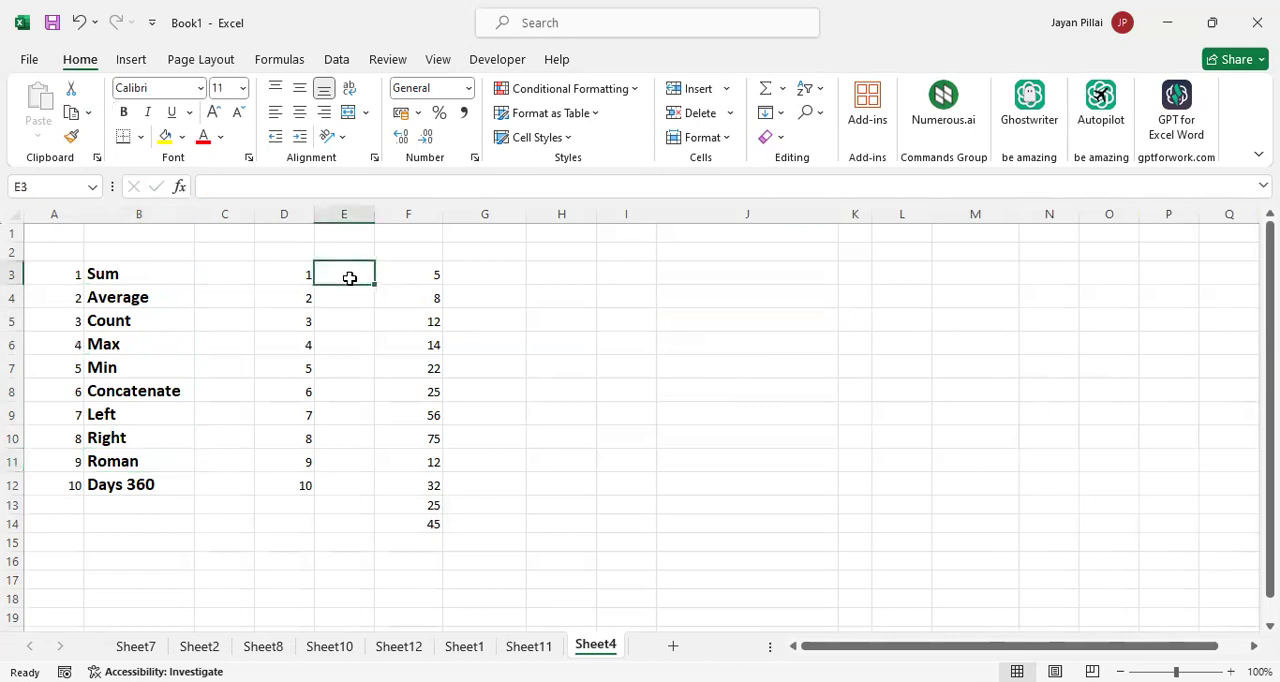
{"action": "type", "text": "="}
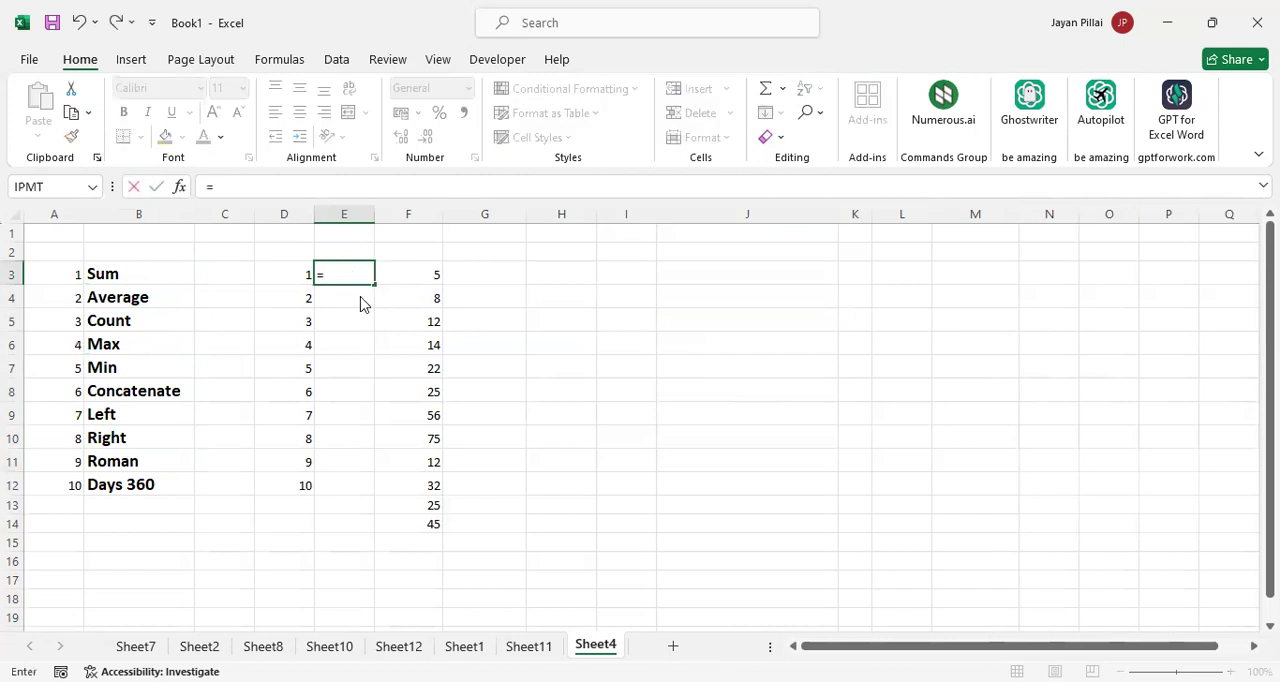
{"action": "type", "text": "ROMAN("}
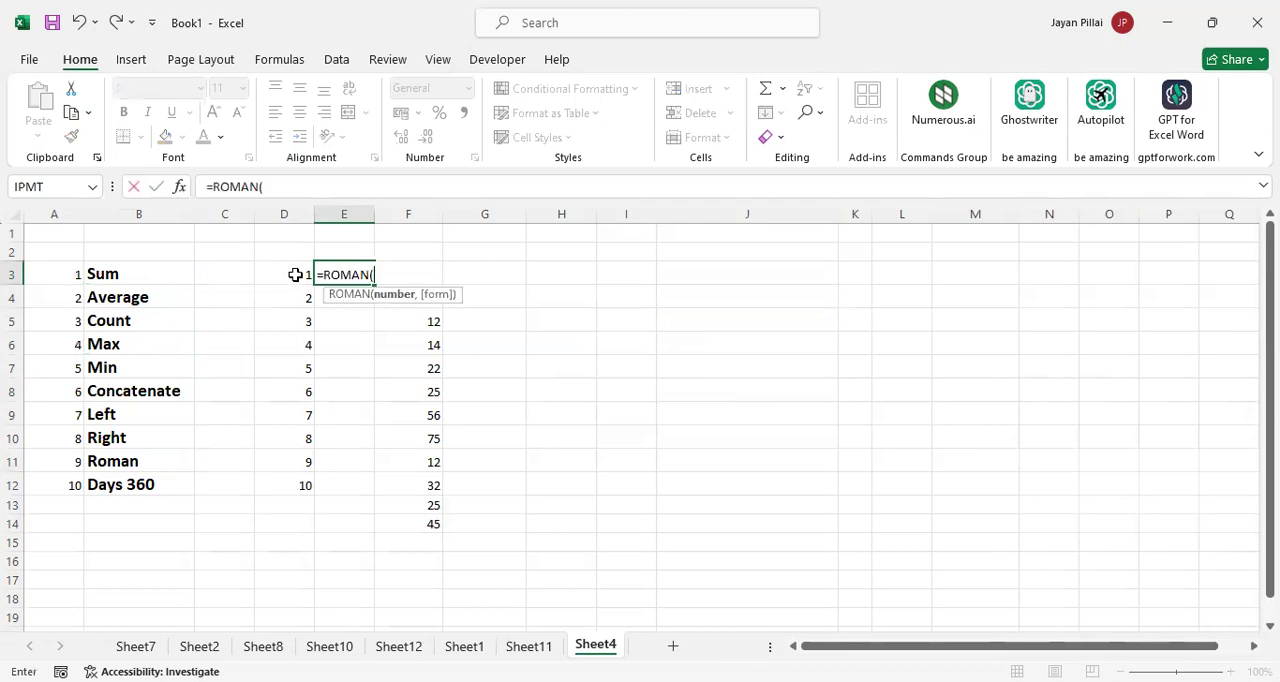
{"action": "left_click", "coordinate": [295, 275]}
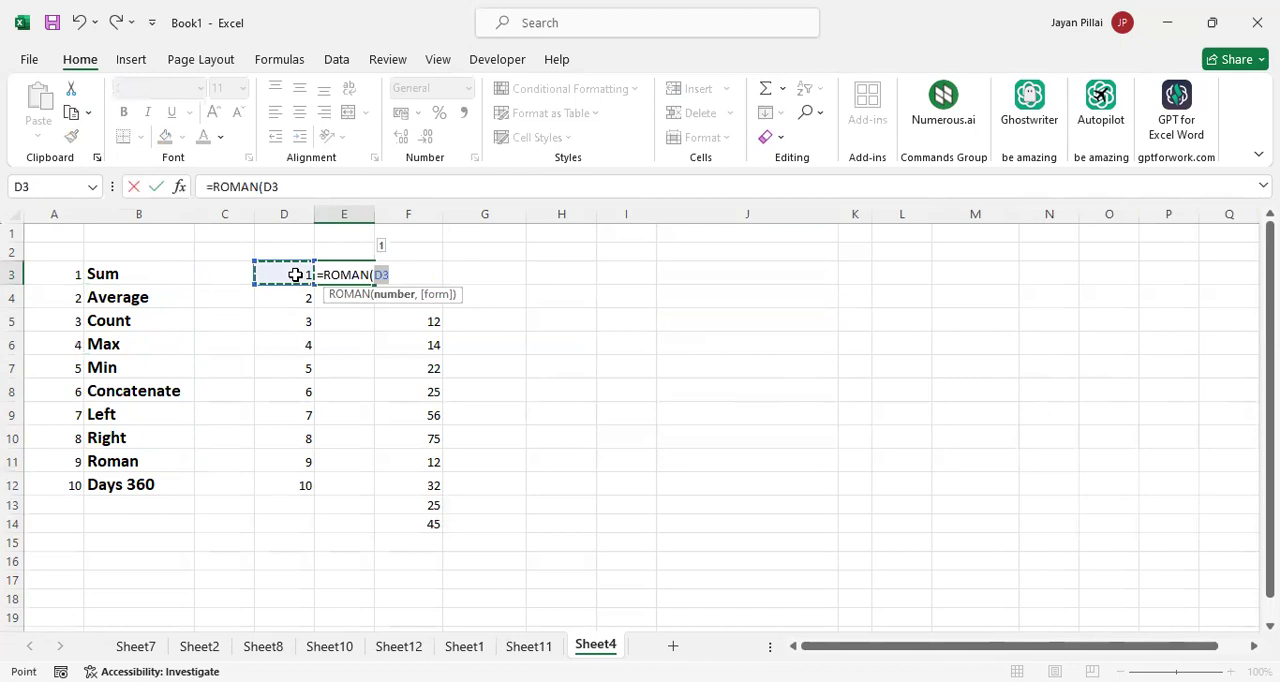
{"action": "key", "text": "Return"}
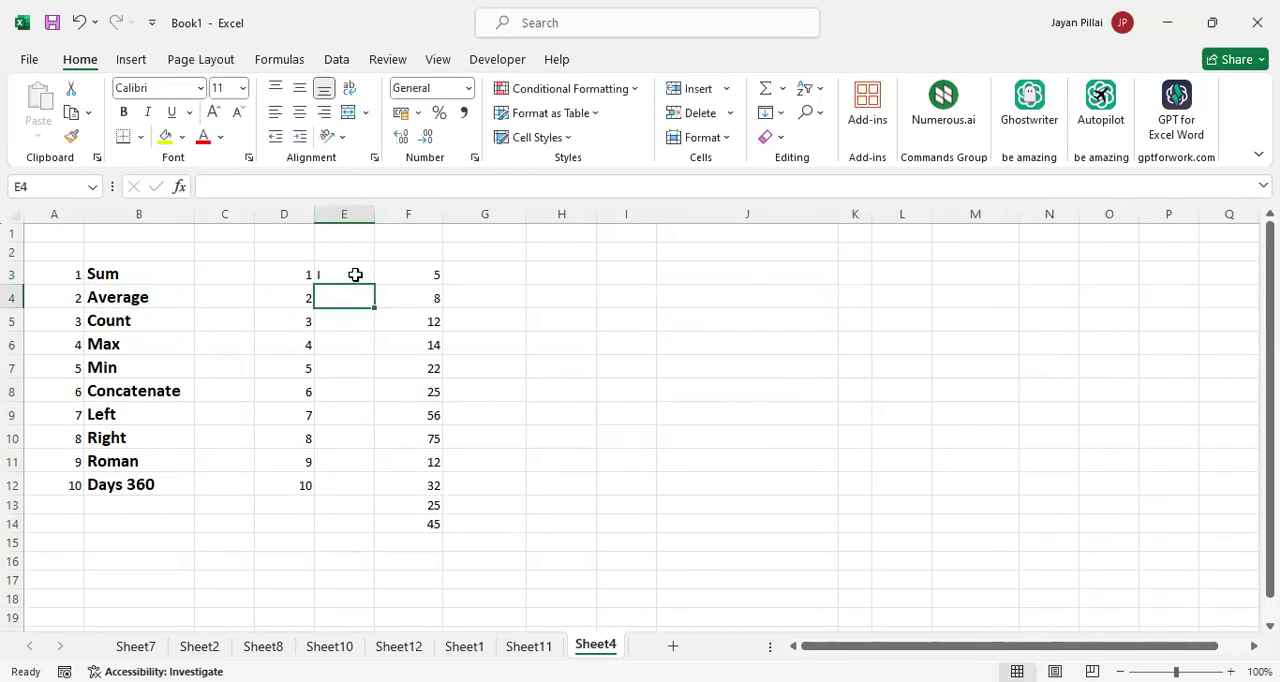
Fill the ROMAN formula from E3 down to E12 and check the filled formulas
{"action": "left_click", "coordinate": [355, 274]}
{"action": "left_click_drag", "start_coordinate": [375, 285], "coordinate": [383, 505]}
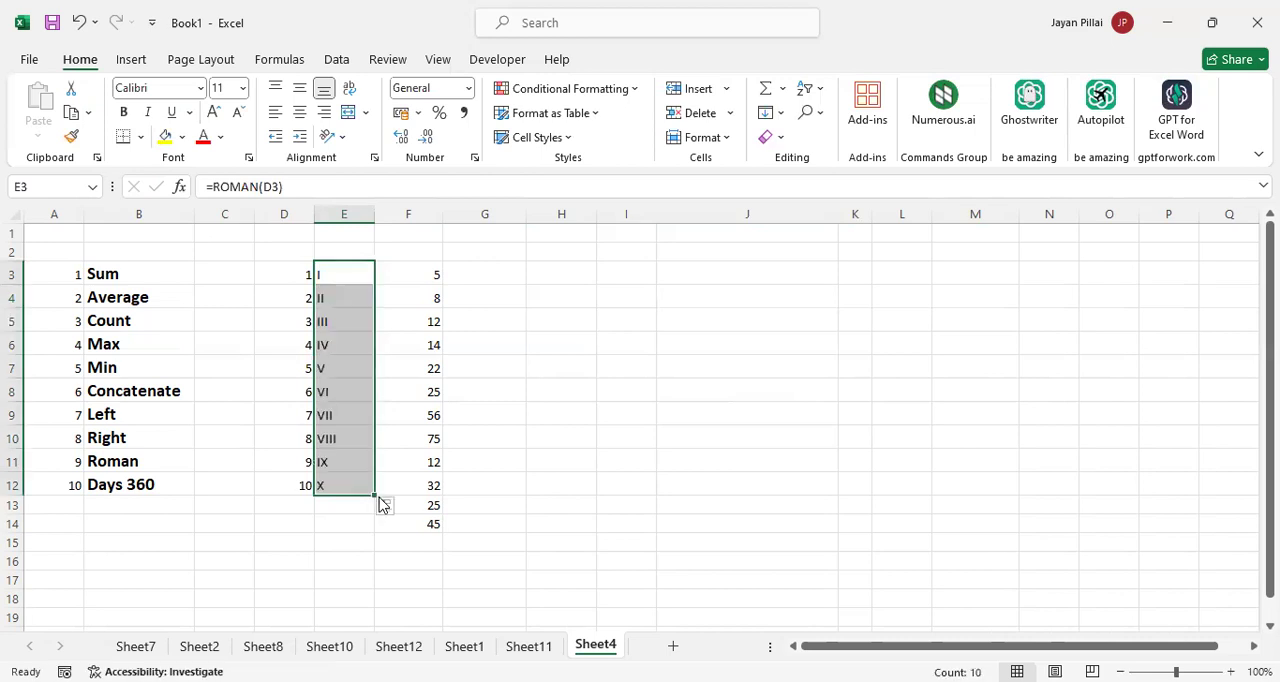
{"action": "left_click", "coordinate": [571, 330]}
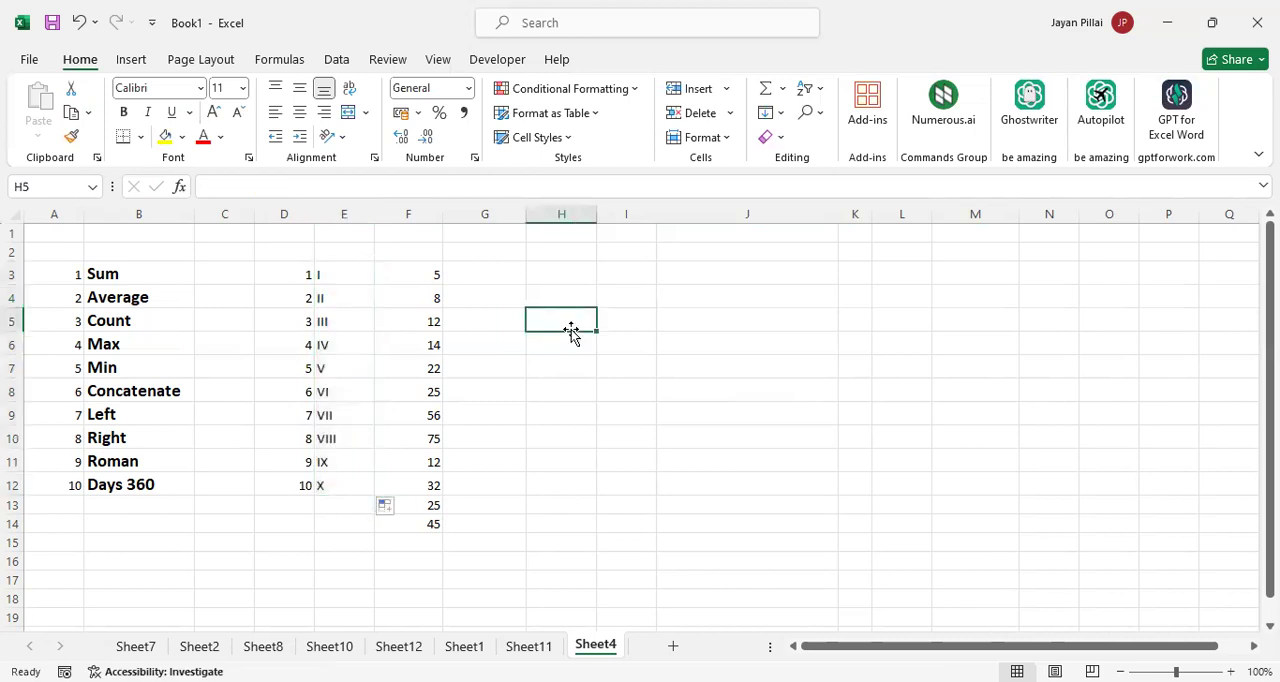
{"action": "left_click", "coordinate": [352, 274]}
{"action": "key", "text": "Down"}
{"action": "key", "text": "Down"}
{"action": "key", "text": "Down"}
{"action": "key", "text": "Down"}
{"action": "key", "text": "Down"}
{"action": "key", "text": "Down"}
{"action": "key", "text": "Down"}
{"action": "key", "text": "Down"}
{"action": "key", "text": "Down"}
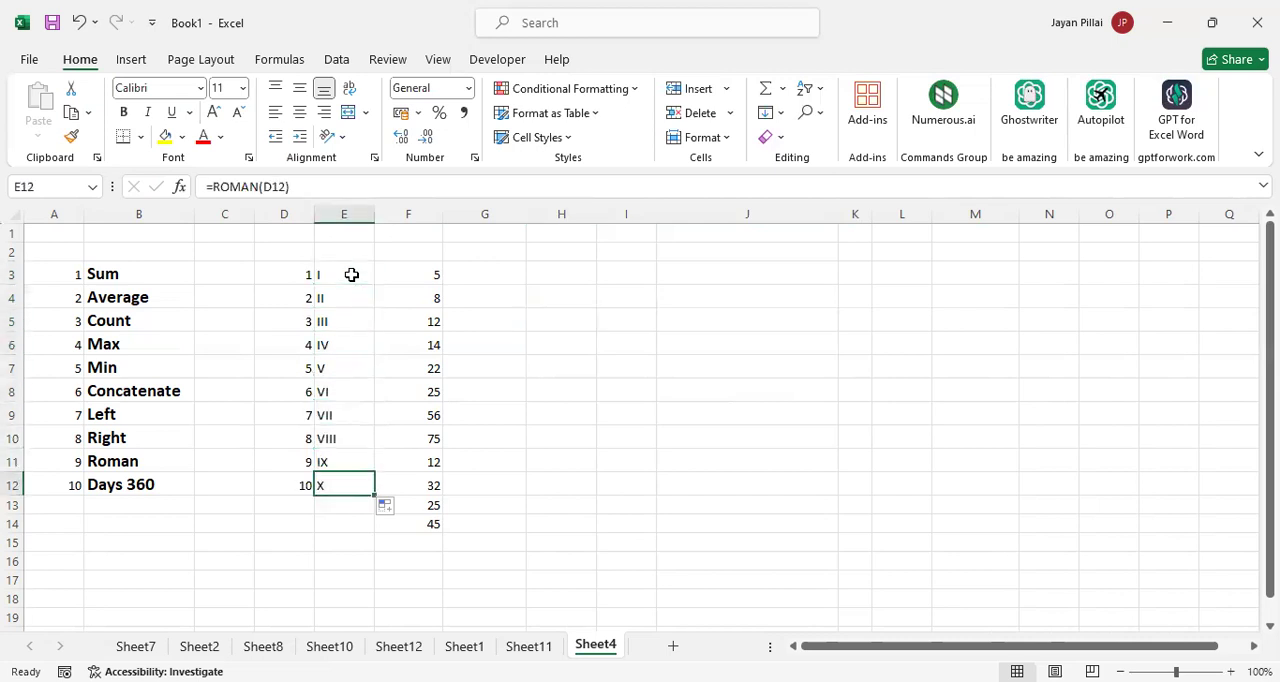
{"action": "key", "text": "Down"}
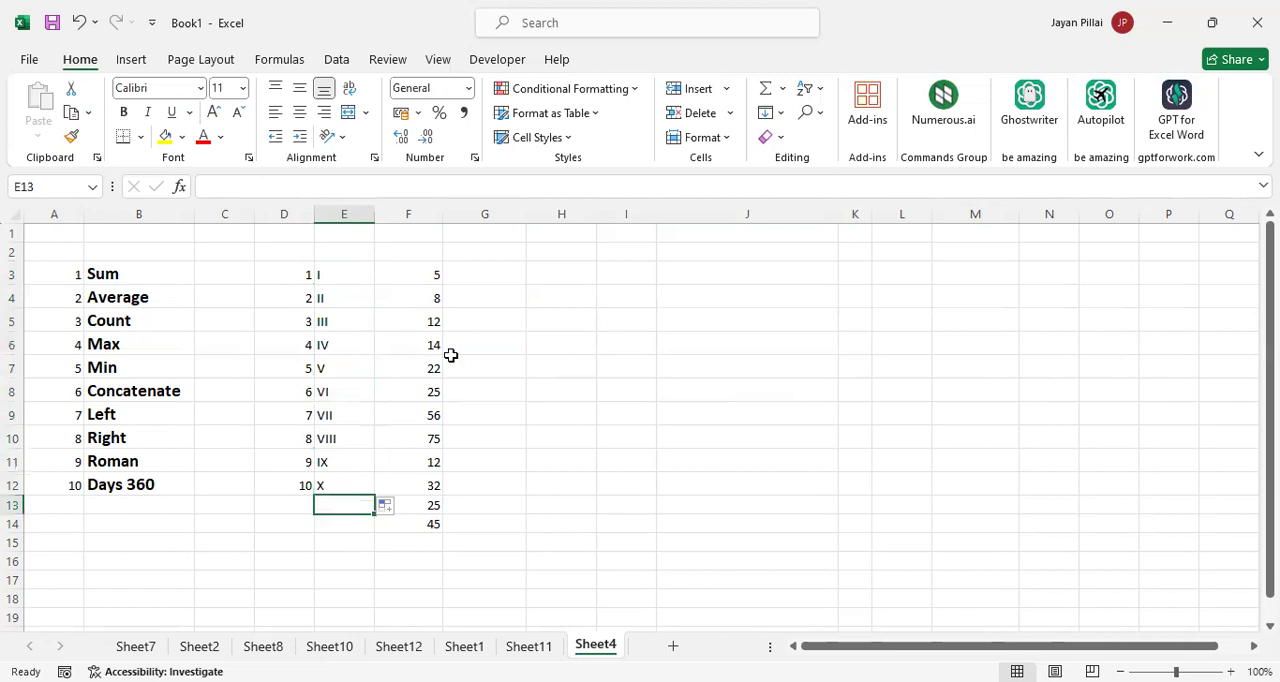
Convert the numbers in F3:F14 to Roman numerals by entering =ROMAN(F3) in G3 and filling it down to G14
{"action": "left_click", "coordinate": [483, 271]}
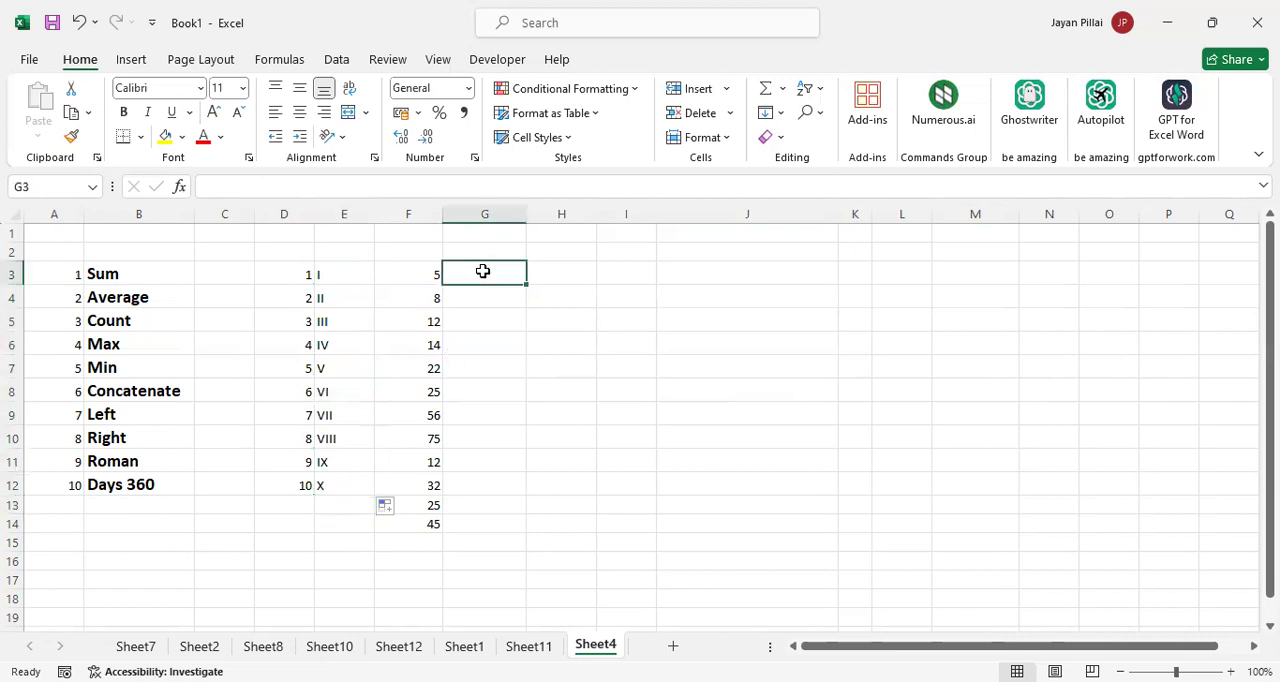
{"action": "type", "text": "="}
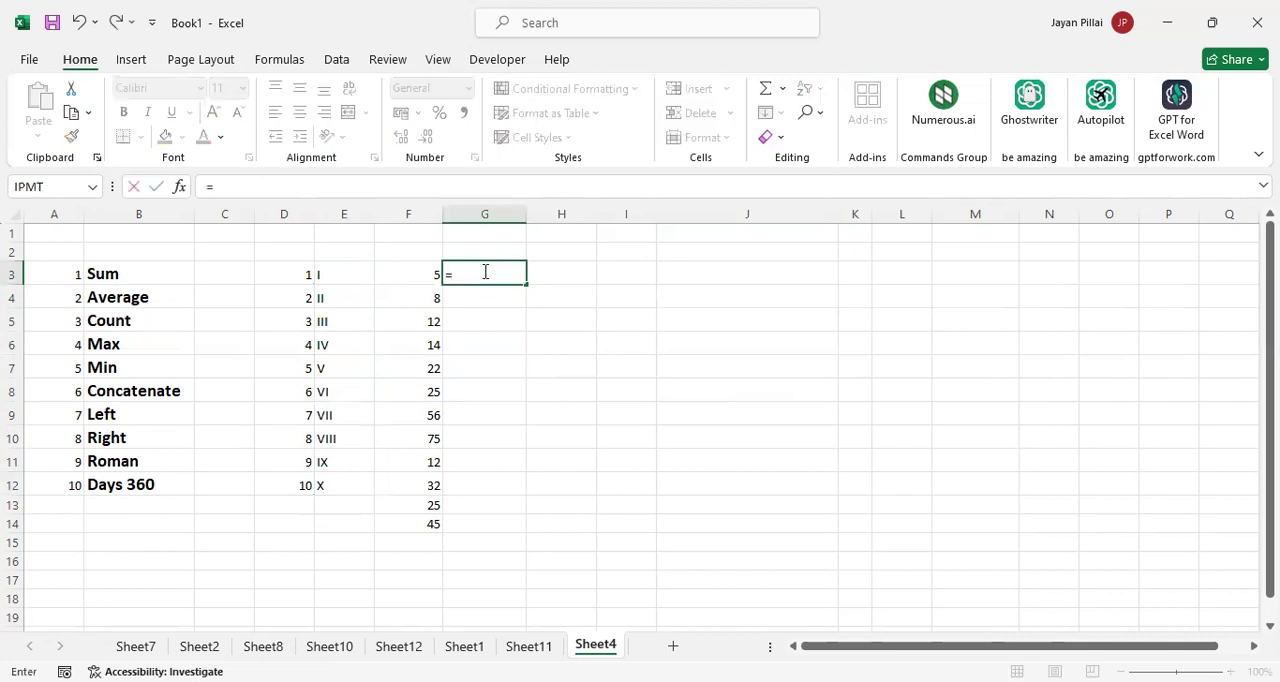
{"action": "type", "text": "roman"}
{"action": "key", "text": "Tab"}
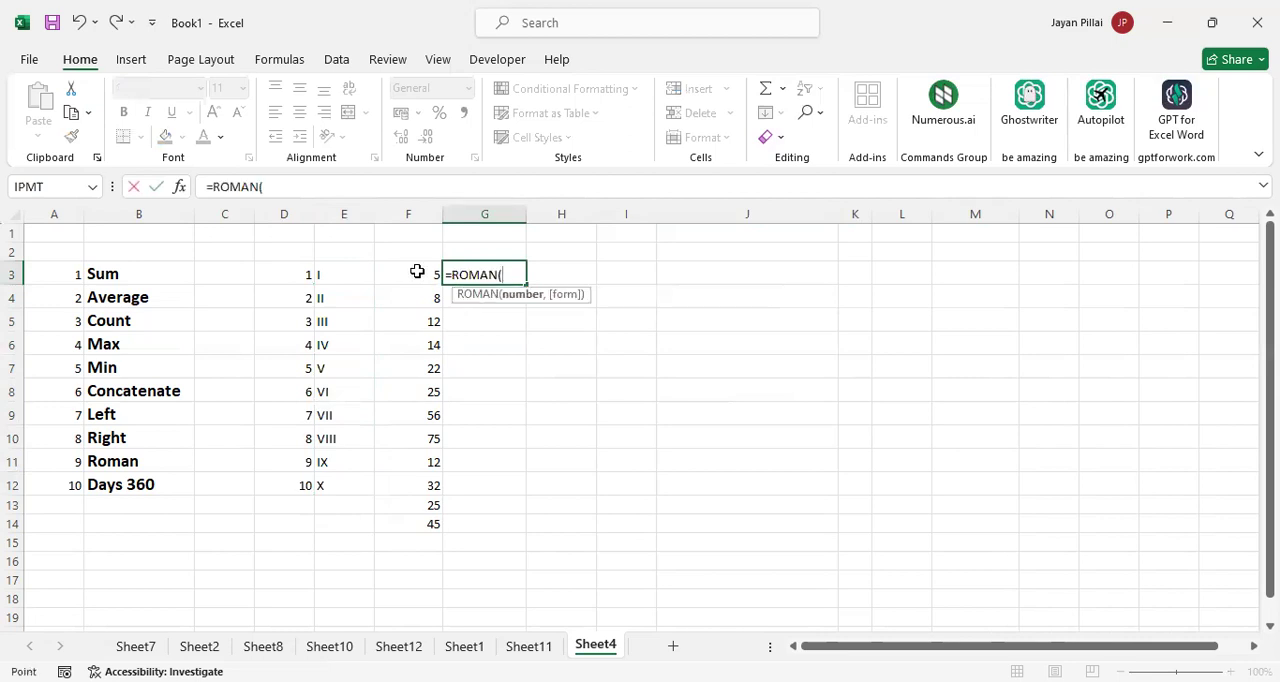
{"action": "left_click", "coordinate": [417, 272]}
{"action": "key", "text": "Return"}
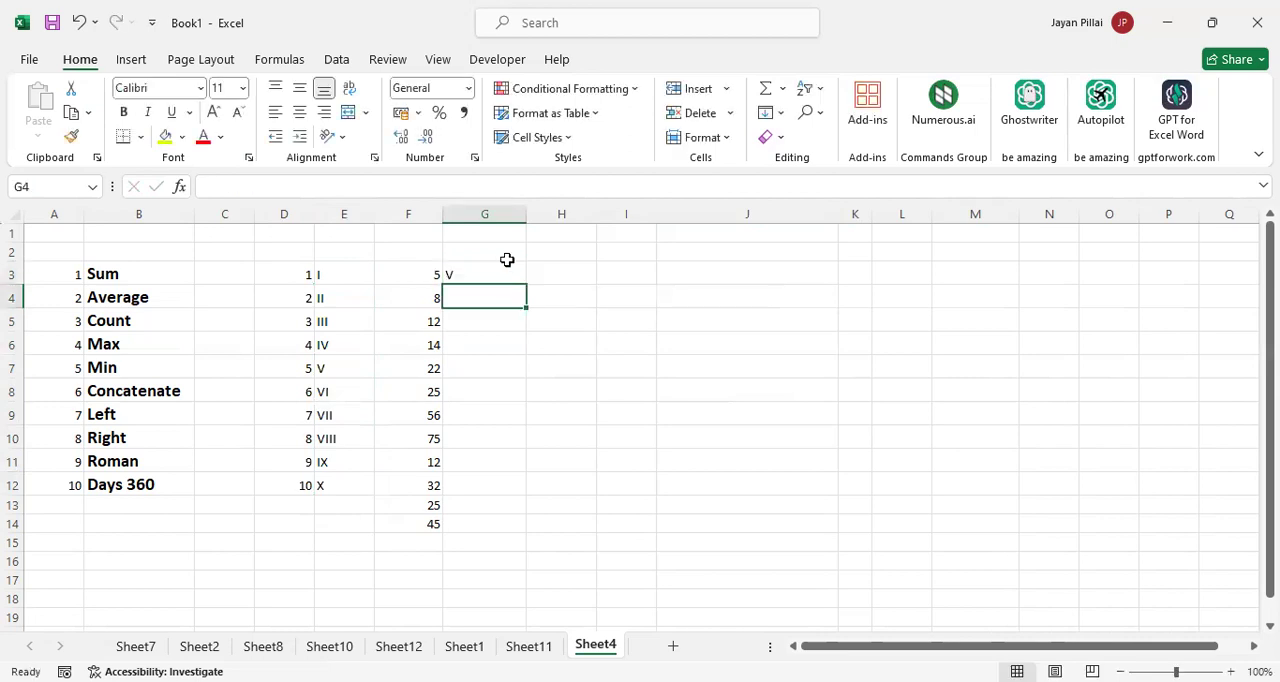
{"action": "left_click", "coordinate": [508, 271]}
{"action": "left_click_drag", "start_coordinate": [525, 287], "coordinate": [520, 526]}
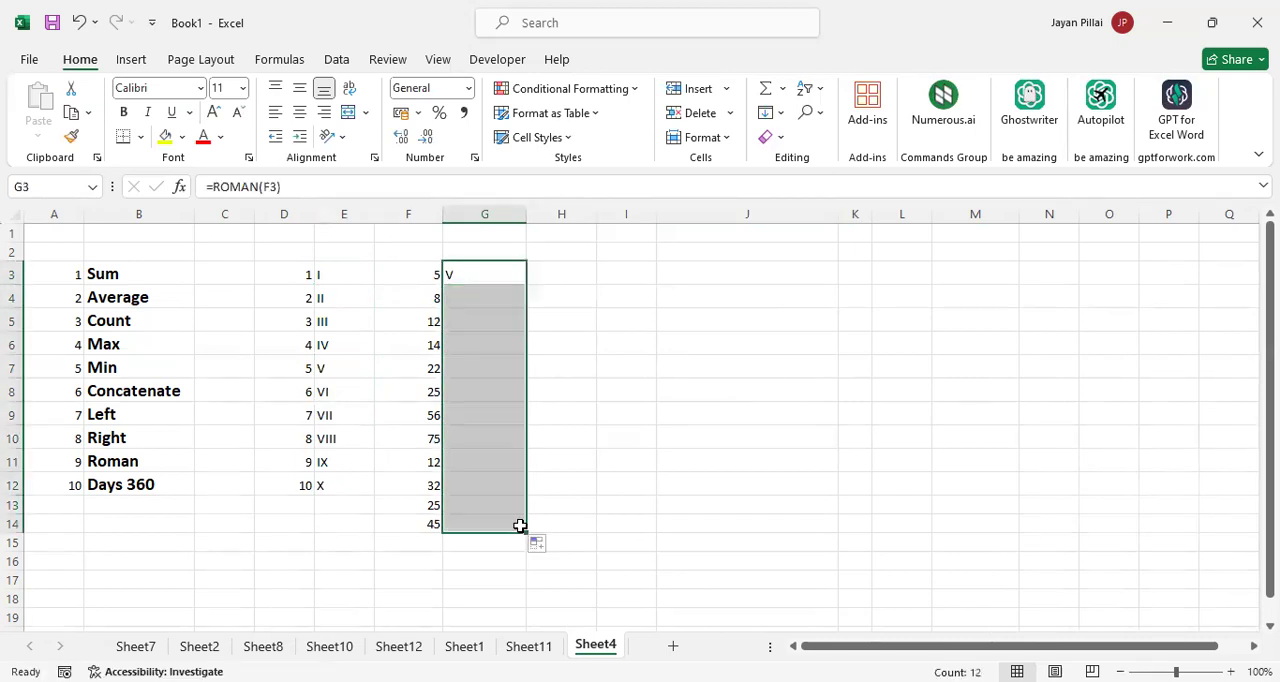
Enter 1000 in I3 and convert it to a Roman numeral by entering =ROMAN(I3) in J3
{"action": "left_click", "coordinate": [580, 446]}
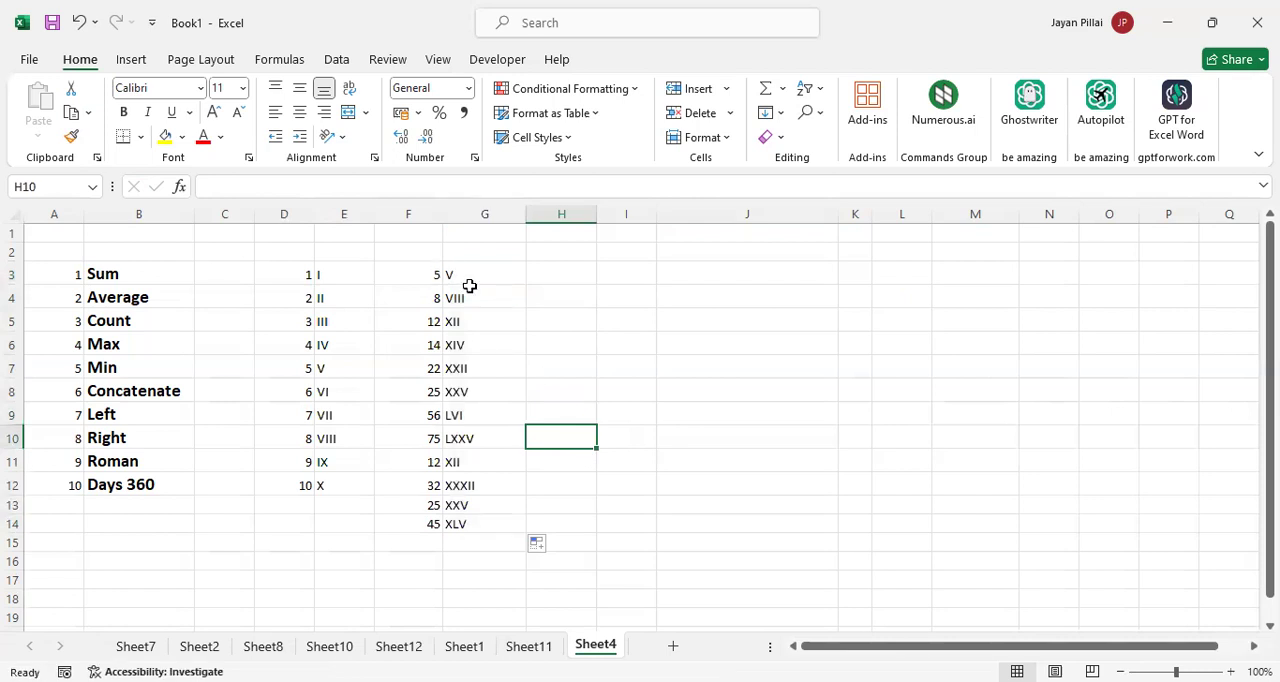
{"action": "left_click", "coordinate": [628, 273]}
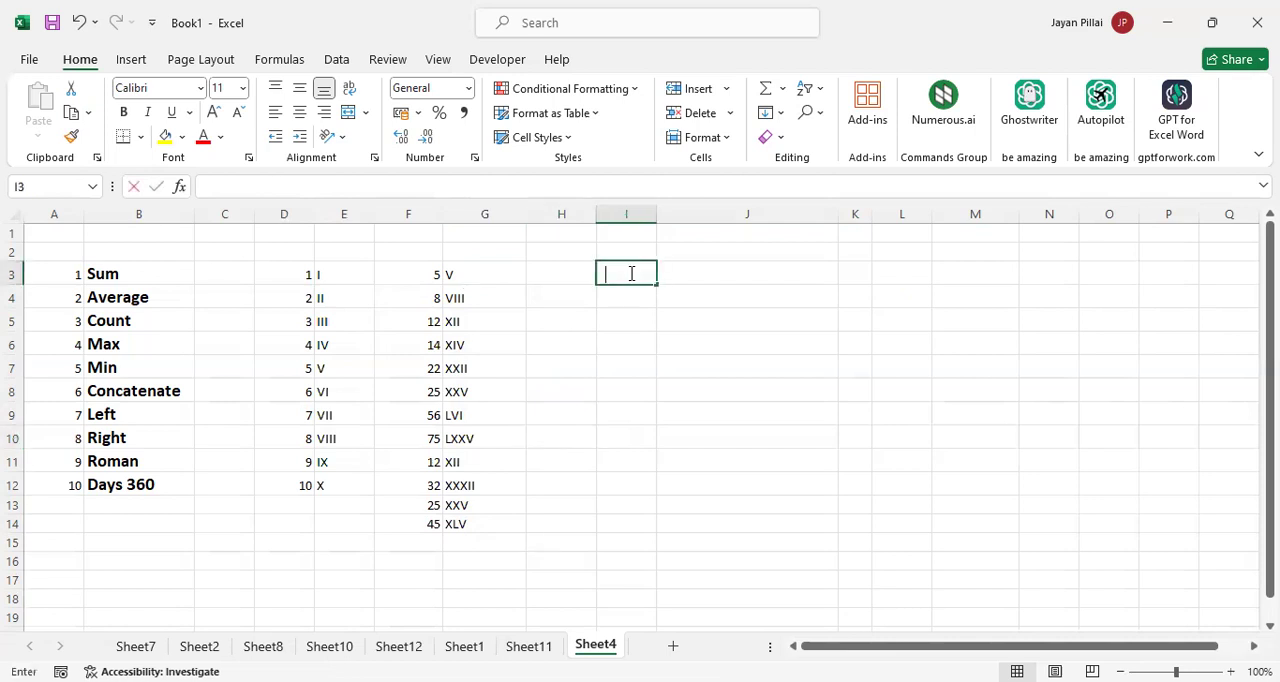
{"action": "type", "text": "1000"}
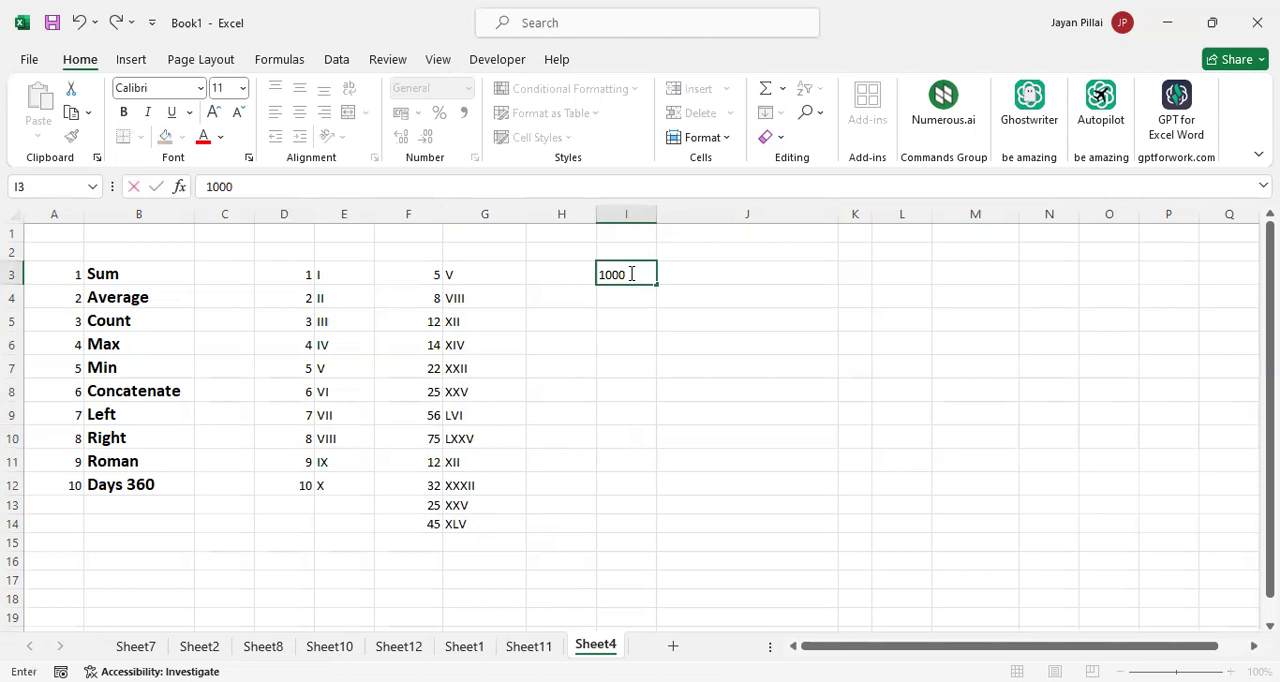
{"action": "key", "text": "Tab"}
{"action": "type", "text": "="}
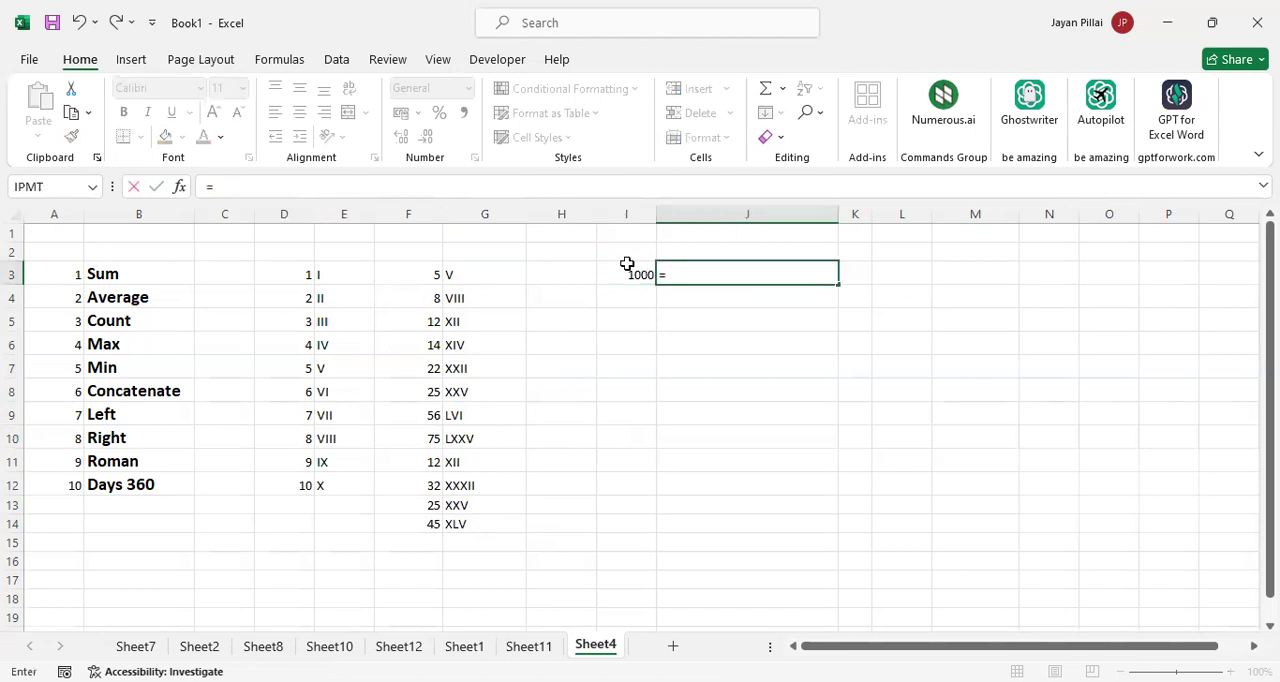
{"action": "type", "text": "ROMAN("}
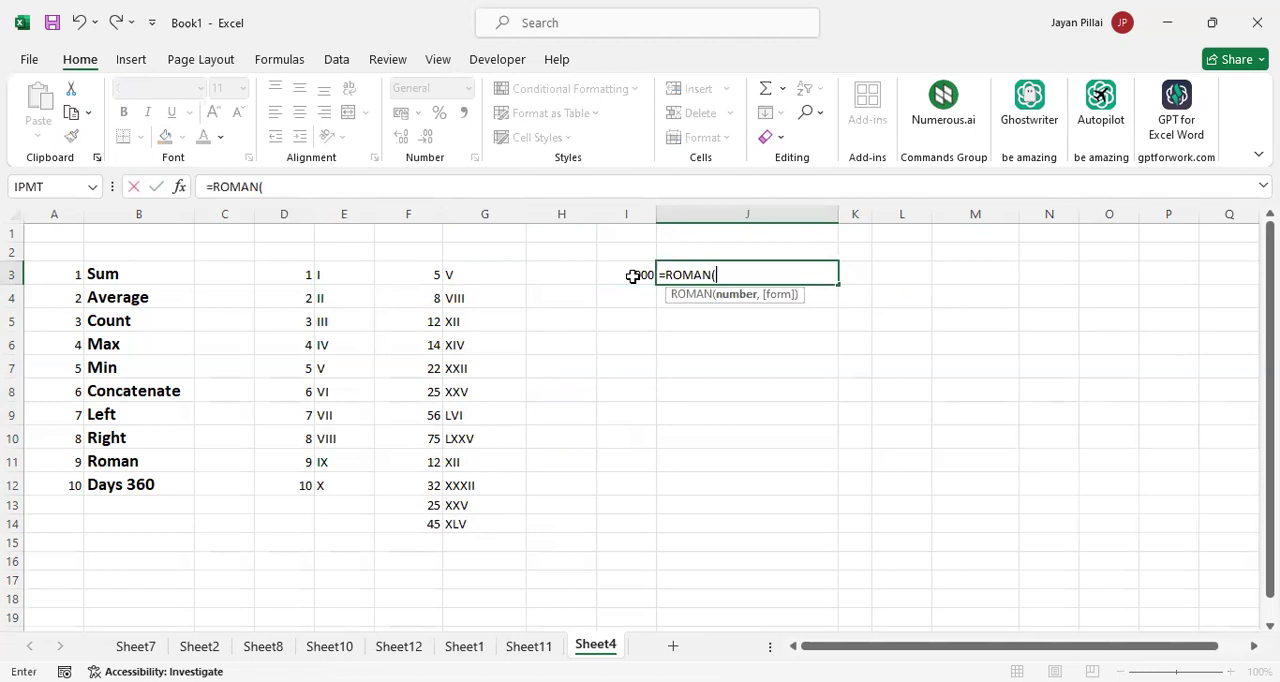
{"action": "left_click", "coordinate": [632, 276]}
{"action": "key", "text": "Return"}
{"action": "left_click", "coordinate": [692, 273]}
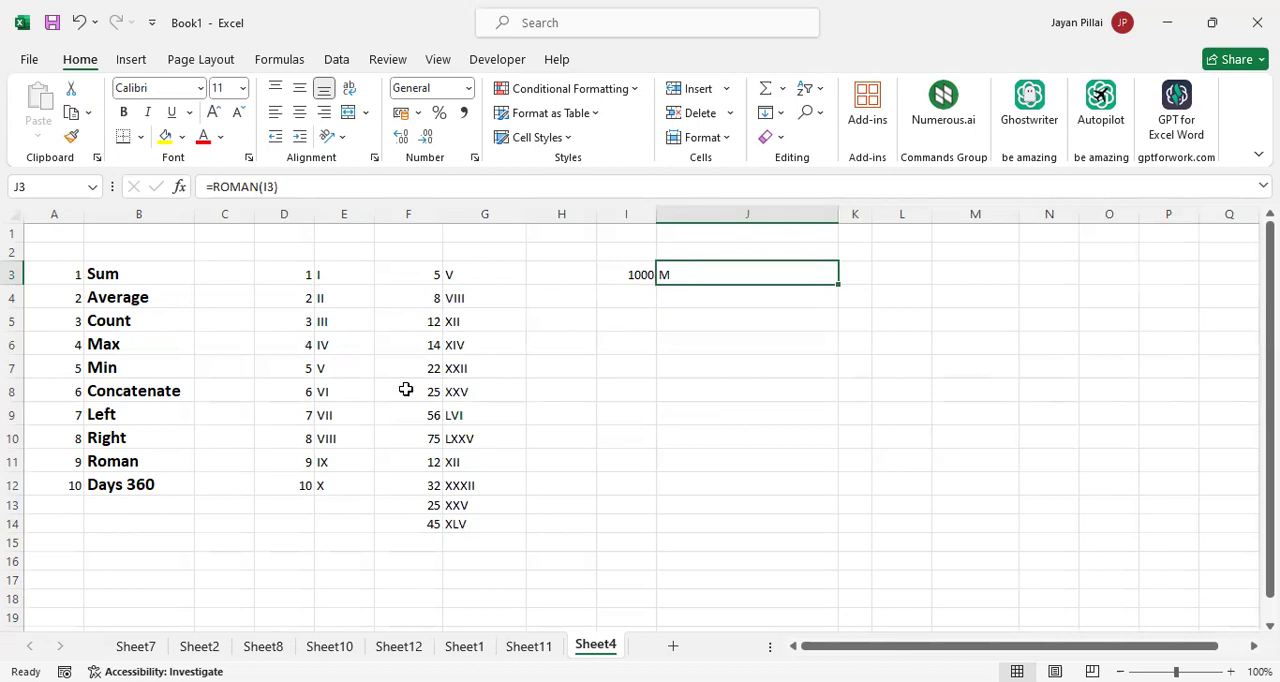
Enter the start date 20-03-2023 in H5 and the end date 25-07-2024 in I5
{"action": "left_click", "coordinate": [162, 489]}
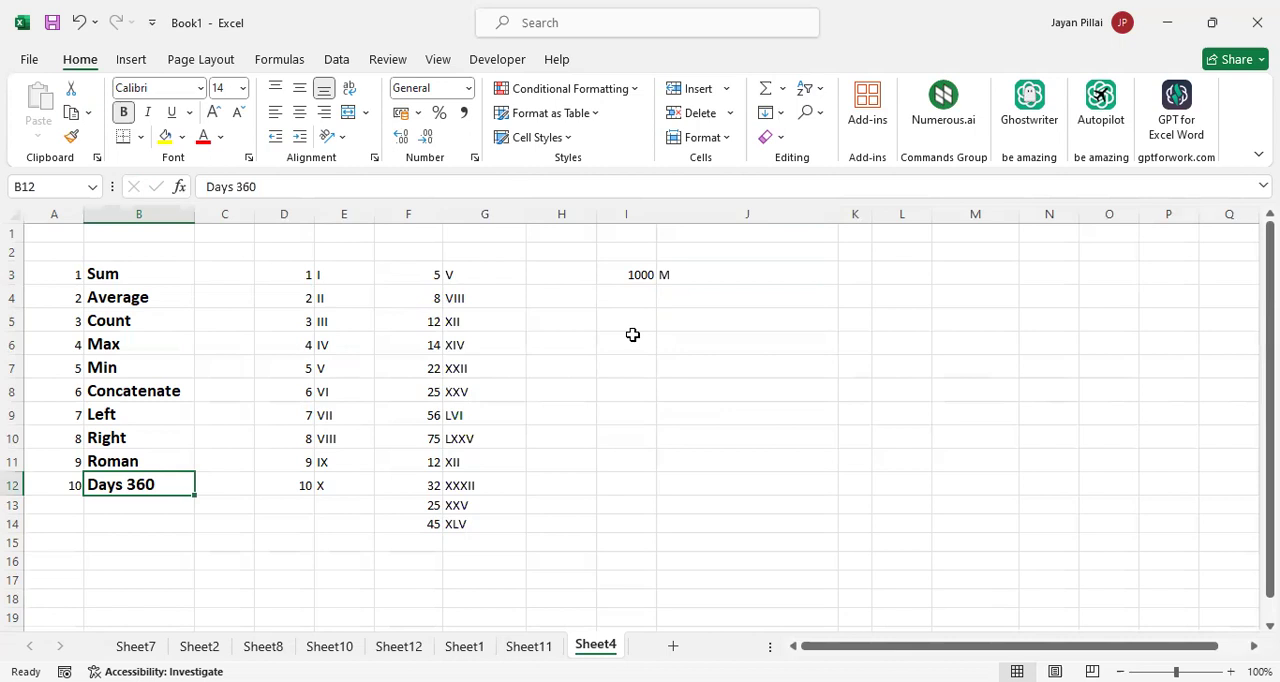
{"action": "left_click", "coordinate": [568, 323]}
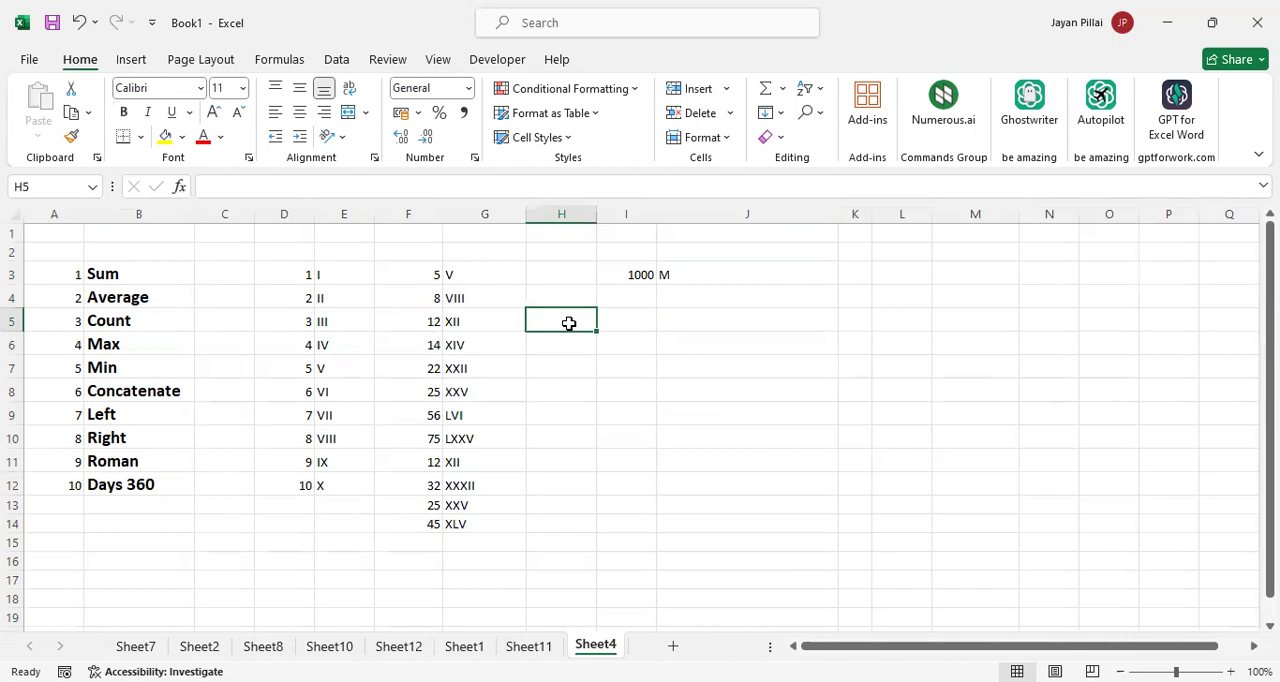
{"action": "type", "text": "20-"}
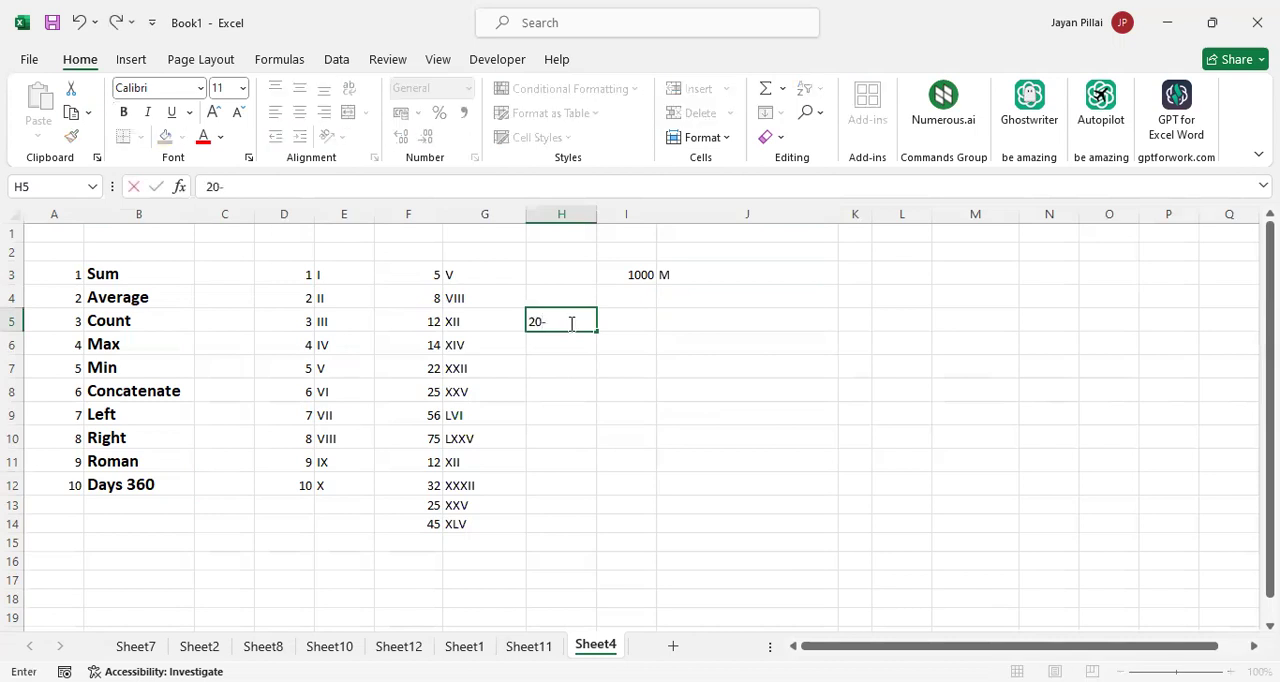
{"action": "type", "text": "03-2023"}
{"action": "key", "text": "Tab"}
{"action": "type", "text": "2"}
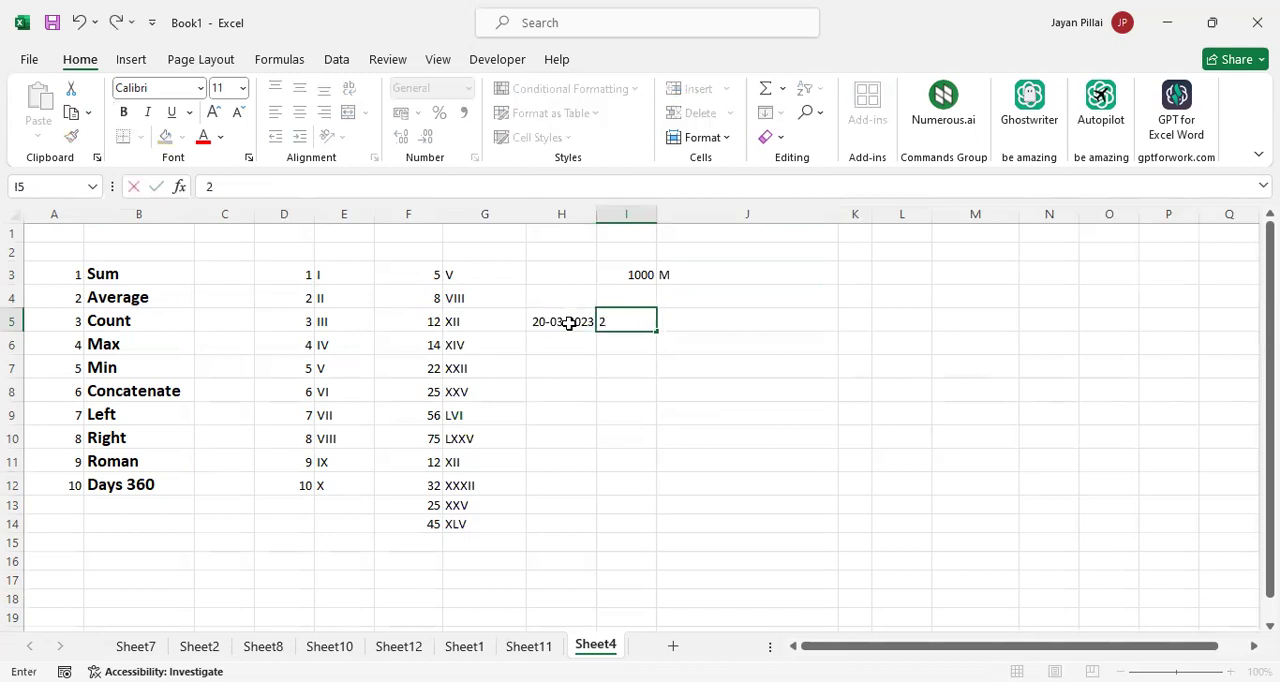
{"action": "type", "text": "5-07-2024"}
{"action": "key", "text": "Tab"}
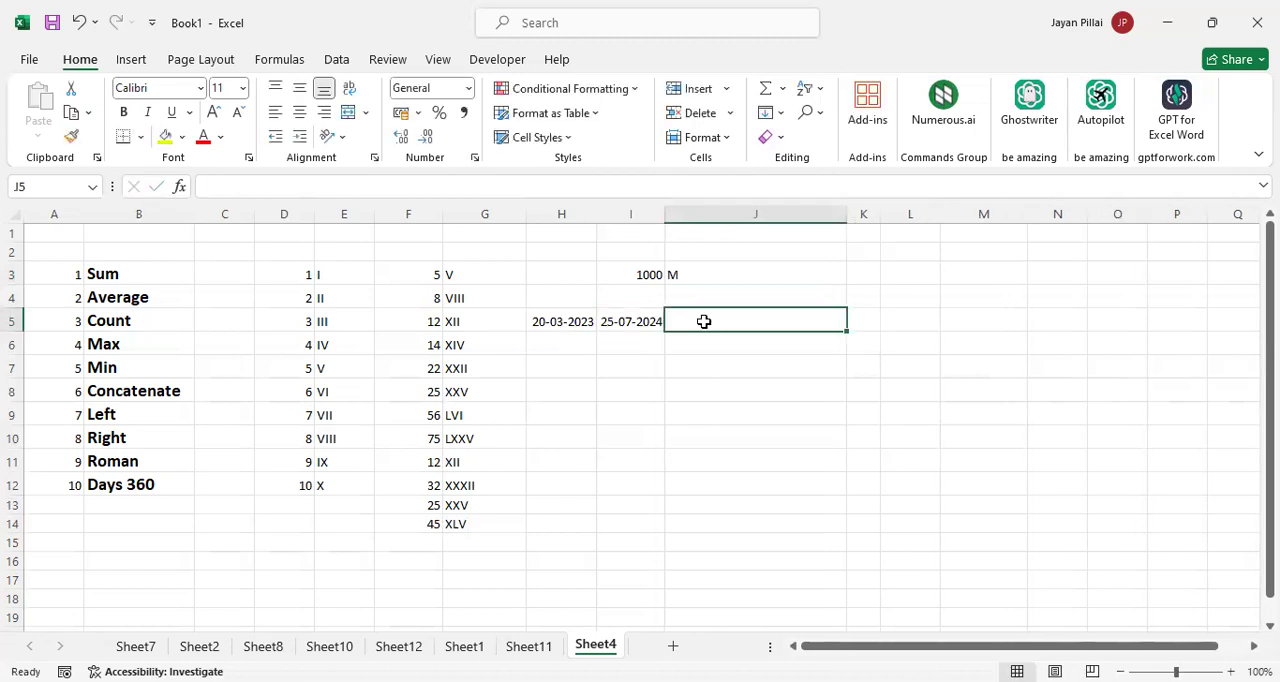
Calculate the days between the two dates by entering =DAYS360(H5,I5) in J5, and check the formula
{"action": "left_click", "coordinate": [556, 323]}
{"action": "left_click", "coordinate": [681, 323]}
{"action": "type", "text": "=d"}
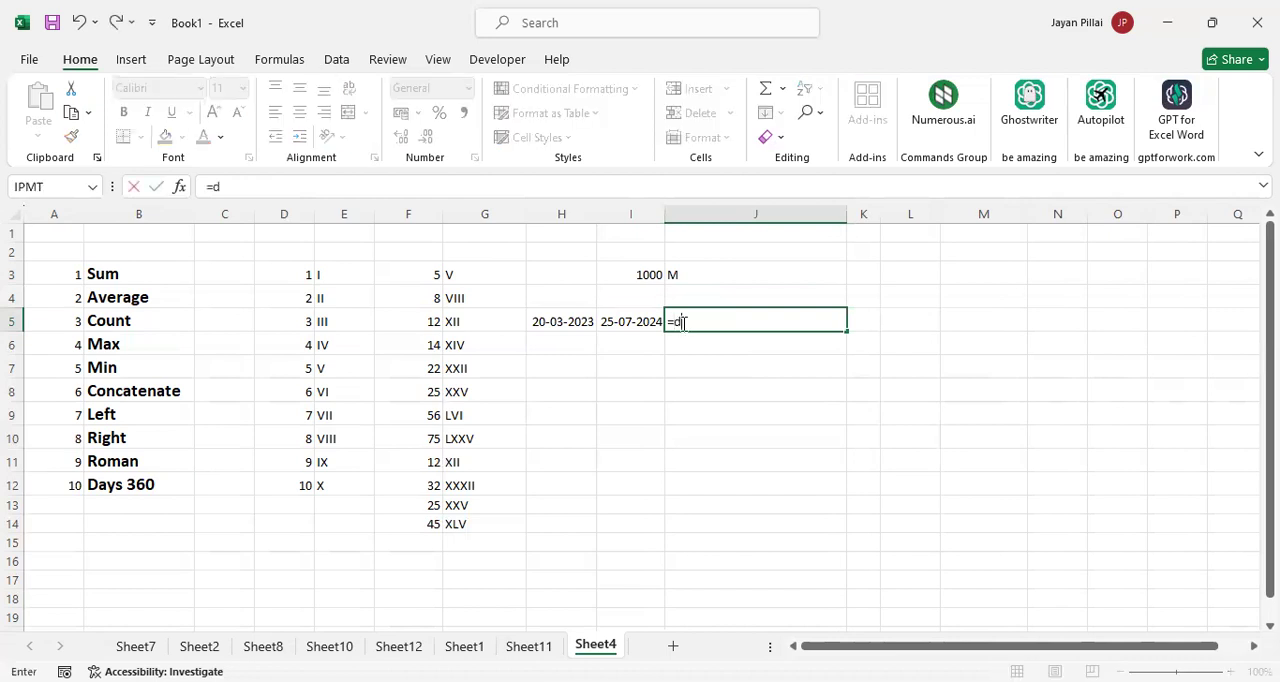
{"action": "type", "text": "ays"}
{"action": "double_click", "coordinate": [730, 358]}
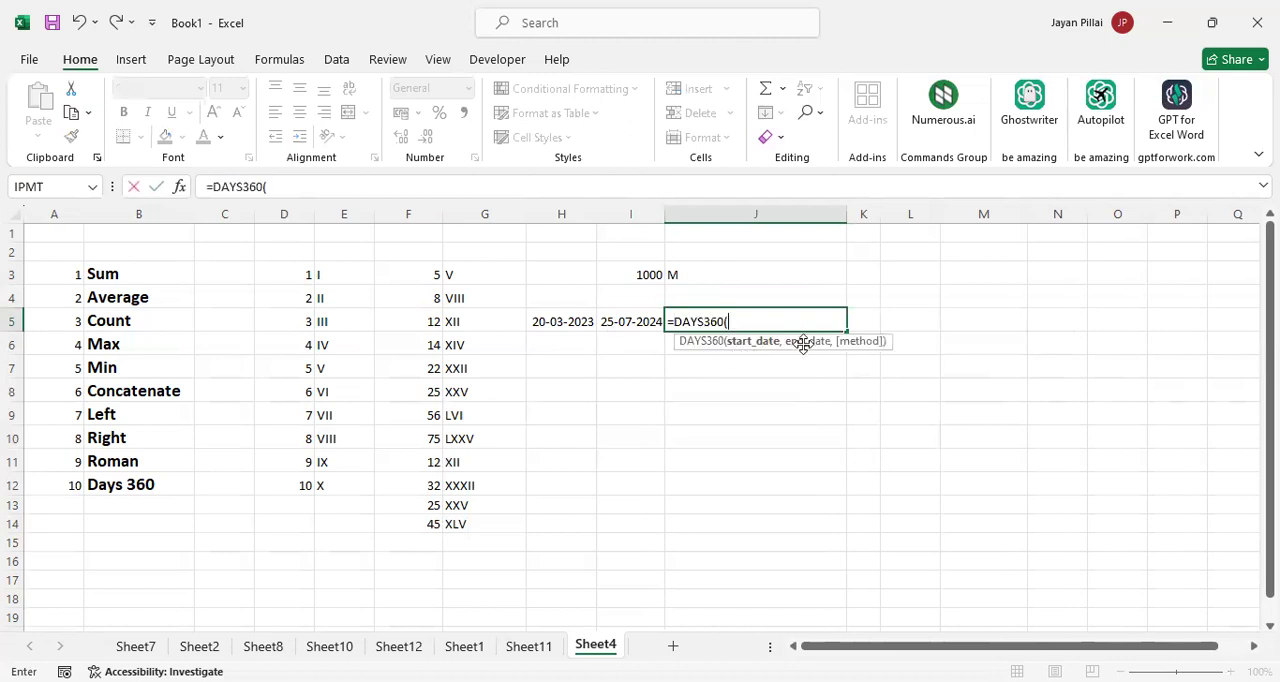
{"action": "left_click", "coordinate": [567, 320]}
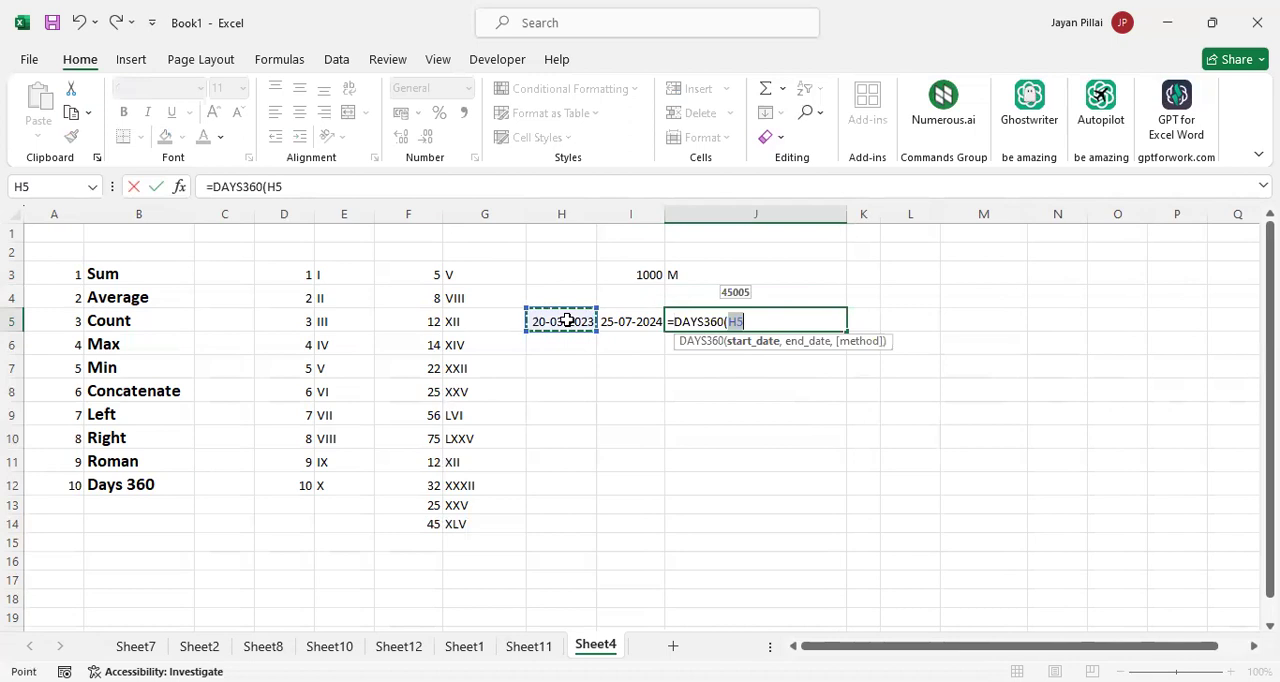
{"action": "type", "text": ","}
{"action": "left_click", "coordinate": [632, 321]}
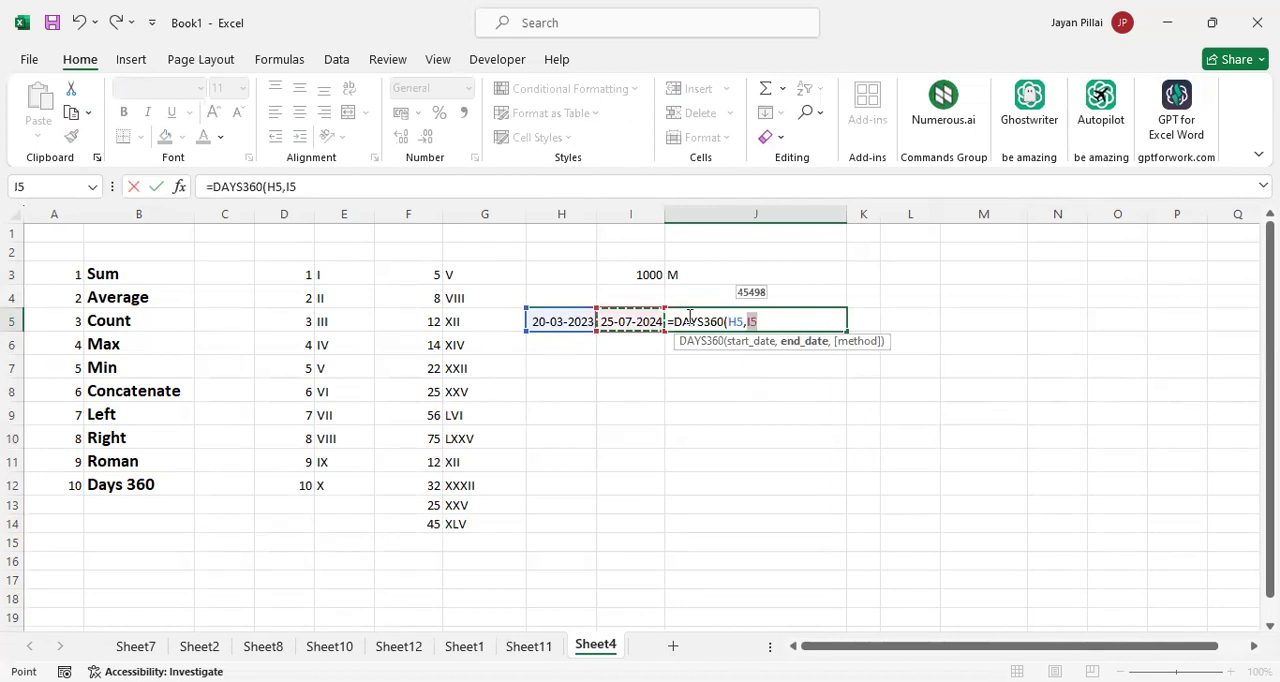
{"action": "type", "text": ")"}
{"action": "key", "text": "Return"}
{"action": "left_click", "coordinate": [747, 323]}
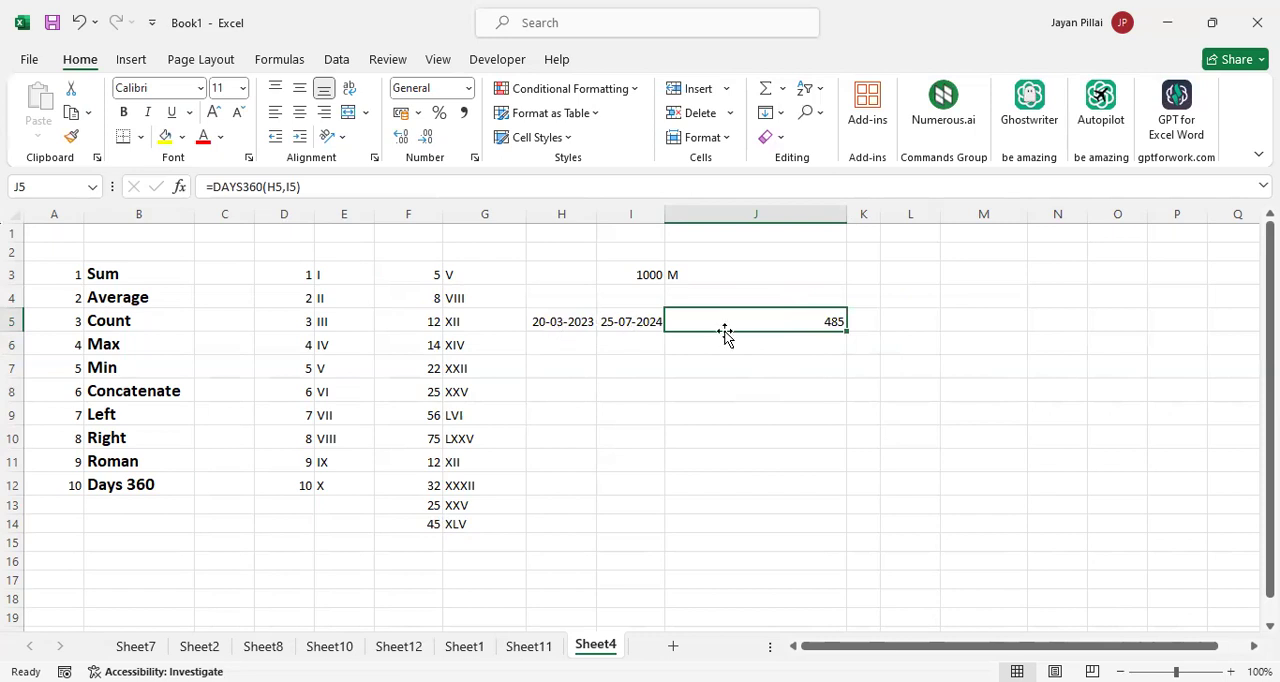
Enter a second pair of dates, 01-01-2023 in H6 and 31-12-2023 in I6
{"action": "left_click", "coordinate": [780, 342]}
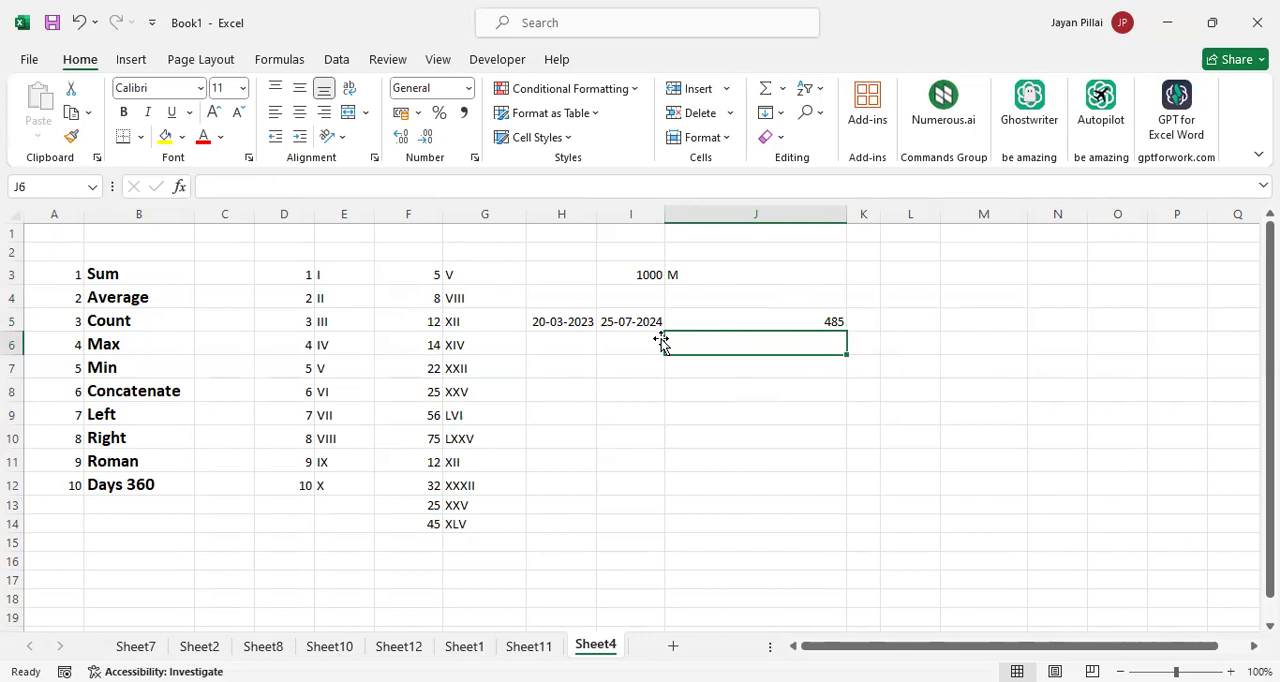
{"action": "left_click", "coordinate": [572, 344]}
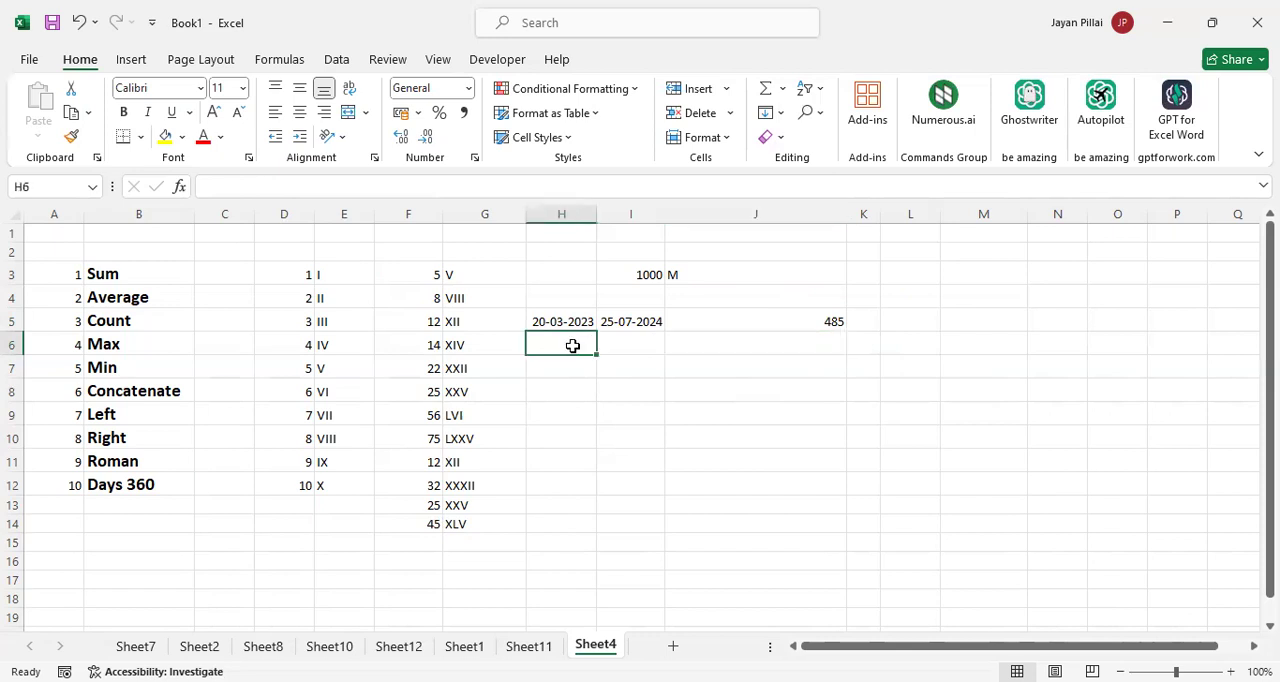
{"action": "type", "text": "01"}
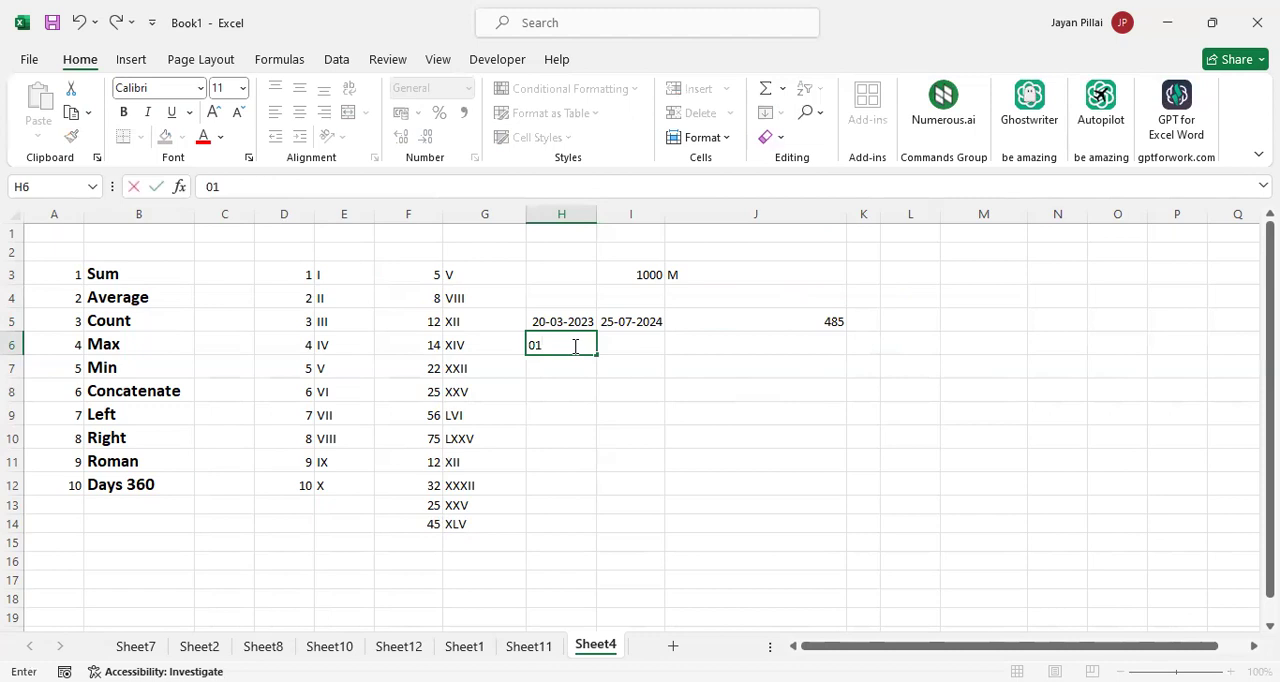
{"action": "type", "text": "-01-2023"}
{"action": "key", "text": "Tab"}
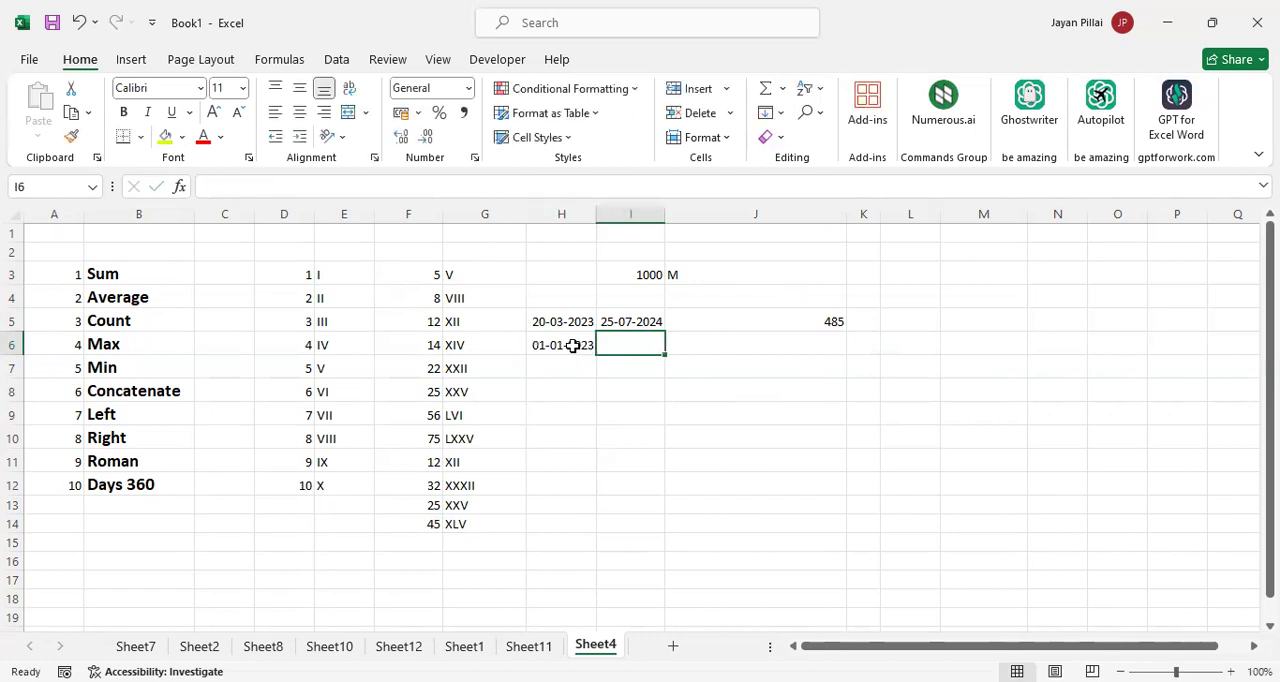
{"action": "type", "text": "31-"}
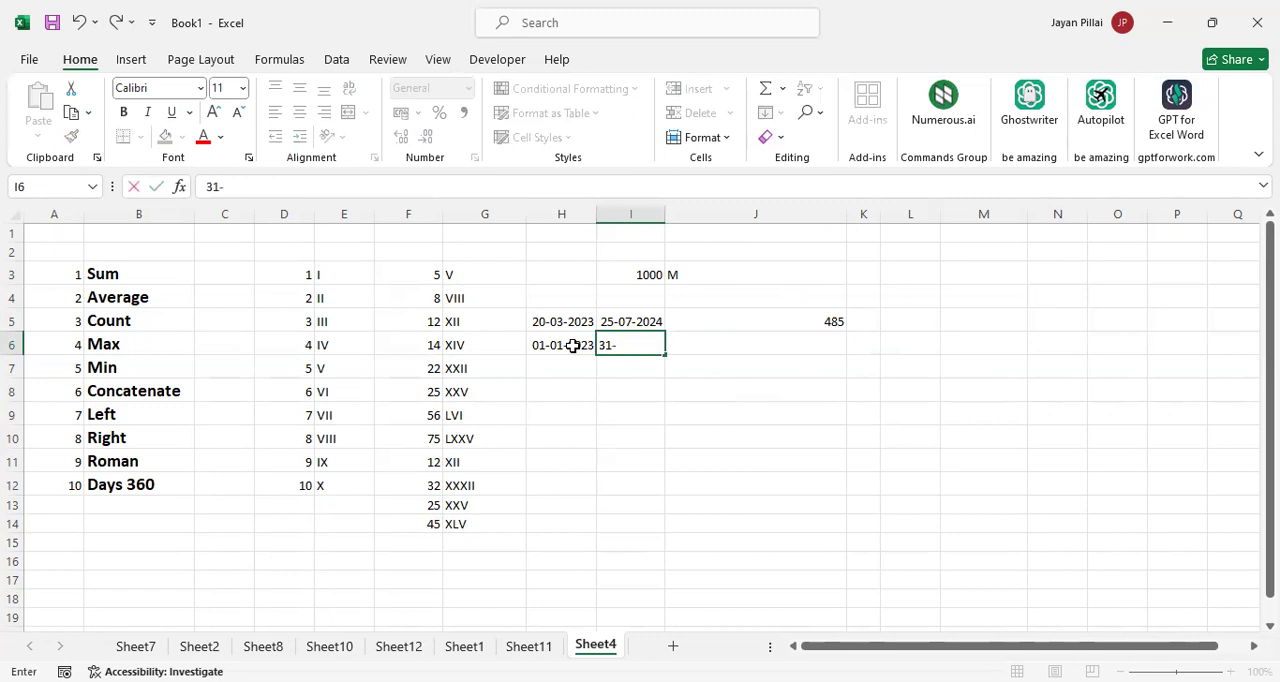
{"action": "type", "text": "12-2023"}
{"action": "key", "text": "Tab"}
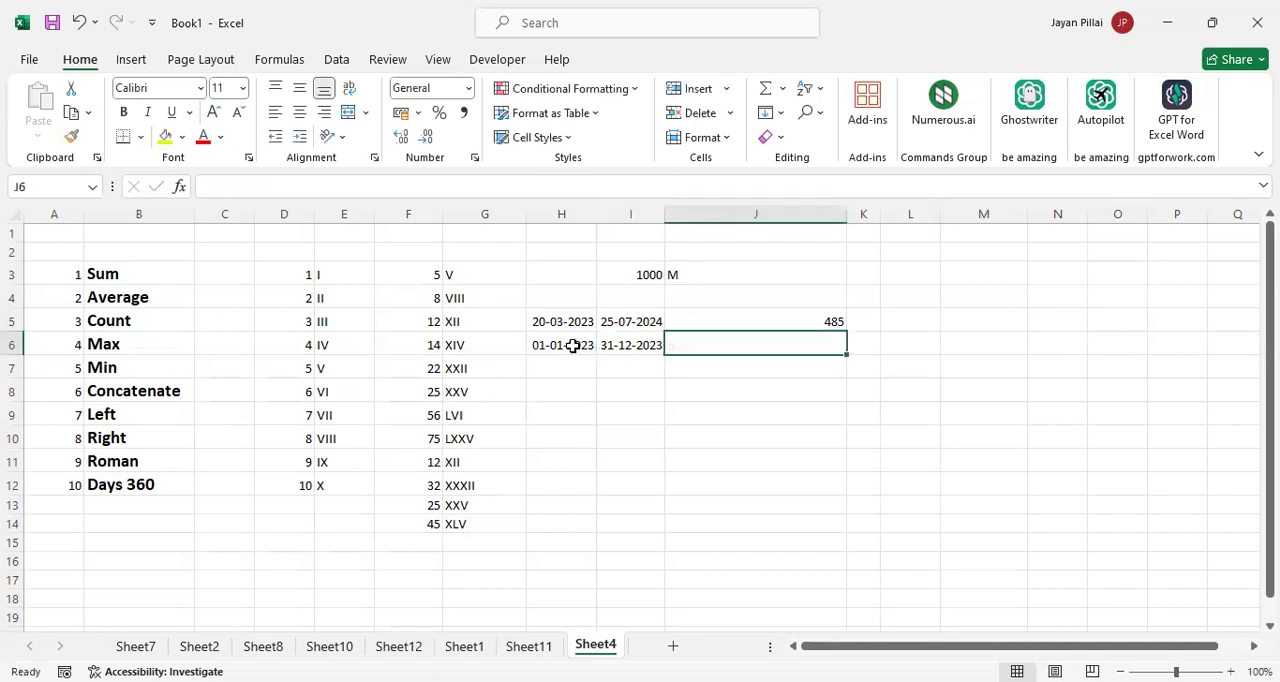
Calculate the days between the second pair of dates by entering =DAYS360(H6,I6) in J6, and check the formula
{"action": "type", "text": "="}
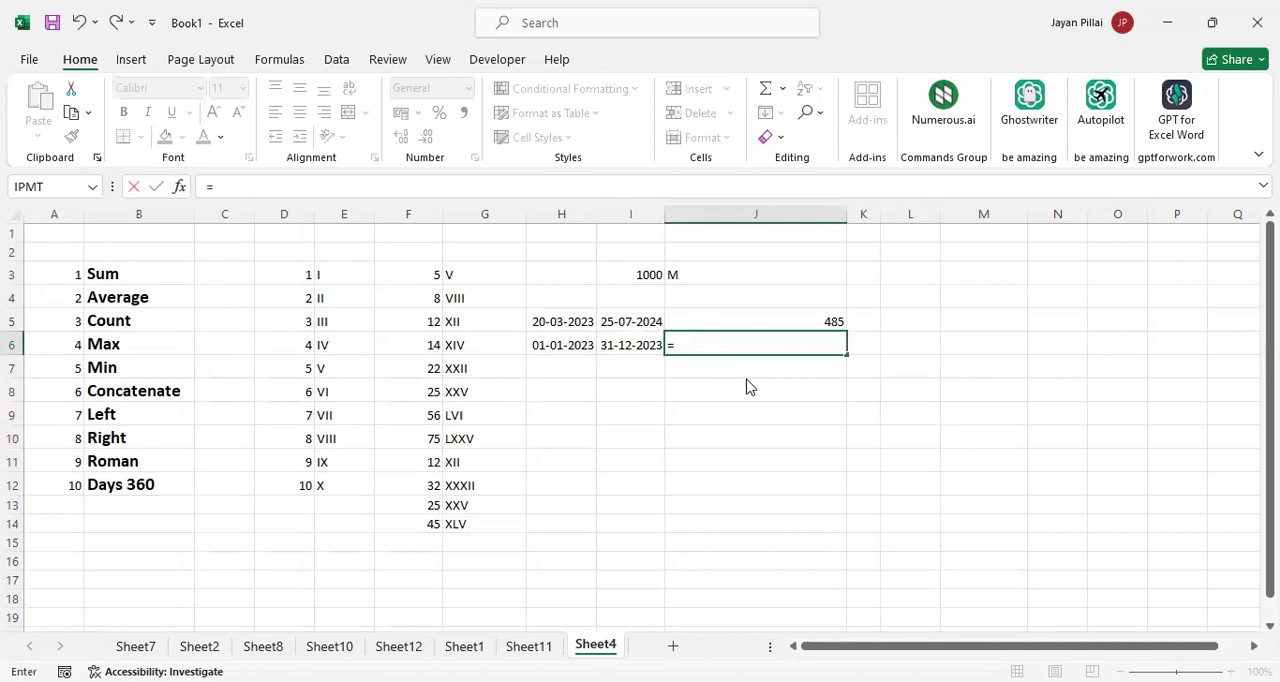
{"action": "type", "text": "DAYS360("}
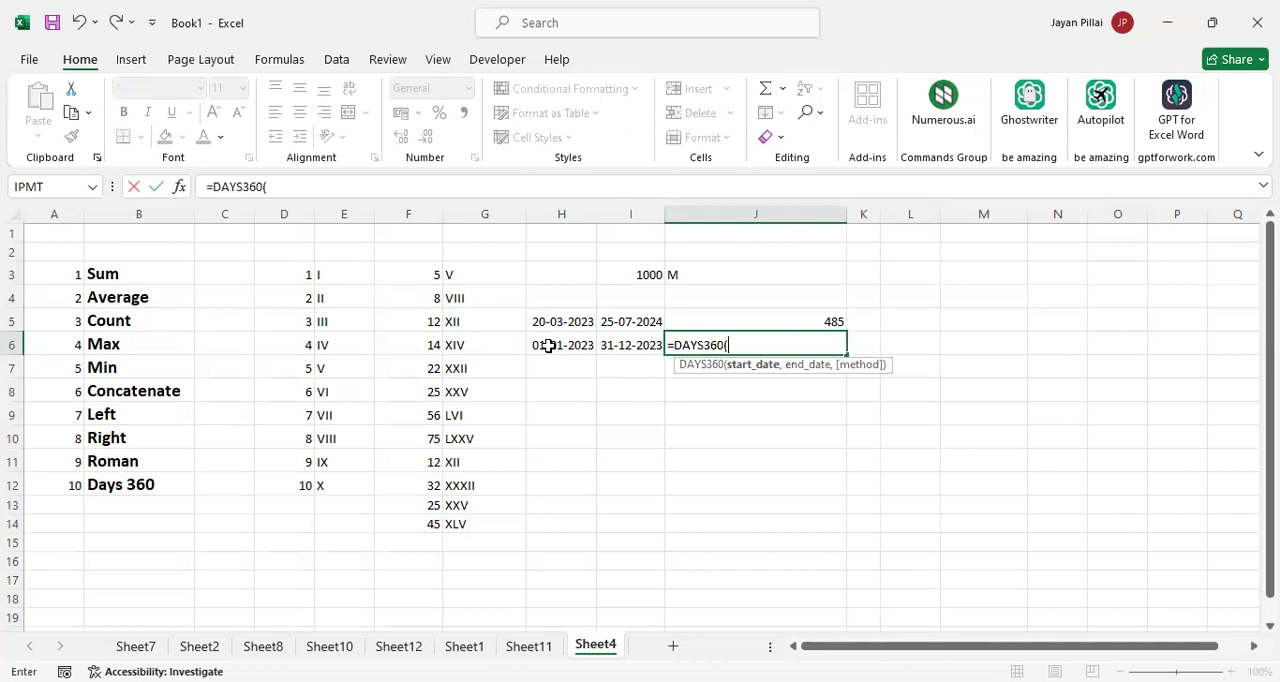
{"action": "type", "text": "H6,"}
{"action": "left_click", "coordinate": [633, 344]}
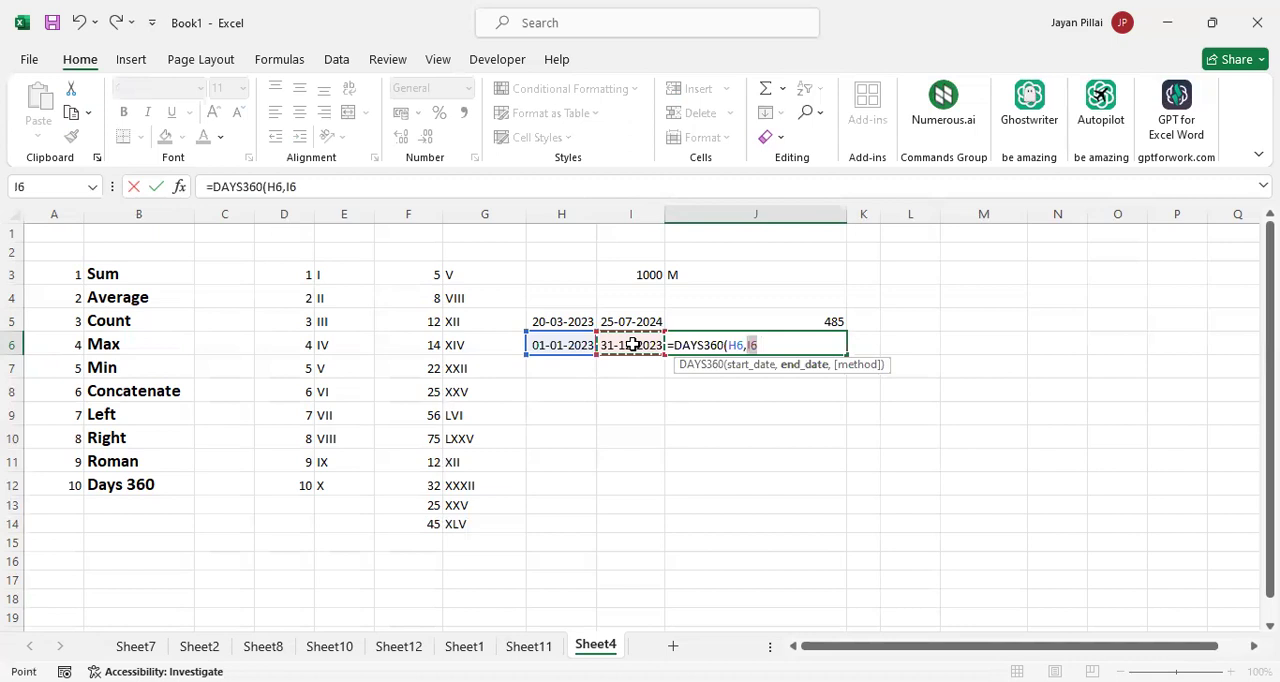
{"action": "type", "text": ")"}
{"action": "key", "text": "Return"}
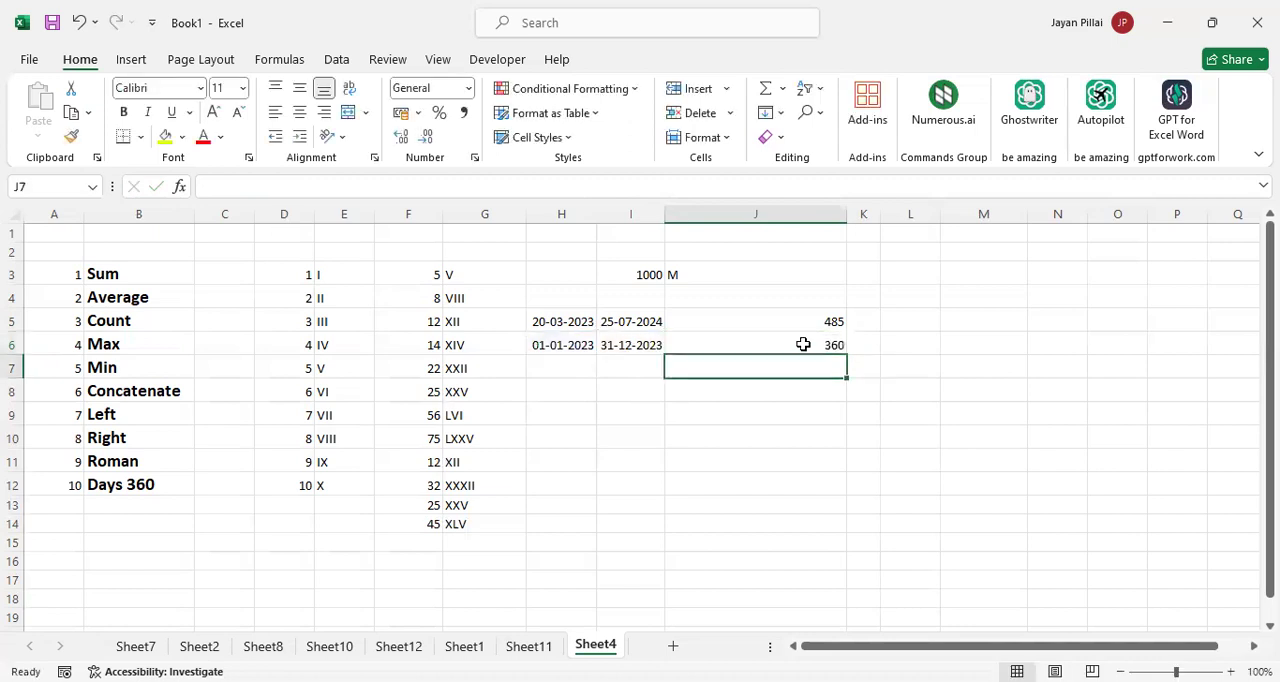
{"action": "left_click", "coordinate": [812, 344]}
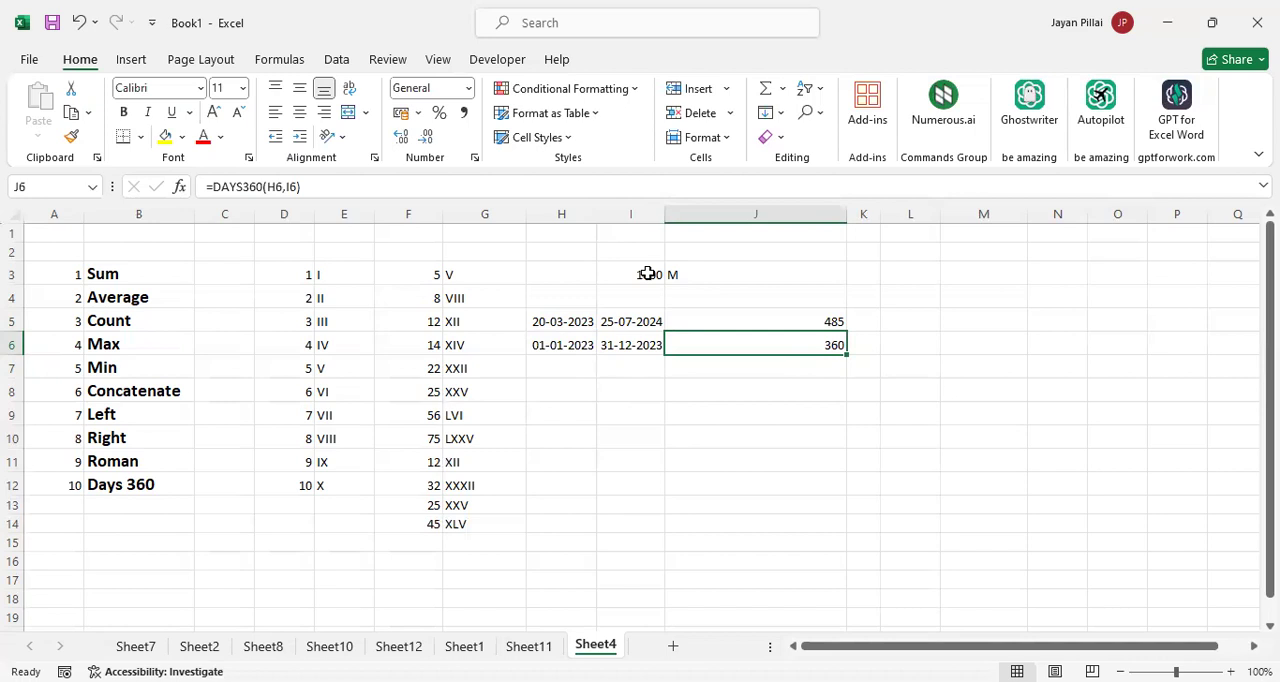
Clear the sample data and formulas from I3:J3 and the range D3:K15, keeping the function list
{"action": "left_click_drag", "start_coordinate": [648, 272], "coordinate": [683, 273]}
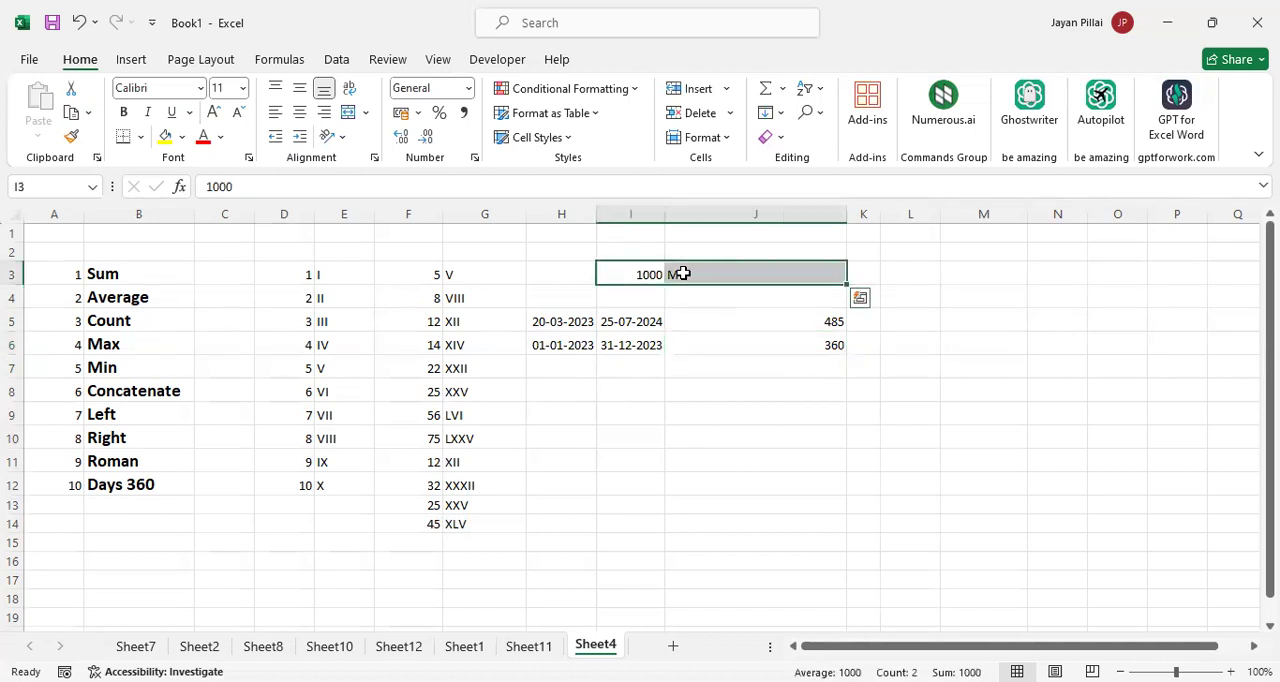
{"action": "key", "text": "Delete"}
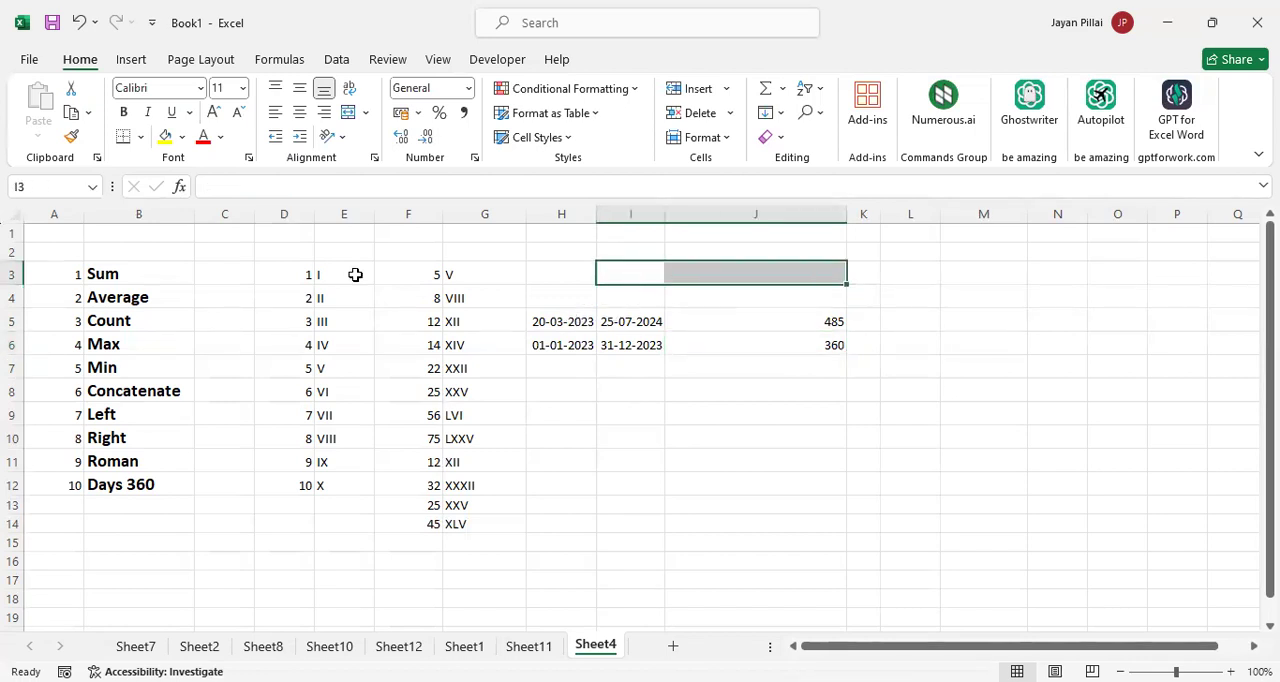
{"action": "left_click_drag", "start_coordinate": [296, 274], "coordinate": [651, 360]}
{"action": "key", "text": "shift+Right"}
{"action": "key", "text": "shift+Right"}
{"action": "key", "text": "shift+Down"}
{"action": "key", "text": "shift+Down"}
{"action": "key", "text": "shift+Down"}
{"action": "key", "text": "shift+Down"}
{"action": "key", "text": "shift+Down"}
{"action": "key", "text": "shift+Down"}
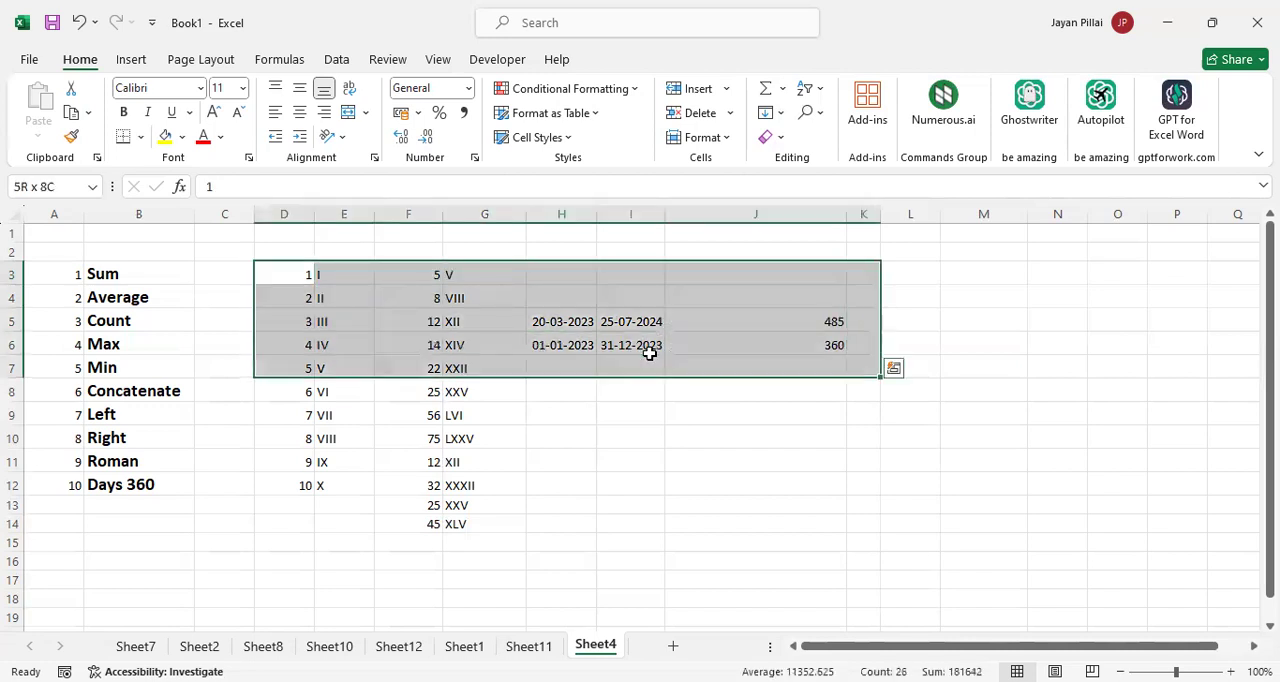
{"action": "key", "text": "shift+Down"}
{"action": "key", "text": "shift+Down"}
{"action": "key", "text": "shift+Down"}
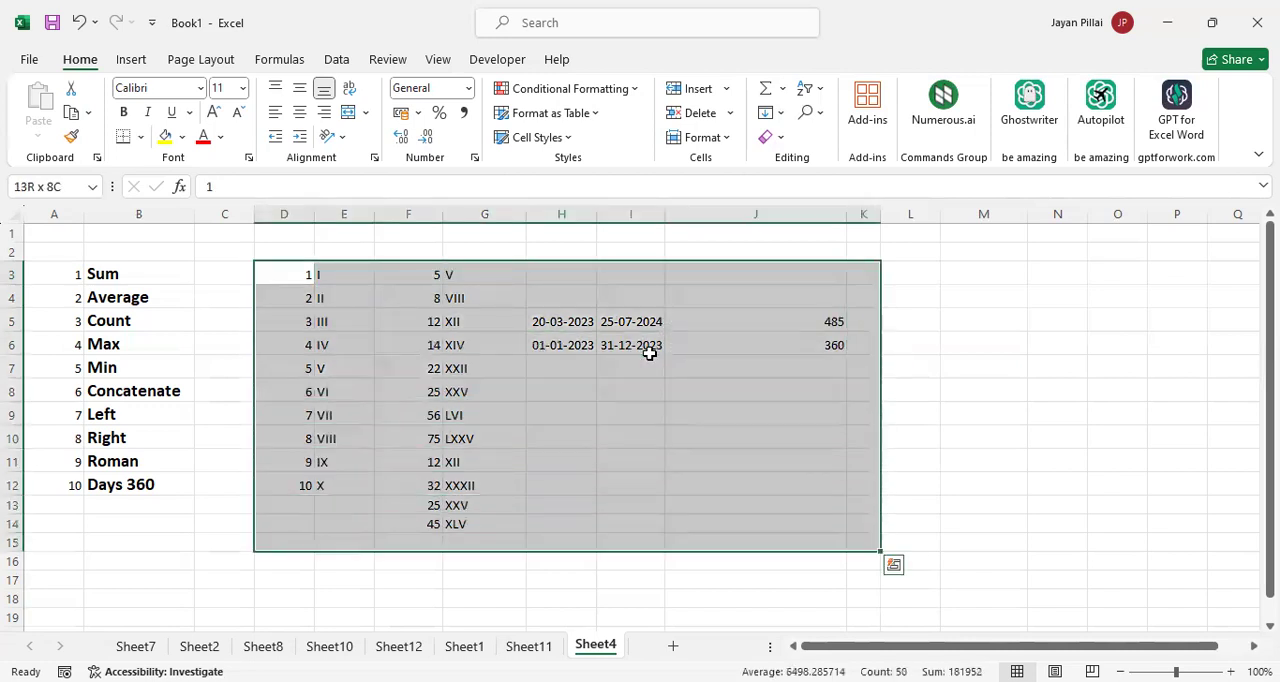
{"action": "key", "text": "Delete"}
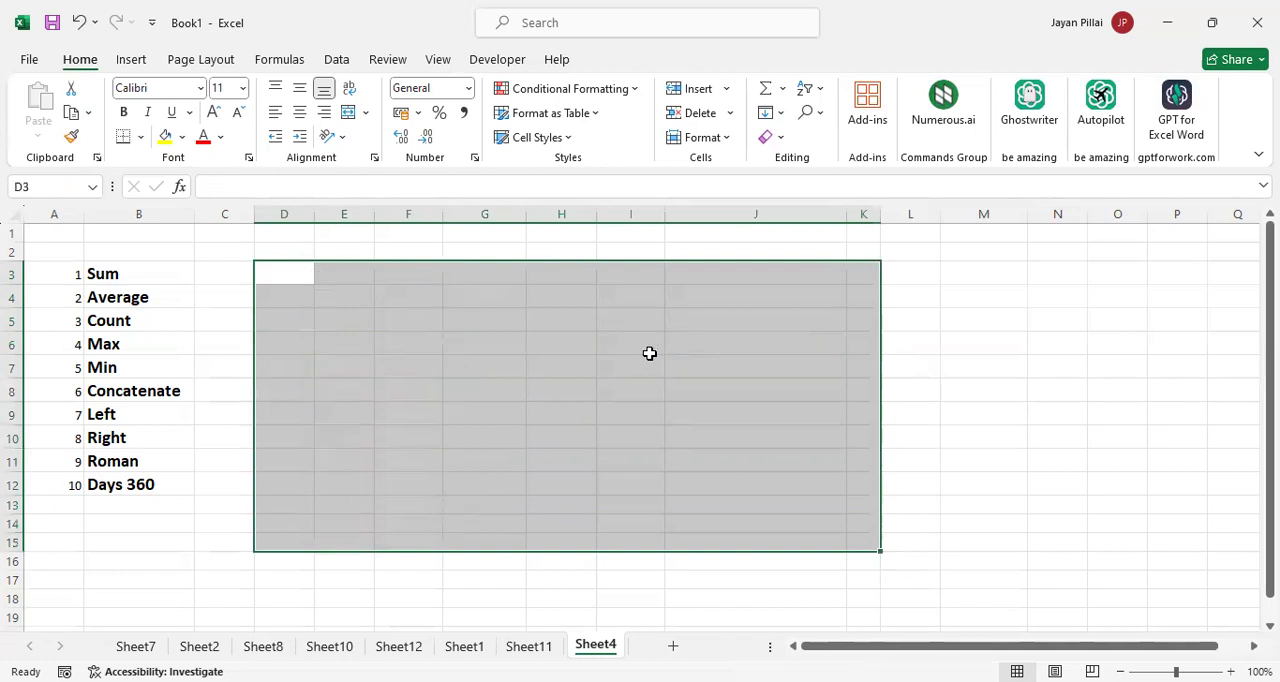
{"action": "left_click", "coordinate": [713, 237]}
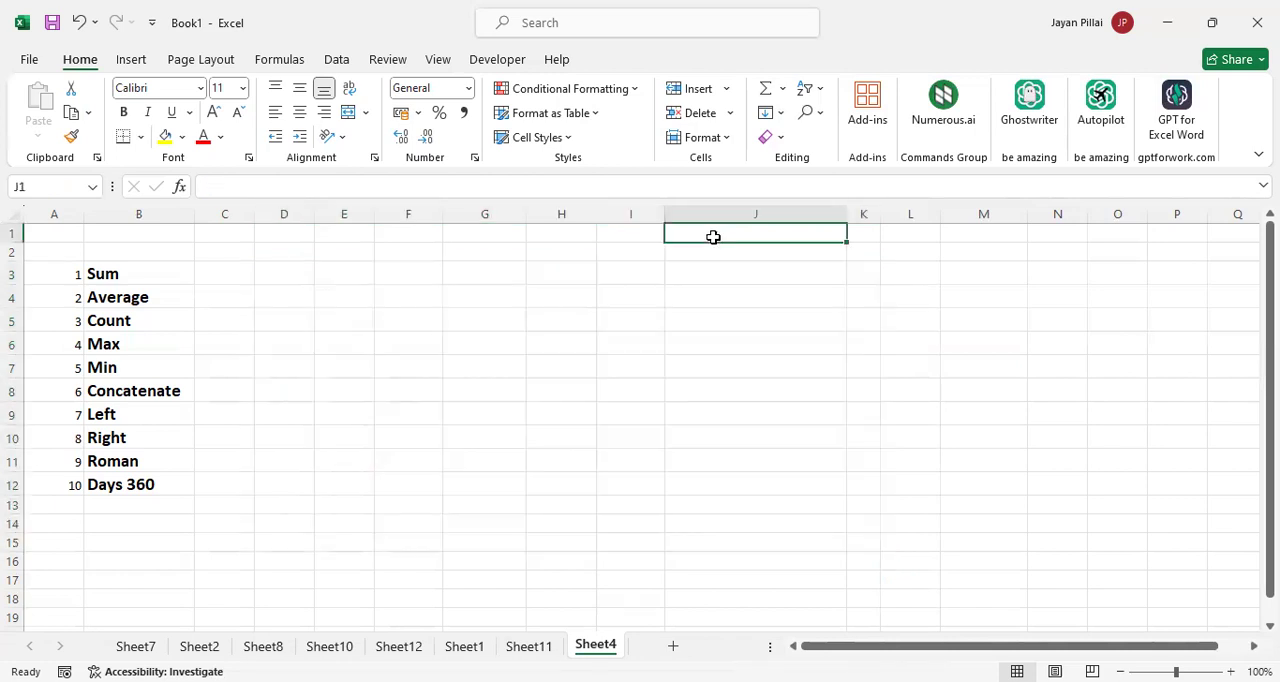
Review the covered functions in column B one by one, from Sum down to Right
{"action": "left_click", "coordinate": [170, 274]}
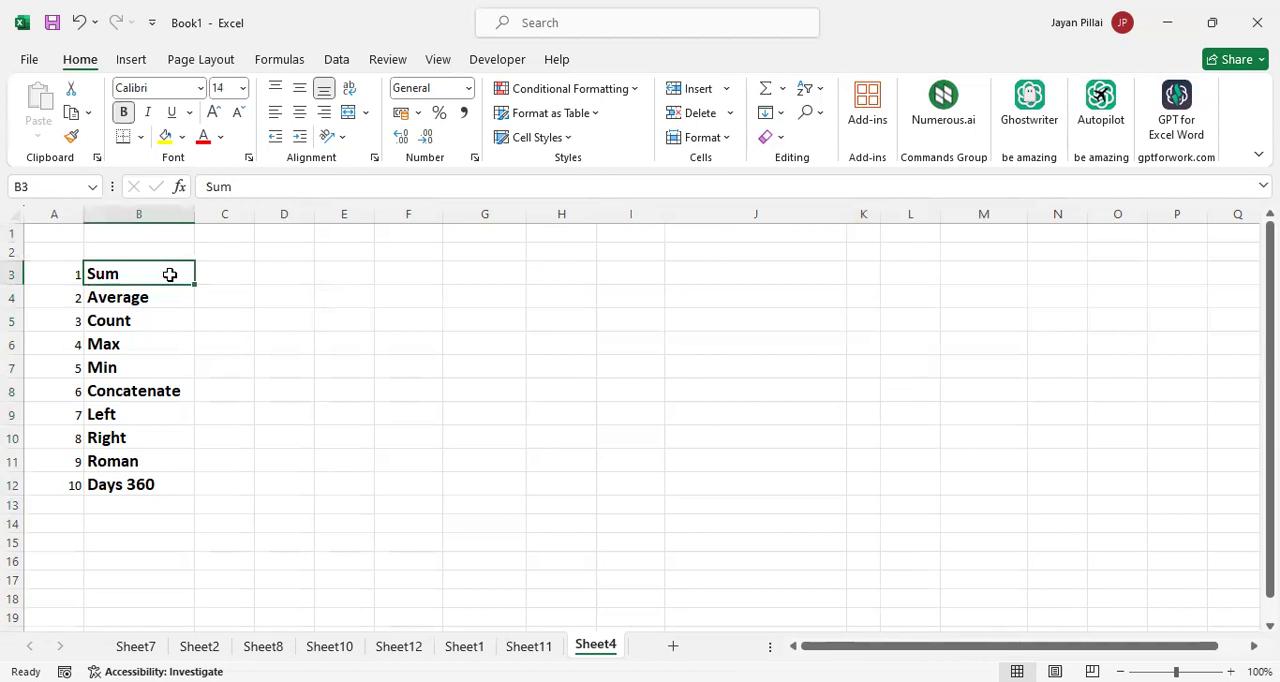
{"action": "key", "text": "Down"}
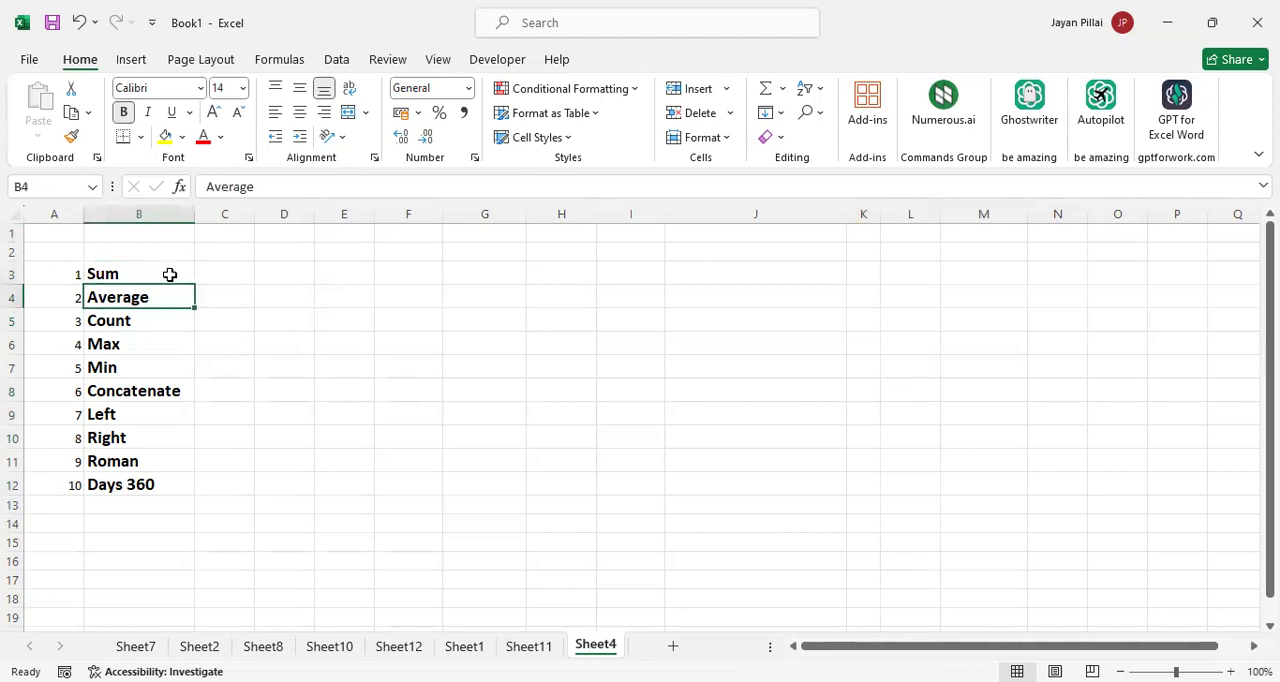
{"action": "key", "text": "Down"}
{"action": "key", "text": "Down"}
{"action": "key", "text": "Down"}
{"action": "key", "text": "Down"}
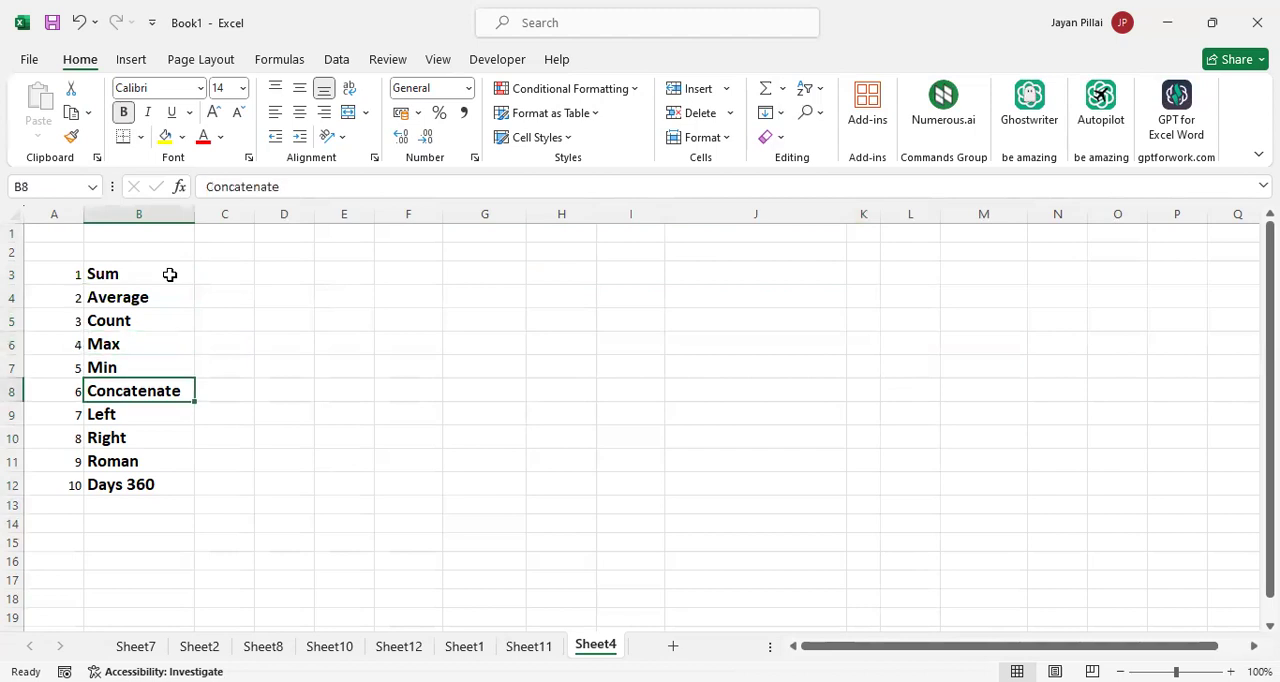
{"action": "key", "text": "Down"}
{"action": "key", "text": "Down"}
Label the Concatenate, Left and Right functions by entering Text-related in C9 beside them
{"action": "key", "text": "Up"}
{"action": "key", "text": "Up"}
{"action": "key", "text": "shift+Down"}
{"action": "key", "text": "shift+Down"}
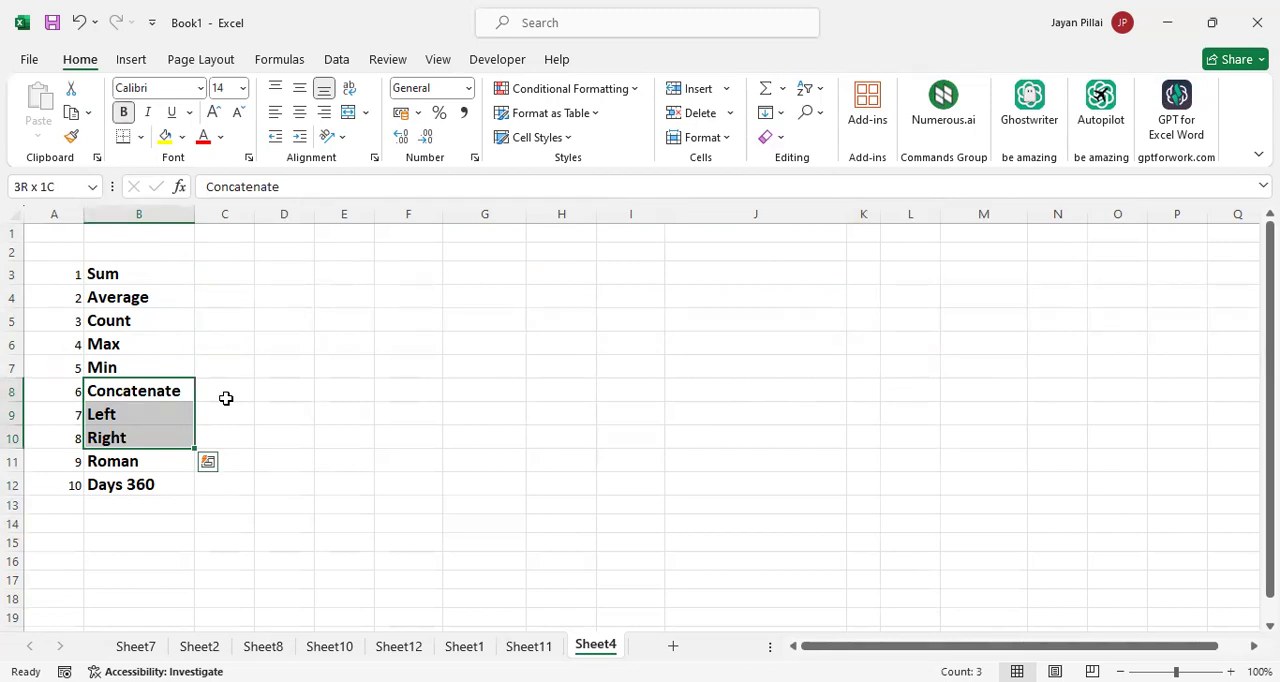
{"action": "left_click_drag", "start_coordinate": [226, 398], "coordinate": [233, 440]}
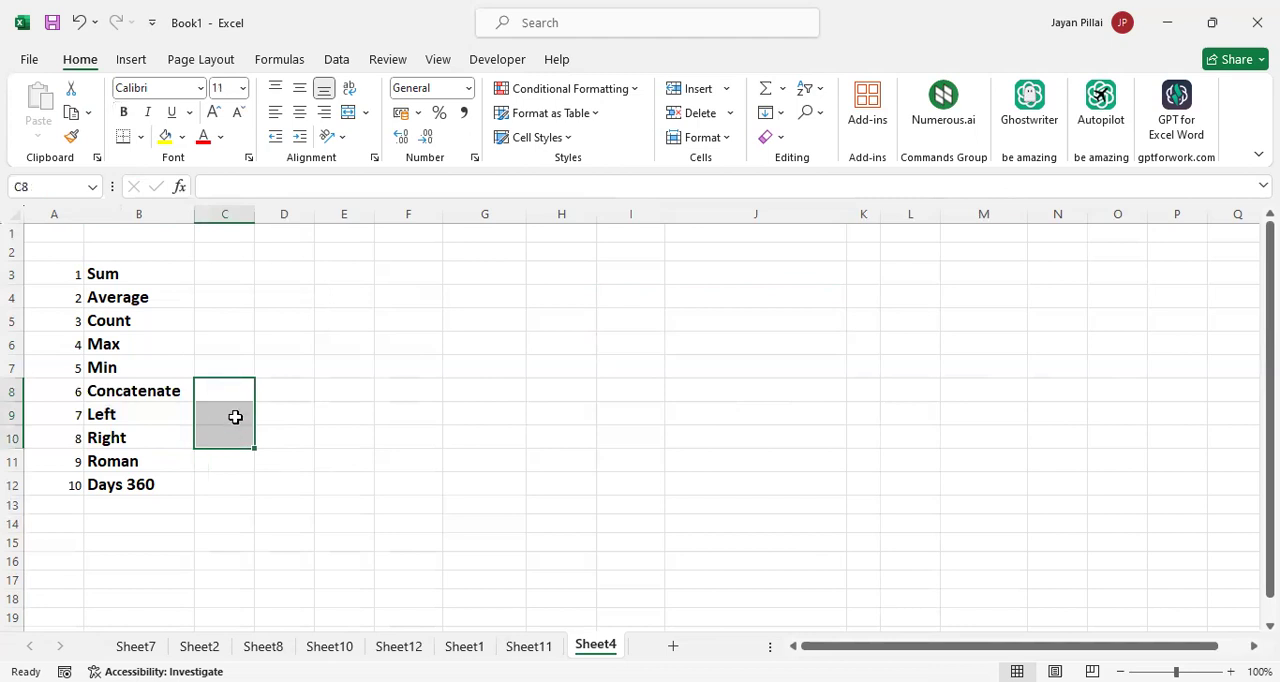
{"action": "left_click", "coordinate": [235, 416]}
{"action": "type", "text": "Tex"}
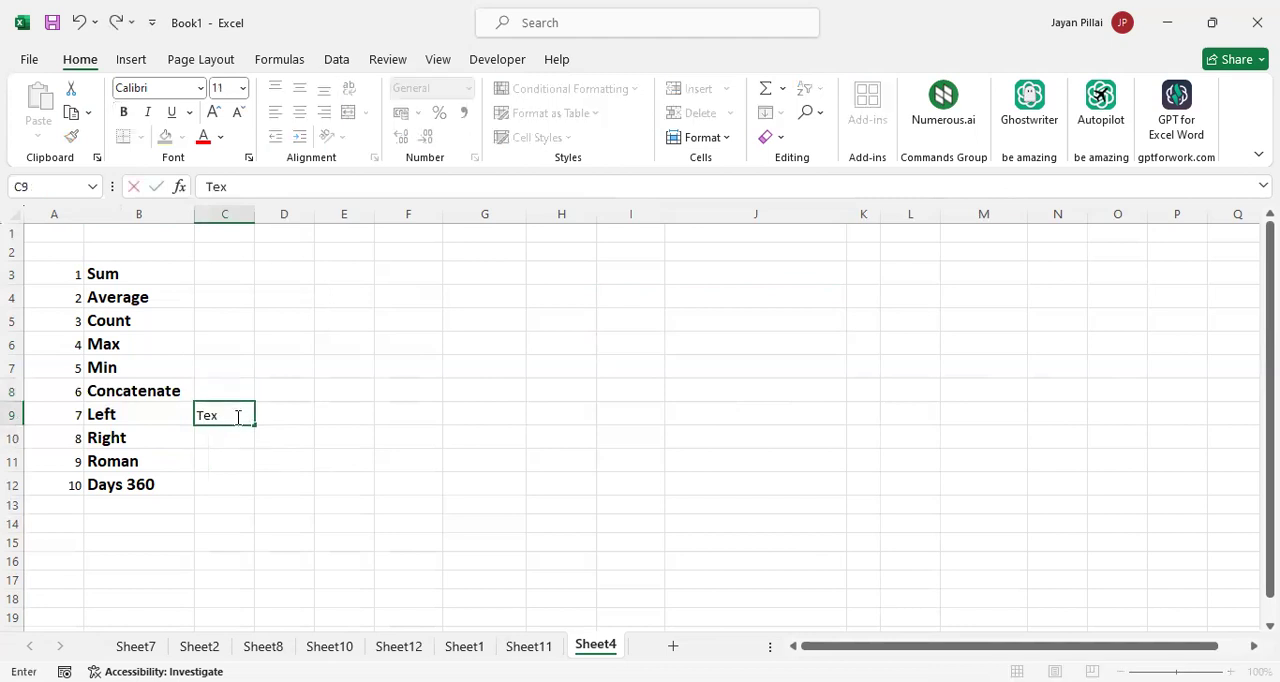
{"action": "type", "text": "t-related"}
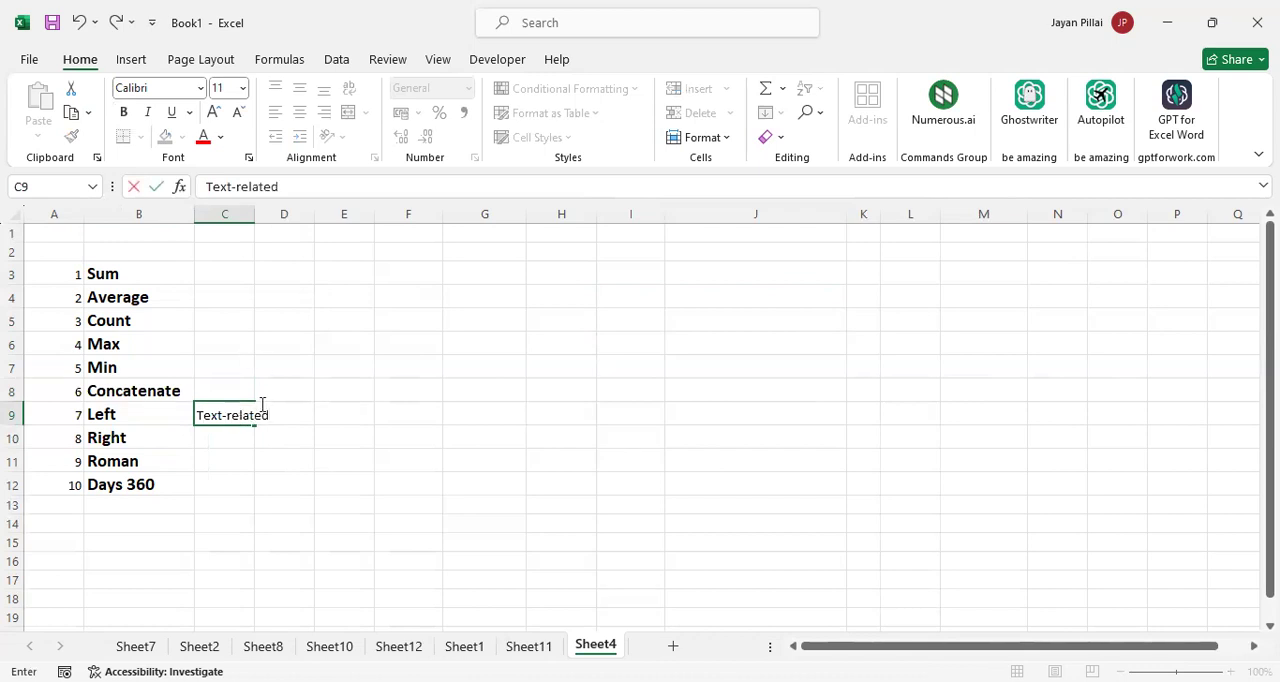
{"action": "left_click", "coordinate": [233, 395]}
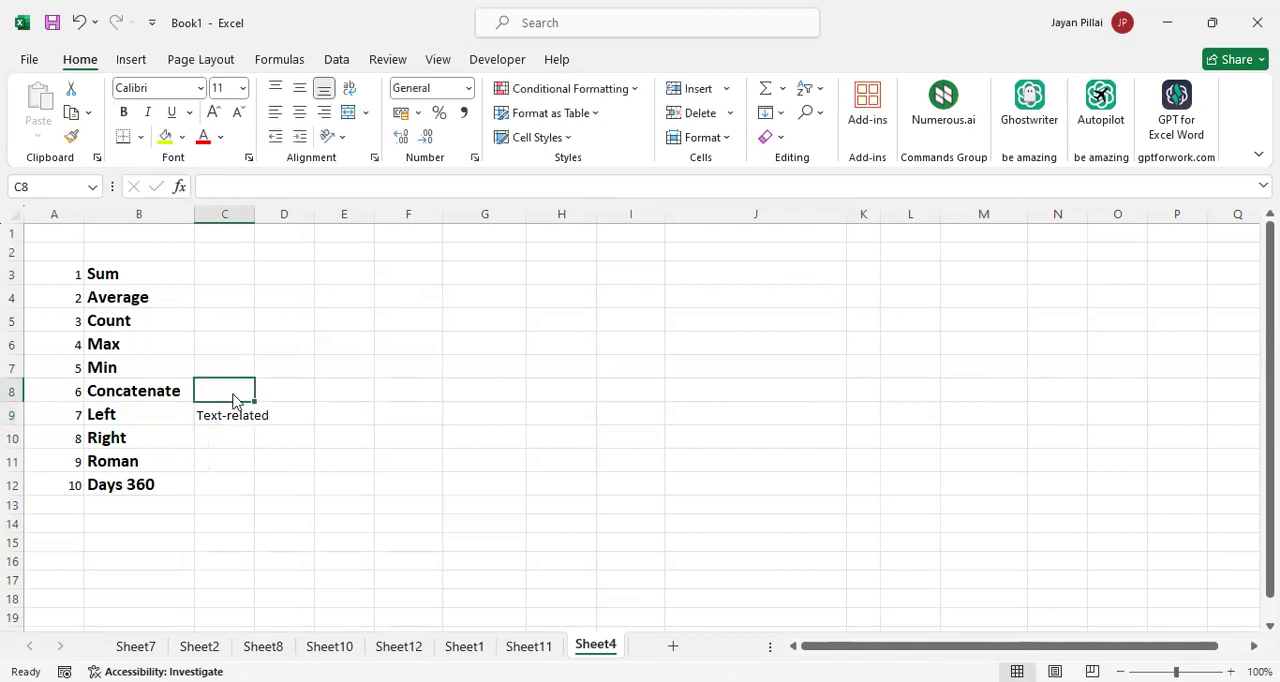
Fit the width of column C to the Text-related label
{"action": "key", "text": "Down"}
{"action": "double_click", "coordinate": [254, 214]}
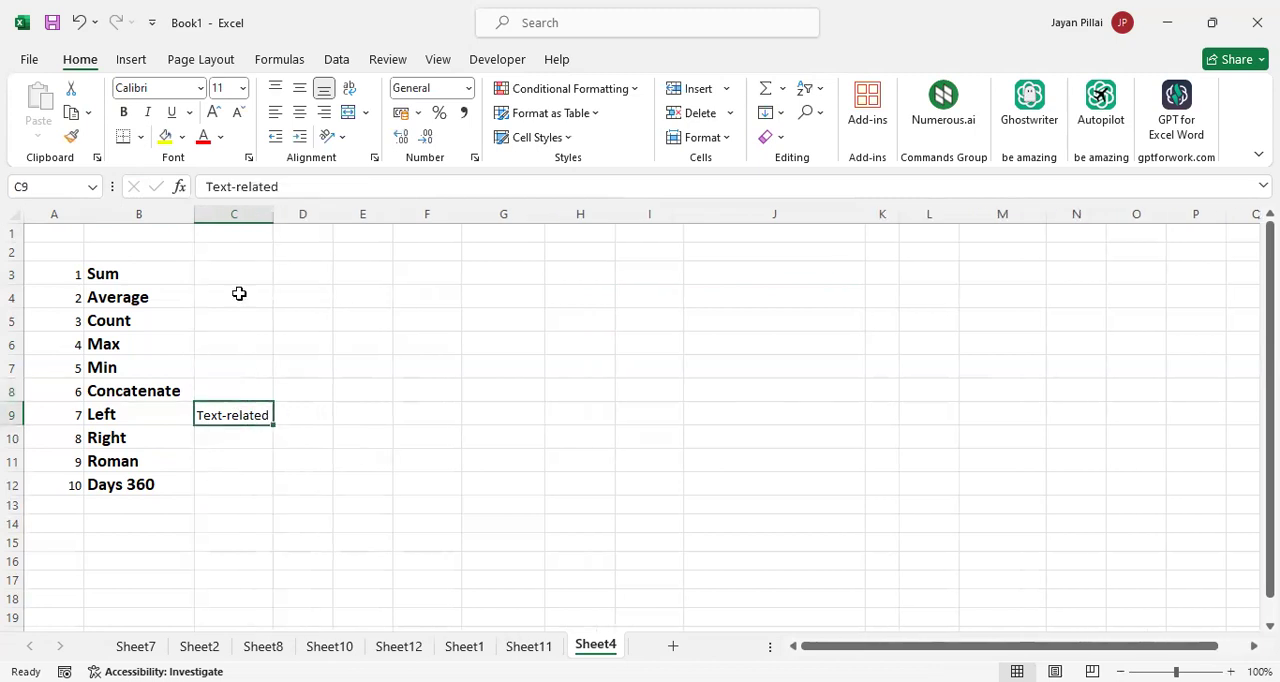
Try Merge & Center on C8:C10 with the Text-related label, and remove the merge again
{"action": "left_click_drag", "start_coordinate": [257, 391], "coordinate": [260, 447]}
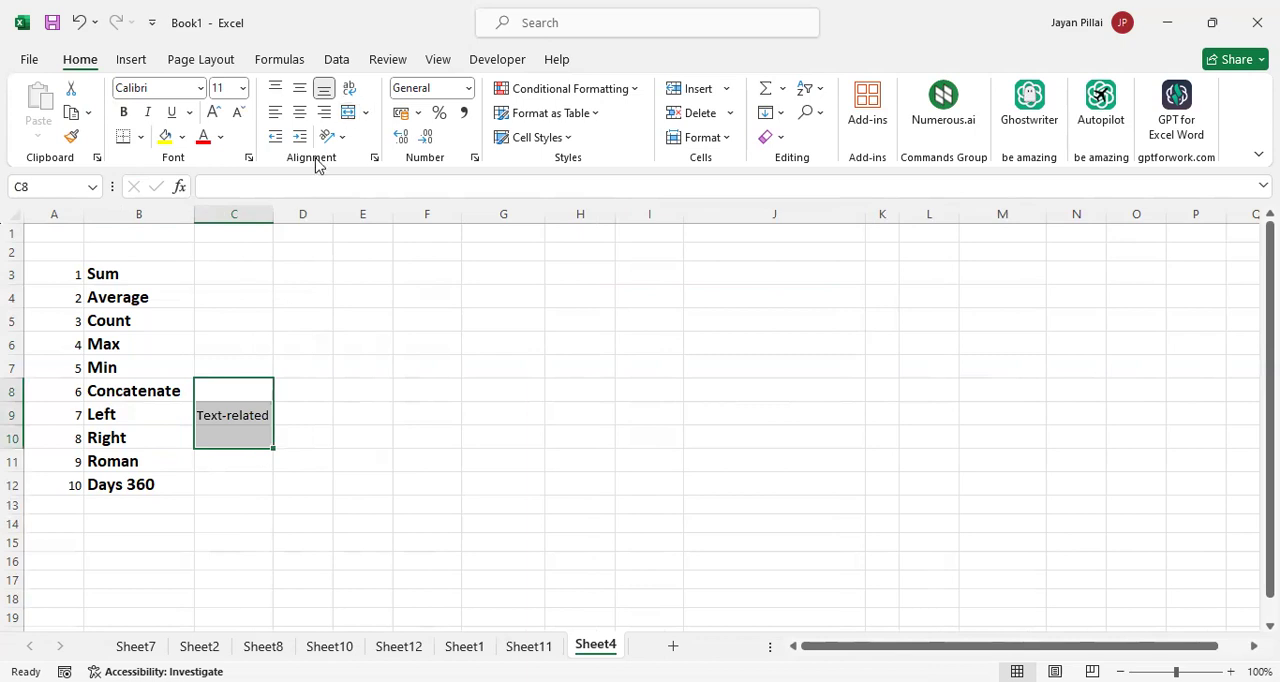
{"action": "left_click", "coordinate": [366, 113]}
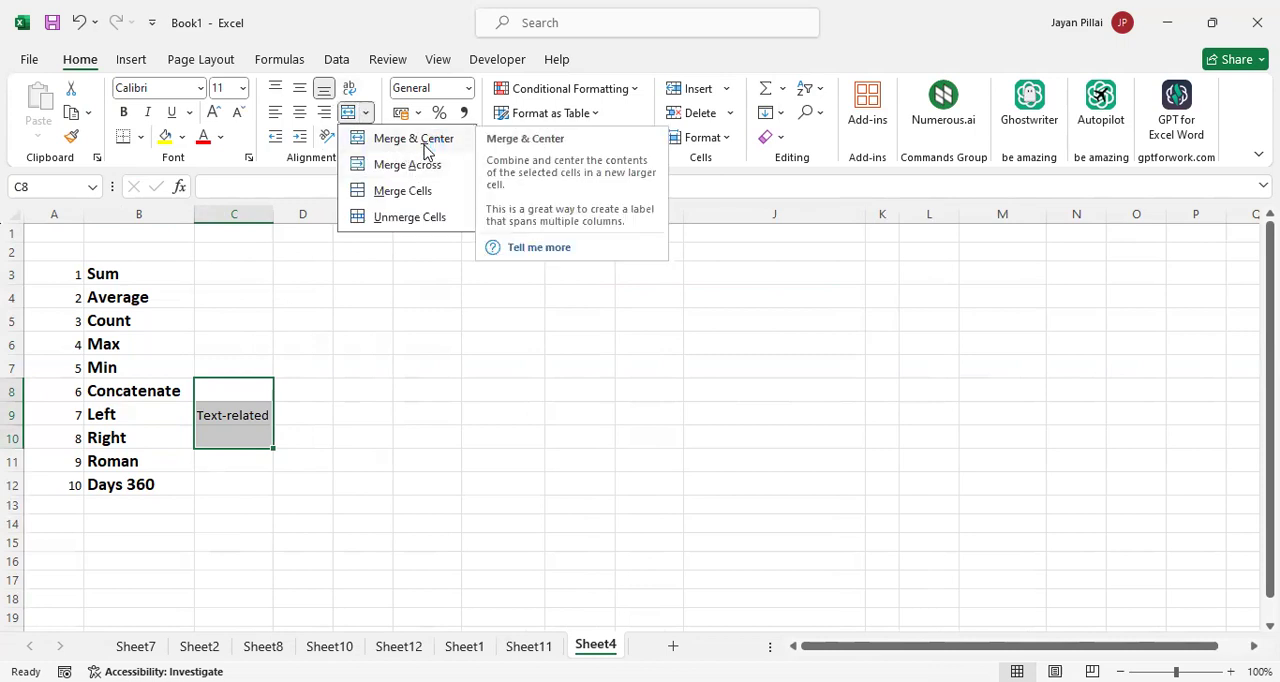
{"action": "left_click", "coordinate": [424, 140]}
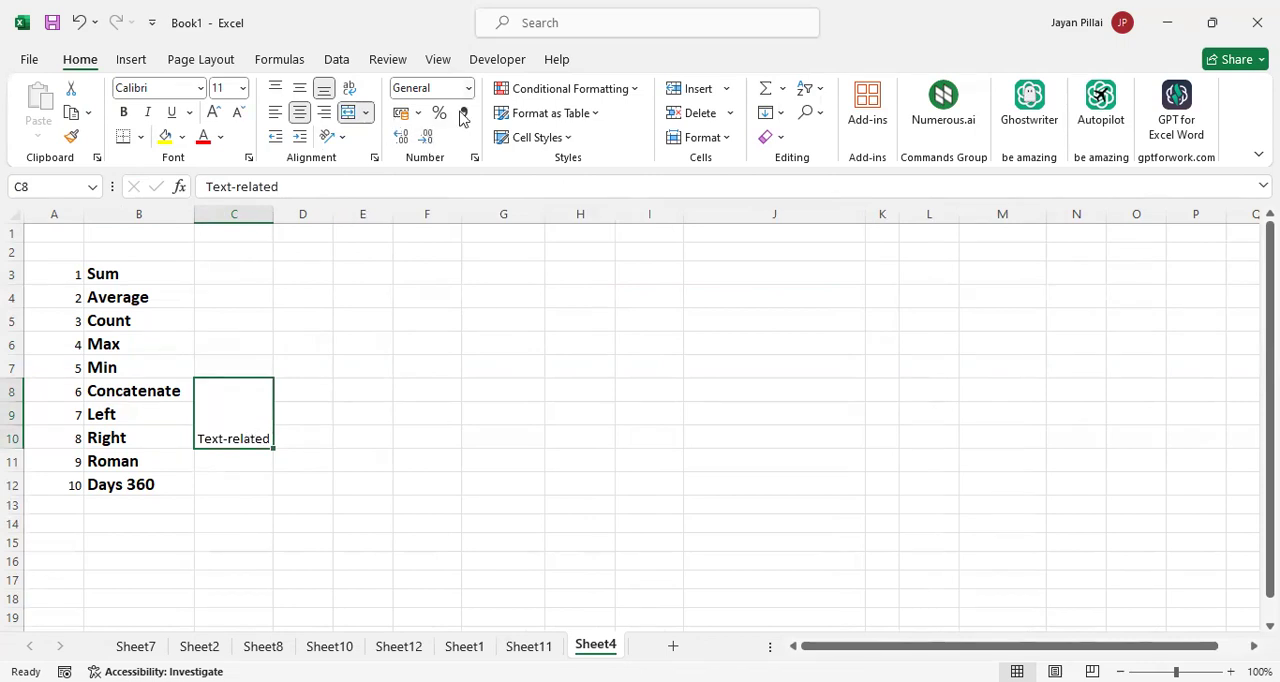
{"action": "left_click", "coordinate": [367, 114]}
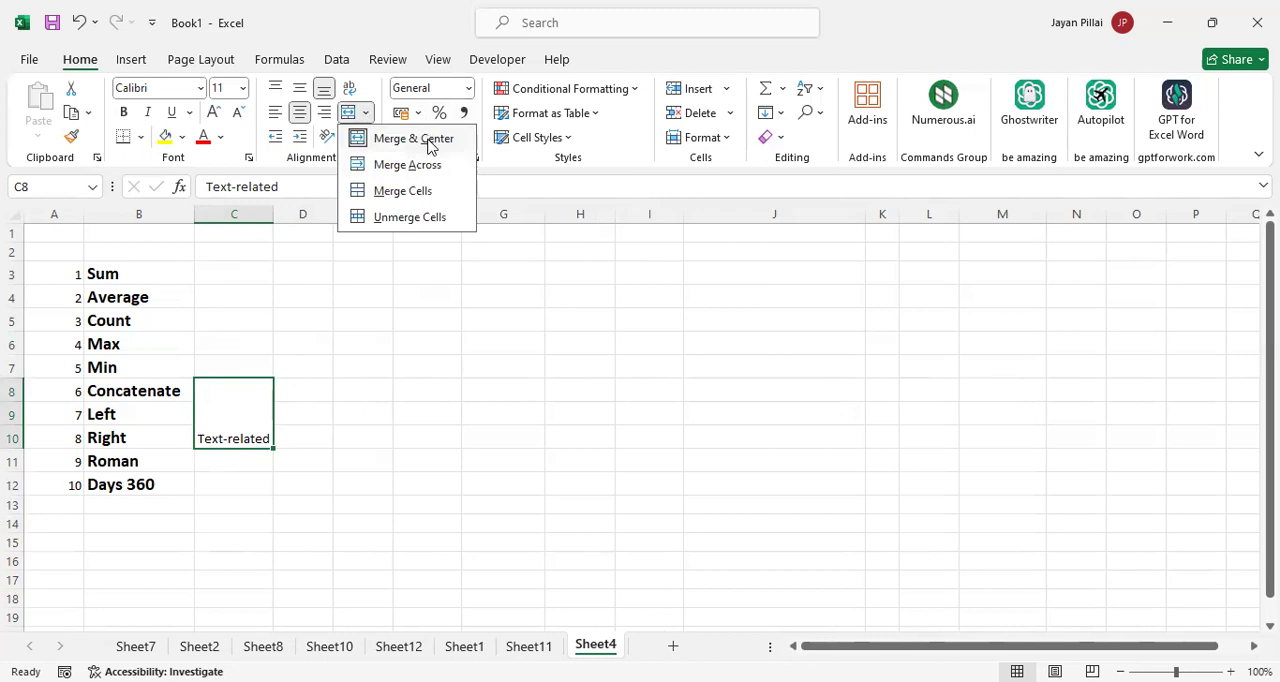
{"action": "left_click", "coordinate": [412, 139]}
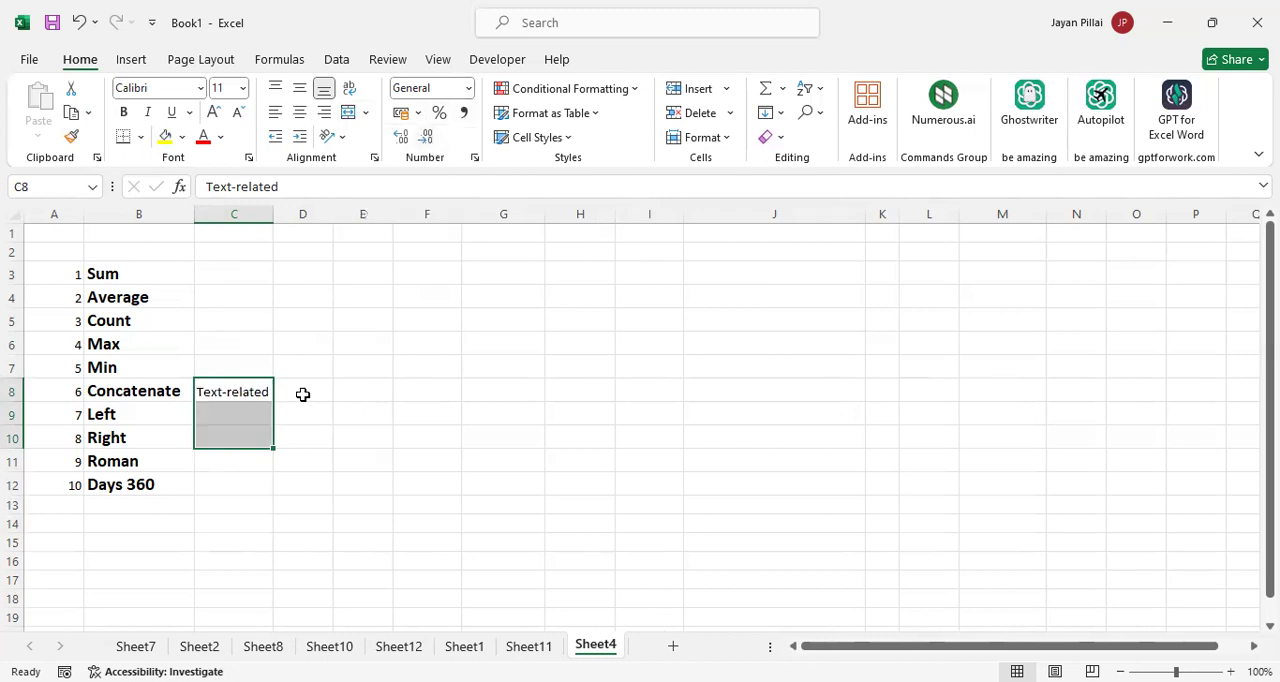
{"action": "left_click", "coordinate": [303, 394]}
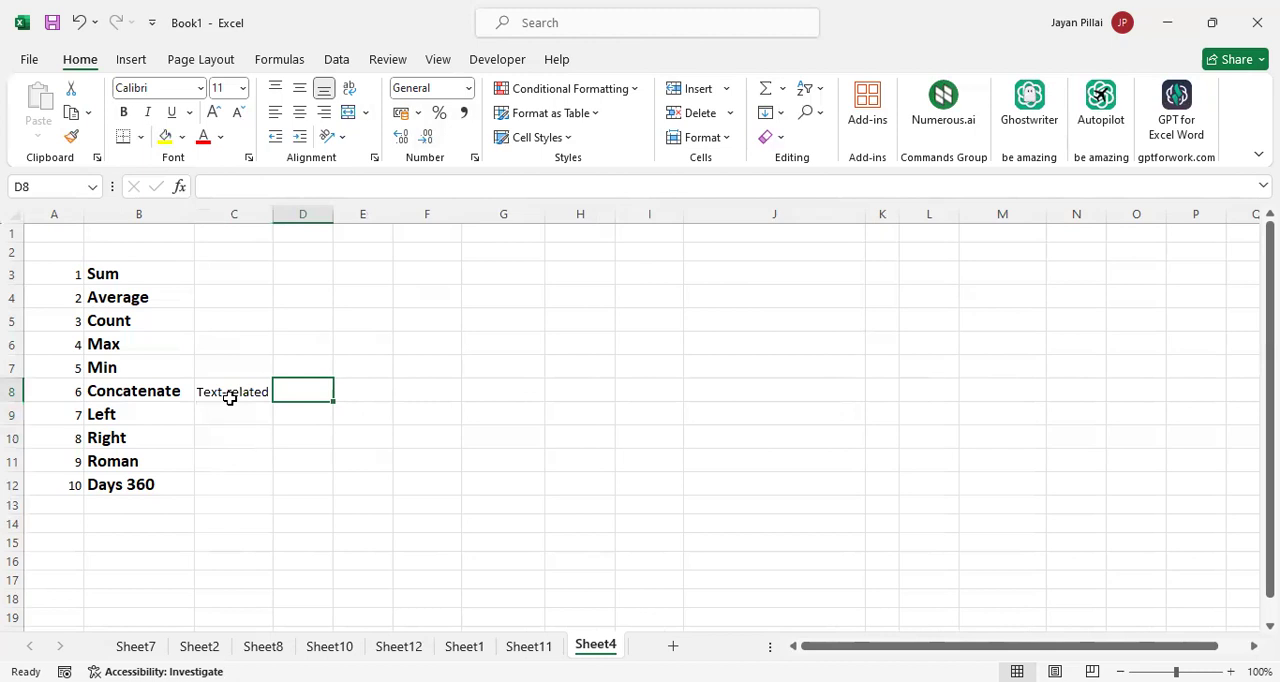
Merge cells C8:C10 beside Concatenate, Left and Right, and center the Text-related label horizontally
{"action": "left_click_drag", "start_coordinate": [230, 397], "coordinate": [241, 436]}
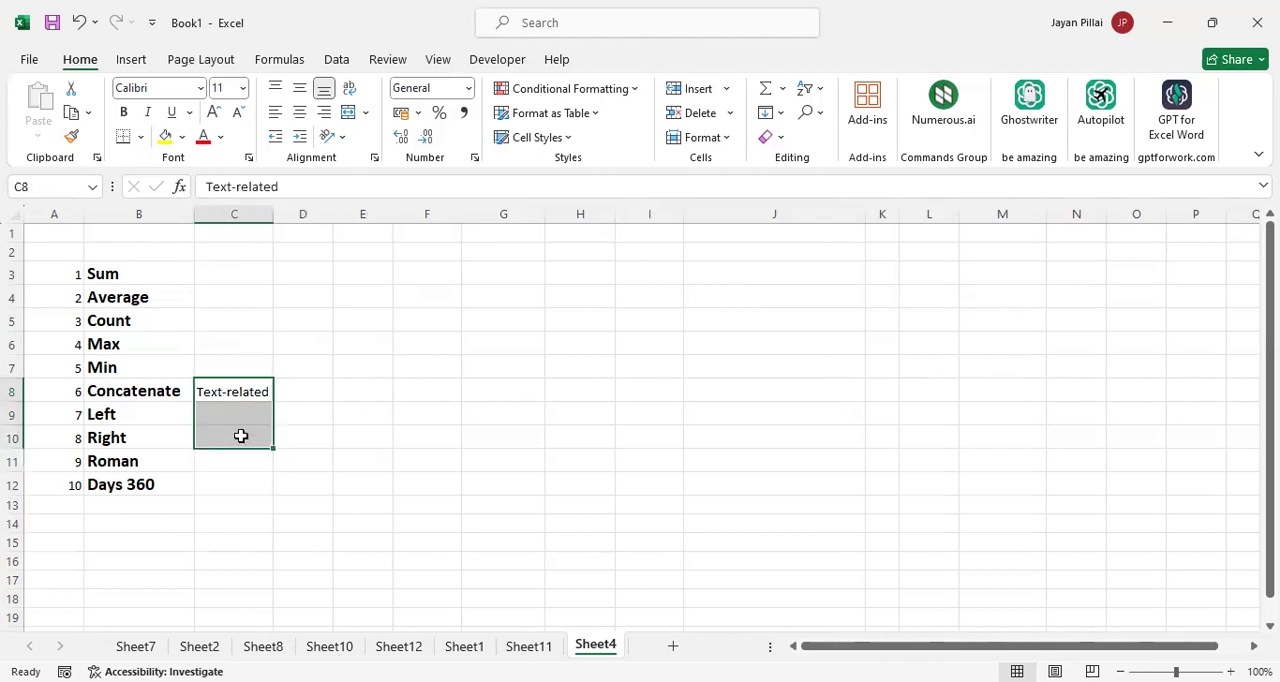
{"action": "left_click", "coordinate": [366, 114]}
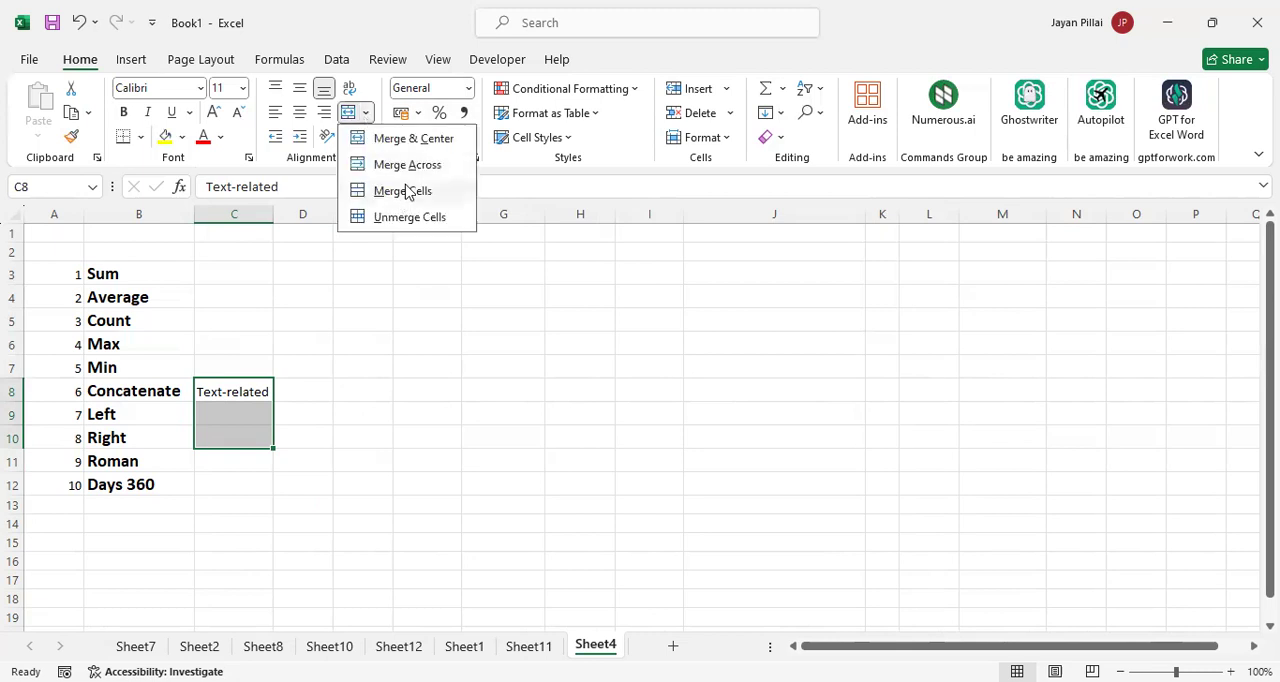
{"action": "left_click", "coordinate": [406, 190]}
{"action": "left_click", "coordinate": [326, 420]}
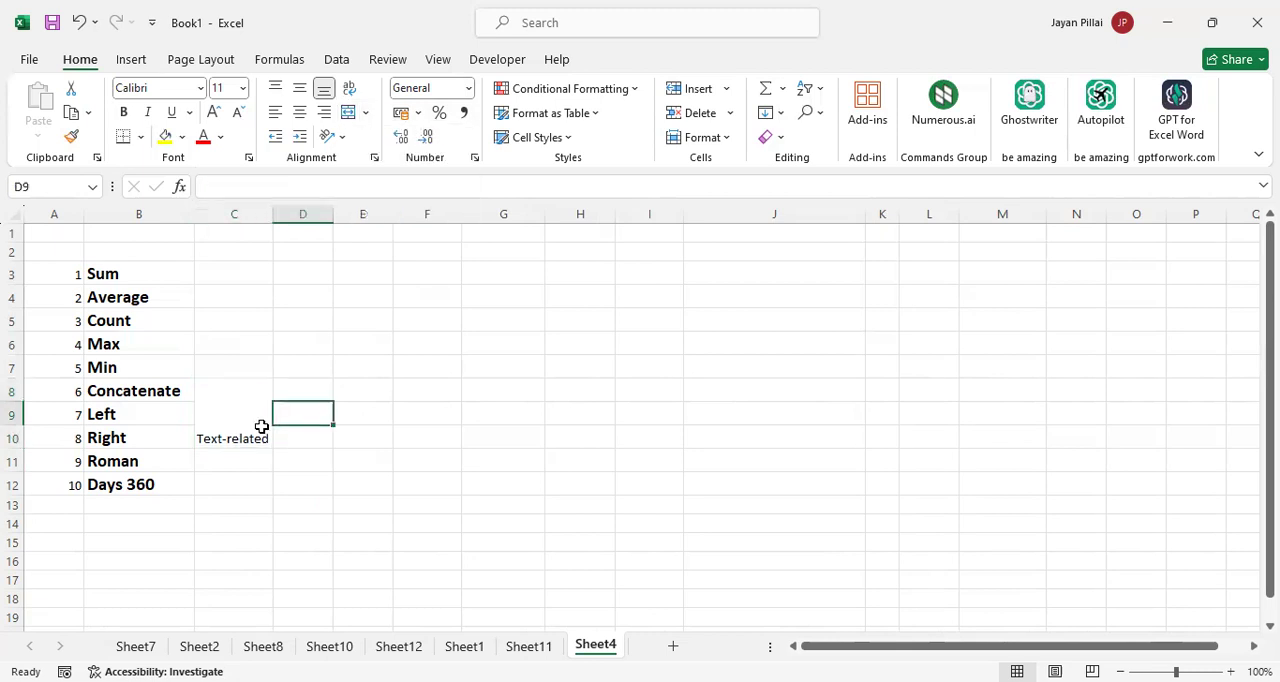
{"action": "left_click", "coordinate": [257, 439]}
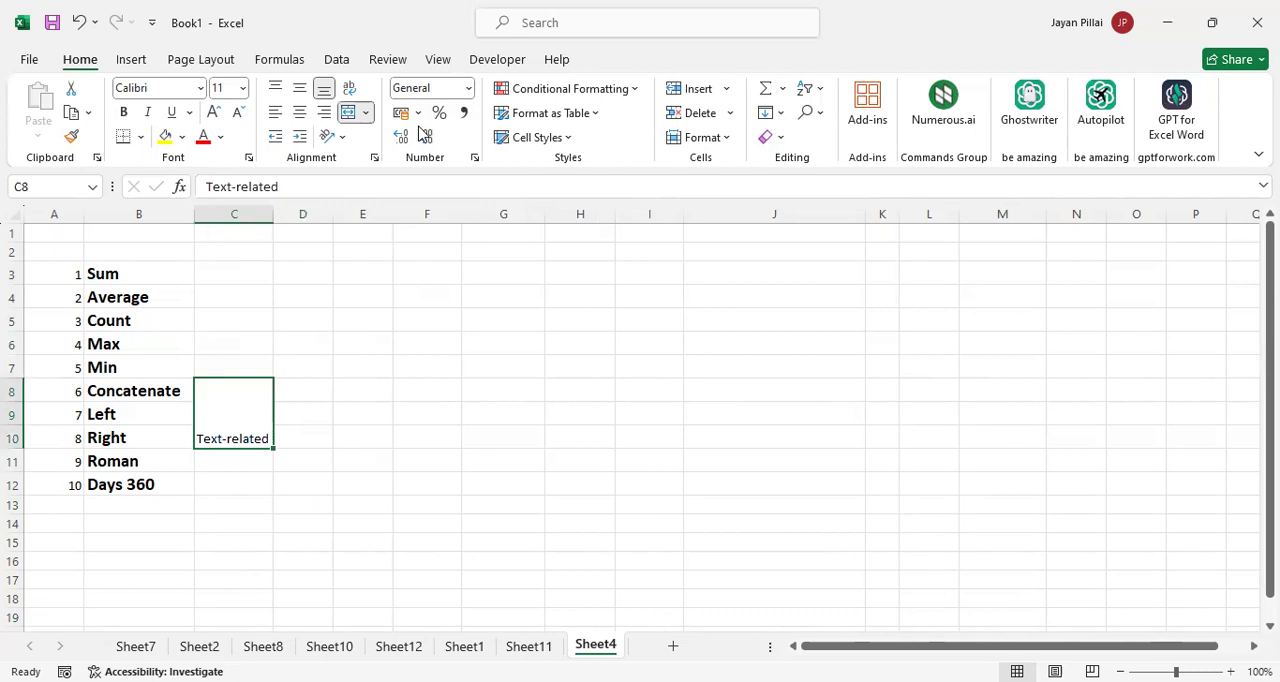
{"action": "left_click", "coordinate": [301, 117]}
{"action": "left_click", "coordinate": [354, 385]}
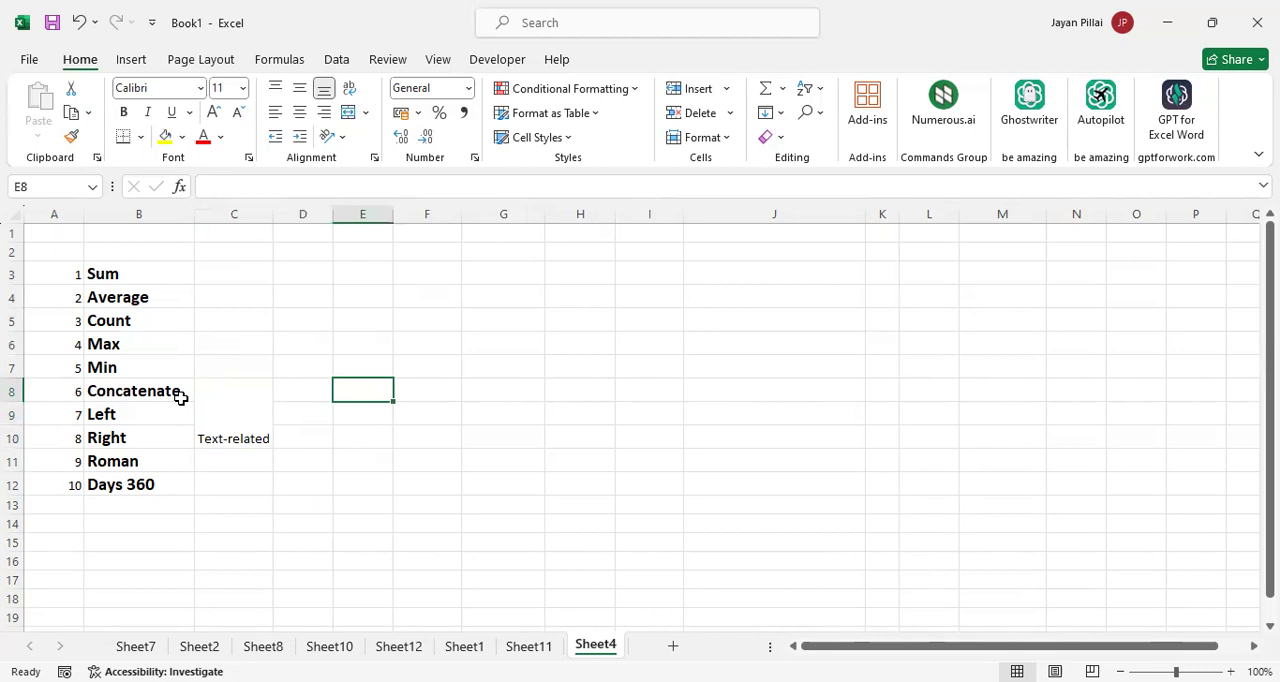
Undo the centering and merging of C8:C10, and delete the Text-related label from C8
{"action": "left_click", "coordinate": [179, 464]}
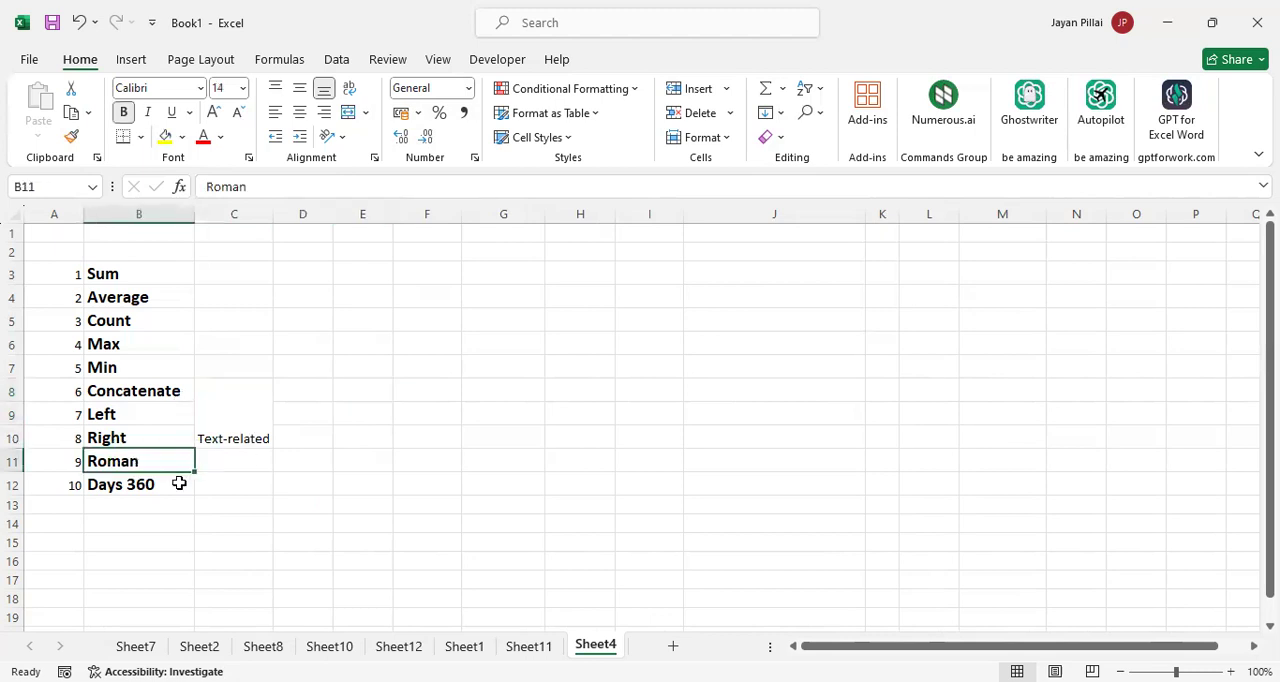
{"action": "left_click", "coordinate": [179, 483]}
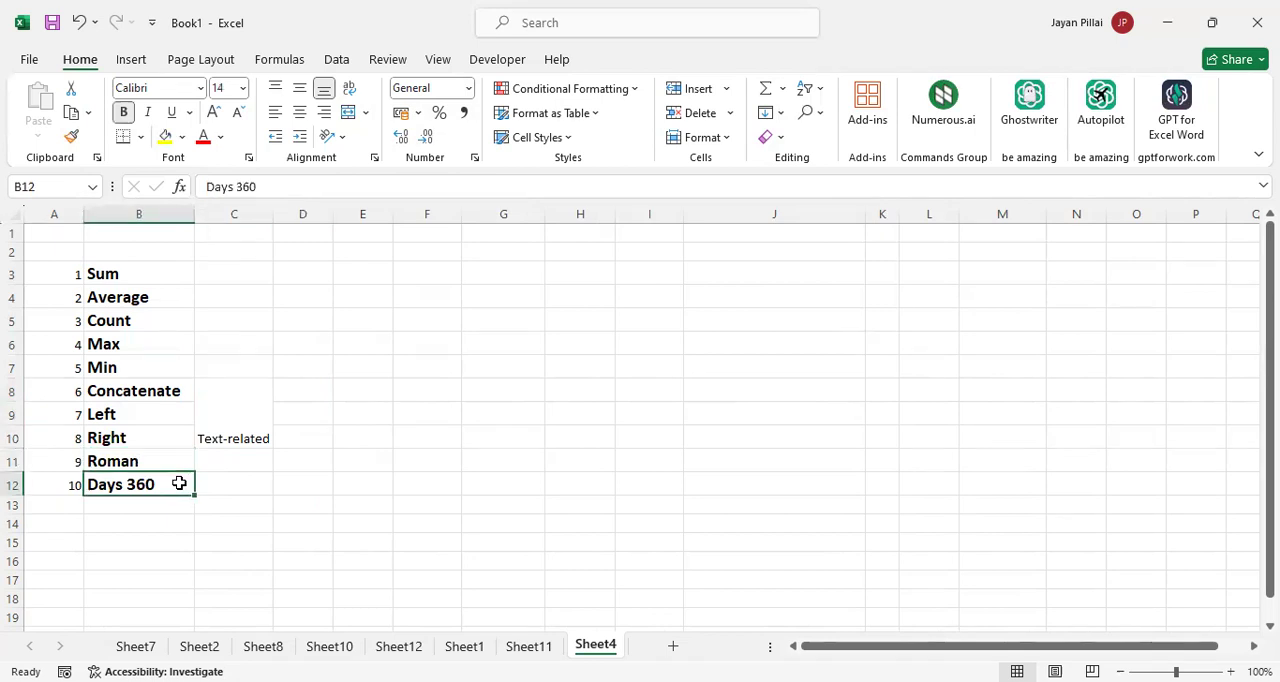
{"action": "left_click", "coordinate": [237, 437]}
{"action": "key", "text": "ctrl+z"}
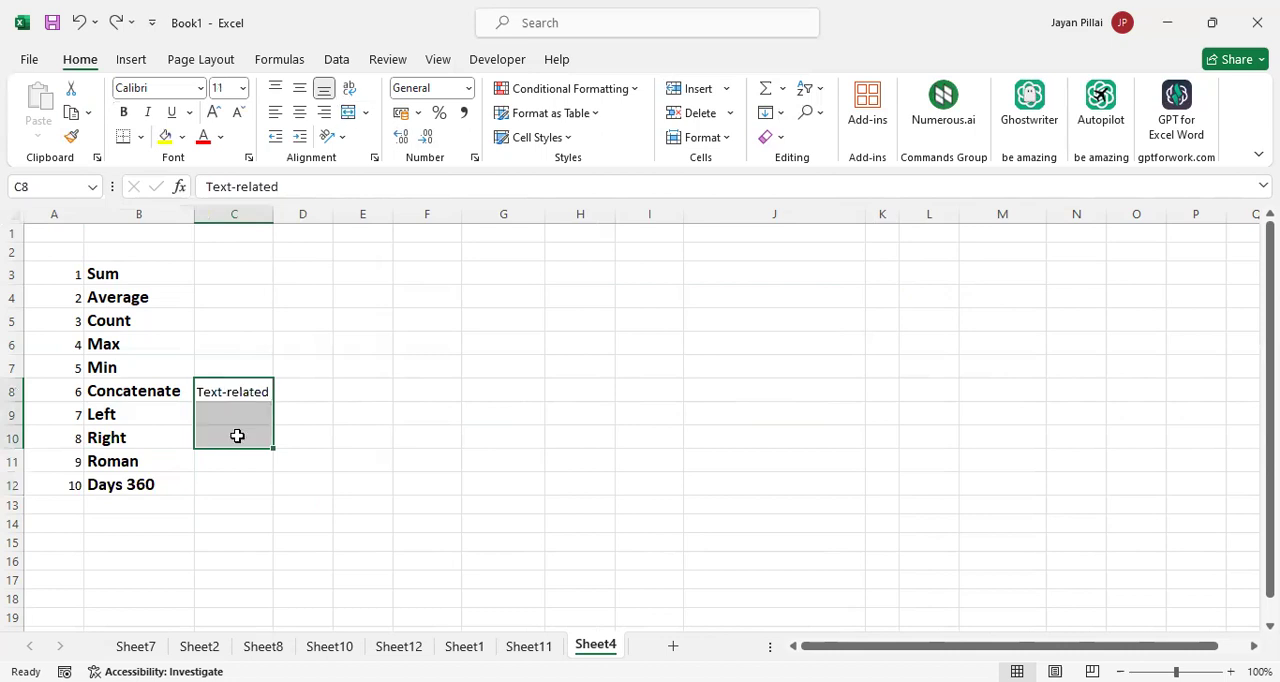
{"action": "left_click", "coordinate": [303, 417]}
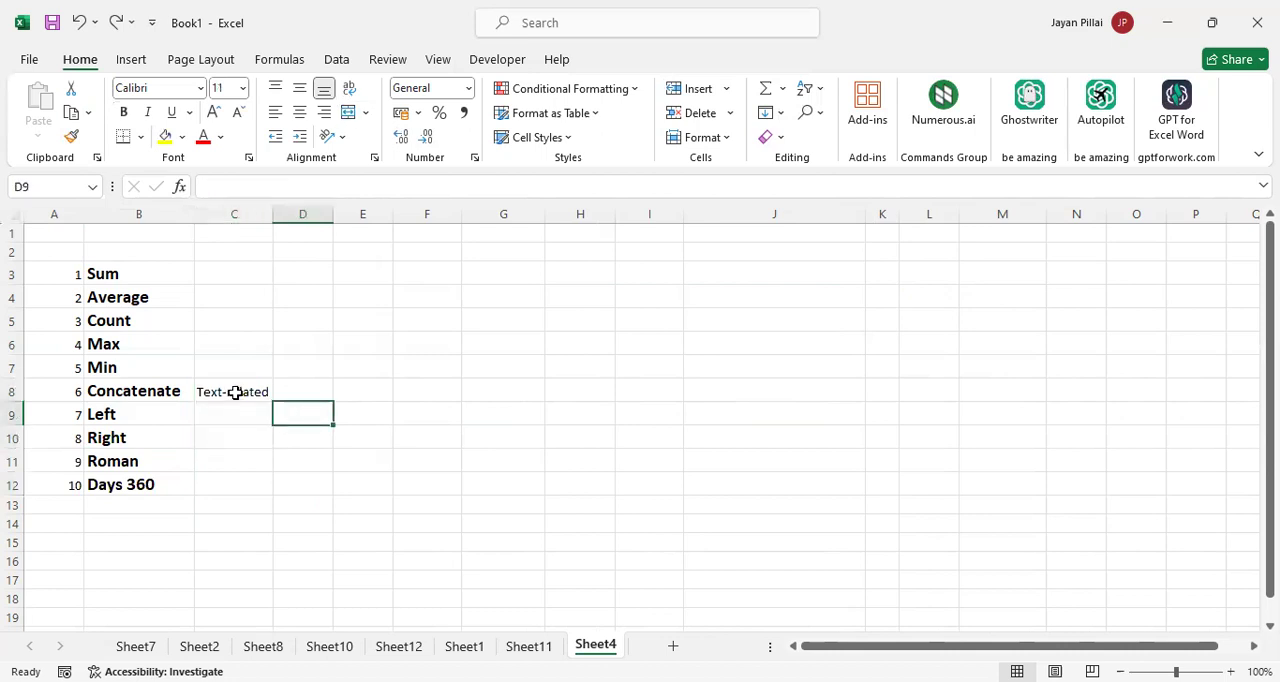
{"action": "left_click", "coordinate": [235, 392]}
{"action": "key", "text": "Delete"}
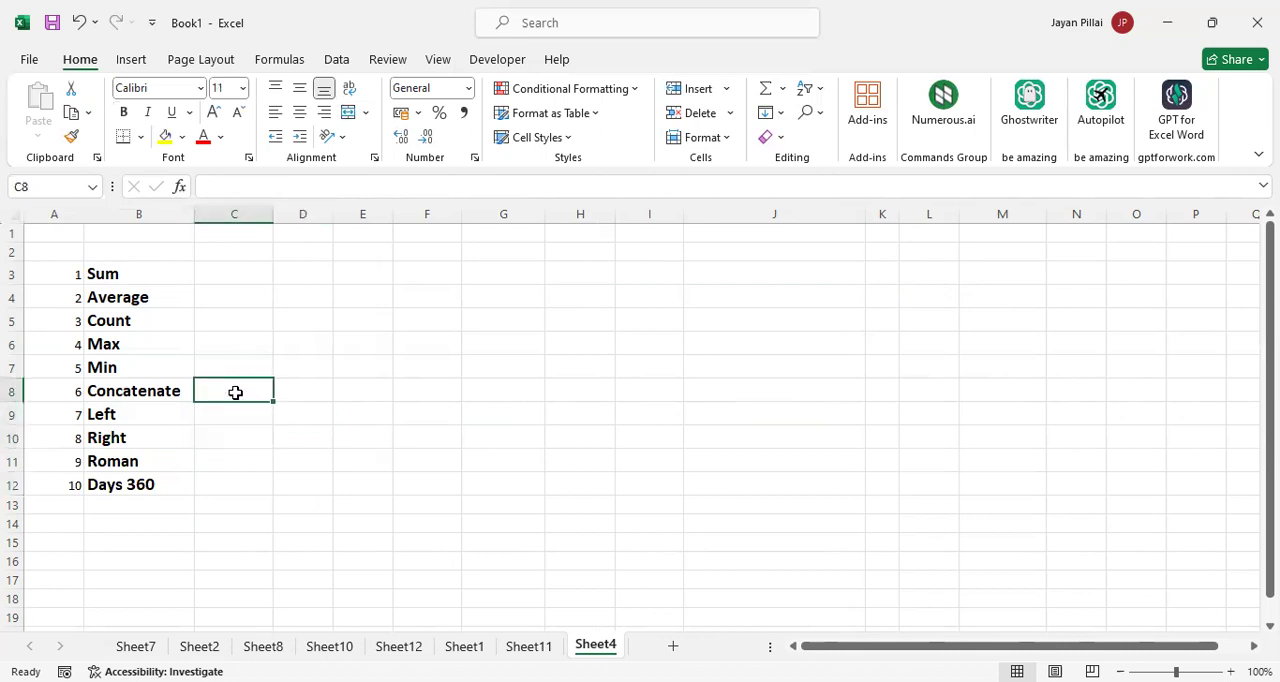
{"action": "left_click", "coordinate": [340, 428]}
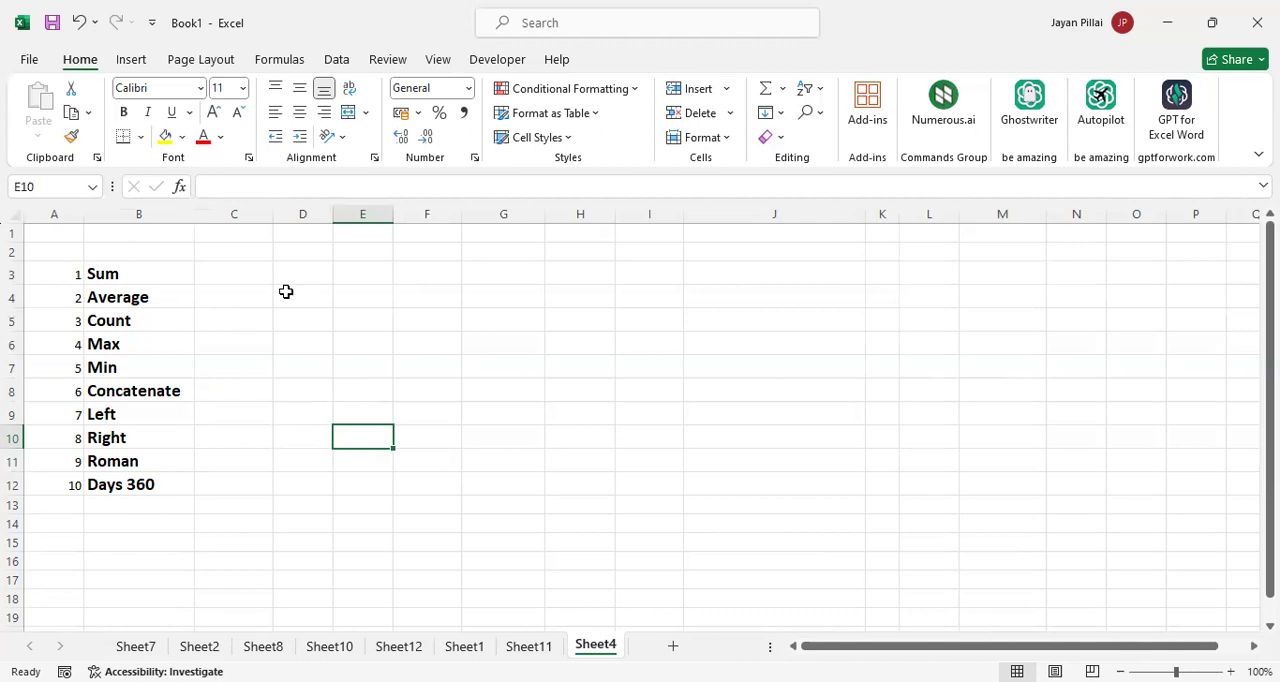
Review the function names in column B one by one, from Sum down to Left
{"action": "left_click", "coordinate": [134, 276]}
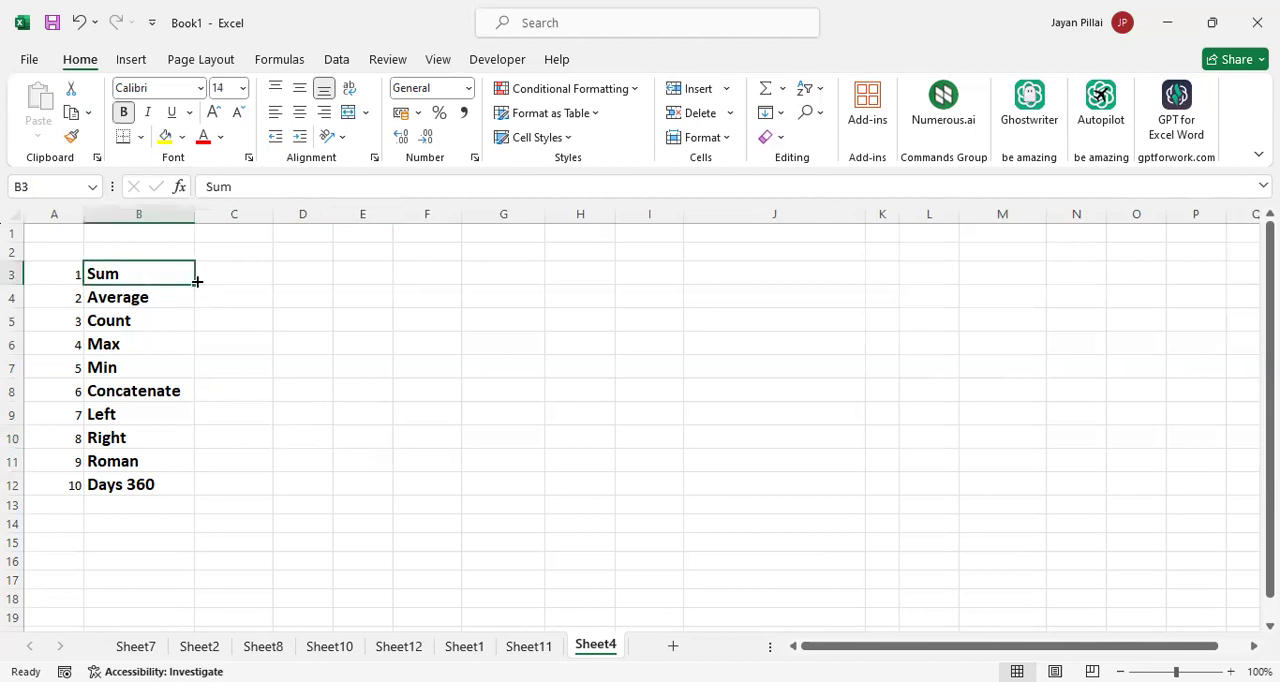
{"action": "left_click", "coordinate": [177, 300]}
{"action": "left_click", "coordinate": [178, 321]}
{"action": "left_click", "coordinate": [178, 344]}
{"action": "left_click", "coordinate": [179, 368]}
{"action": "left_click", "coordinate": [178, 389]}
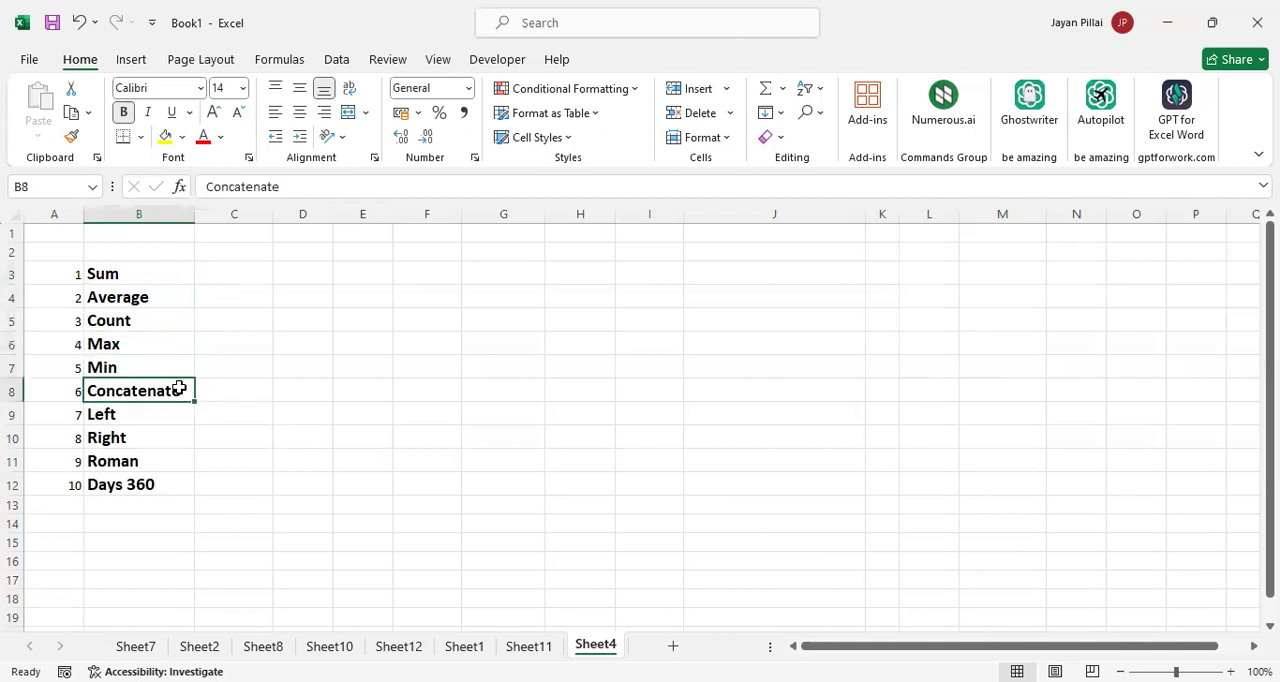
{"action": "left_click", "coordinate": [175, 413]}
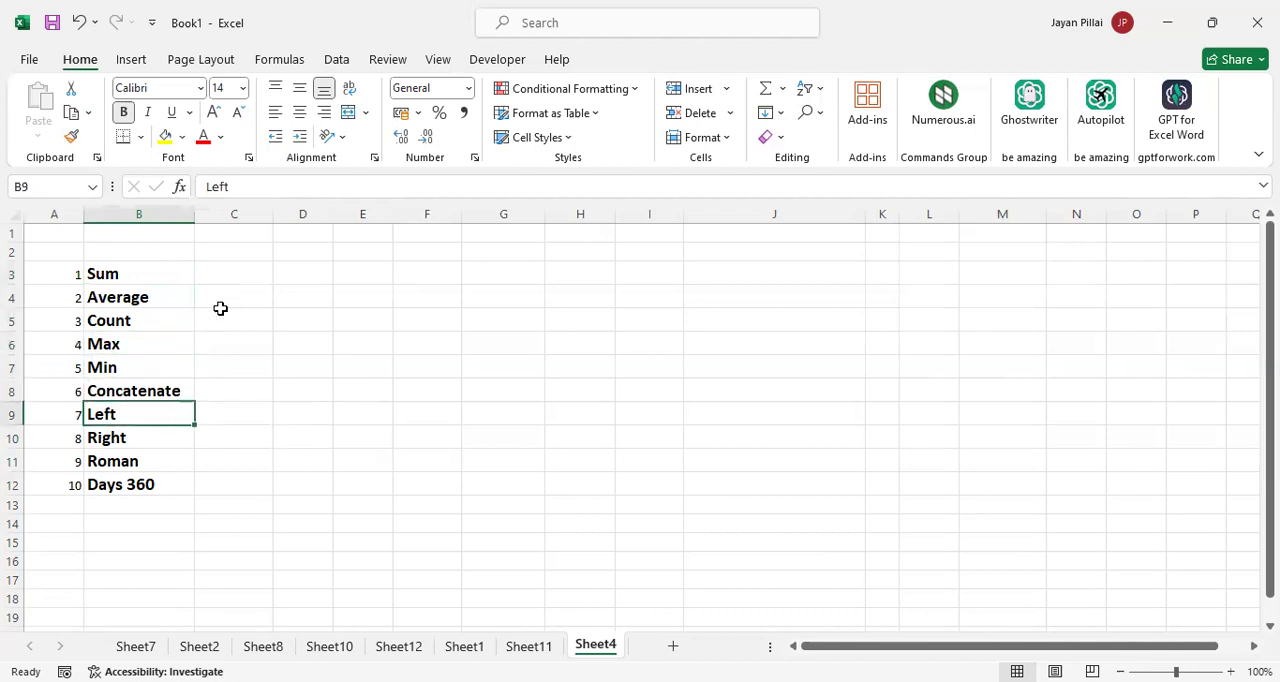
Show how to start the SUM function by entering =sum in C3, and cancel the entry
{"action": "left_click", "coordinate": [235, 273]}
{"action": "type", "text": "=sum"}
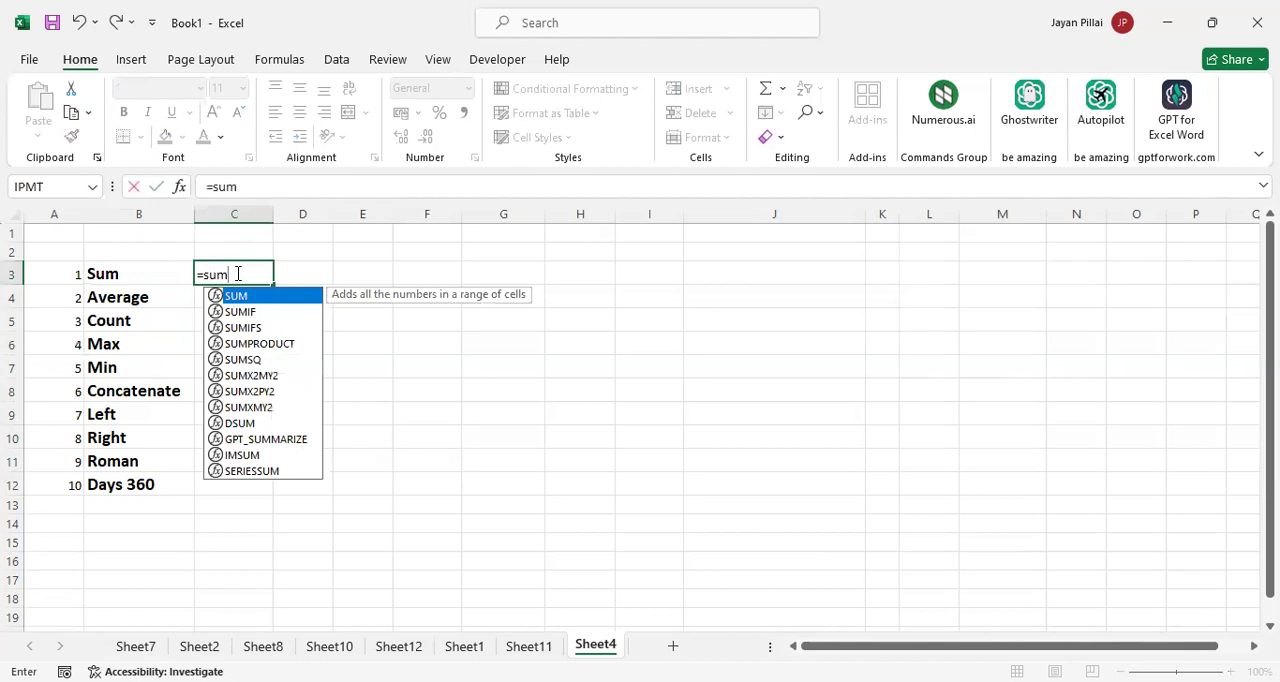
{"action": "key", "text": "Escape"}
Show how to start the AVERAGE function in C4 by picking it from the suggestions for =ave, and cancel the entry
{"action": "left_click", "coordinate": [243, 293]}
{"action": "type", "text": "="}
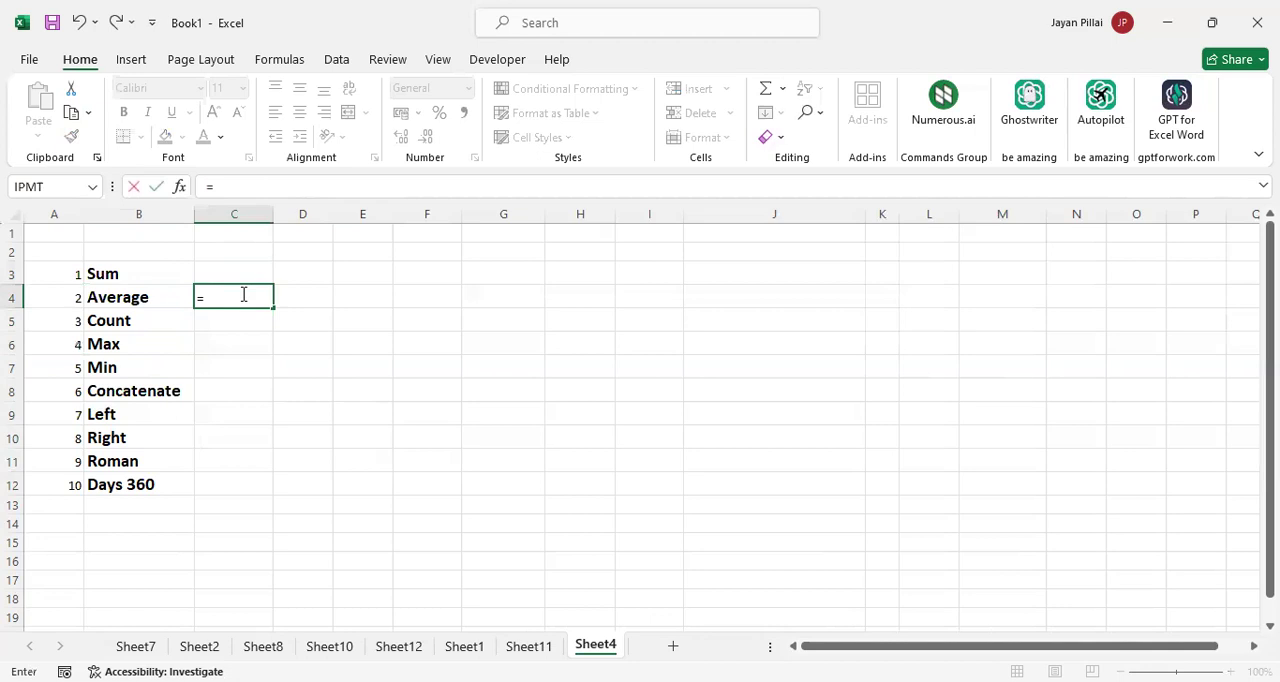
{"action": "type", "text": "ave"}
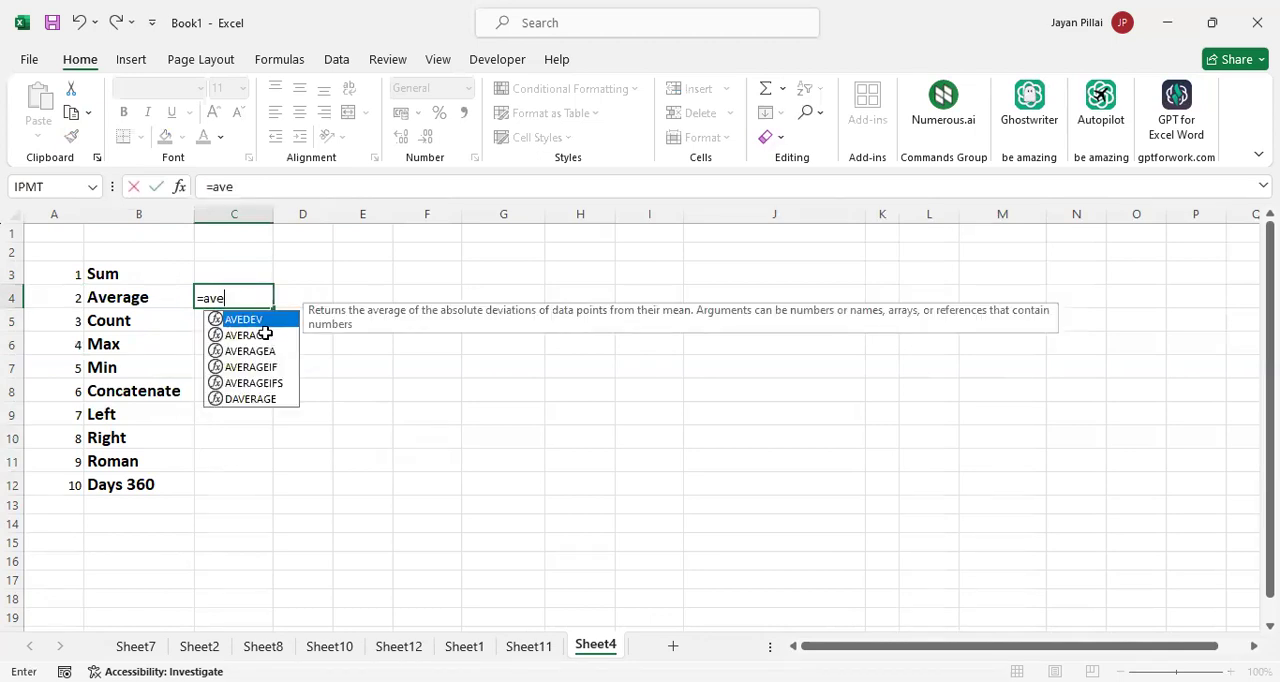
{"action": "double_click", "coordinate": [265, 334]}
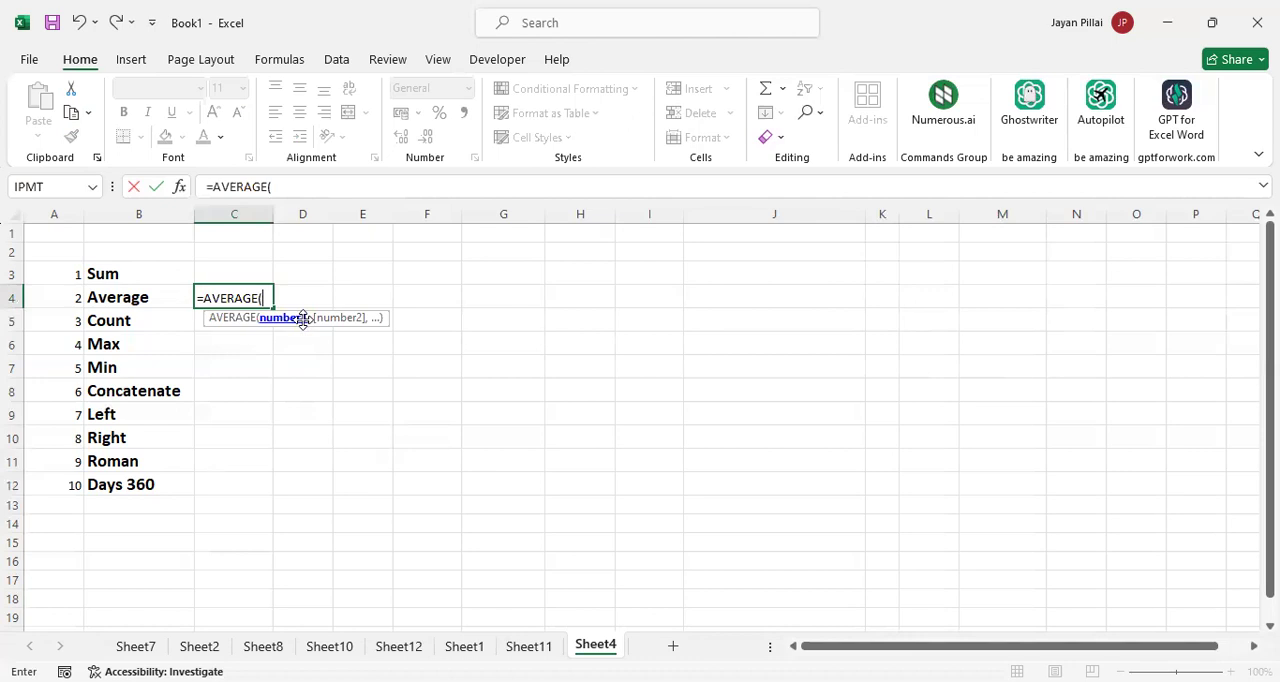
{"action": "key", "text": "Escape"}
Show how to start the COUNT function in C5 by picking it from the suggestions for =cou, and cancel the entry
{"action": "left_click", "coordinate": [250, 320]}
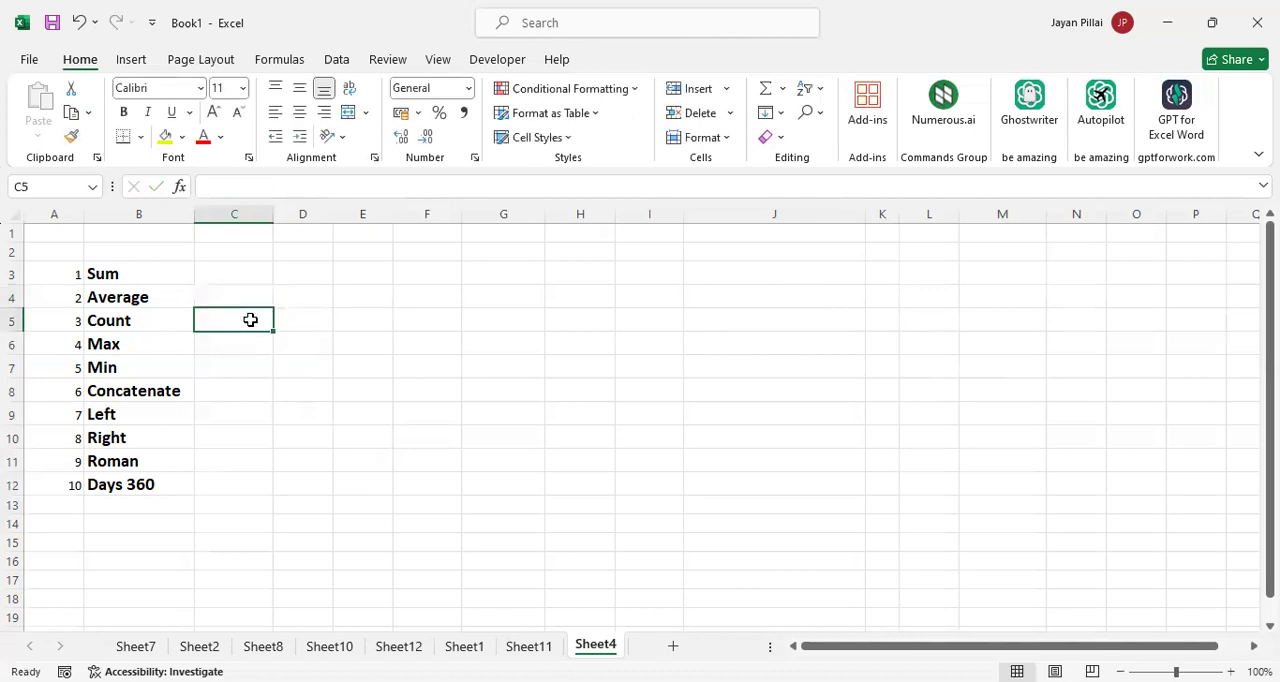
{"action": "type", "text": "="}
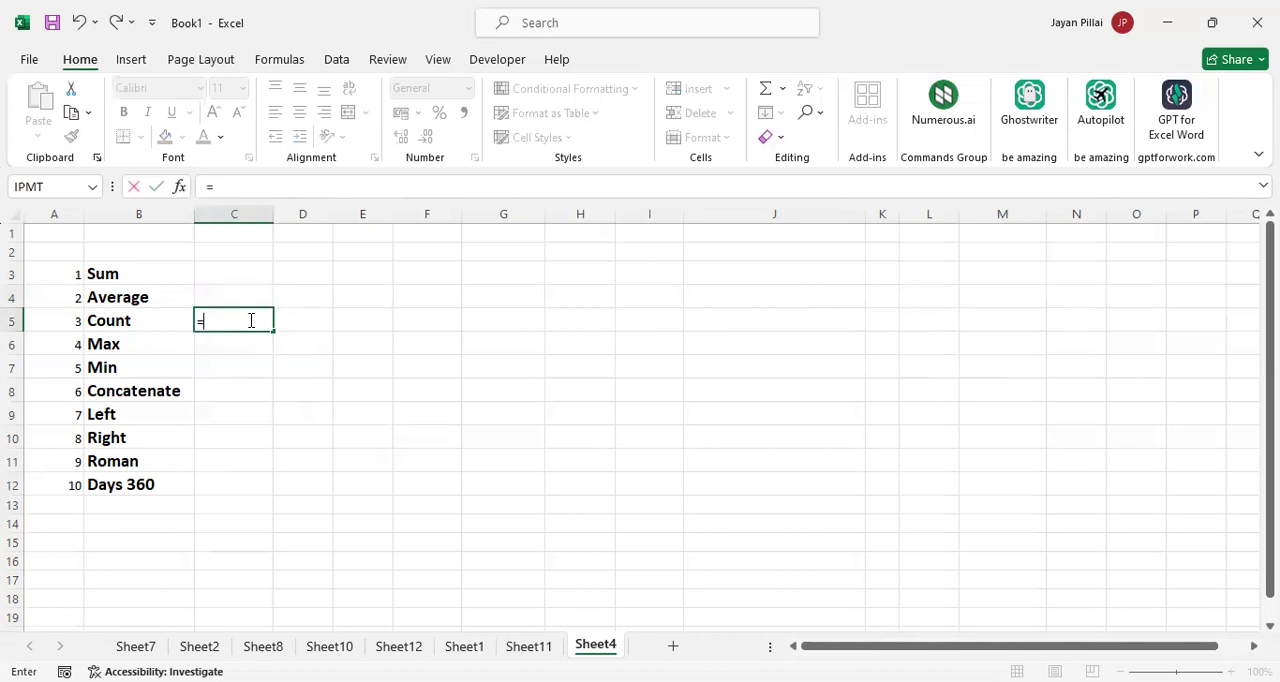
{"action": "type", "text": "cou"}
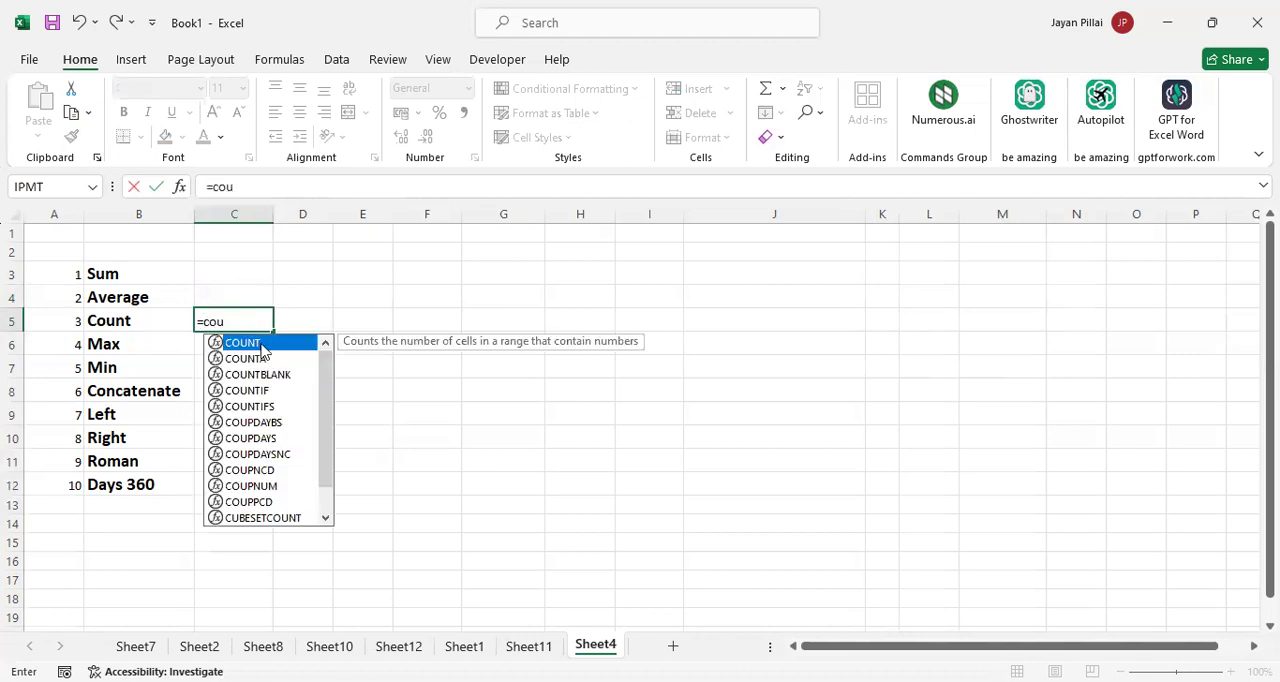
{"action": "double_click", "coordinate": [262, 344]}
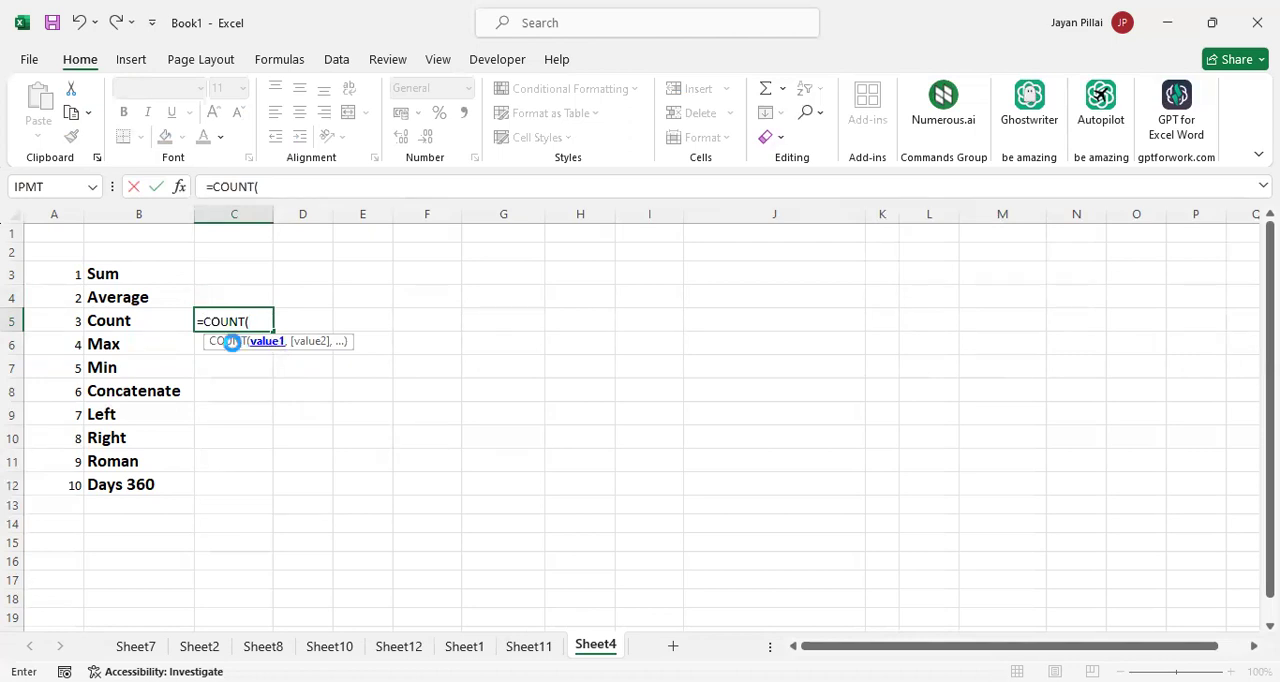
{"action": "key", "text": "Escape"}
Show how to start the MAX function by entering =MAX( in C6, and cancel the entry
{"action": "left_click", "coordinate": [233, 344]}
{"action": "type", "text": "="}
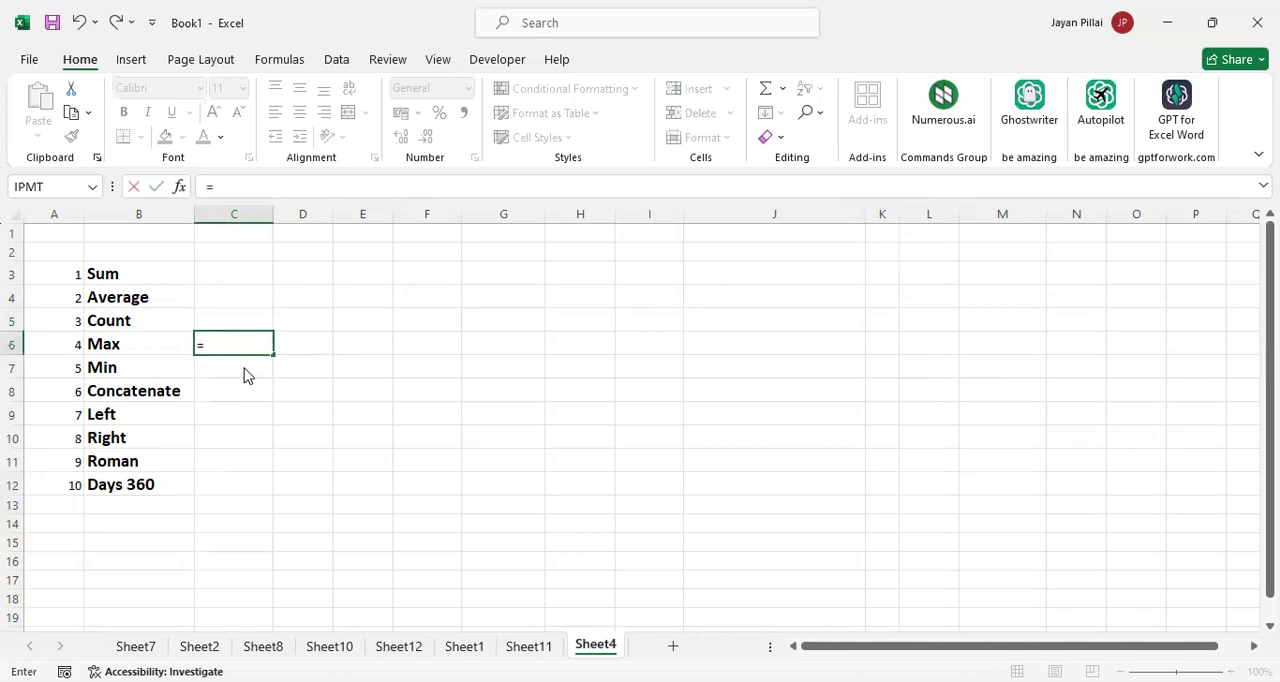
{"action": "type", "text": "MAX("}
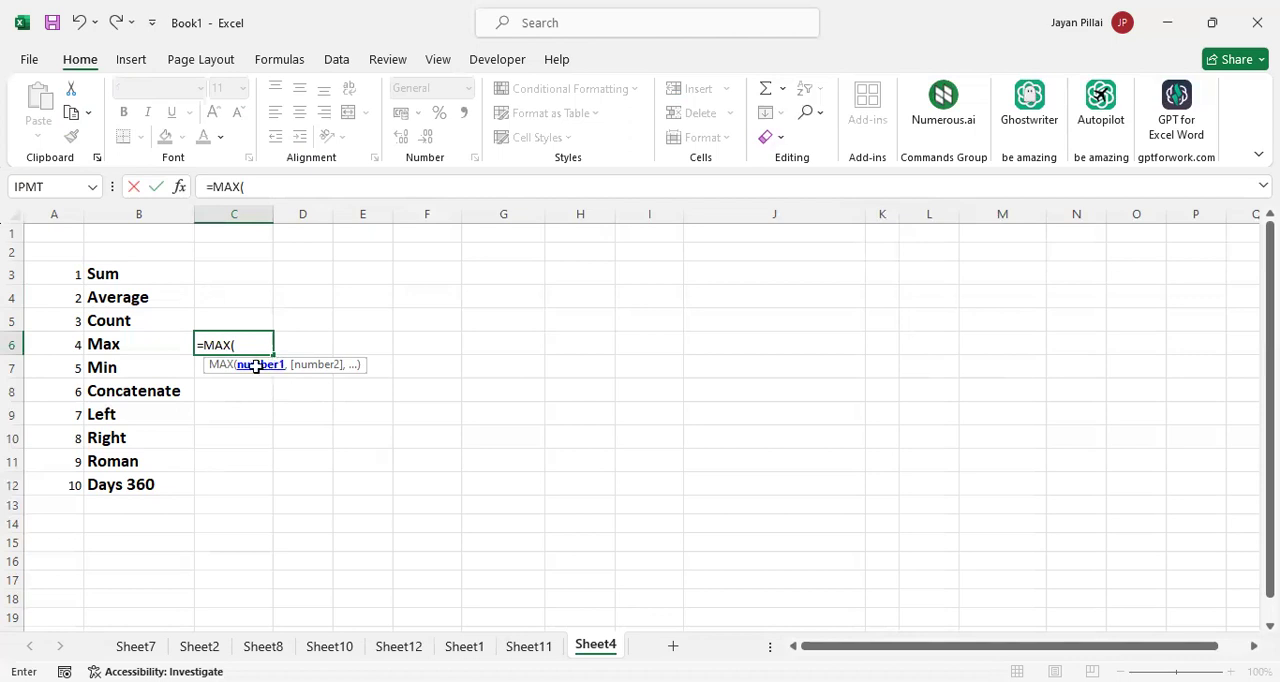
{"action": "key", "text": "Escape"}
Show the function suggestions for =min in C7, and cancel the entry
{"action": "left_click", "coordinate": [256, 366]}
{"action": "type", "text": "="}
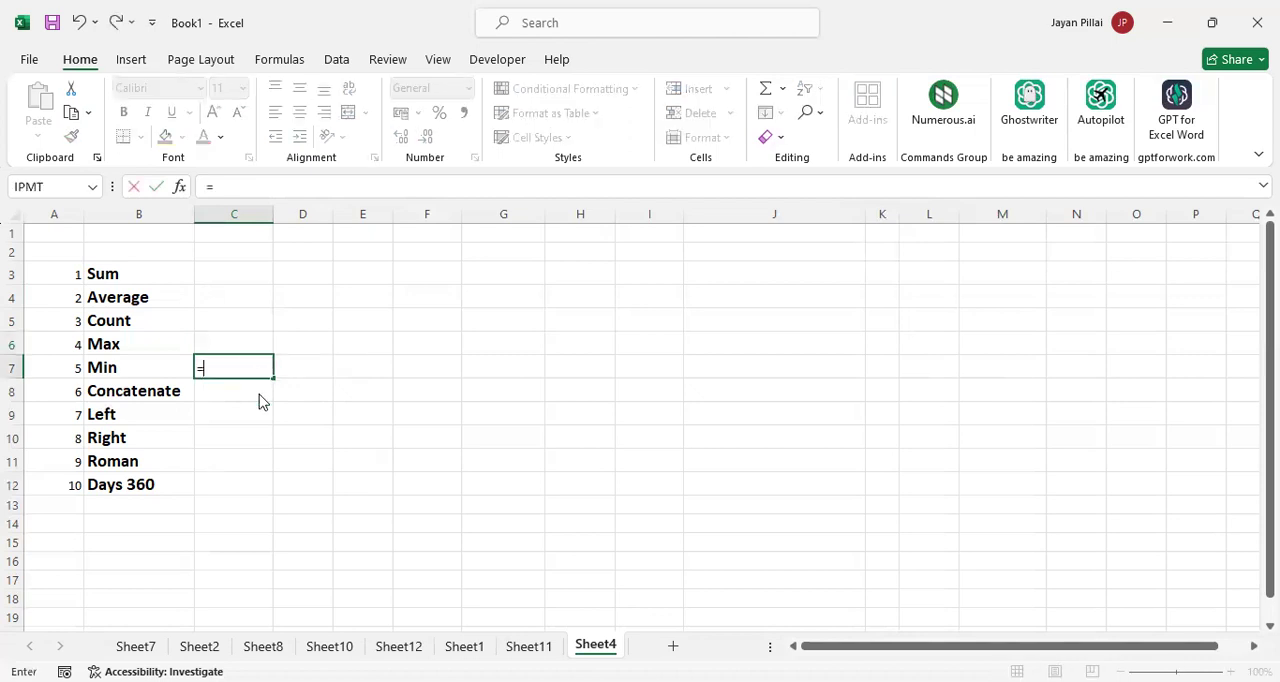
{"action": "type", "text": "min"}
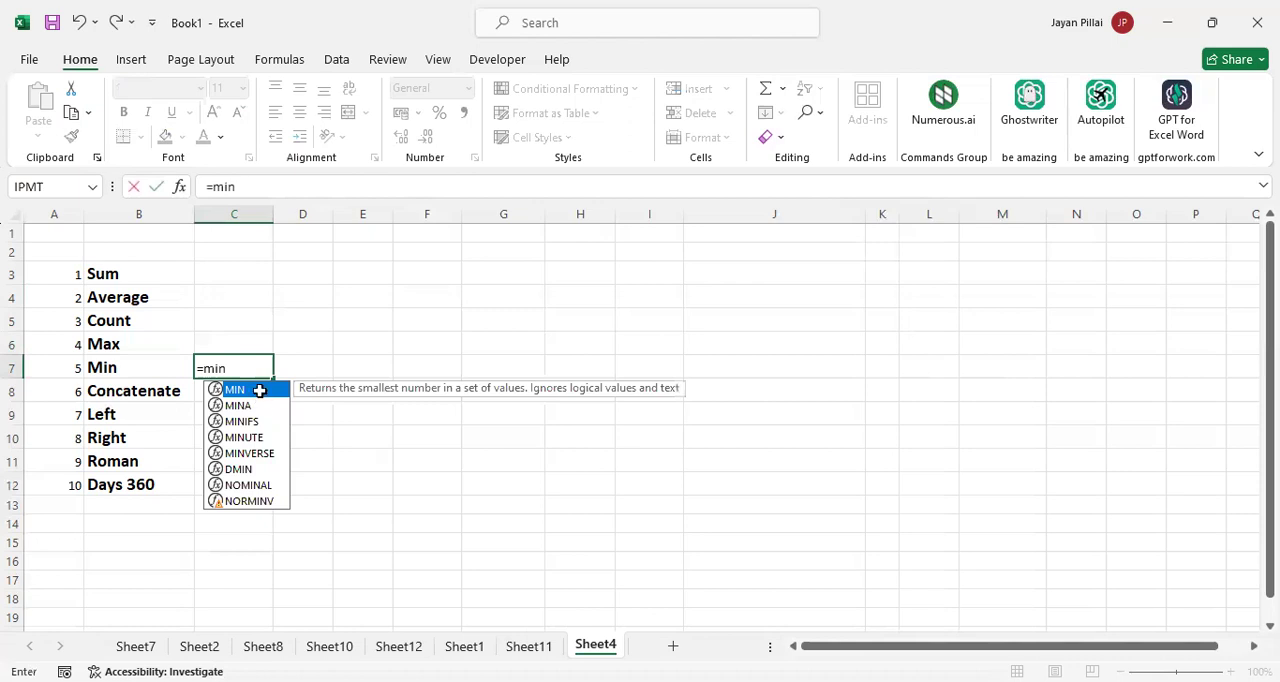
{"action": "key", "text": "Escape"}
Show how to start the CONCATENATE function by entering =CONCATENATE( in C8, and cancel the entry
{"action": "left_click", "coordinate": [233, 394]}
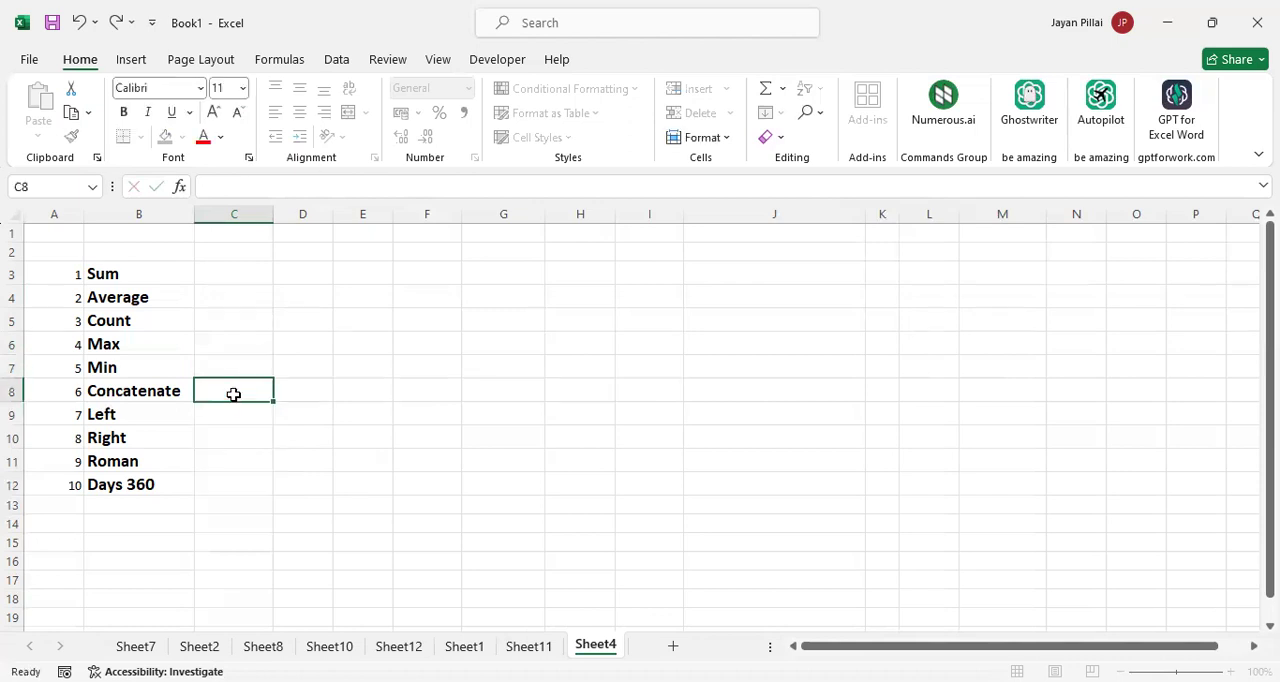
{"action": "type", "text": "="}
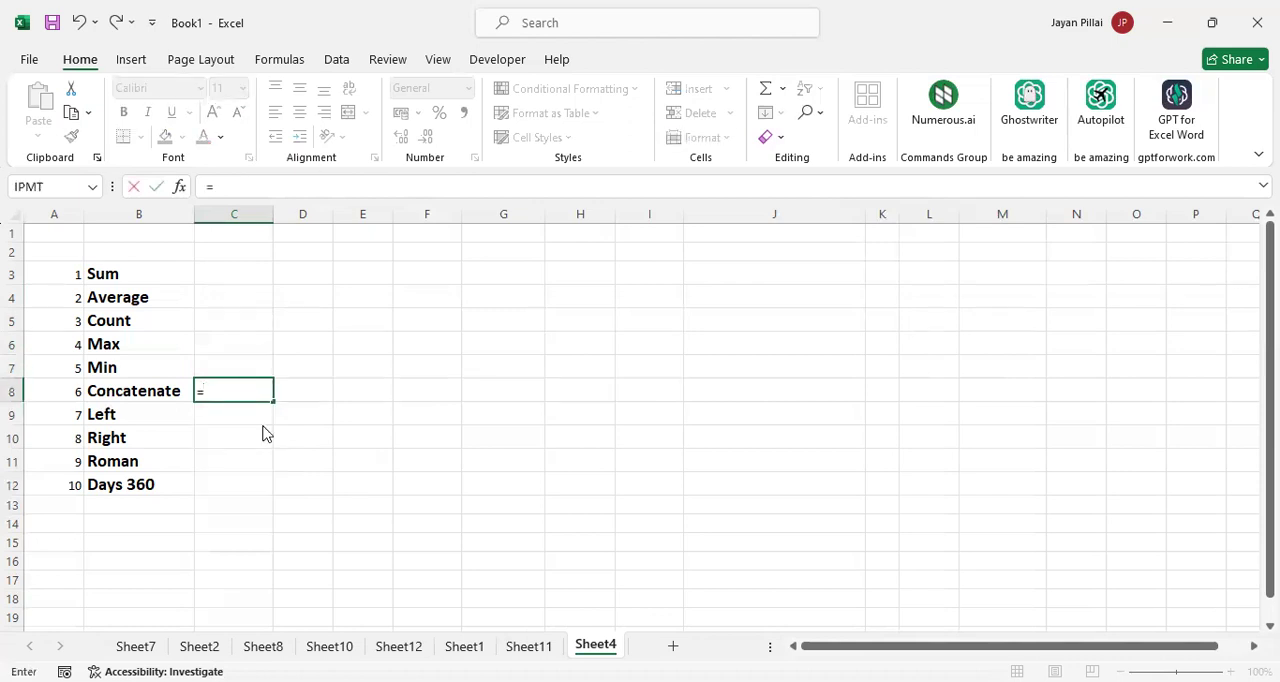
{"action": "type", "text": "CONCATENATE("}
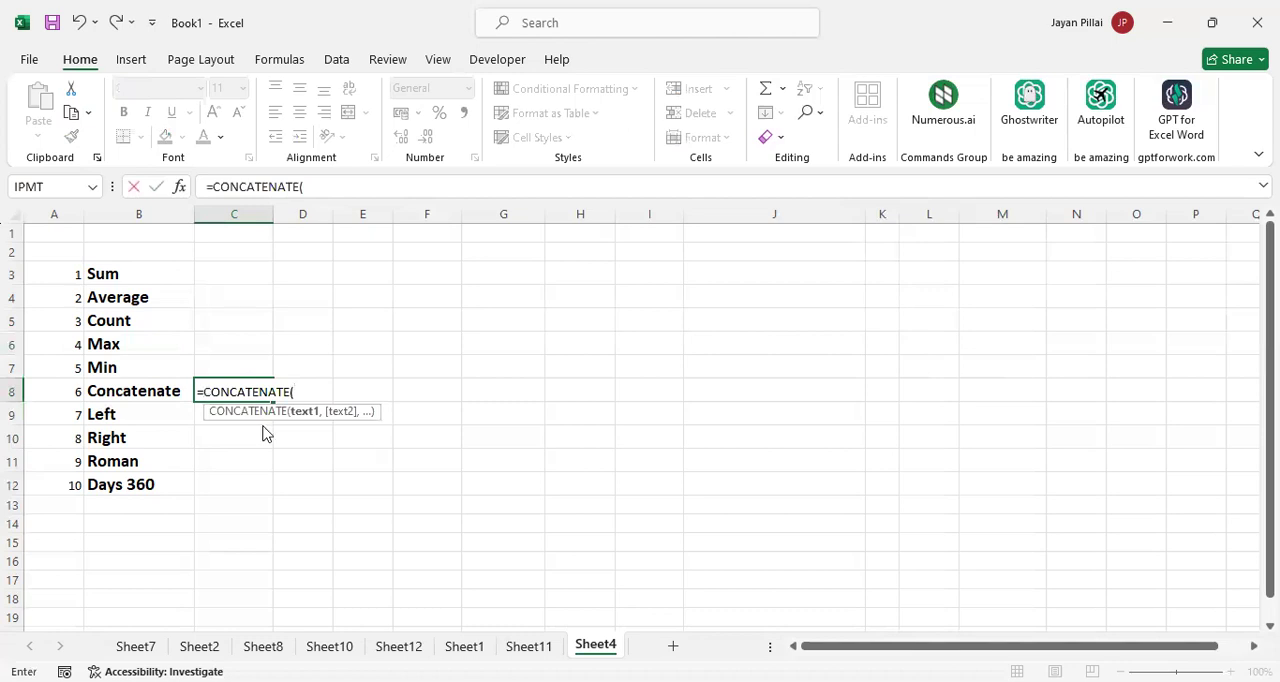
{"action": "key", "text": "BackSpace"}
{"action": "key", "text": "BackSpace"}
{"action": "key", "text": "BackSpace"}
{"action": "key", "text": "BackSpace"}
{"action": "key", "text": "BackSpace"}
{"action": "key", "text": "BackSpace"}
{"action": "key", "text": "BackSpace"}
{"action": "key", "text": "BackSpace"}
{"action": "key", "text": "BackSpace"}
{"action": "key", "text": "BackSpace"}
{"action": "key", "text": "BackSpace"}
{"action": "key", "text": "BackSpace"}
{"action": "key", "text": "BackSpace"}
Show how to start the LEFT function in C9 by picking it from the suggestions for =left, and cancel the entry
{"action": "left_click", "coordinate": [242, 413]}
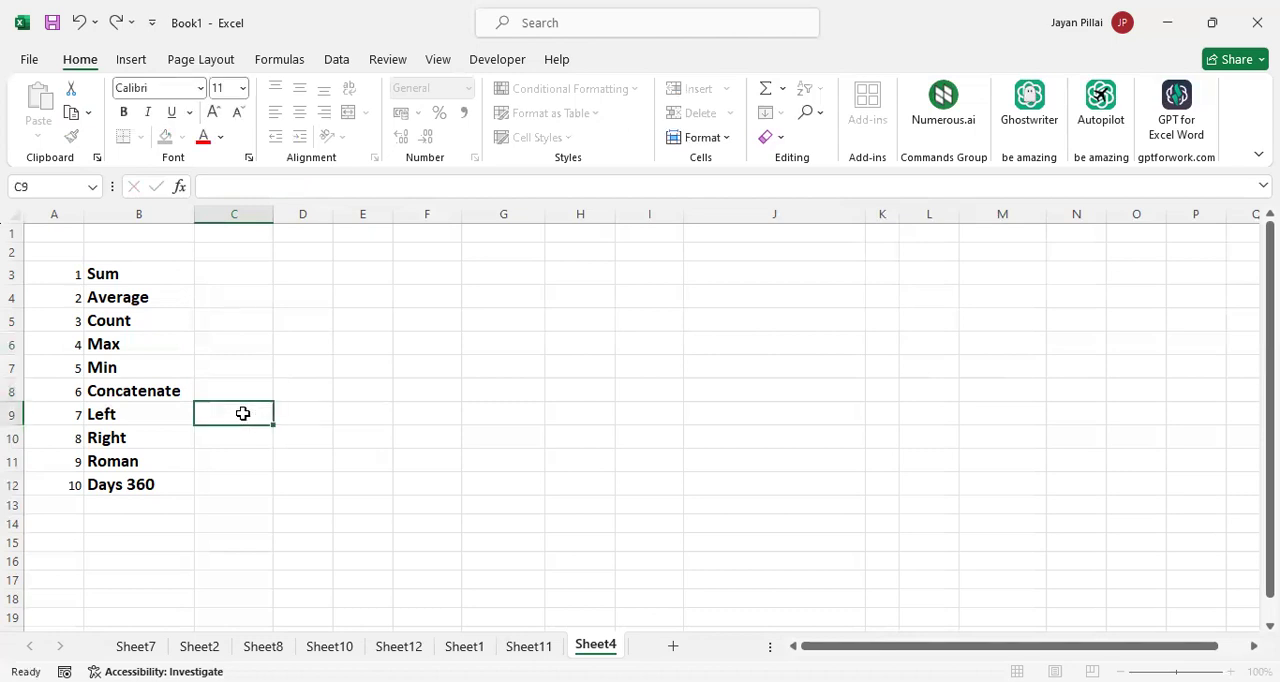
{"action": "type", "text": "="}
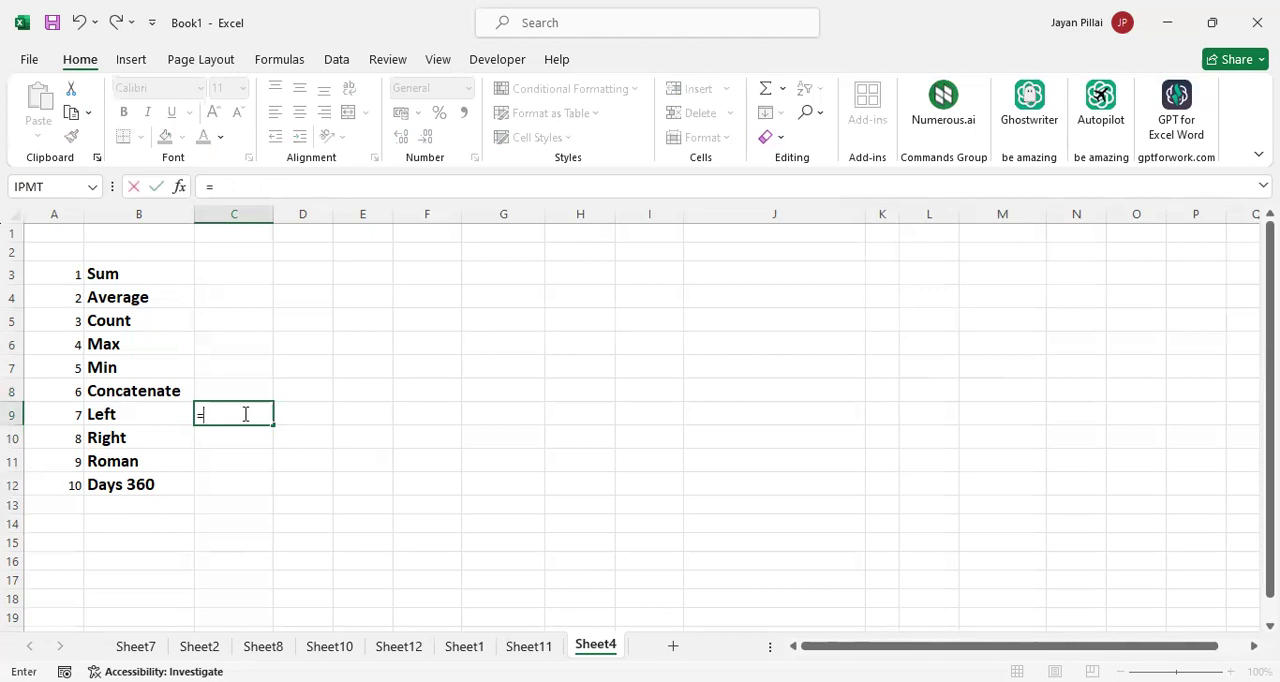
{"action": "type", "text": "left"}
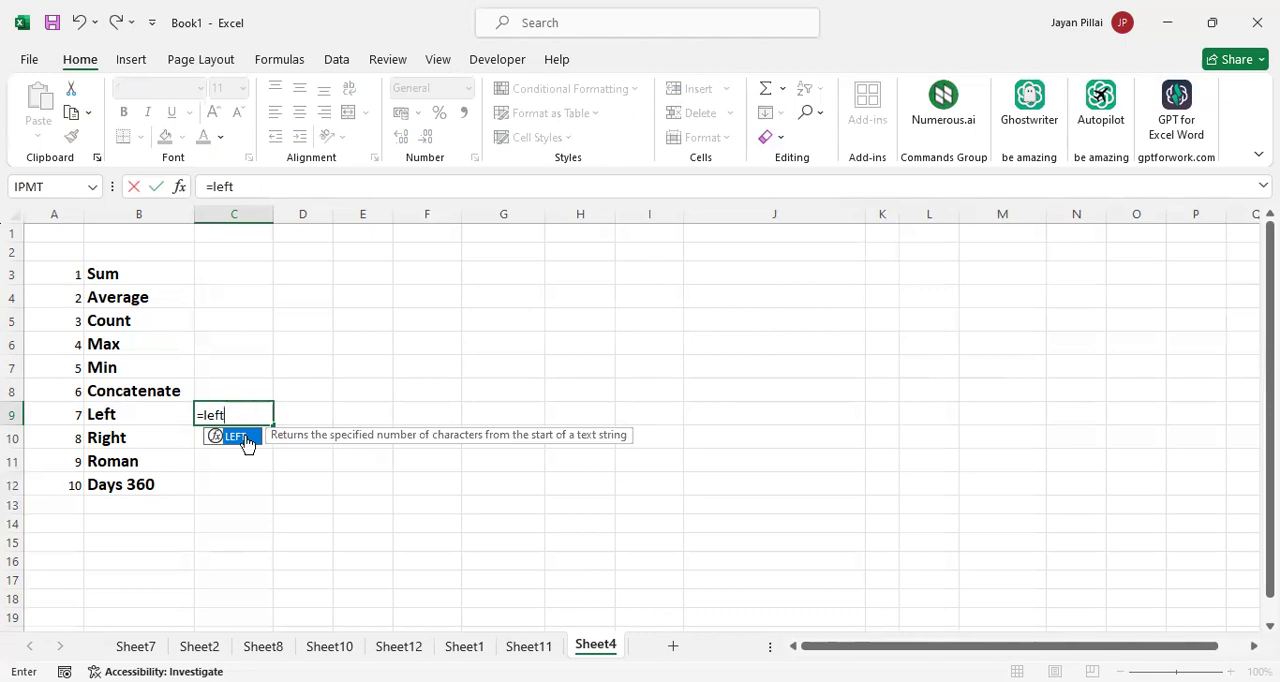
{"action": "double_click", "coordinate": [252, 443]}
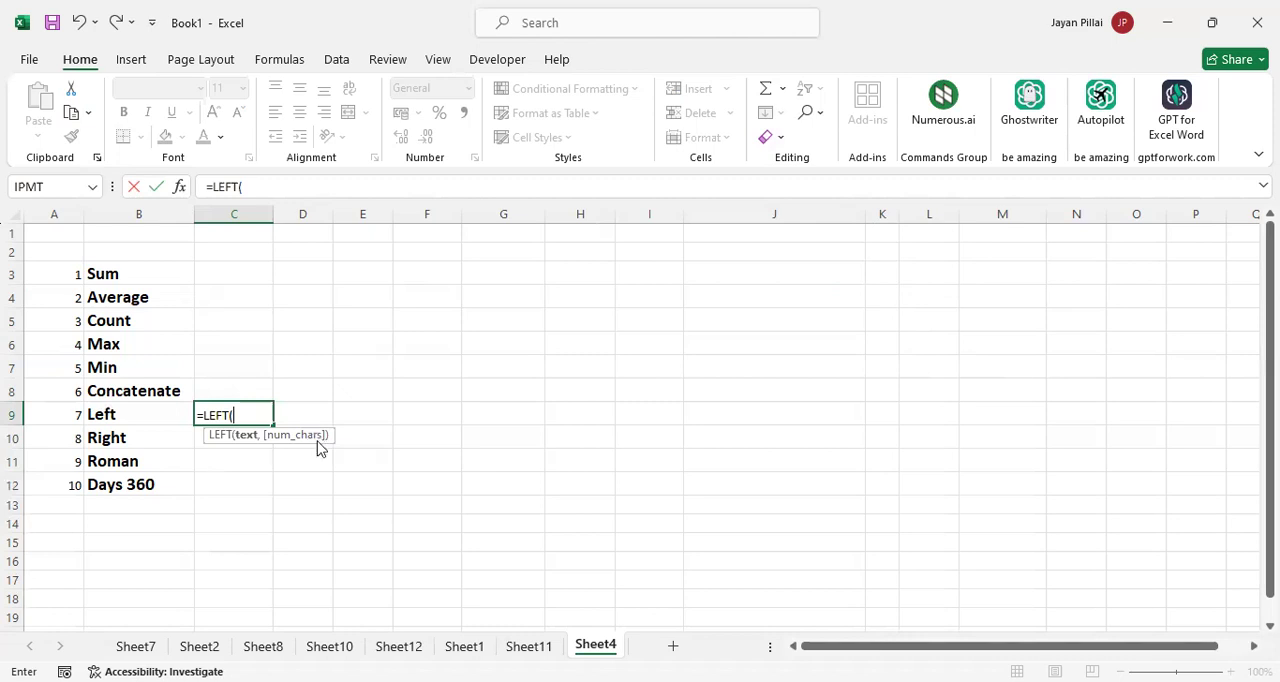
{"action": "key", "text": "Escape"}
Show how to start the RIGHT function in C10 by picking it from the suggestions for =ri, and cancel the entry
{"action": "left_click", "coordinate": [244, 437]}
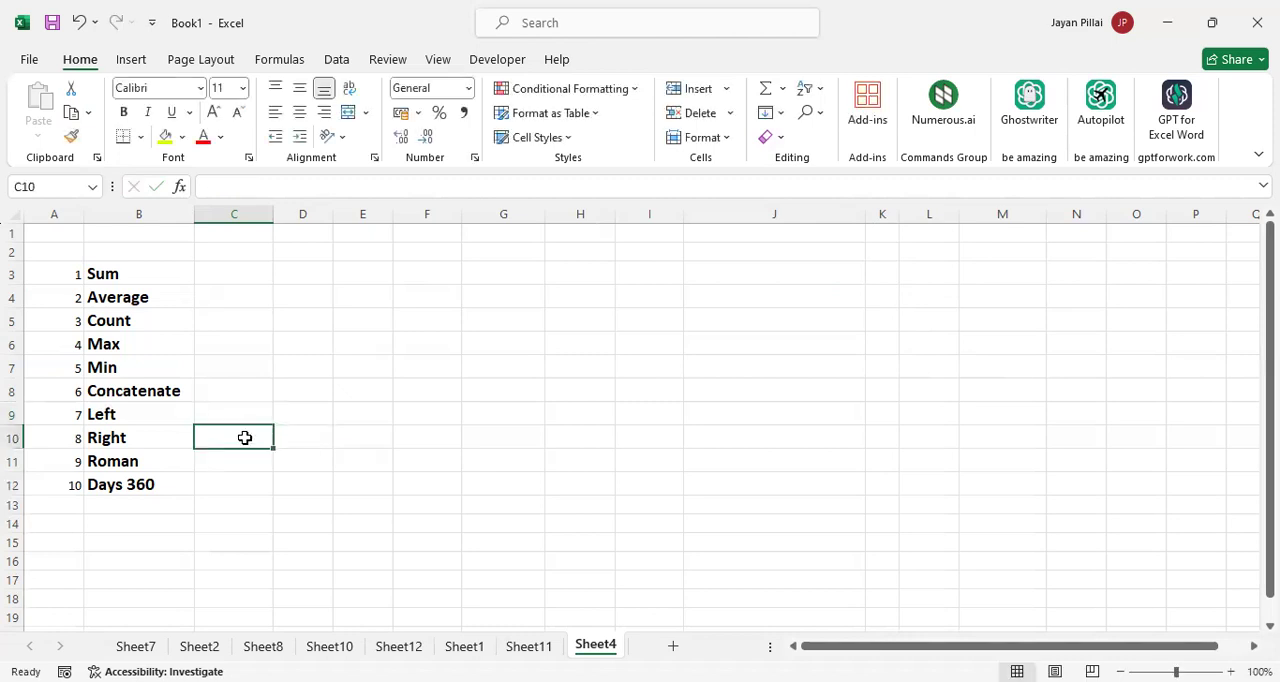
{"action": "type", "text": "="}
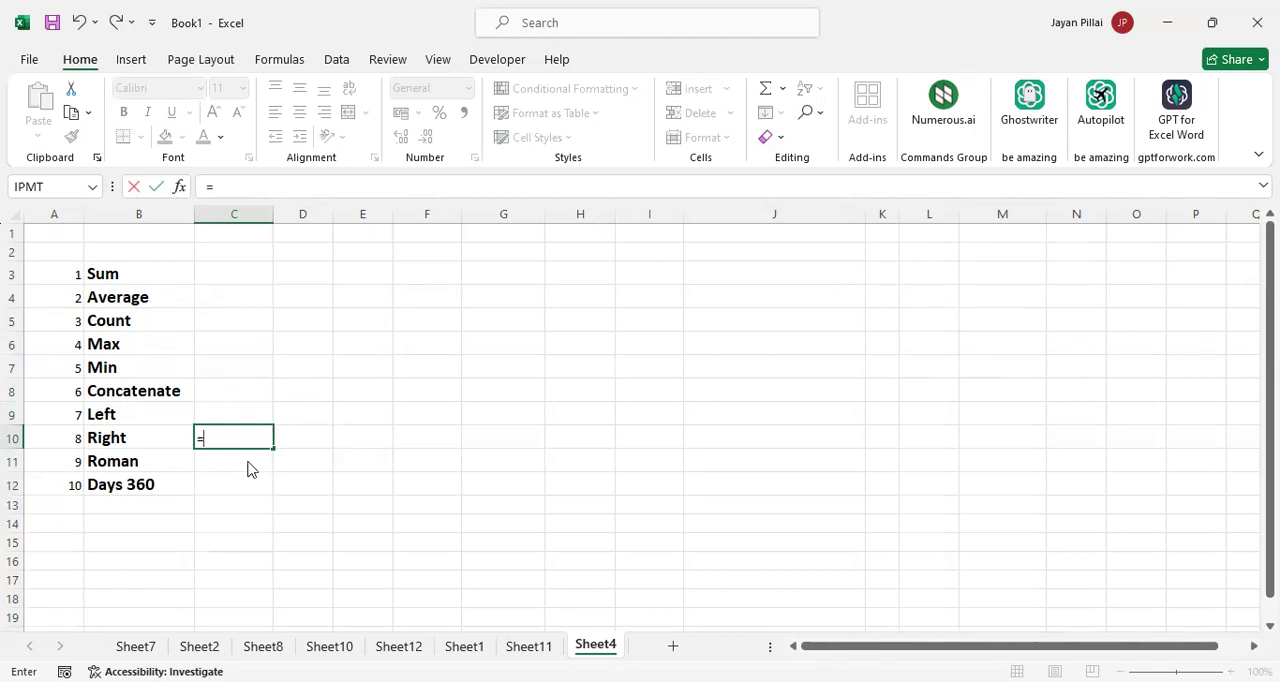
{"action": "type", "text": "r"}
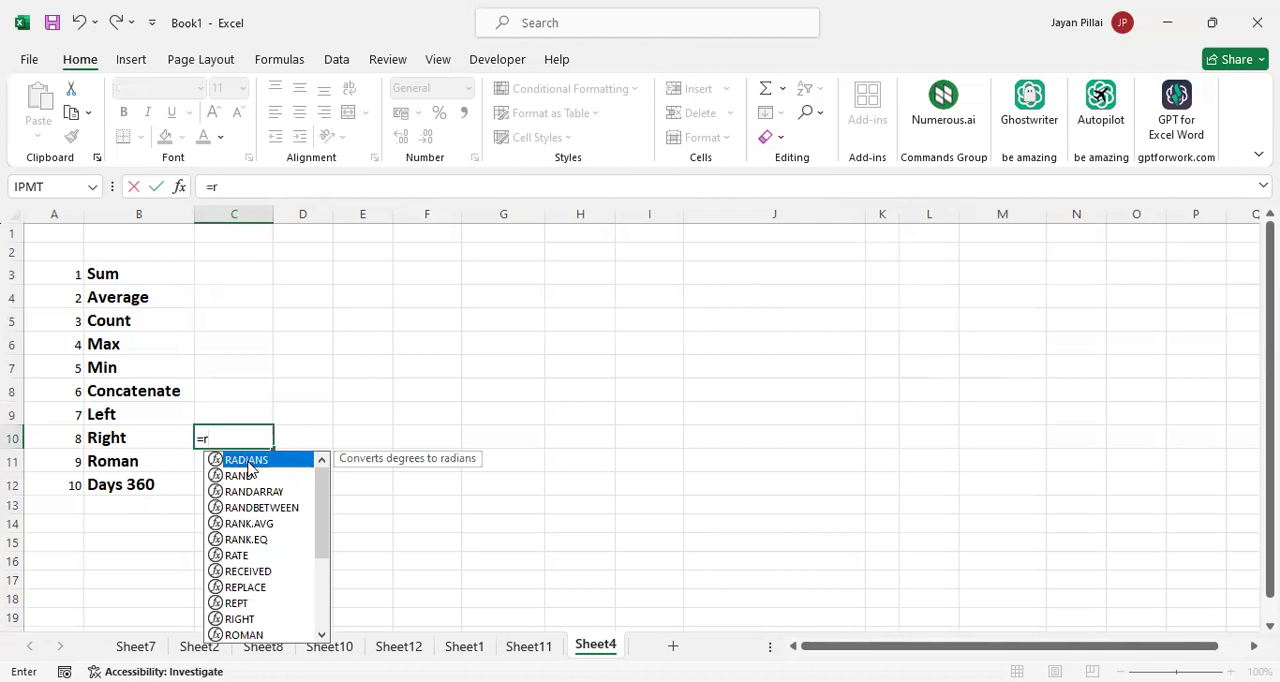
{"action": "type", "text": "i"}
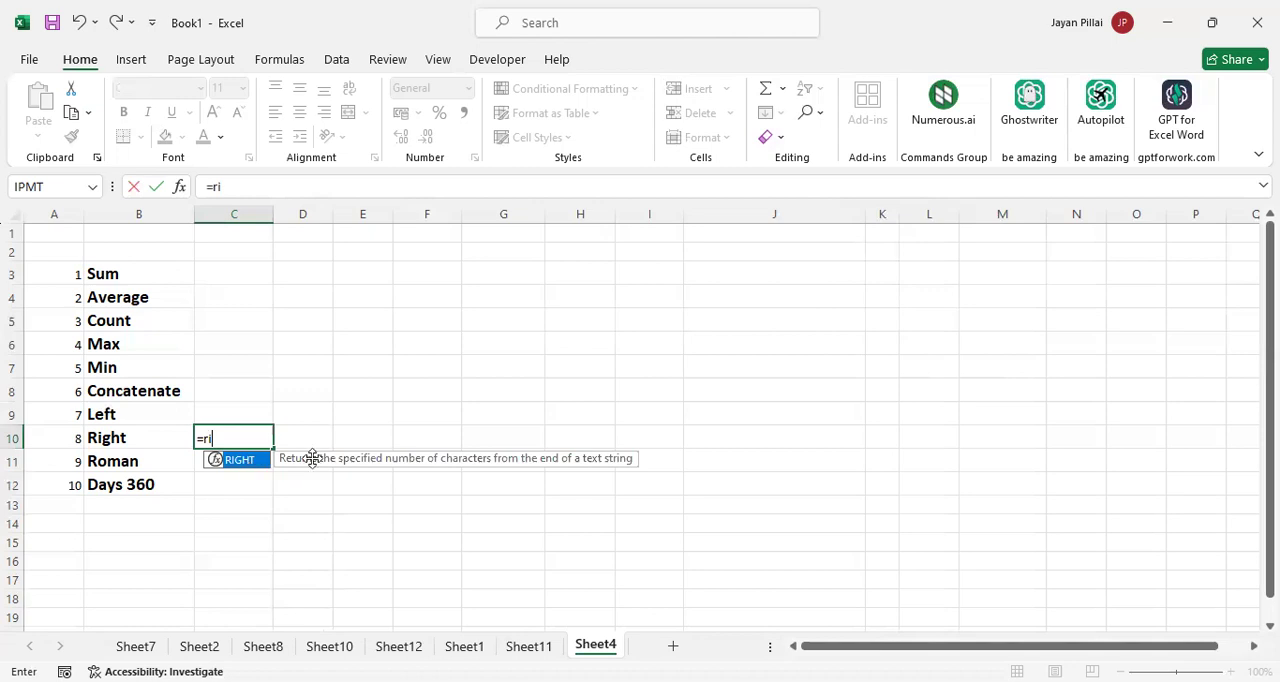
{"action": "key", "text": "Tab"}
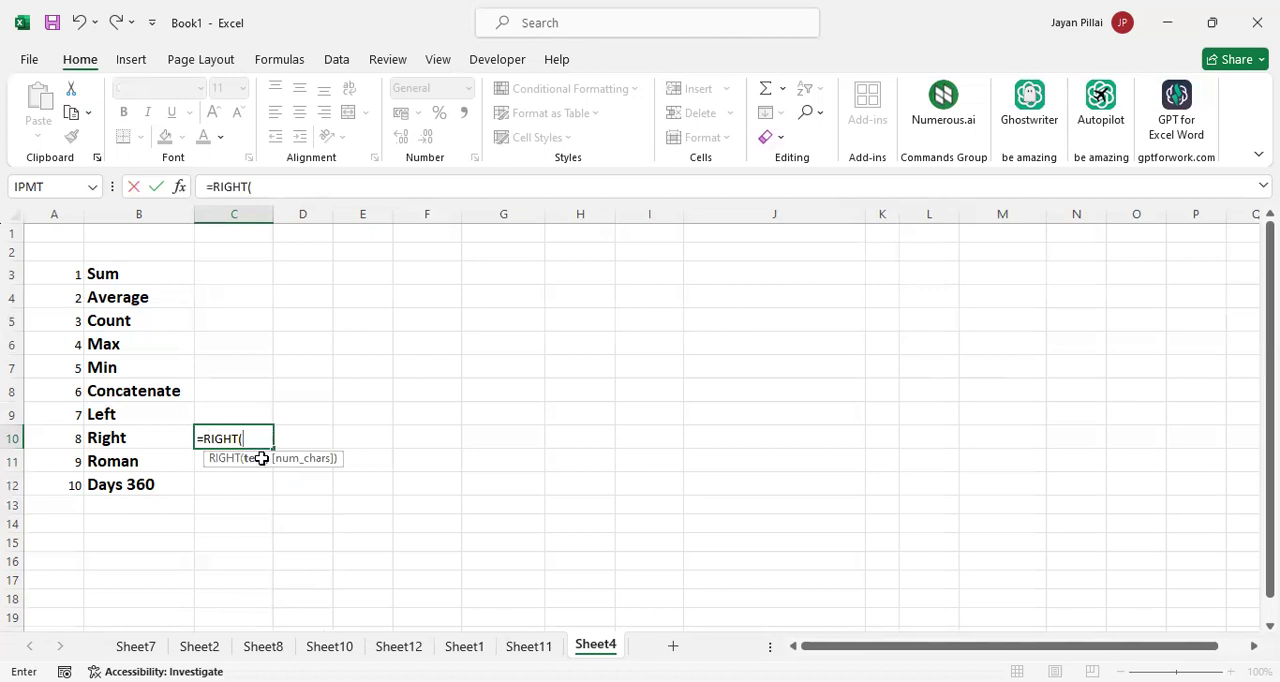
{"action": "key", "text": "Escape"}
Show how to start the ROMAN function by entering =ROMAN( in C11, and cancel the entry
{"action": "left_click", "coordinate": [261, 458]}
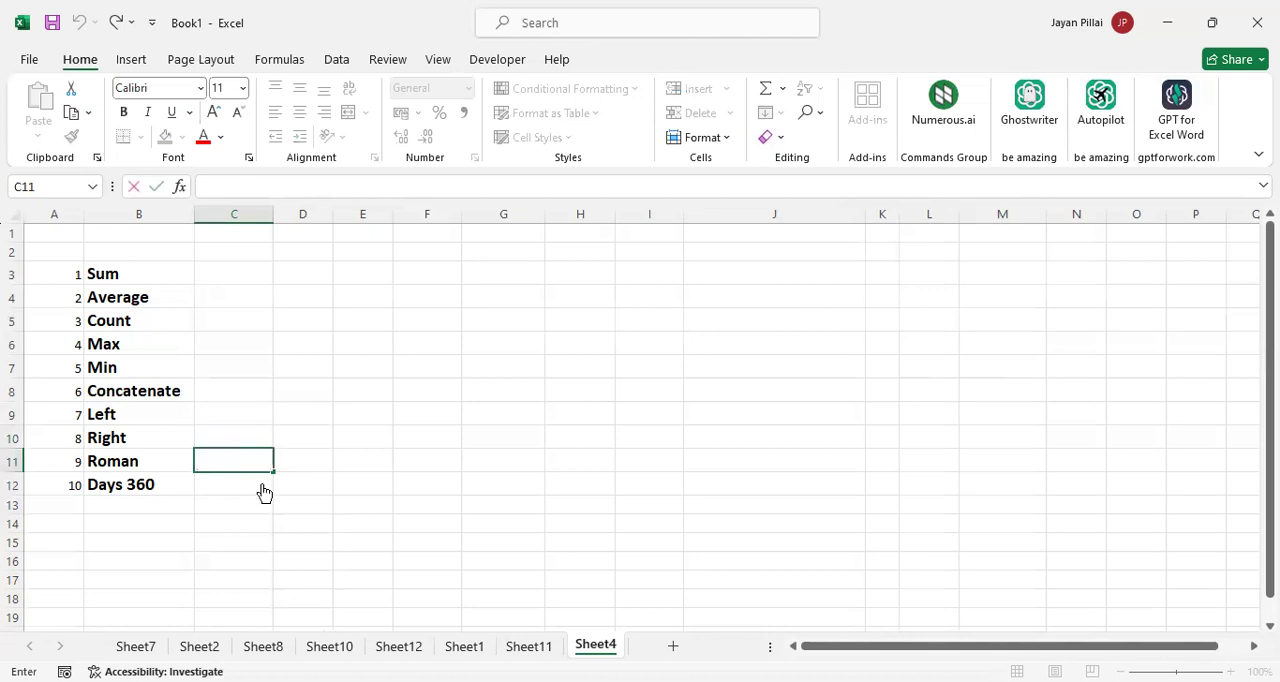
{"action": "type", "text": "=ROMAN("}
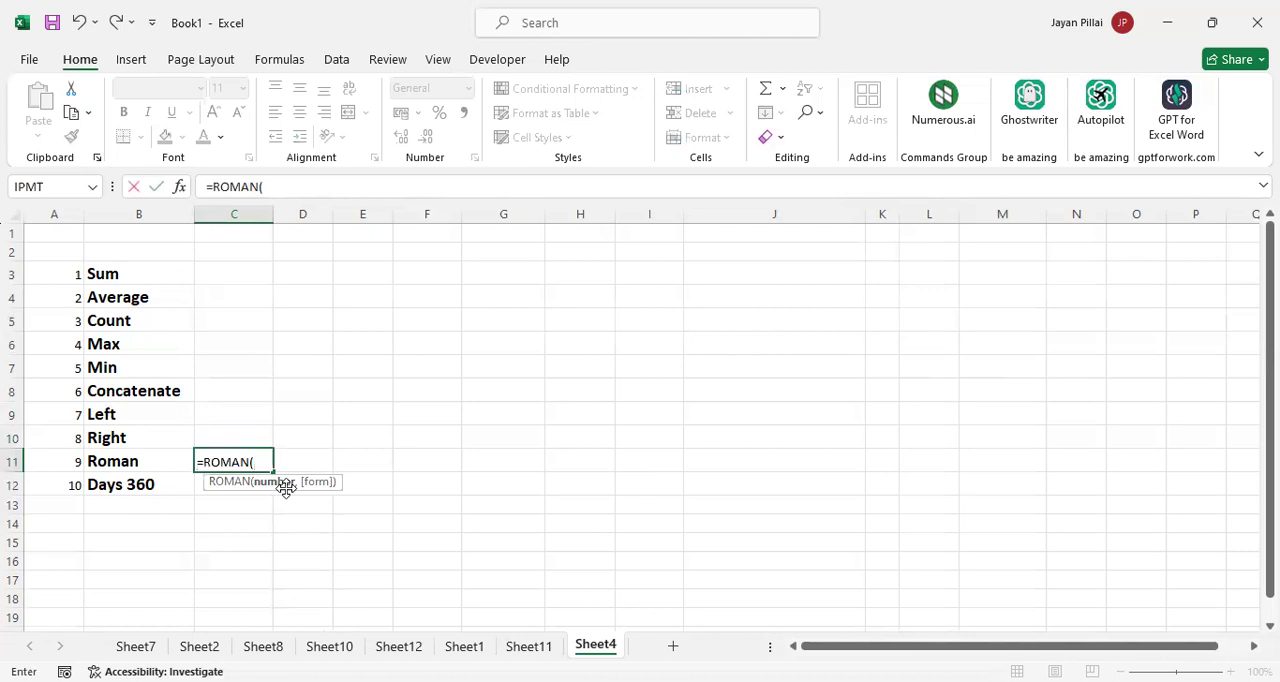
{"action": "key", "text": "Escape"}
Show how to start the DAYS360 function in C12 by picking it from the suggestions for =days, and cancel the entry
{"action": "left_click", "coordinate": [242, 487]}
{"action": "type", "text": "="}
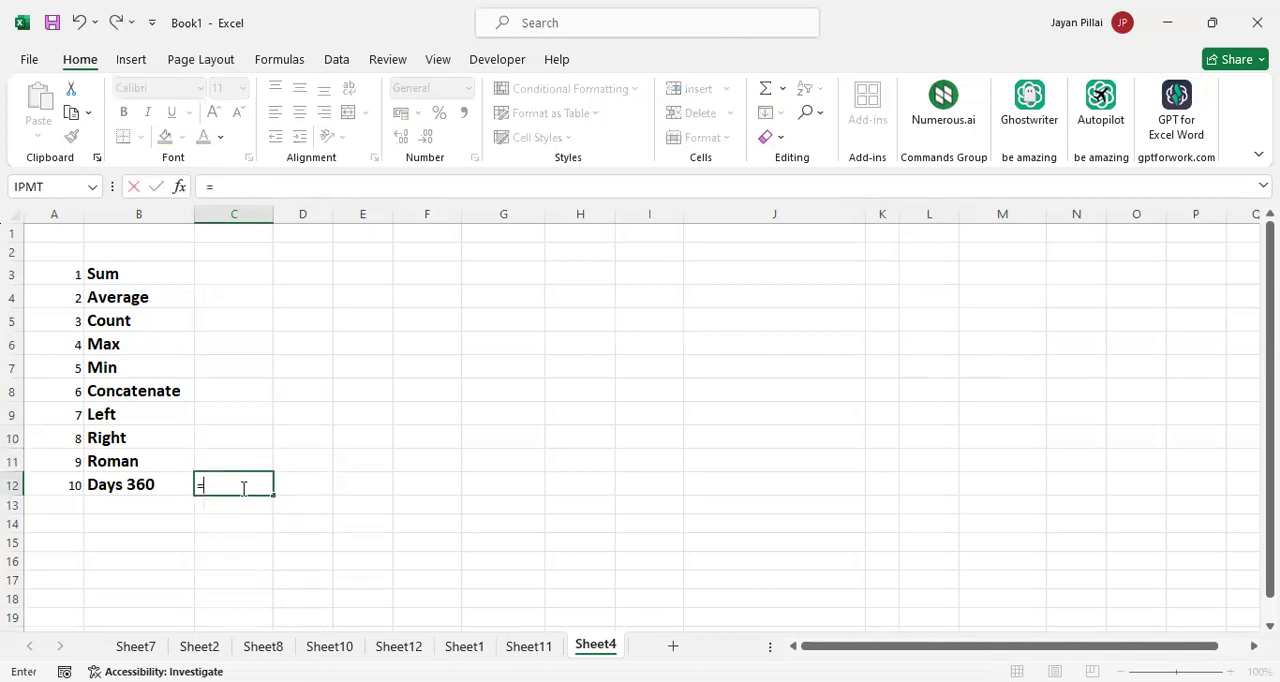
{"action": "type", "text": "days"}
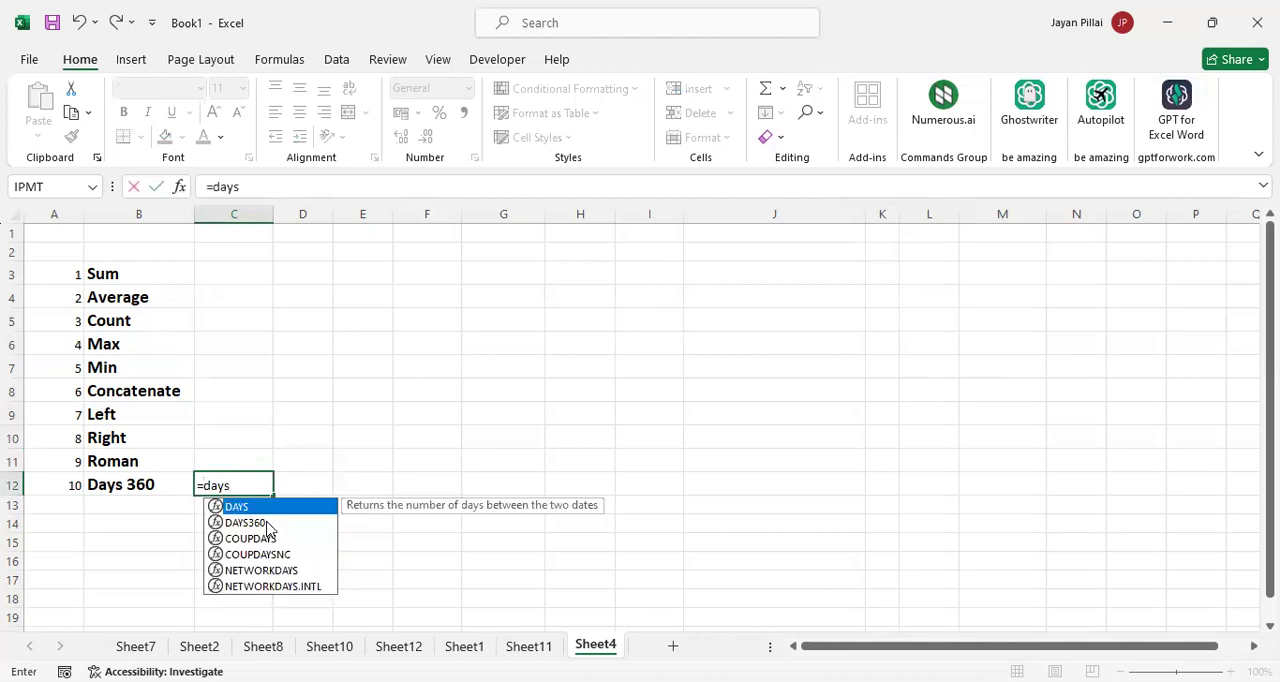
{"action": "double_click", "coordinate": [265, 521]}
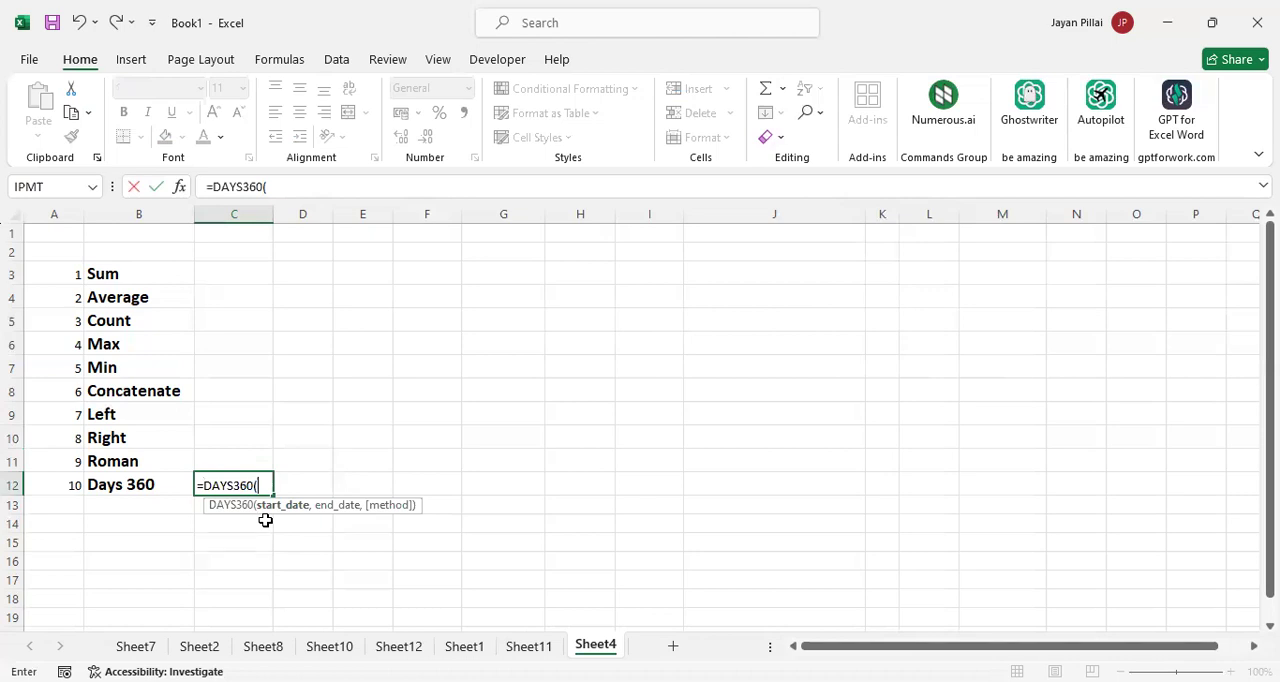
{"action": "key", "text": "Escape"}
{"action": "left_click", "coordinate": [305, 486]}
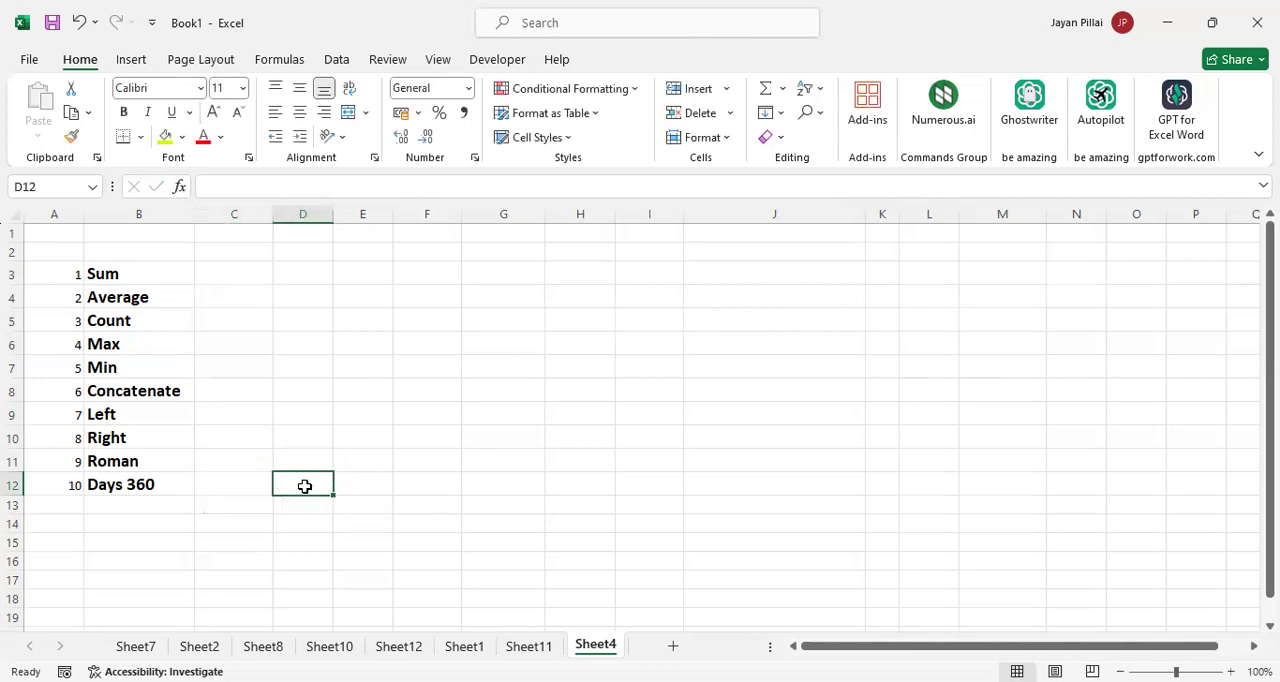
{"action": "type", "text": "25"}
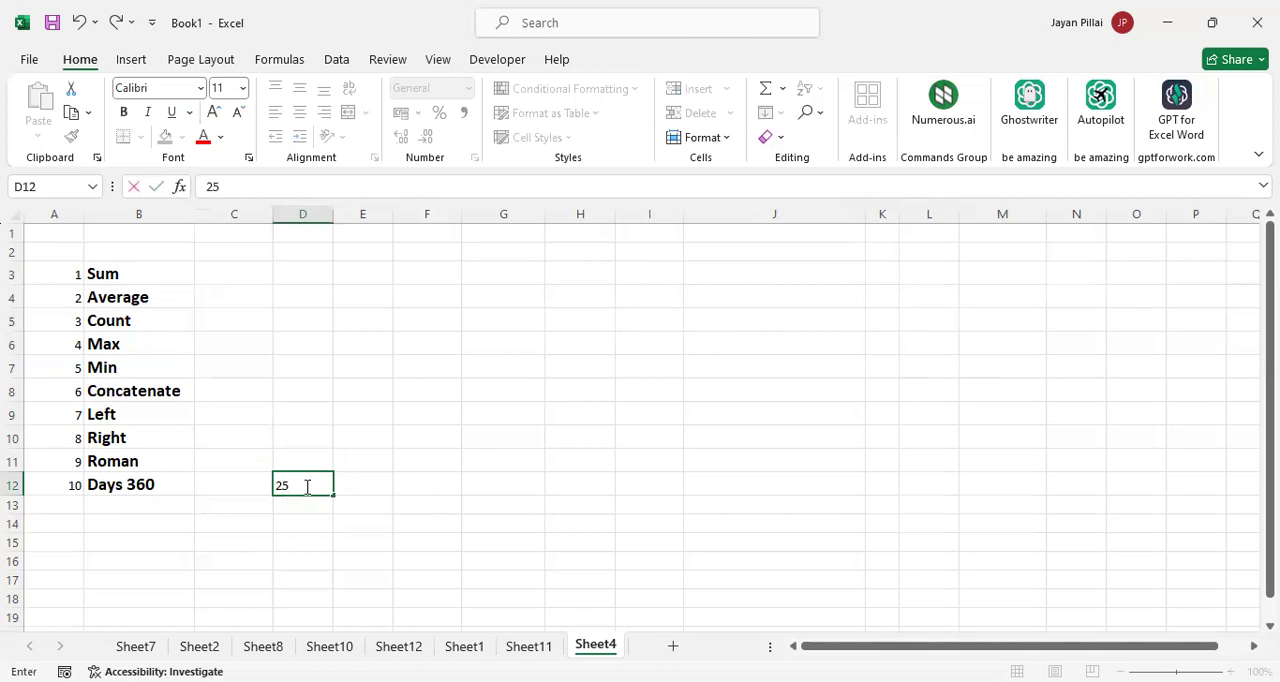
{"action": "left_click", "coordinate": [305, 486]}
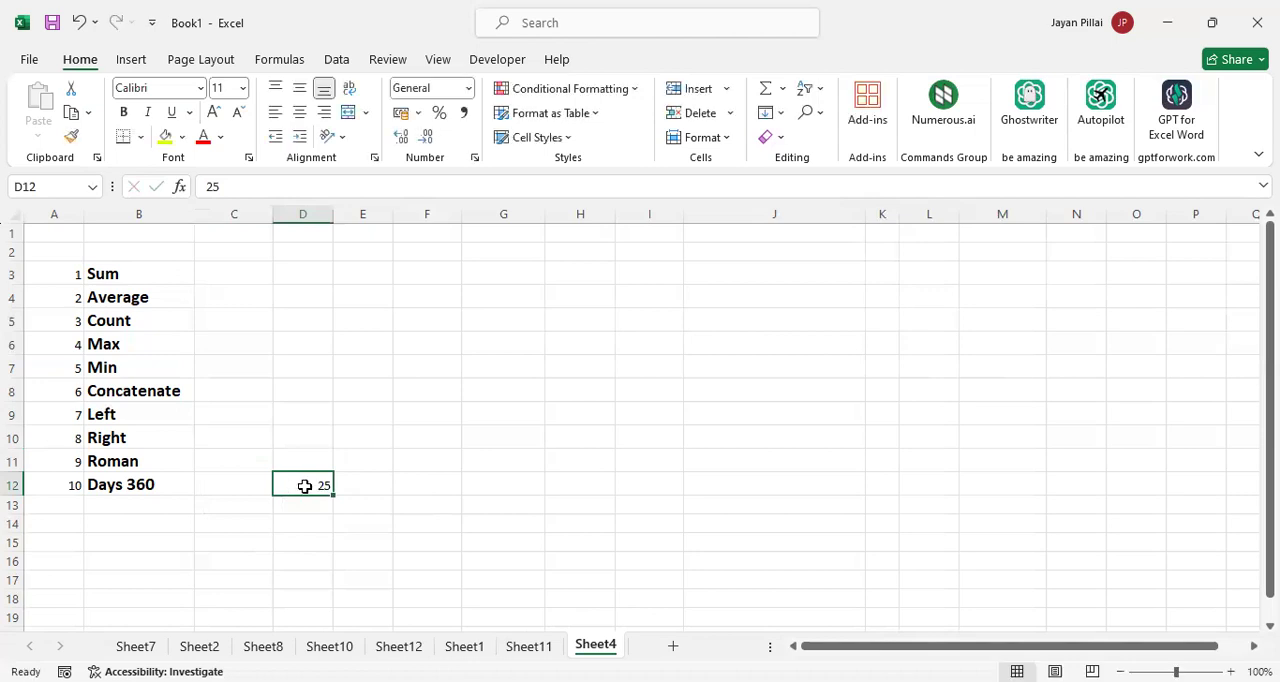
{"action": "key", "text": "Delete"}
Enter the start date 25-03-2022 in D12 and the end date 25-11-2023 in E12
{"action": "type", "text": "25"}
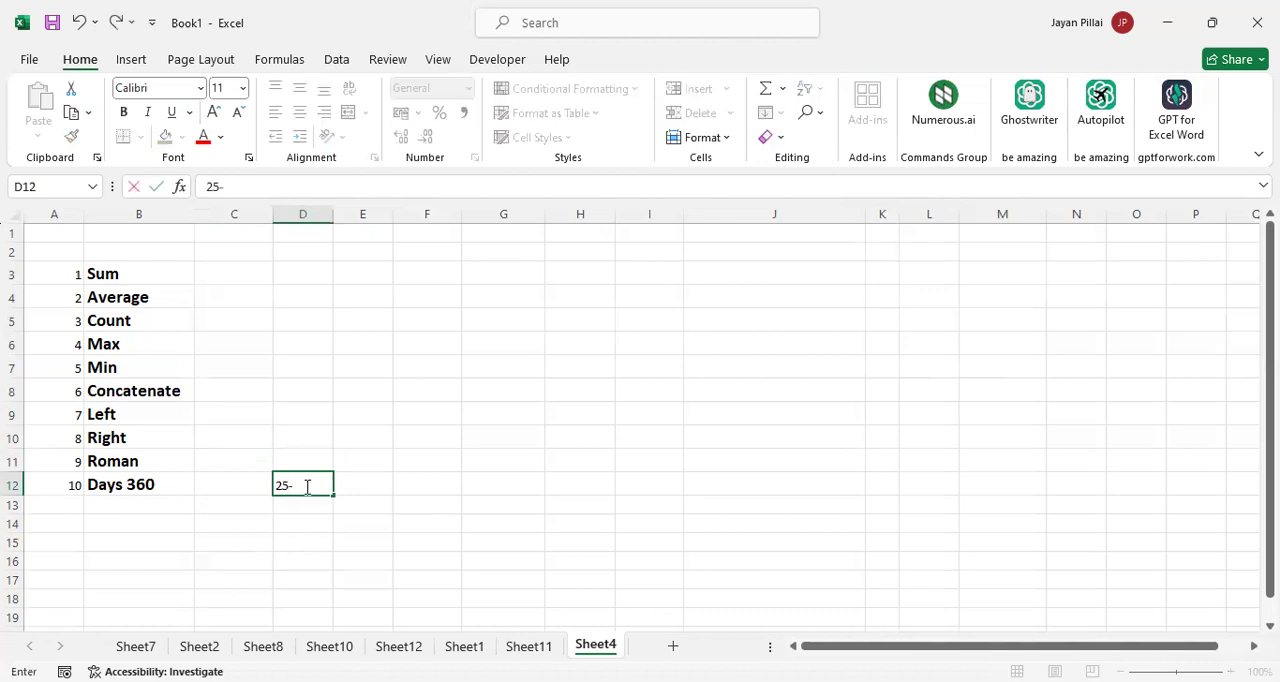
{"action": "type", "text": "-03-2022"}
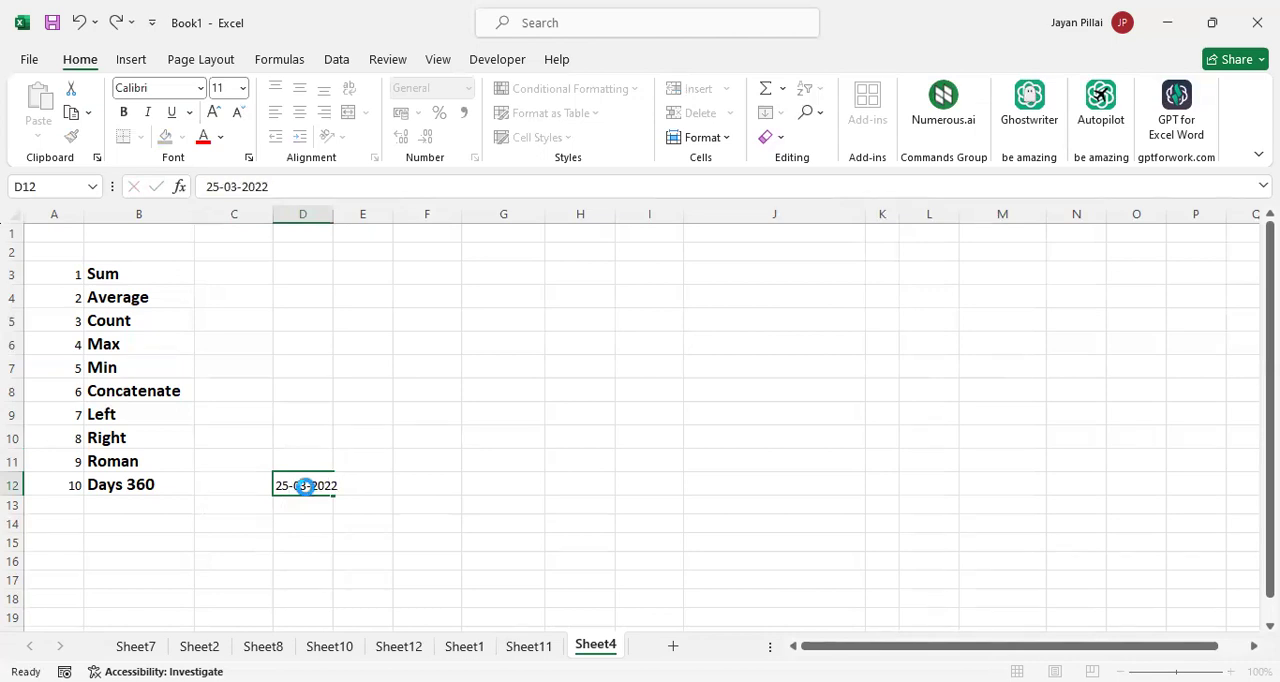
{"action": "key", "text": "Tab"}
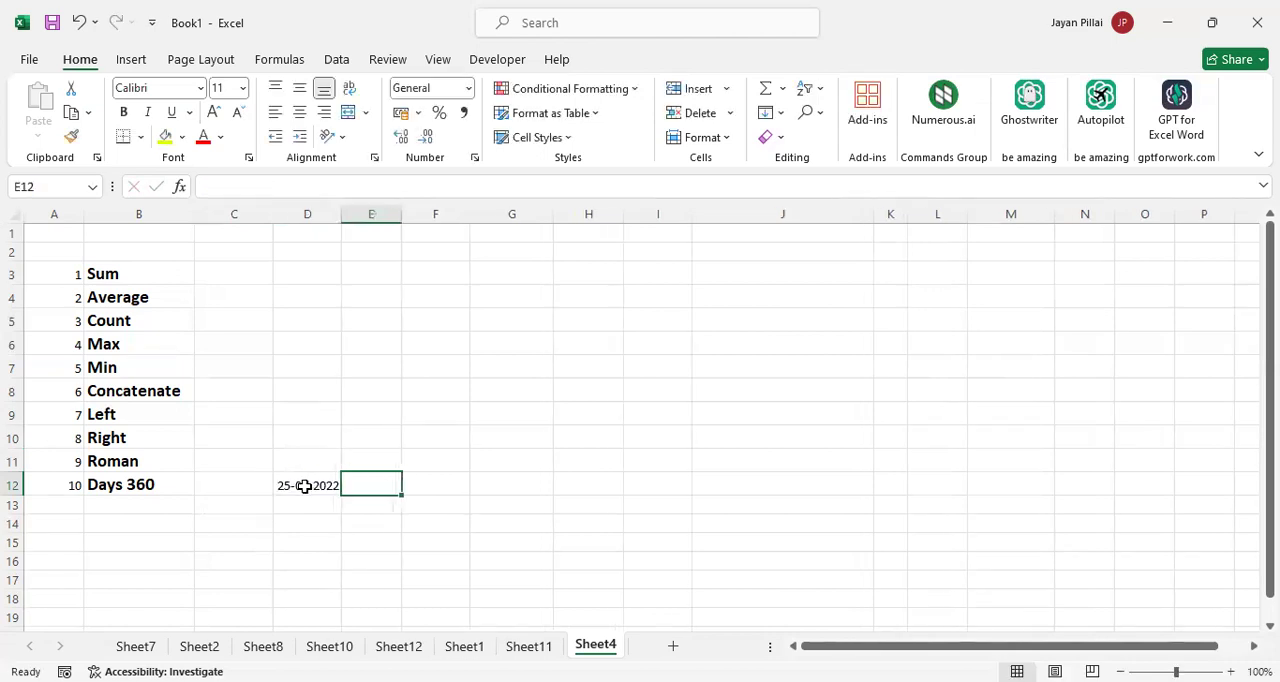
{"action": "type", "text": "25-"}
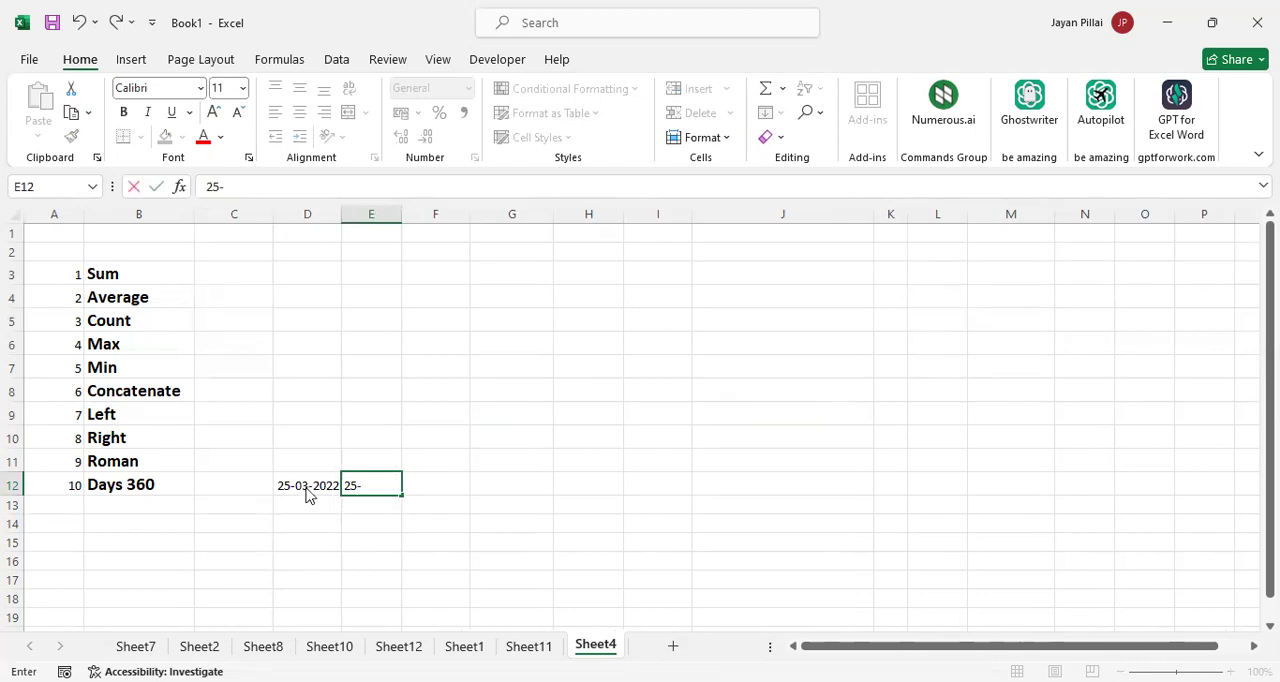
{"action": "type", "text": "11-2023"}
{"action": "key", "text": "Return"}
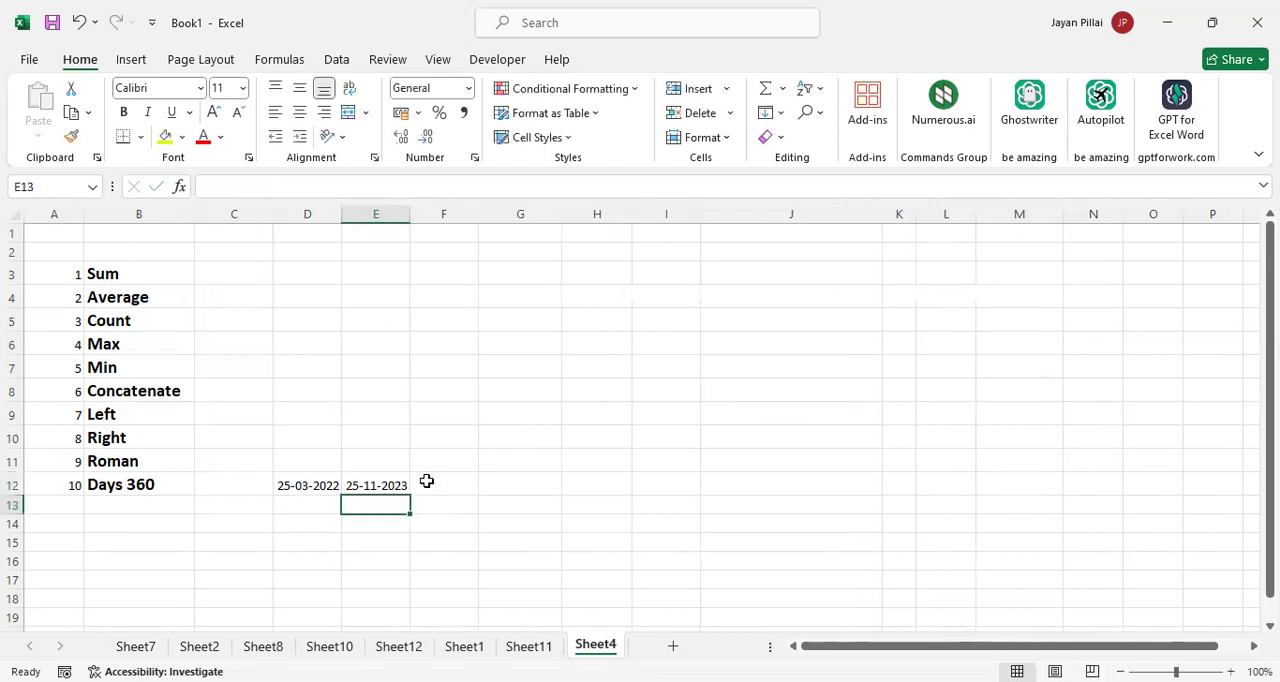
Calculate the days between the two dates in F12 with =DAYS360(D12,E12), and select the cell to show its formula
{"action": "left_click", "coordinate": [443, 483]}
{"action": "type", "text": "="}
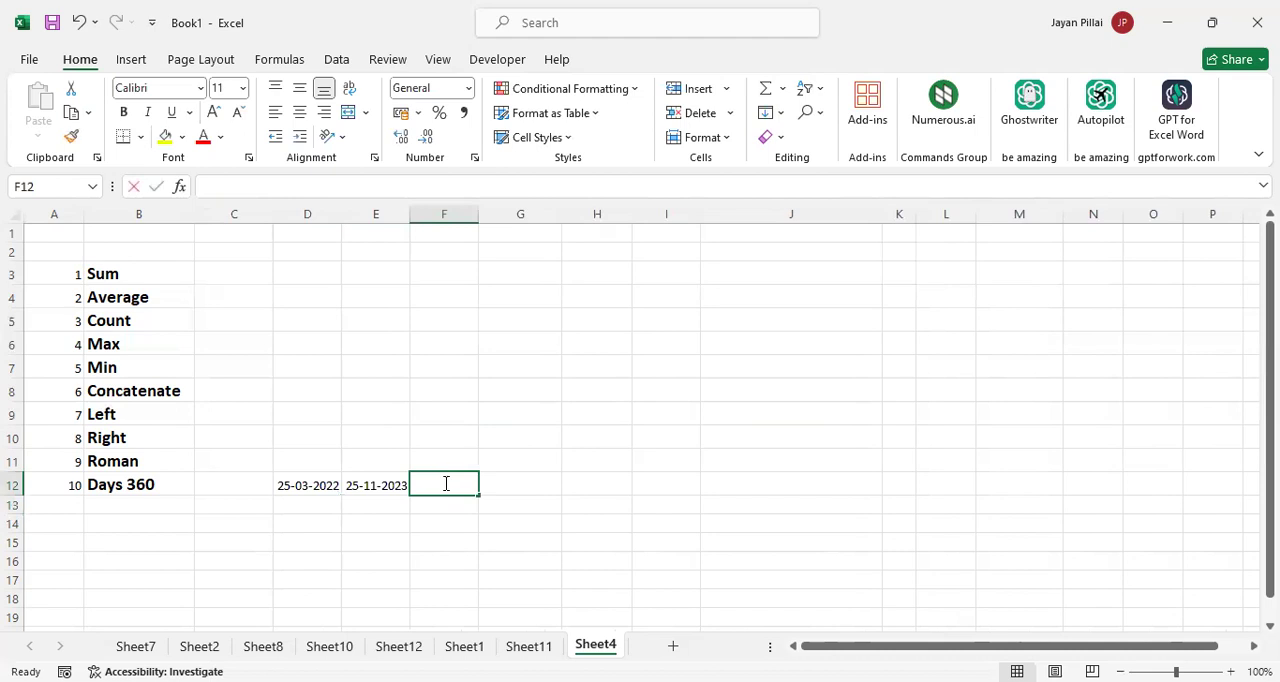
{"action": "type", "text": "days"}
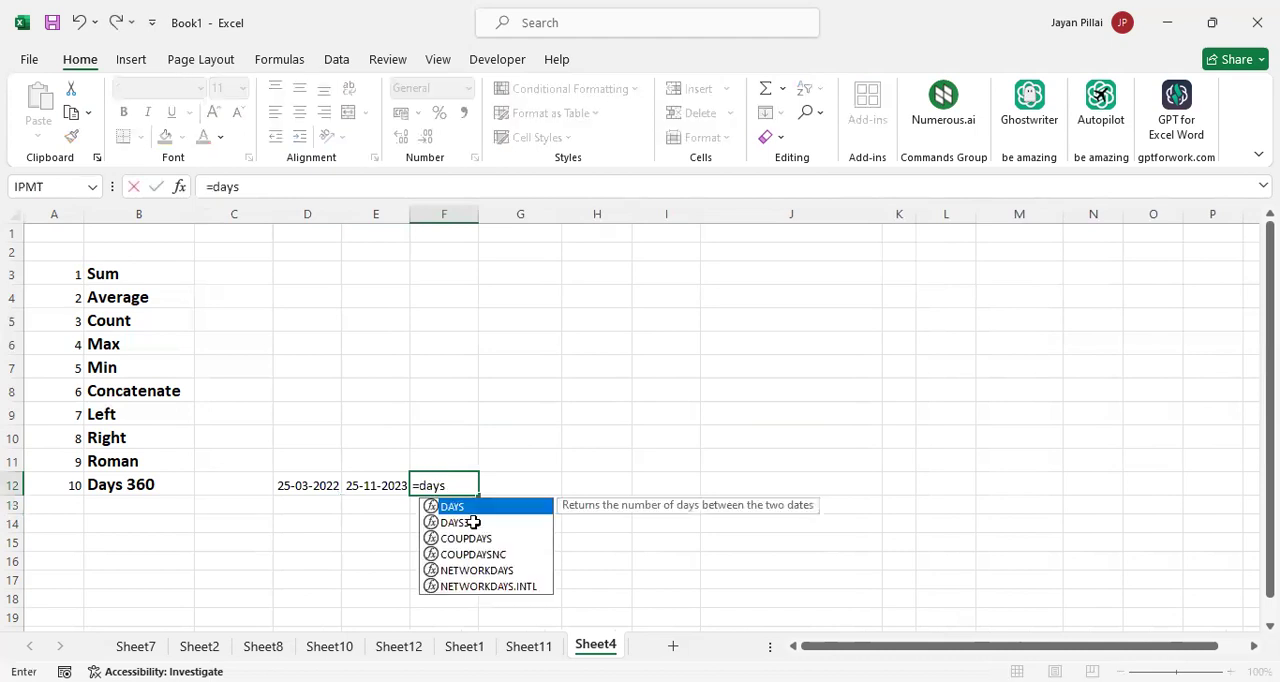
{"action": "left_click", "coordinate": [308, 486]}
{"action": "type", "text": ","}
{"action": "left_click", "coordinate": [372, 484]}
{"action": "type", "text": ")"}
{"action": "key", "text": "Return"}
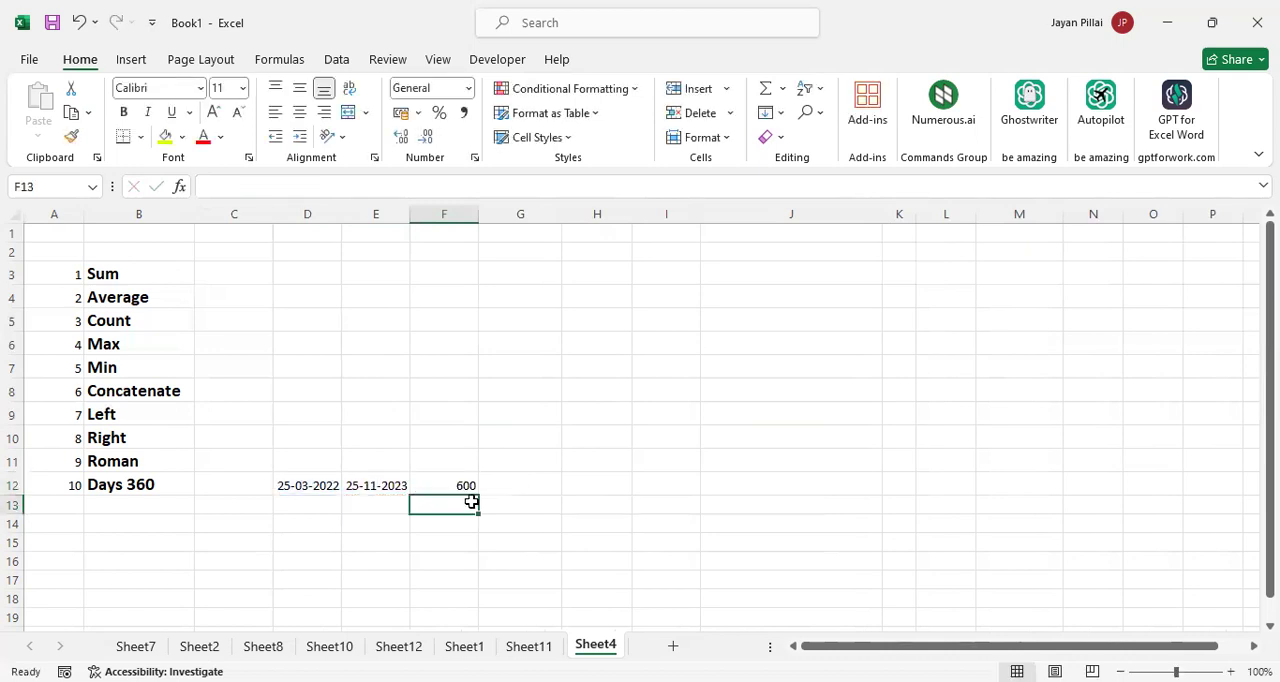
{"action": "left_click", "coordinate": [468, 484]}
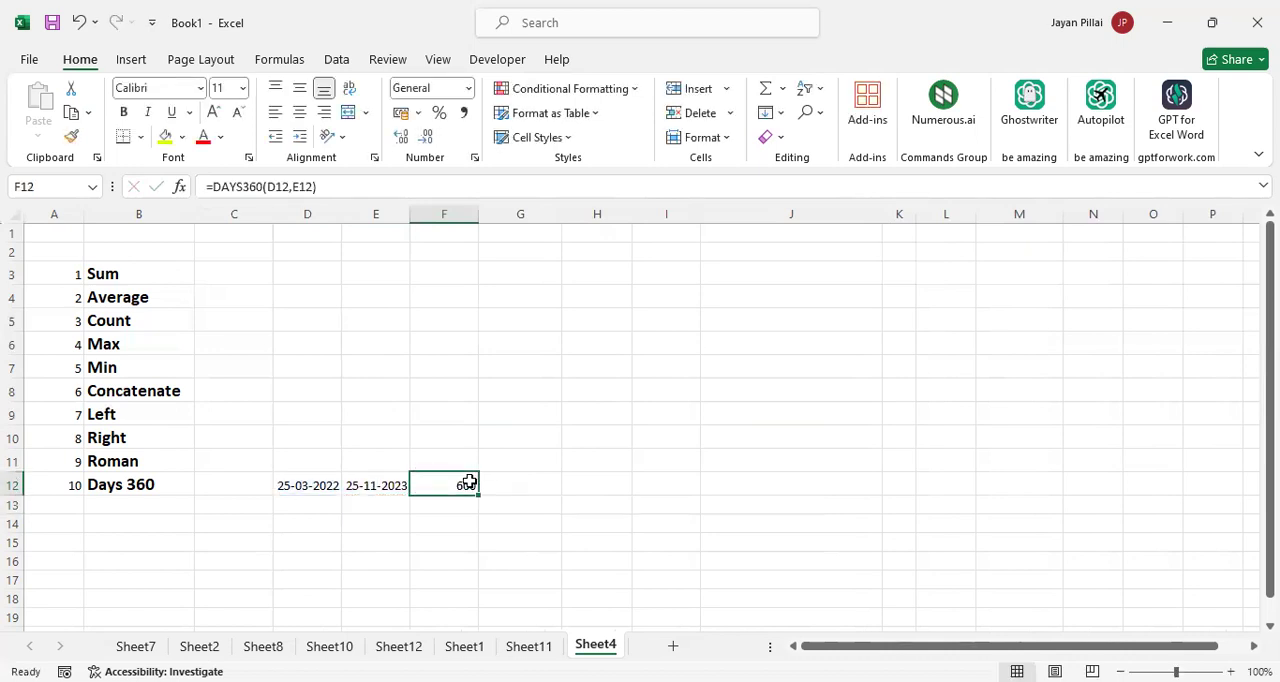
Clear the two example dates and the DAYS360 formula from D12:F12
{"action": "left_click", "coordinate": [313, 486]}
{"action": "key", "text": "ctrl+shift+Right"}
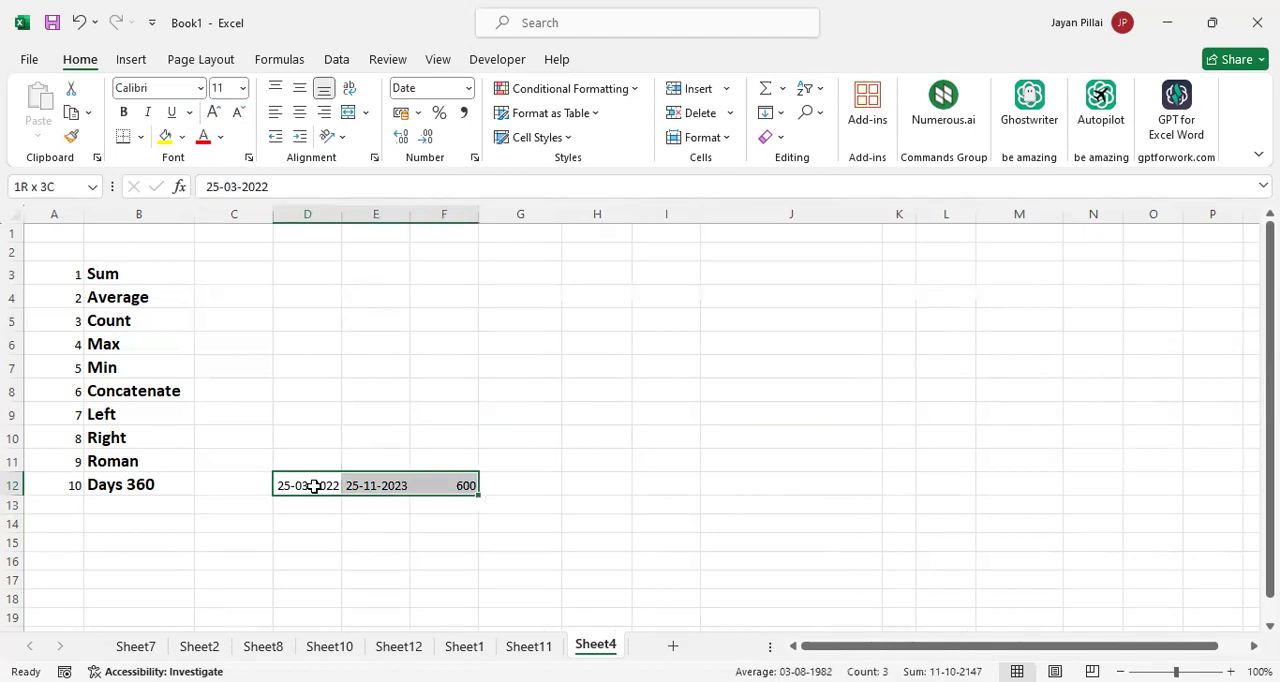
{"action": "key", "text": "Delete"}
{"action": "left_click", "coordinate": [357, 418]}
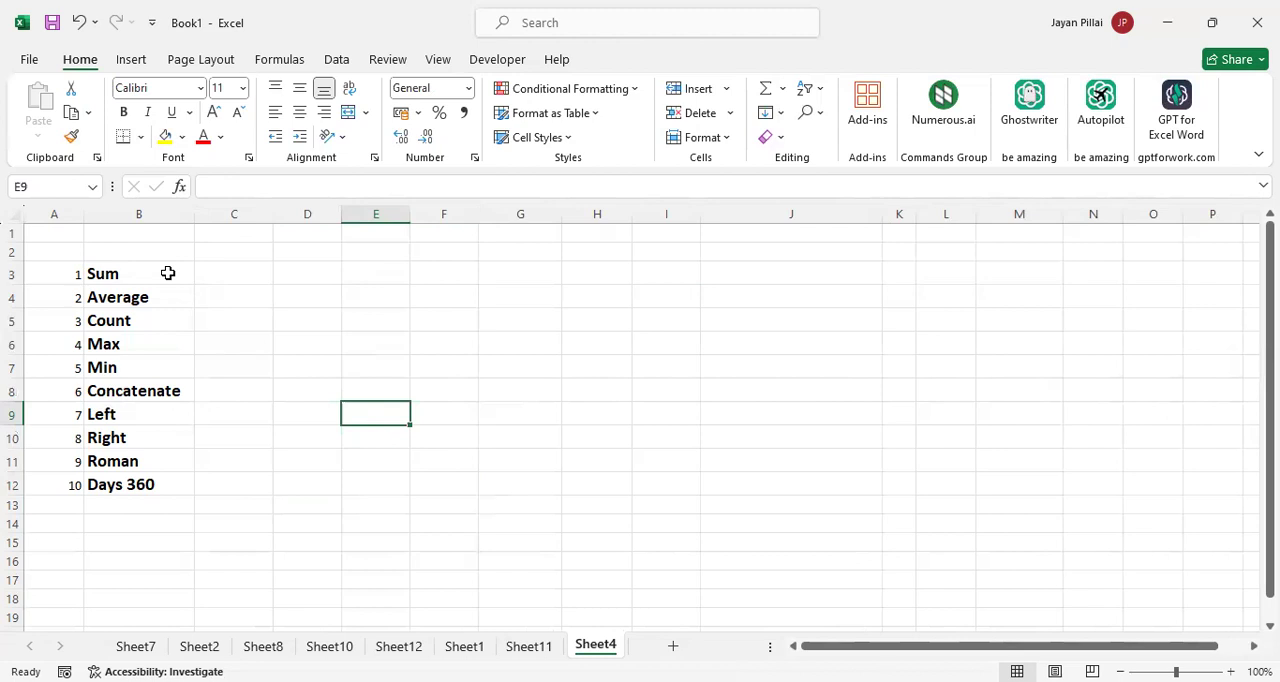
Add the heading Excel Functions/Formulas in B2 above the list of functions
{"action": "left_click", "coordinate": [164, 254]}
{"action": "type", "text": "Excel"}
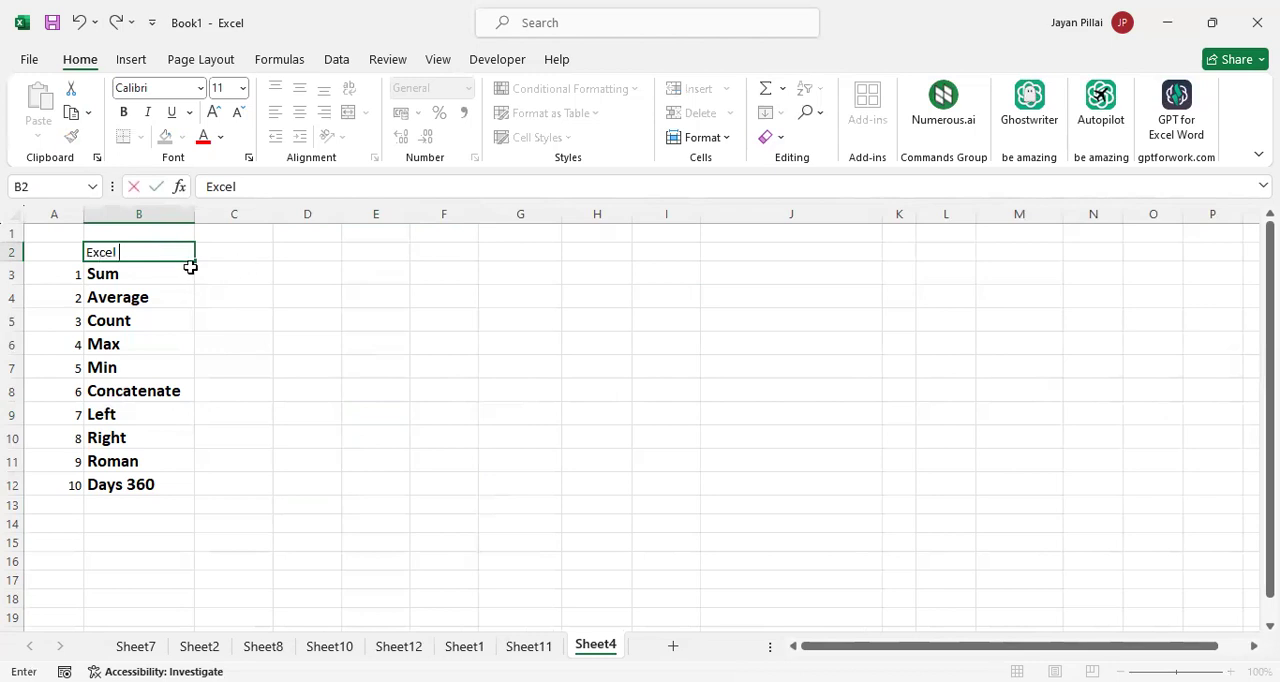
{"action": "type", "text": "Functions/Formulas"}
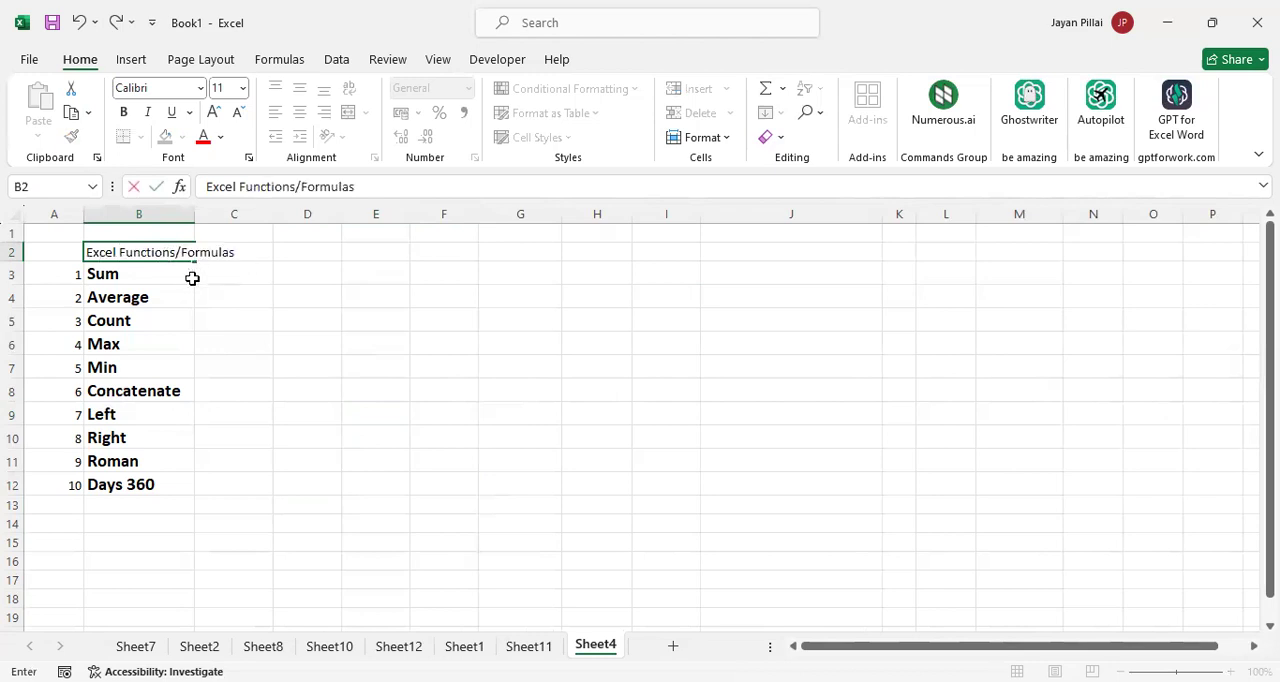
{"action": "left_click", "coordinate": [192, 278]}
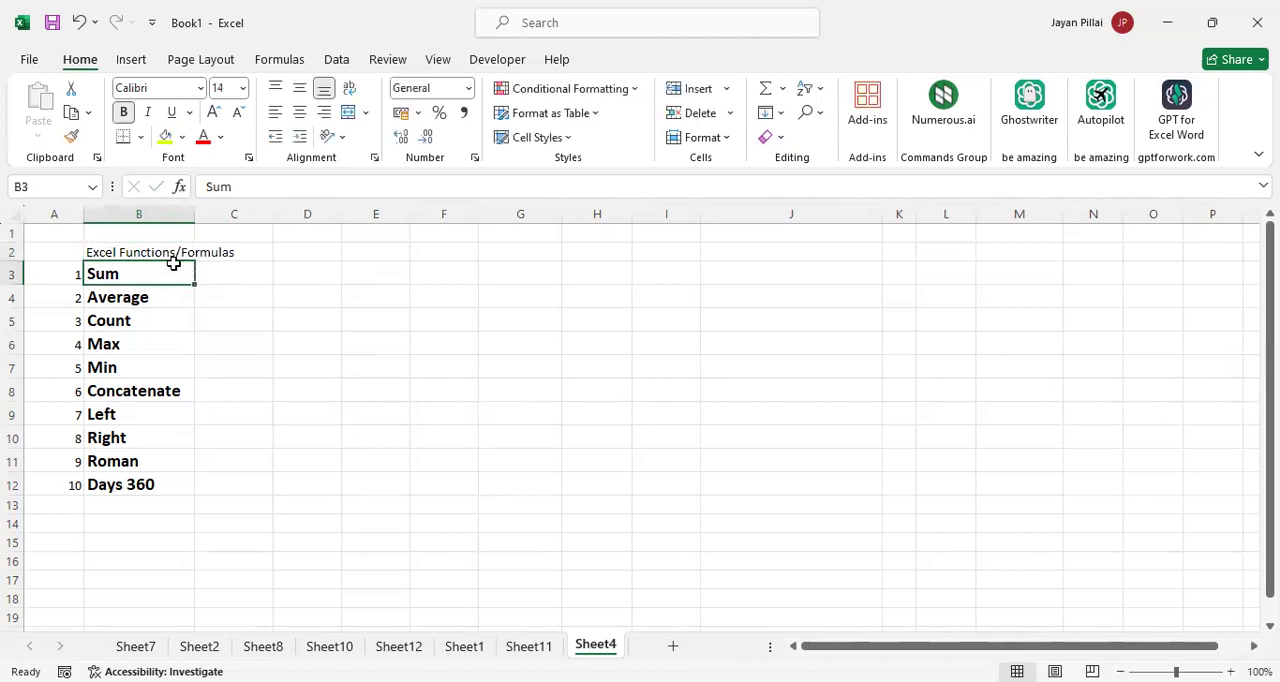
{"action": "double_click", "coordinate": [162, 254]}
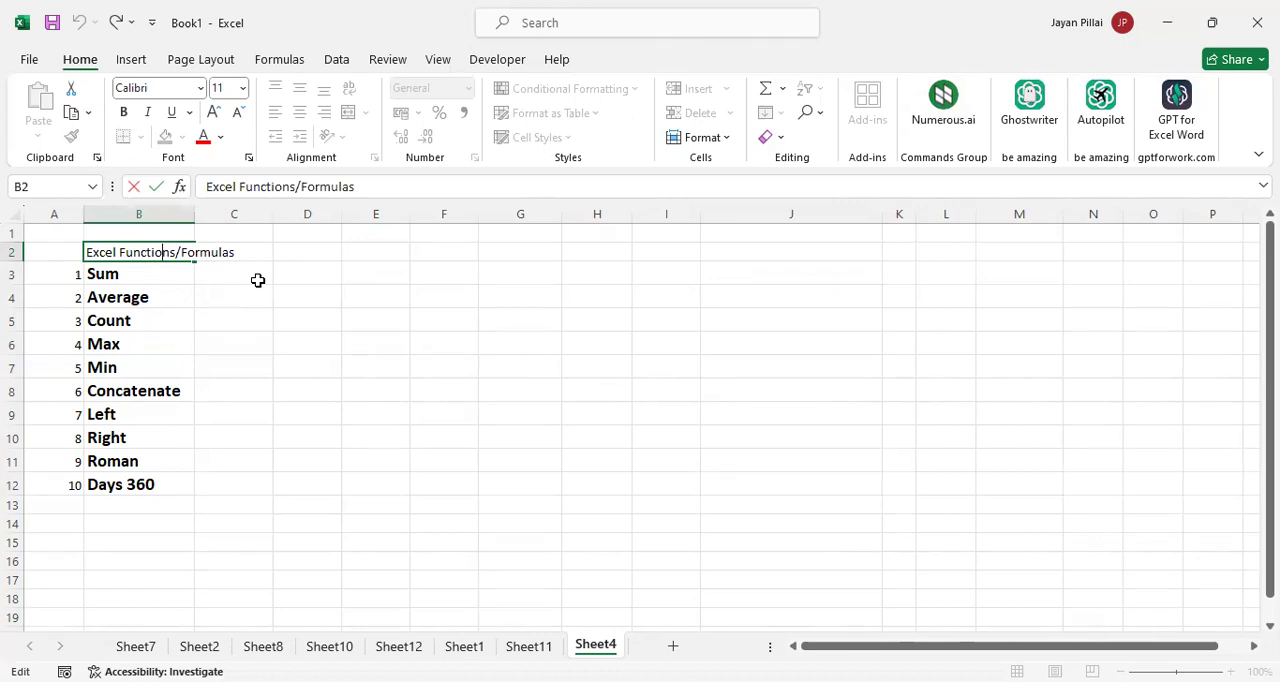
{"action": "left_click", "coordinate": [244, 278]}
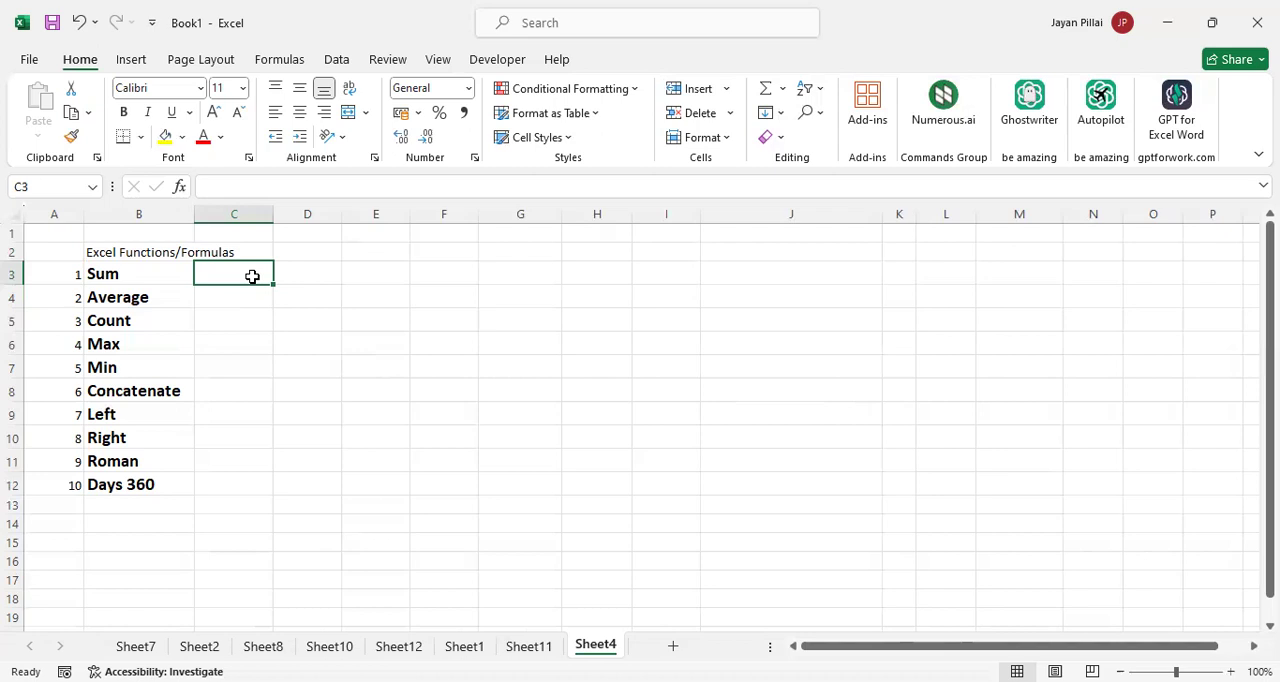
{"action": "left_click", "coordinate": [310, 277]}
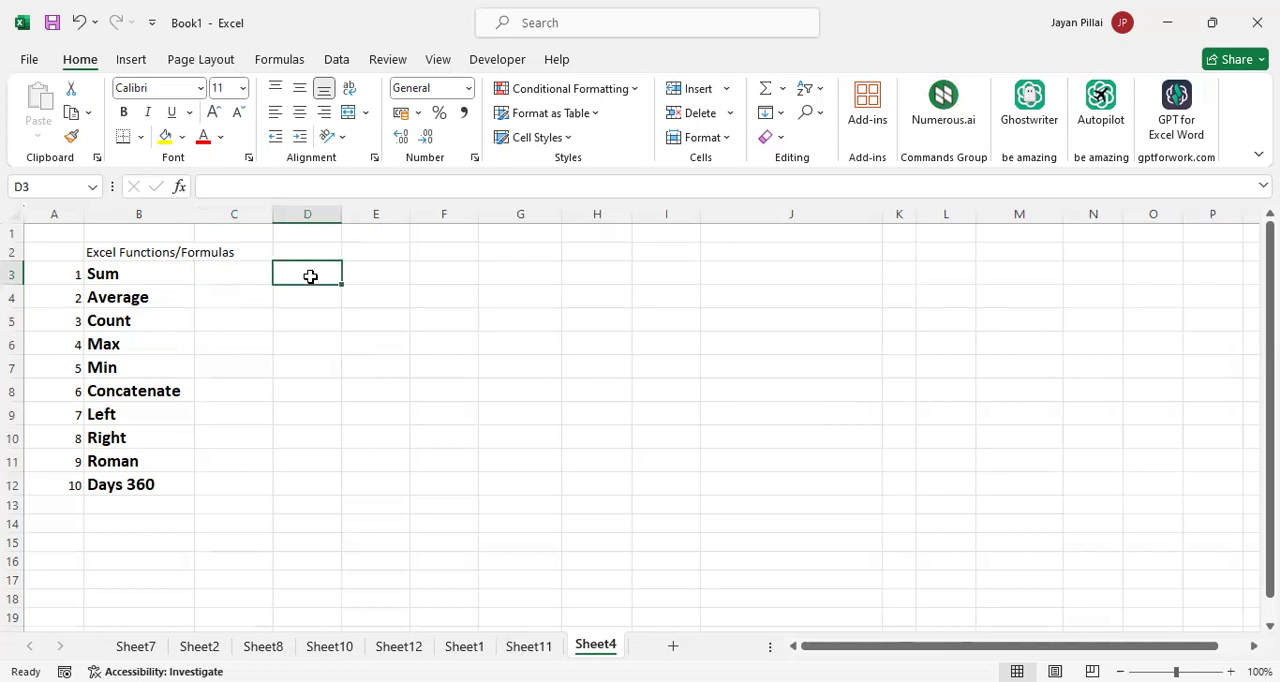